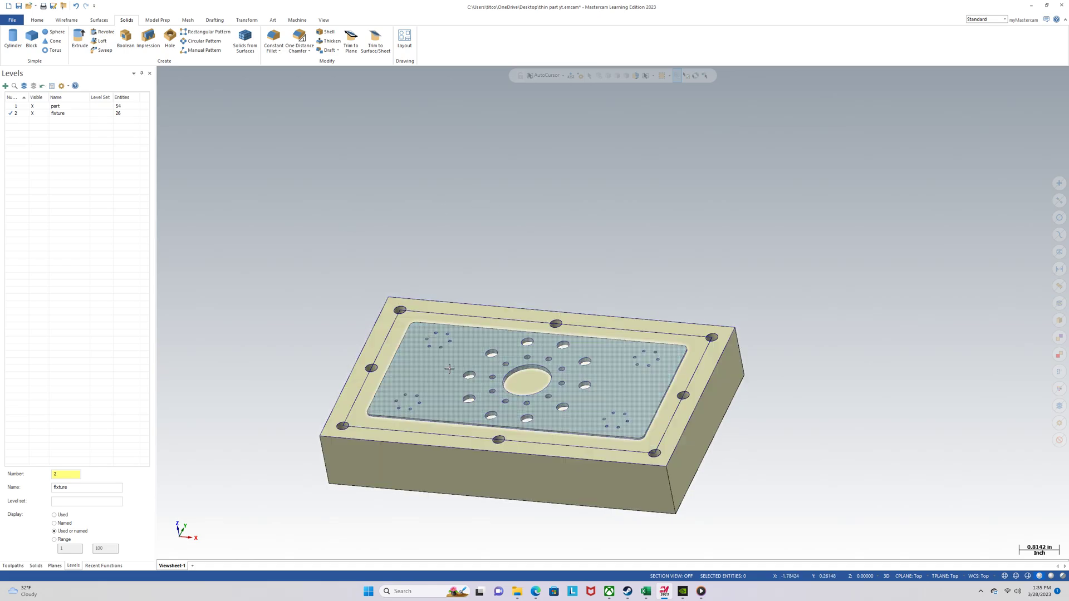
Toggle the part level's visibility to inspect the fixture beneath the plate
{"action": "middle_click_drag", "start_coordinate": [282, 367], "coordinate": [274, 358]}
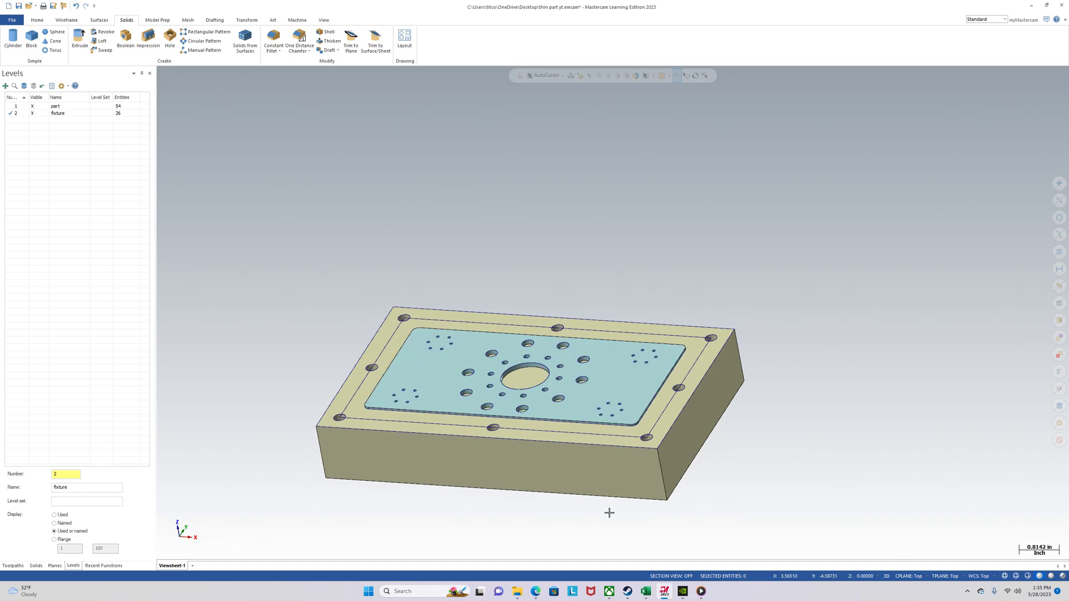
{"action": "left_click", "coordinate": [45, 108]}
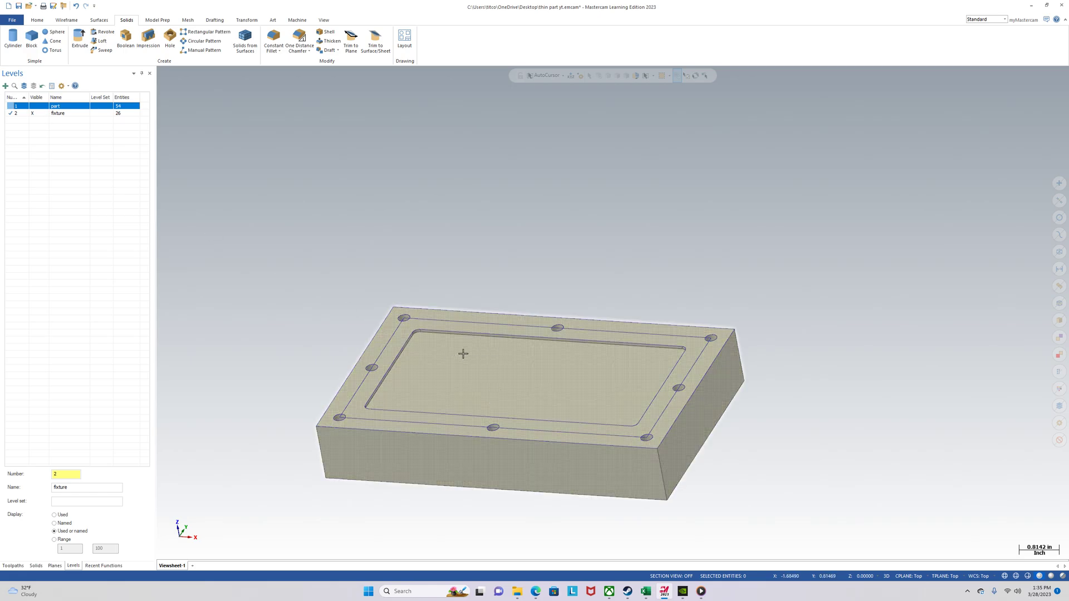
{"action": "left_click", "coordinate": [44, 106]}
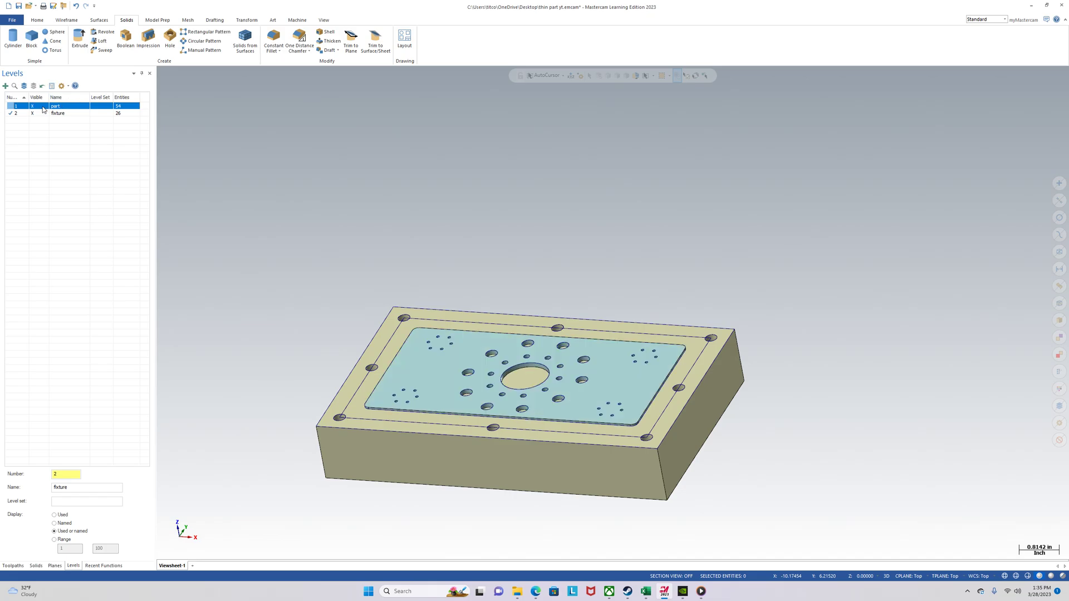
{"action": "left_click", "coordinate": [44, 108]}
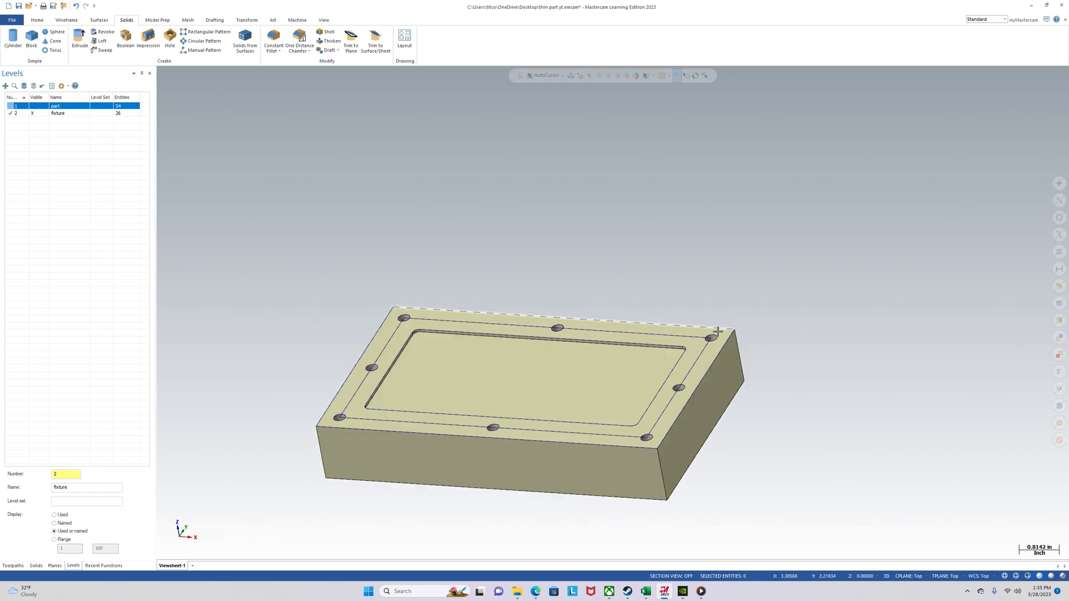
Make level 1 'part' the main level, showing the plate in its fixture
{"action": "left_click", "coordinate": [27, 109]}
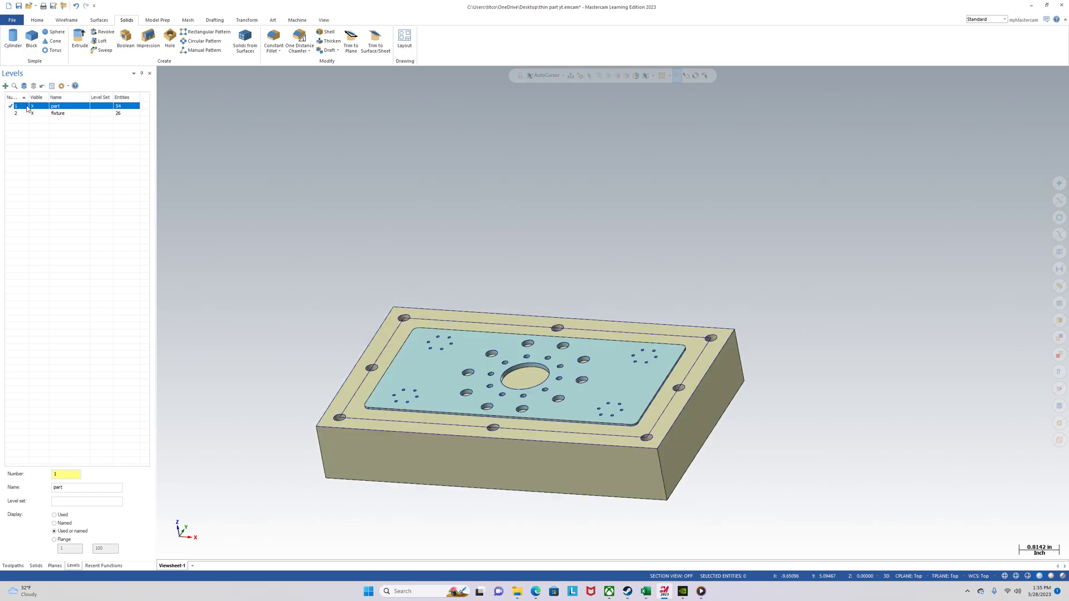
{"action": "middle_click_drag", "start_coordinate": [248, 339], "coordinate": [273, 367]}
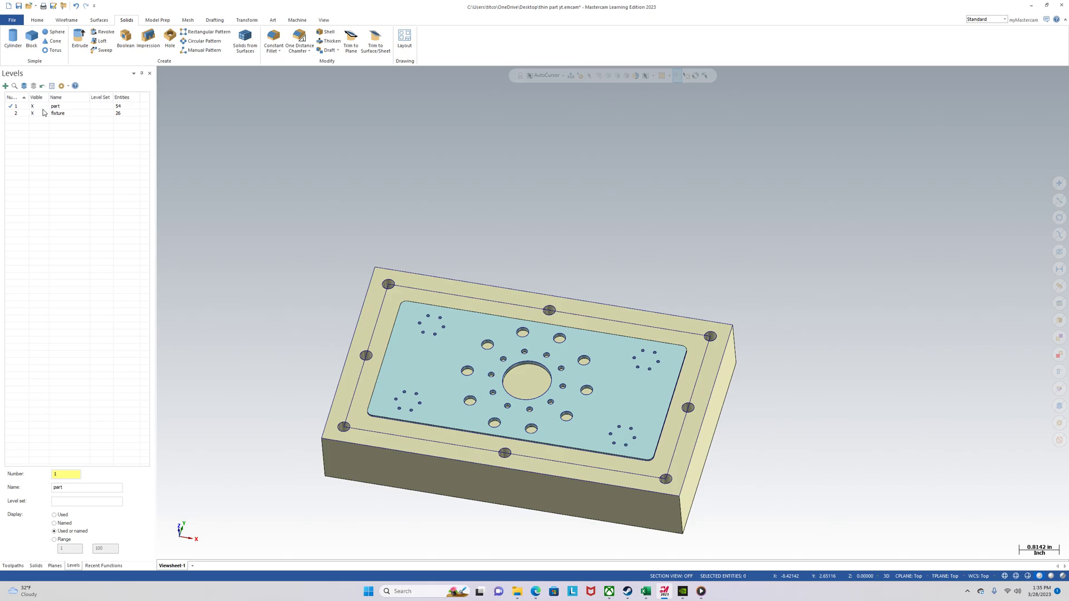
{"action": "left_click", "coordinate": [25, 106]}
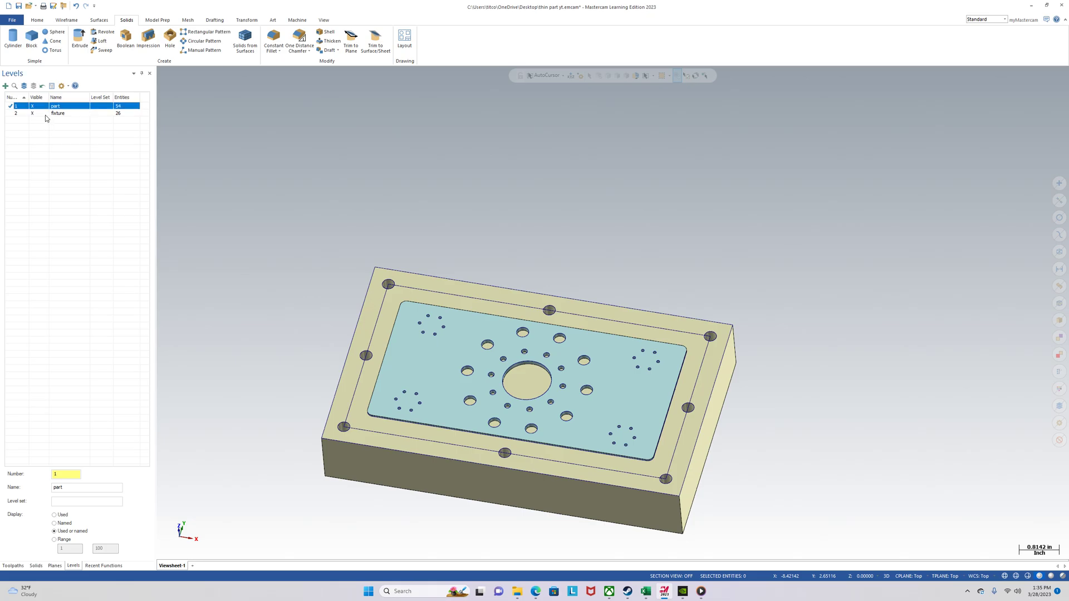
Hide the fixture level and add a new level 3 named 'stock model'
{"action": "left_click", "coordinate": [45, 113]}
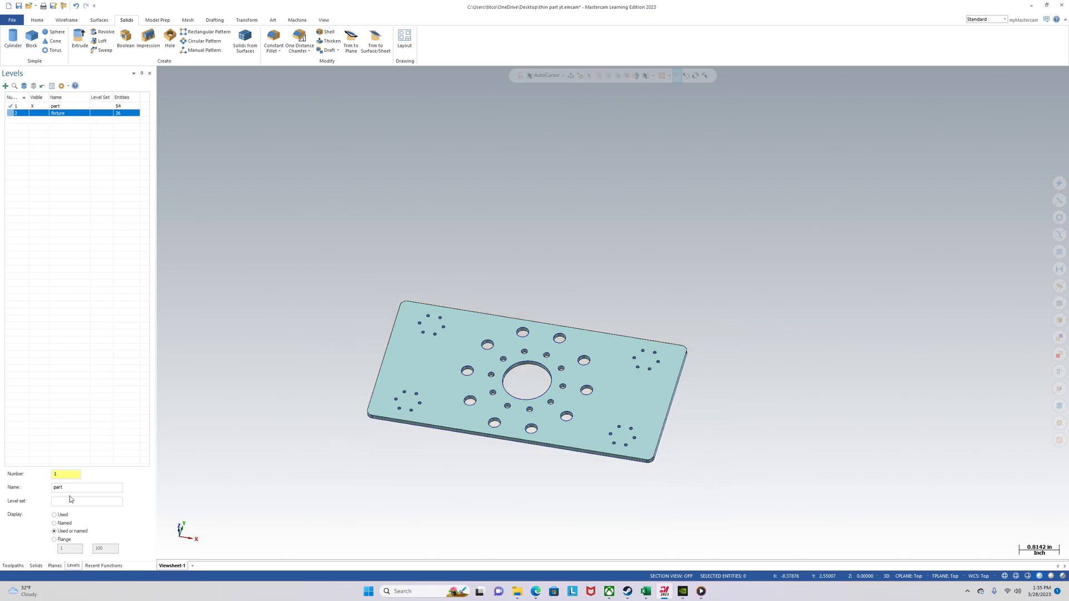
{"action": "left_click", "coordinate": [69, 473]}
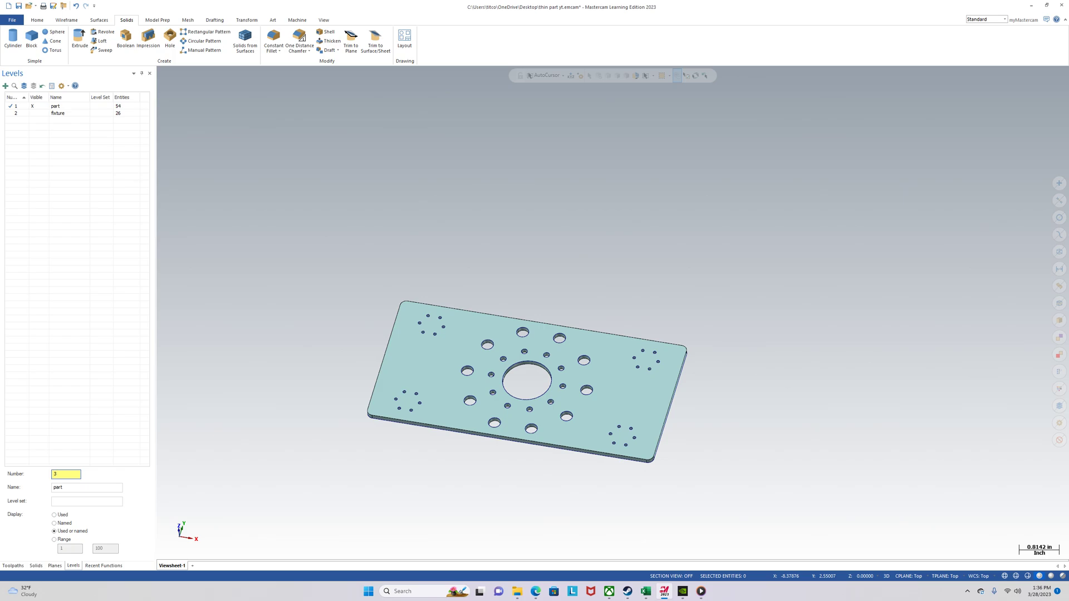
{"action": "key", "text": "Tab"}
{"action": "left_click", "coordinate": [24, 120]}
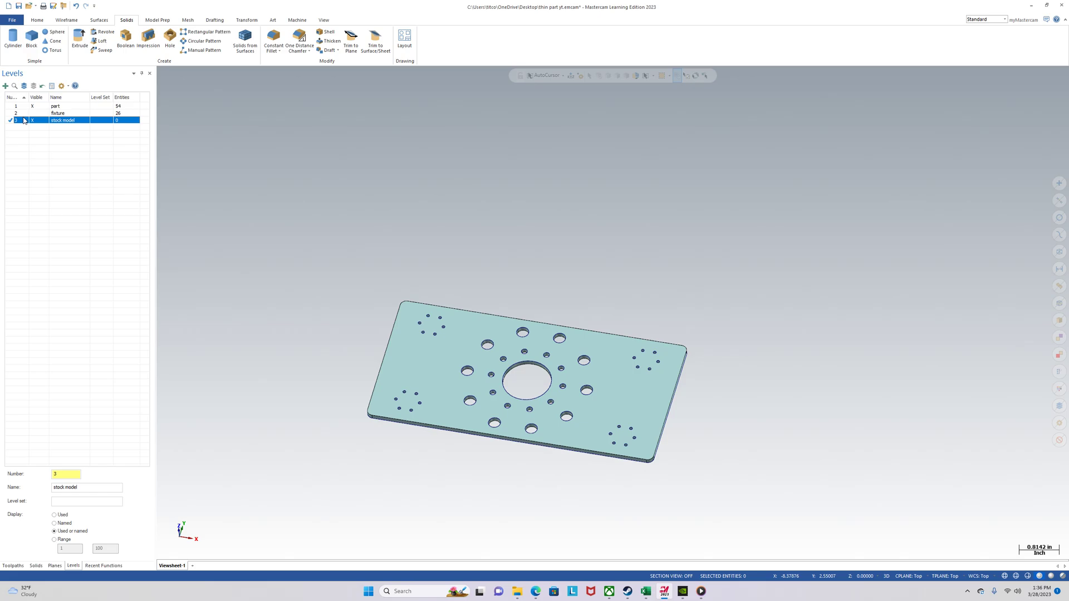
Set level 1 'part' back as the main level and orbit to a face-on view
{"action": "left_click", "coordinate": [37, 106]}
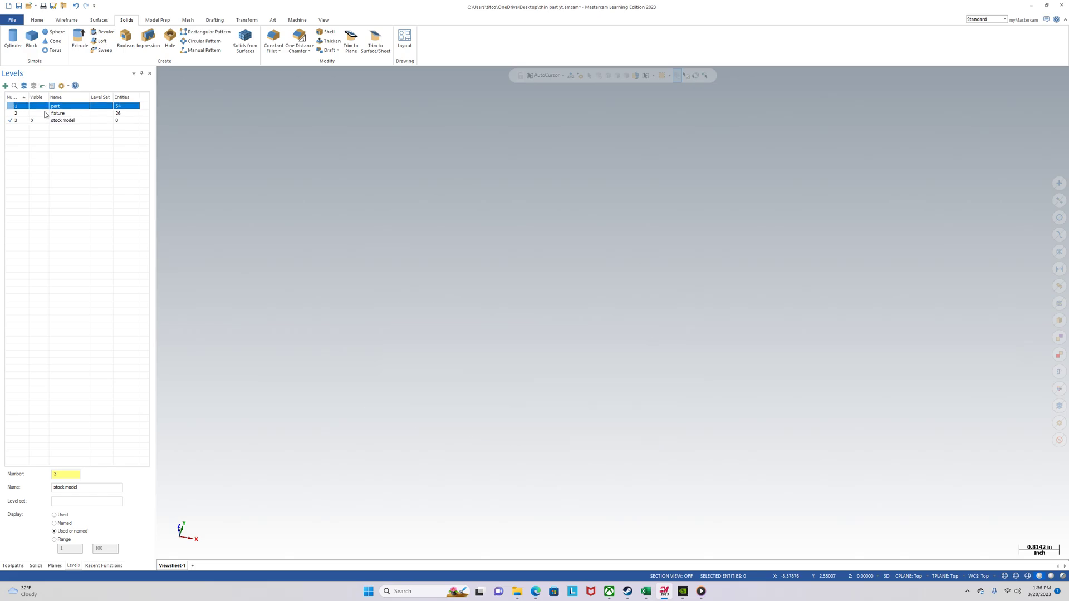
{"action": "left_click", "coordinate": [15, 105]}
{"action": "left_click", "coordinate": [45, 122]}
{"action": "middle_click_drag", "start_coordinate": [410, 442], "coordinate": [413, 312]}
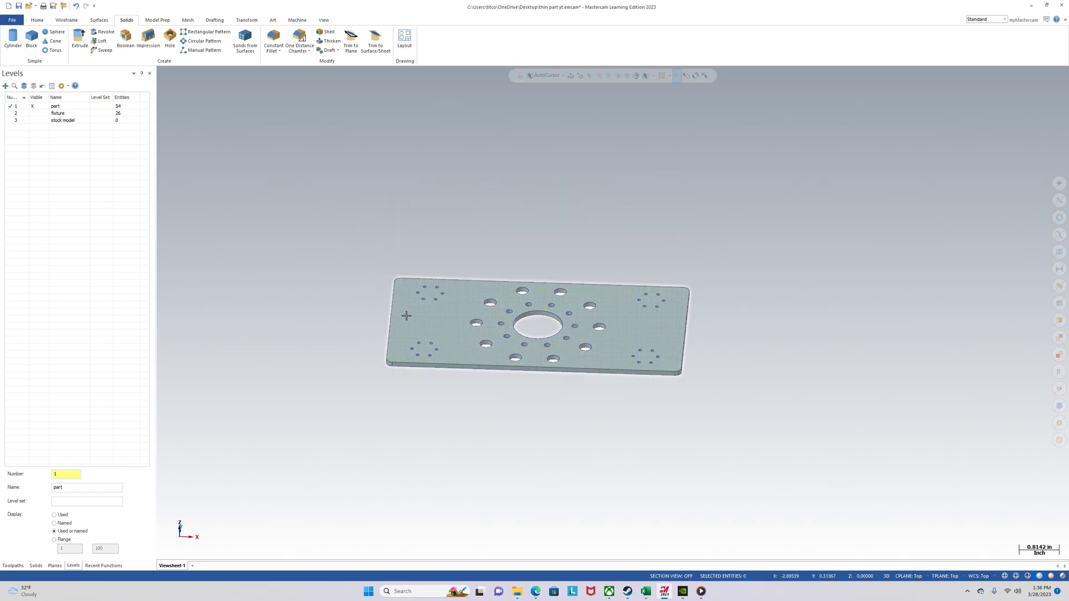
Copy the plate solid to level 3 'stock model' and make level 3 the main level
{"action": "left_click", "coordinate": [407, 316]}
{"action": "right_click", "coordinate": [408, 315]}
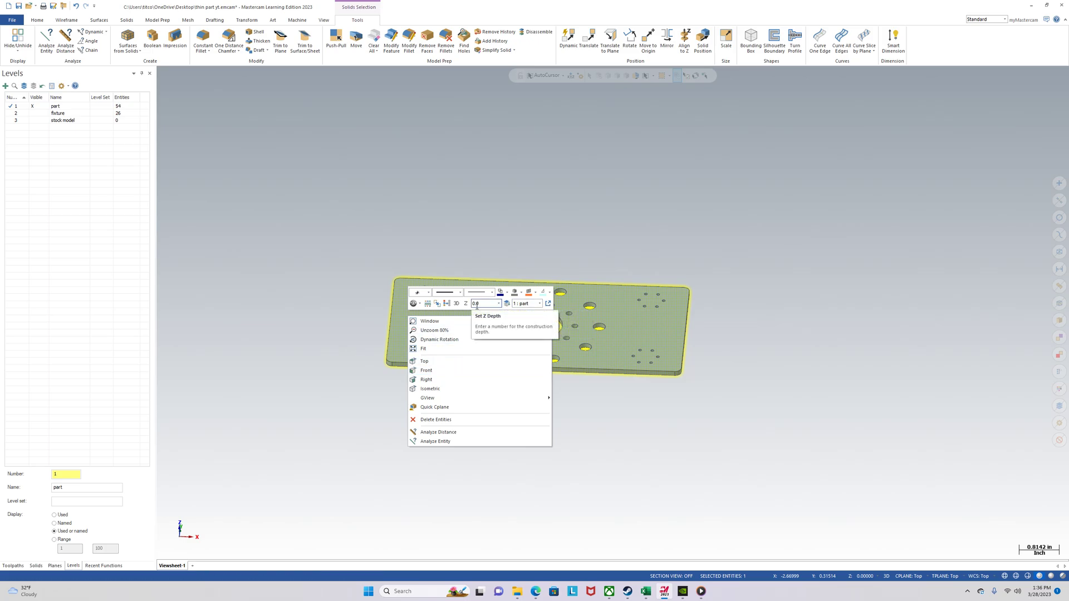
{"action": "left_click", "coordinate": [507, 305]}
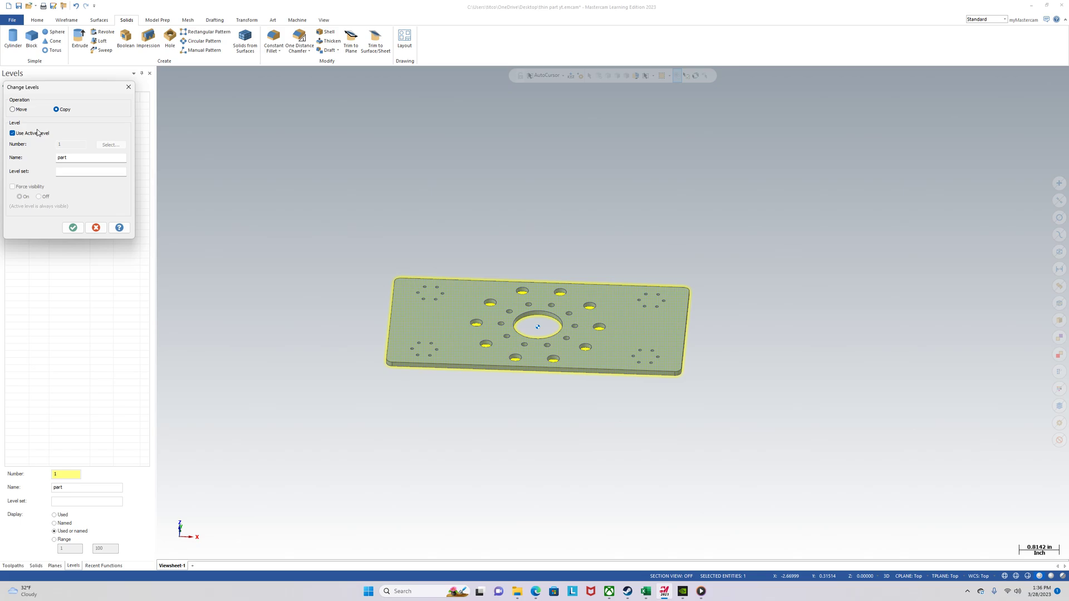
{"action": "left_click", "coordinate": [18, 134]}
{"action": "double_click", "coordinate": [69, 146]}
{"action": "type", "text": "3"}
{"action": "key", "text": "Tab"}
{"action": "left_click", "coordinate": [73, 228]}
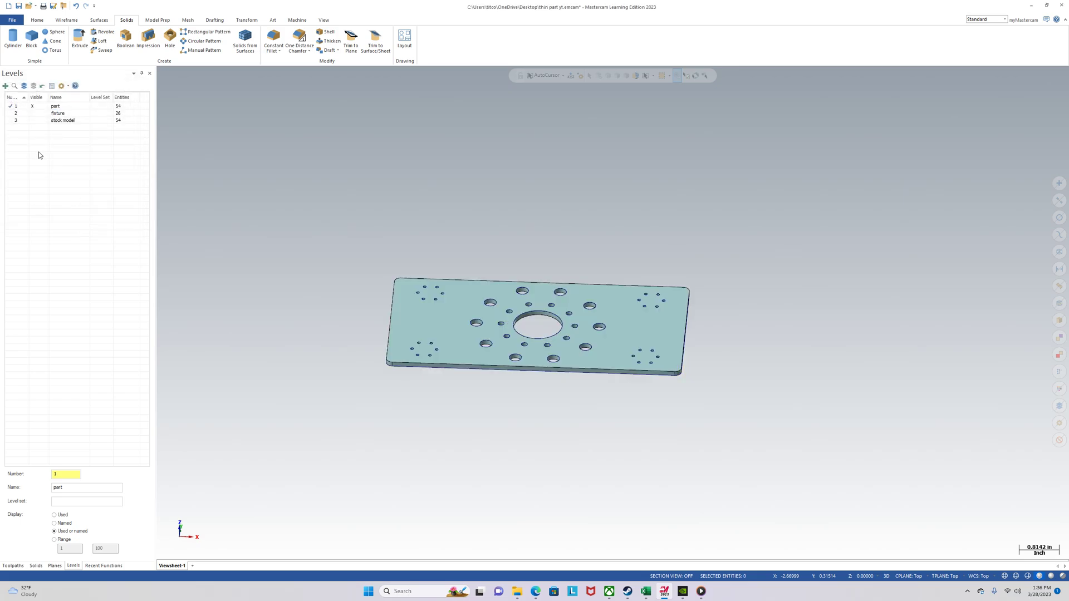
{"action": "left_click", "coordinate": [26, 122]}
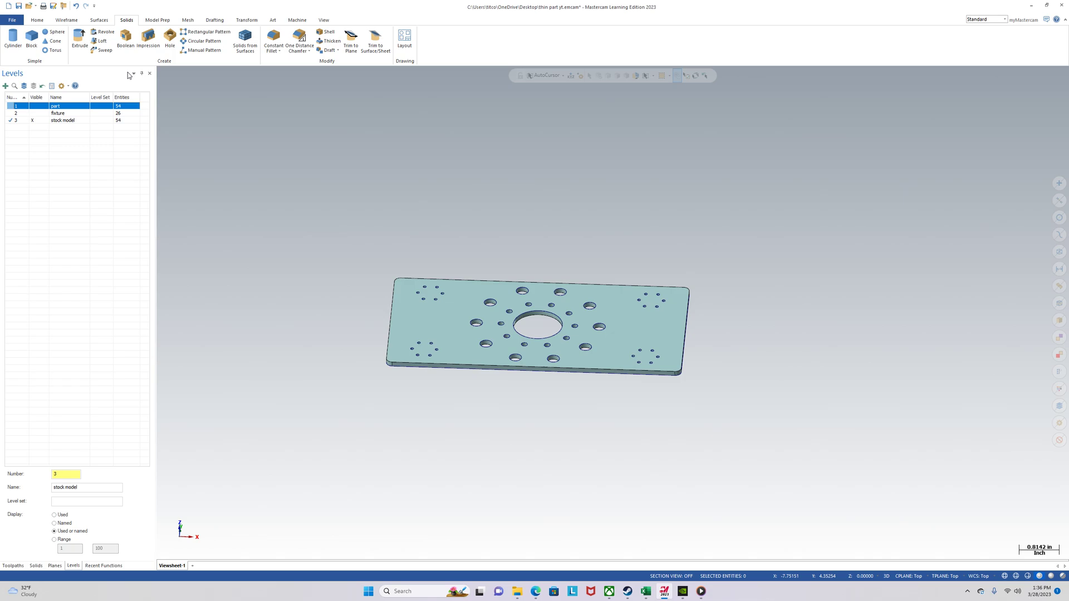
Start a Solid Extrude and orient the plate to a near top-down view
{"action": "left_click", "coordinate": [79, 39]}
{"action": "middle_click_drag", "start_coordinate": [443, 448], "coordinate": [451, 363]}
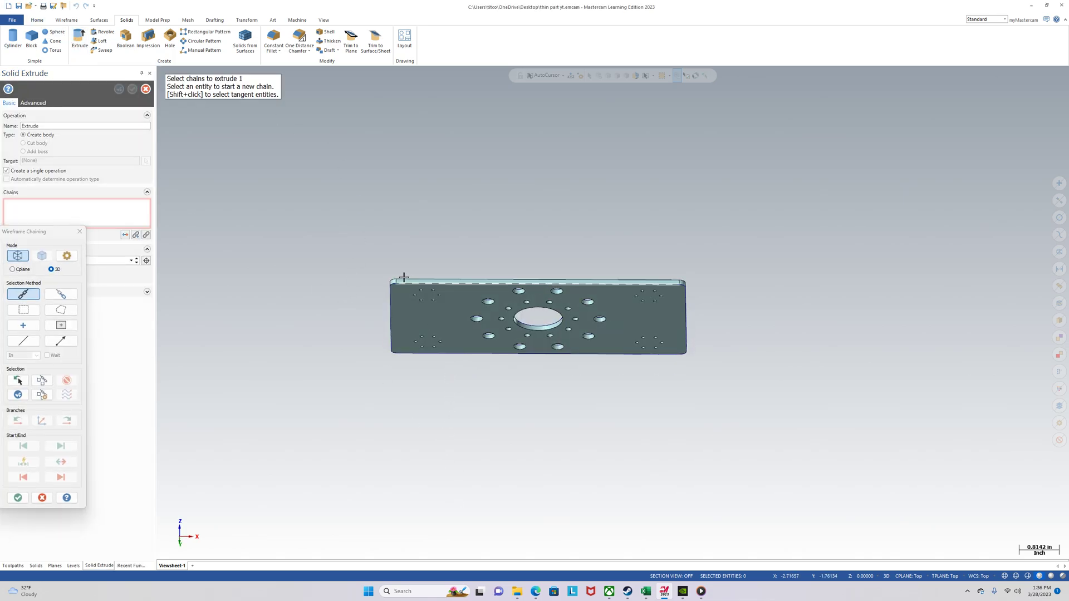
{"action": "scroll", "coordinate": [401, 280], "scroll_direction": "up", "scroll_amount": 5}
{"action": "scroll", "coordinate": [409, 283], "scroll_direction": "up", "scroll_amount": 2}
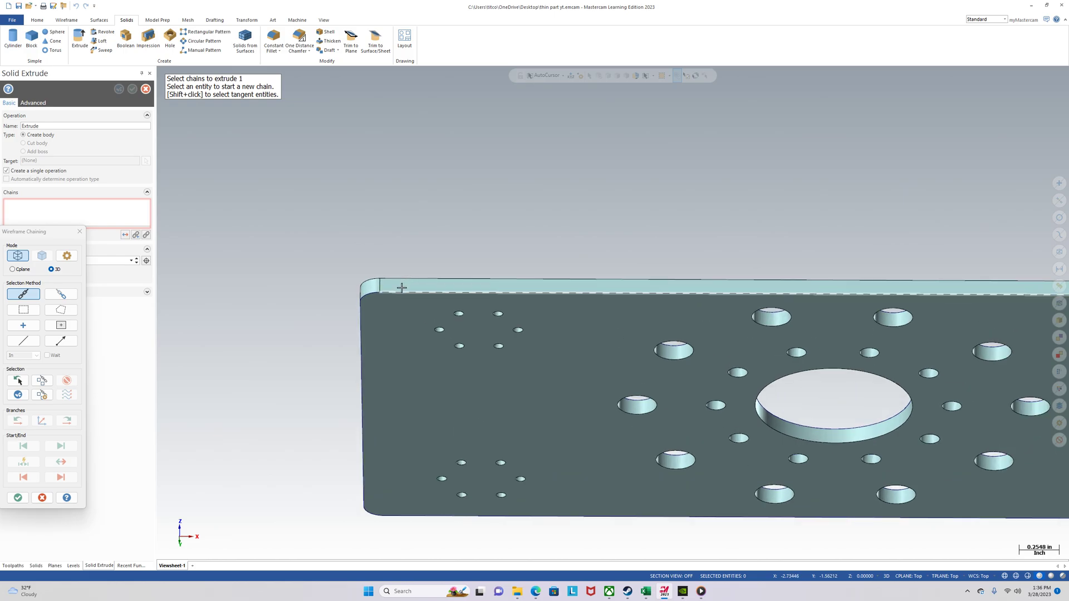
{"action": "middle_click_drag", "start_coordinate": [325, 224], "coordinate": [312, 377]}
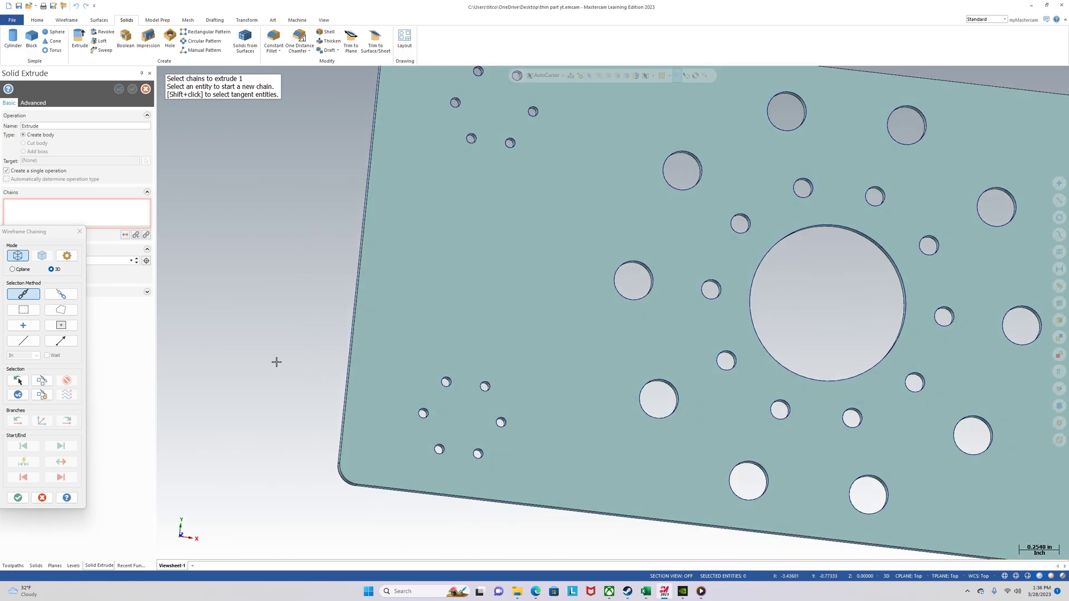
{"action": "scroll", "coordinate": [262, 342], "scroll_direction": "down", "scroll_amount": 3}
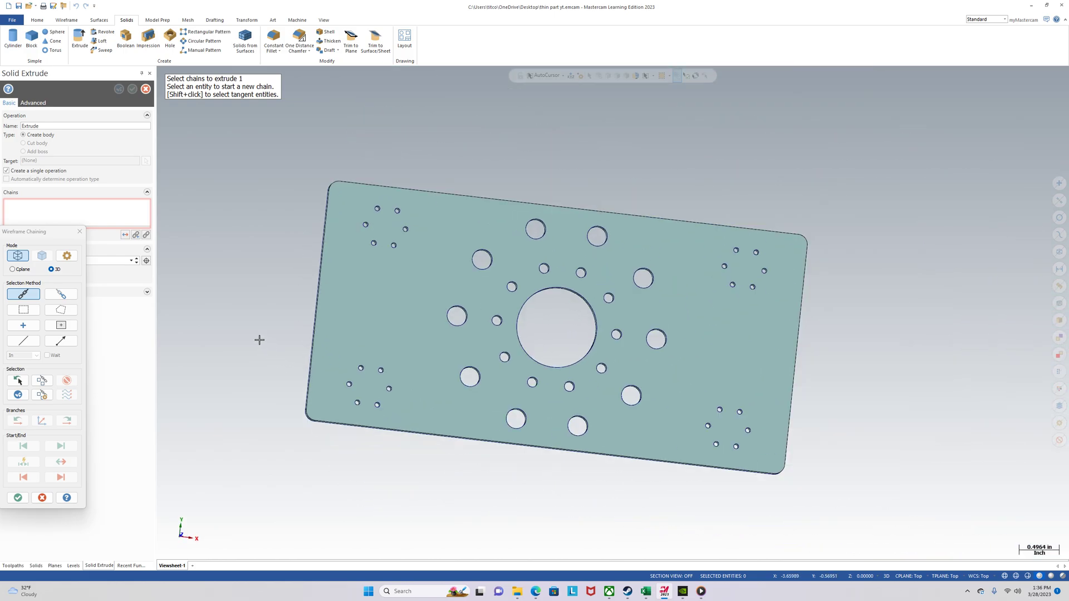
Chain the small holes in the upper-left and lower-left clusters
{"action": "left_click", "coordinate": [389, 209]}
{"action": "scroll", "coordinate": [395, 210], "scroll_direction": "up", "scroll_amount": 1}
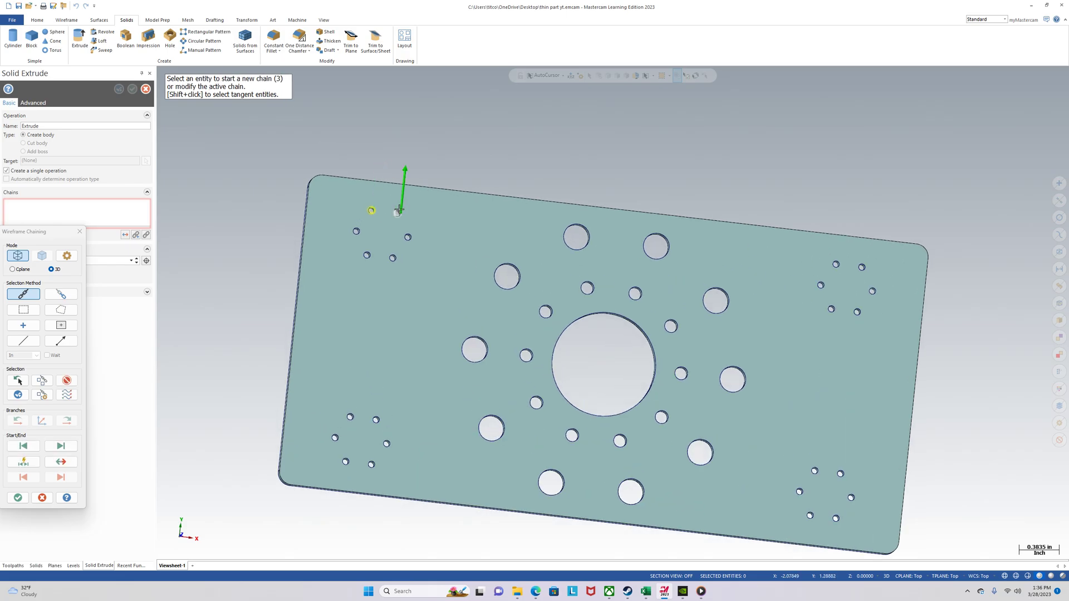
{"action": "left_click", "coordinate": [357, 231]}
{"action": "left_click", "coordinate": [368, 255]}
{"action": "left_click", "coordinate": [399, 257]}
{"action": "left_click", "coordinate": [412, 233]}
{"action": "scroll", "coordinate": [355, 423], "scroll_direction": "up", "scroll_amount": 1}
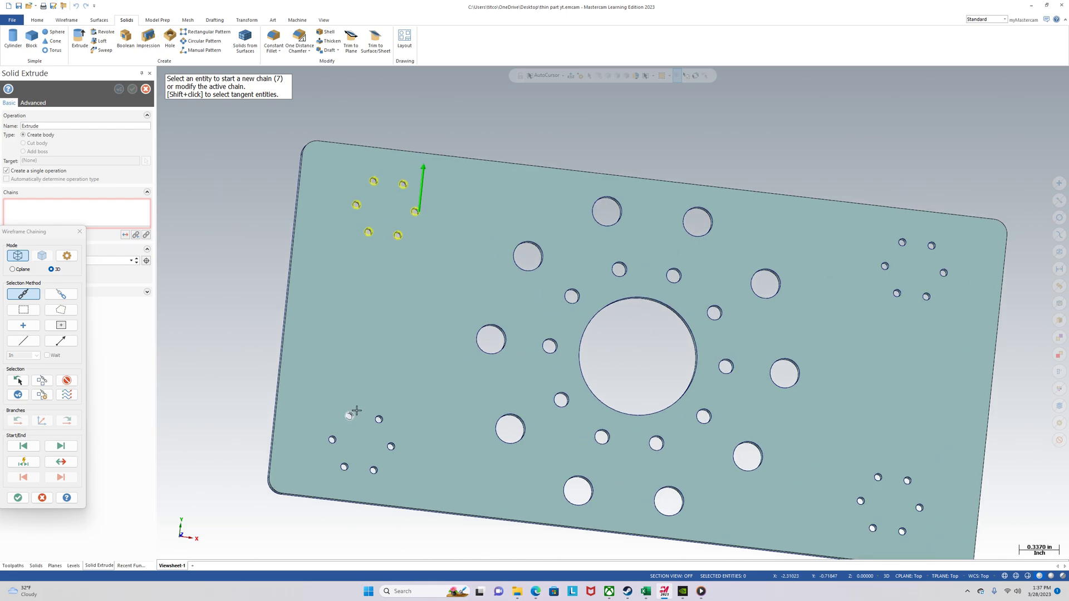
{"action": "left_click", "coordinate": [353, 413]}
{"action": "left_click", "coordinate": [333, 438]}
{"action": "left_click", "coordinate": [348, 464]}
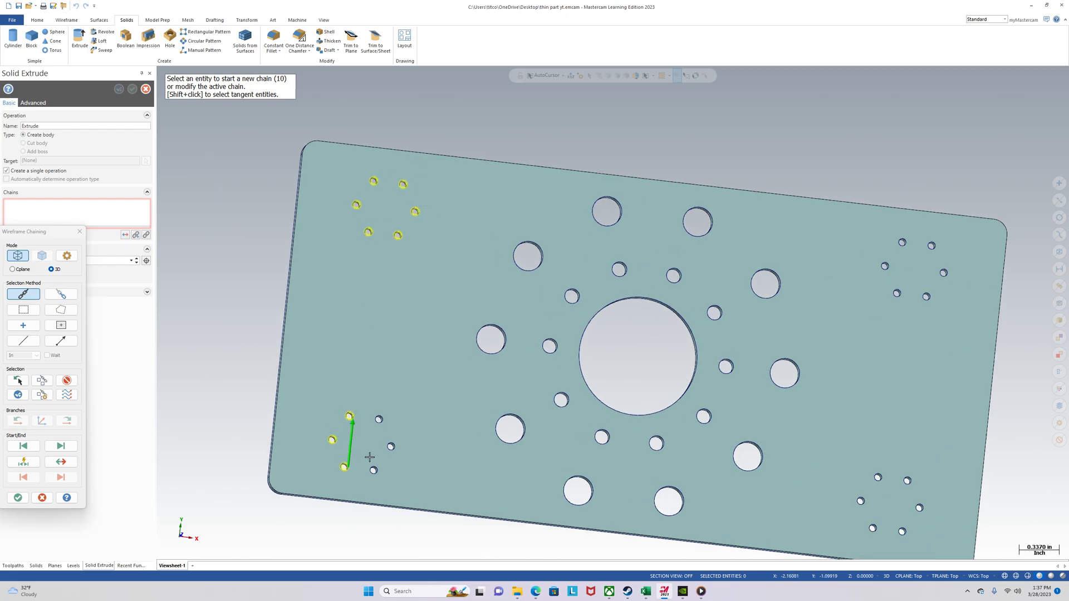
{"action": "left_click", "coordinate": [374, 467]}
{"action": "left_click", "coordinate": [397, 443]}
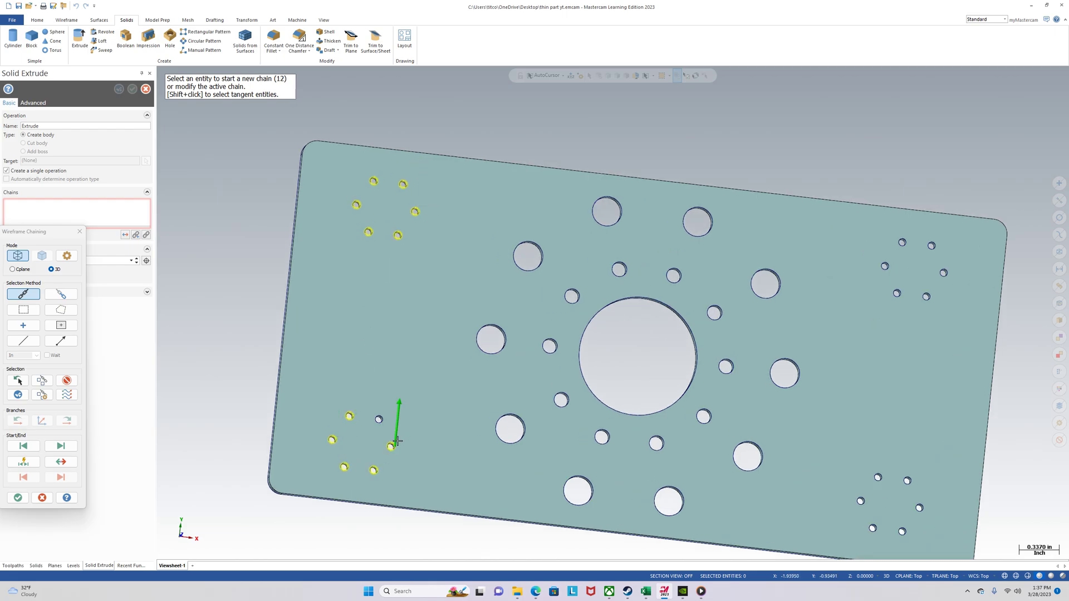
{"action": "left_click", "coordinate": [382, 416]}
Chain the larger holes spaced around the plate's outer area
{"action": "left_click", "coordinate": [505, 325]}
{"action": "left_click", "coordinate": [533, 240]}
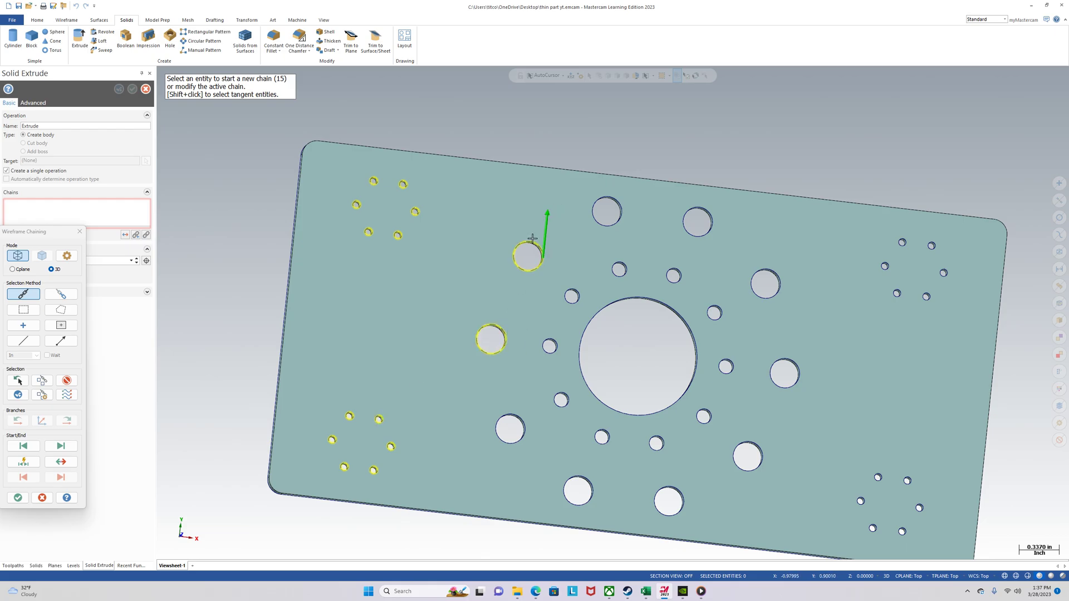
{"action": "left_click", "coordinate": [619, 201]}
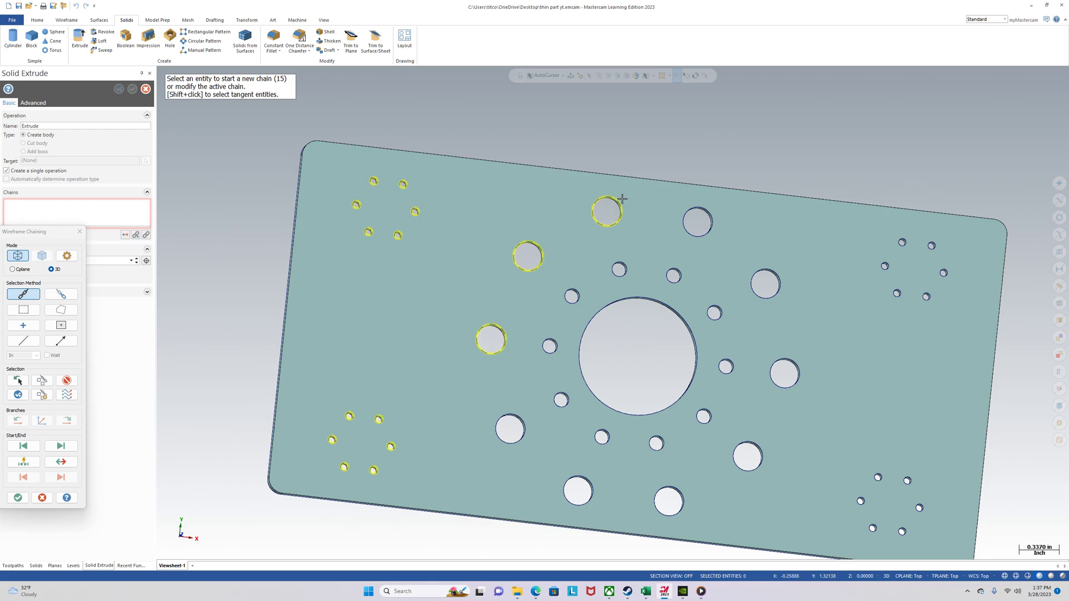
{"action": "left_click", "coordinate": [711, 221]}
{"action": "left_click", "coordinate": [770, 267]}
{"action": "left_click", "coordinate": [800, 376]}
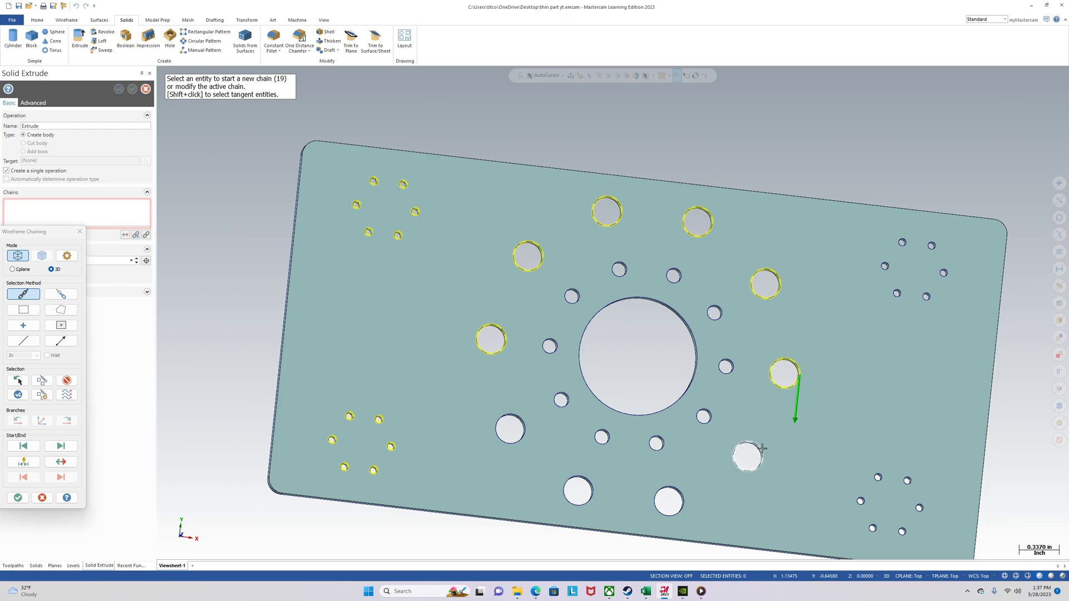
{"action": "left_click", "coordinate": [737, 464]}
{"action": "left_click", "coordinate": [683, 494]}
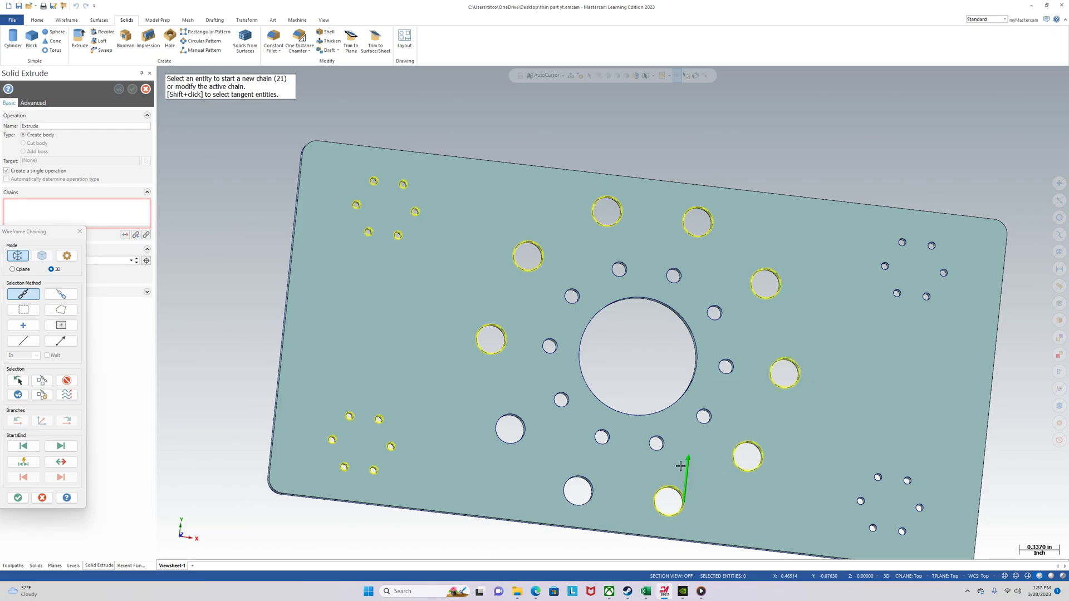
{"action": "middle_click_drag", "start_coordinate": [682, 494], "coordinate": [585, 483]}
{"action": "left_click", "coordinate": [573, 480]}
{"action": "left_click", "coordinate": [523, 424]}
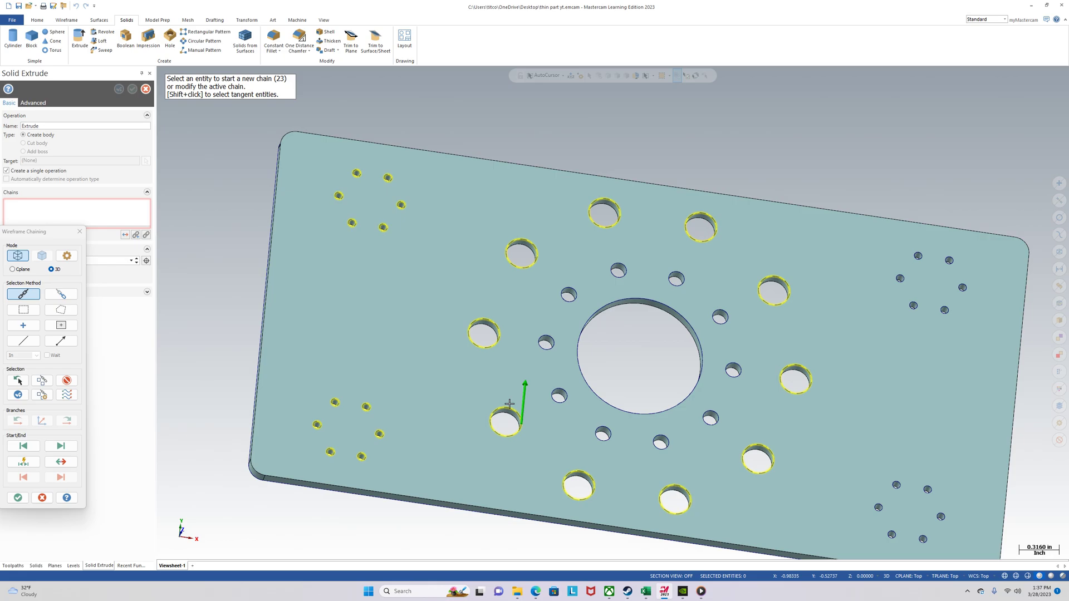
Chain the ring of holes around the central bore and the large central hole
{"action": "left_click", "coordinate": [552, 341]}
{"action": "left_click", "coordinate": [581, 292]}
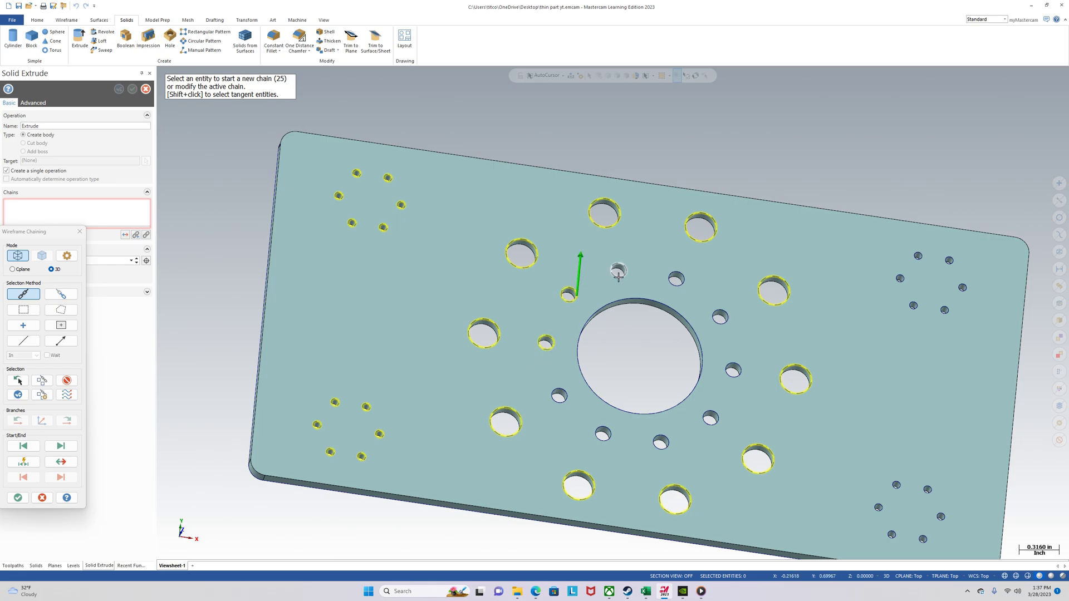
{"action": "left_click", "coordinate": [626, 272]}
{"action": "left_click", "coordinate": [683, 277]}
{"action": "left_click", "coordinate": [726, 312]}
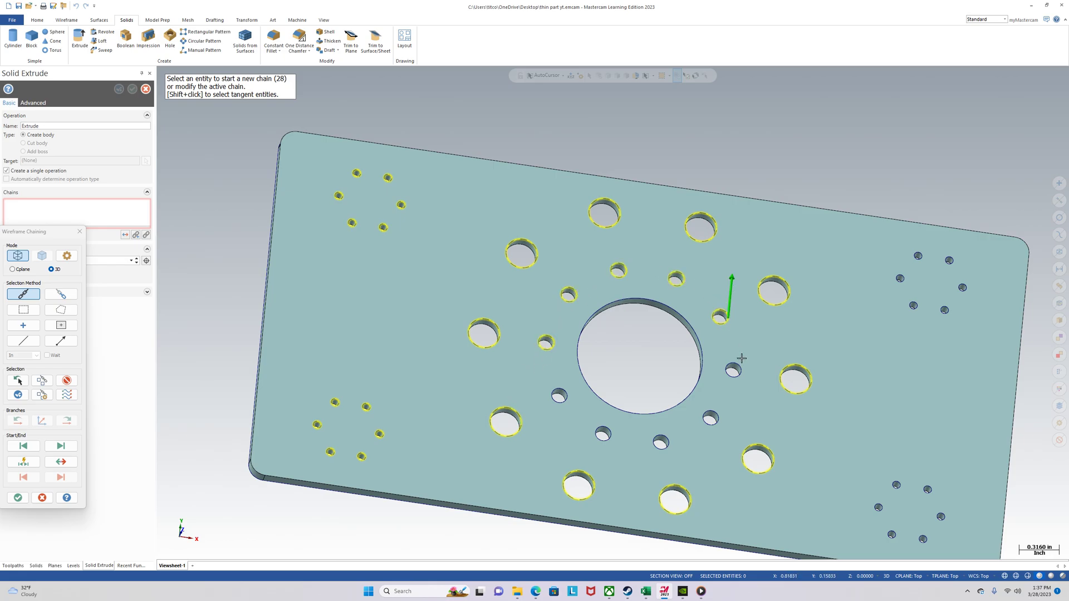
{"action": "left_click", "coordinate": [739, 367]}
{"action": "left_click", "coordinate": [718, 415]}
{"action": "left_click", "coordinate": [671, 439]}
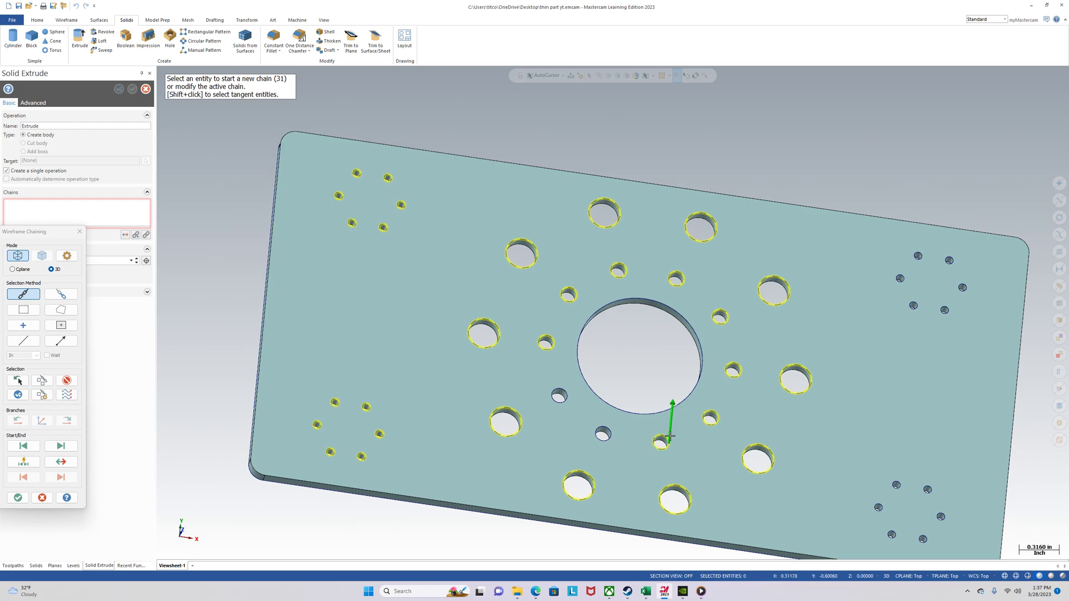
{"action": "left_click", "coordinate": [611, 432]}
{"action": "left_click", "coordinate": [566, 394]}
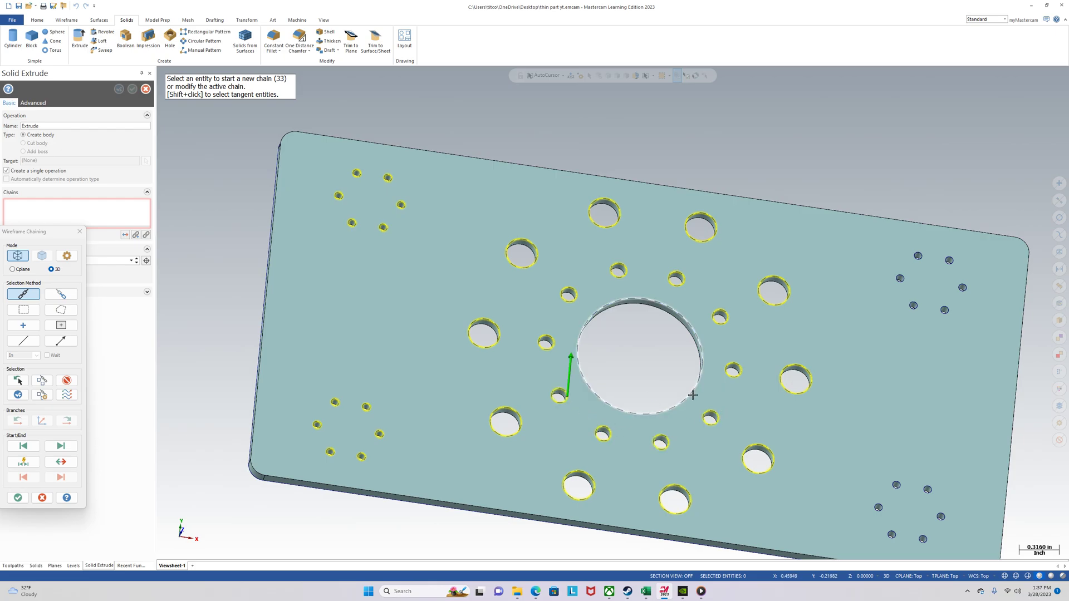
{"action": "left_click", "coordinate": [602, 394]}
Chain the small holes in the lower-right and upper-right clusters
{"action": "scroll", "coordinate": [607, 396], "scroll_direction": "down", "scroll_amount": 1}
{"action": "scroll", "coordinate": [771, 435], "scroll_direction": "up", "scroll_amount": 3}
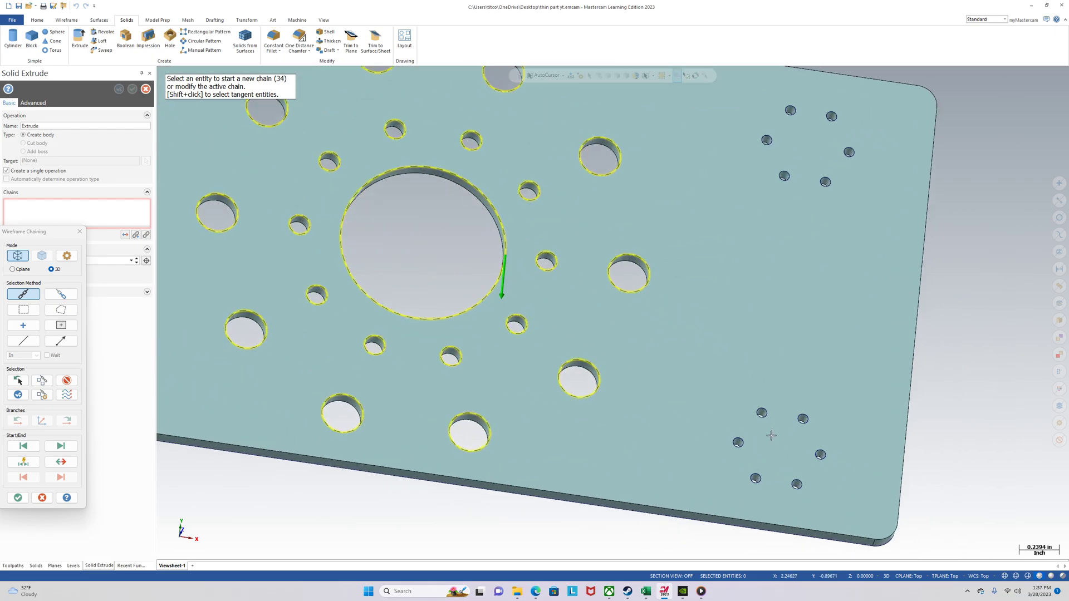
{"action": "left_click", "coordinate": [742, 439]}
{"action": "left_click", "coordinate": [761, 473]}
{"action": "left_click", "coordinate": [802, 480]}
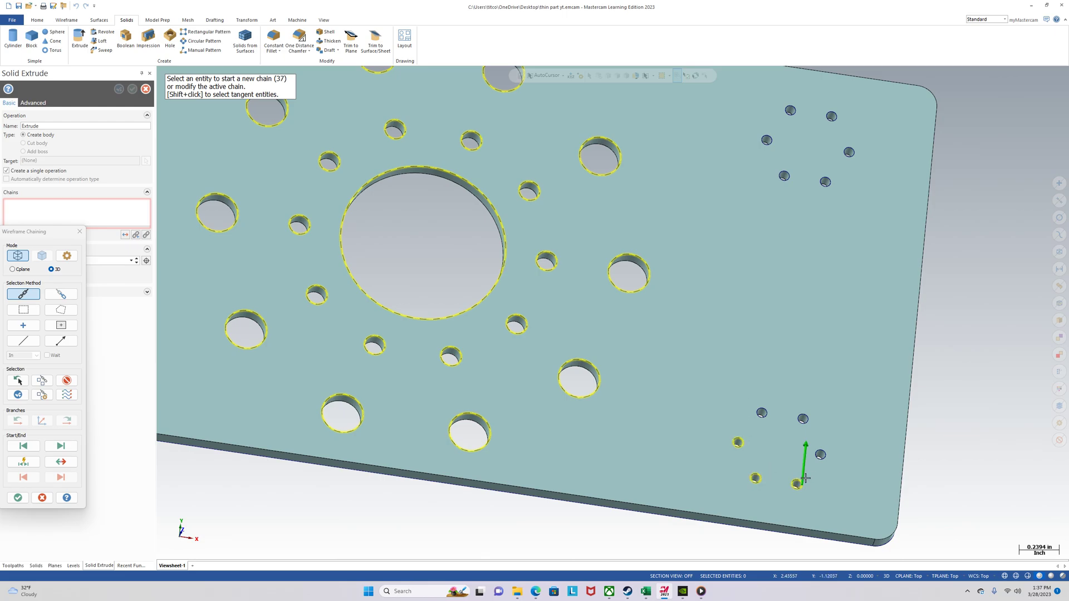
{"action": "left_click", "coordinate": [824, 451]}
{"action": "left_click", "coordinate": [808, 412]}
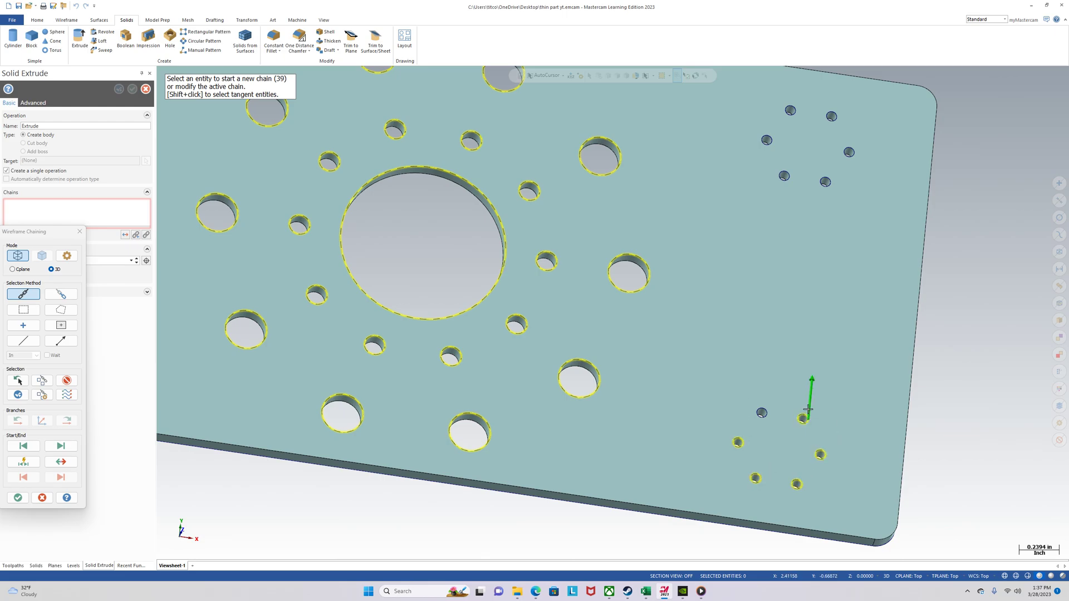
{"action": "left_click", "coordinate": [763, 409]}
{"action": "scroll", "coordinate": [703, 541], "scroll_direction": "down", "scroll_amount": 2}
{"action": "scroll", "coordinate": [785, 290], "scroll_direction": "up", "scroll_amount": 2}
{"action": "left_click", "coordinate": [785, 290]}
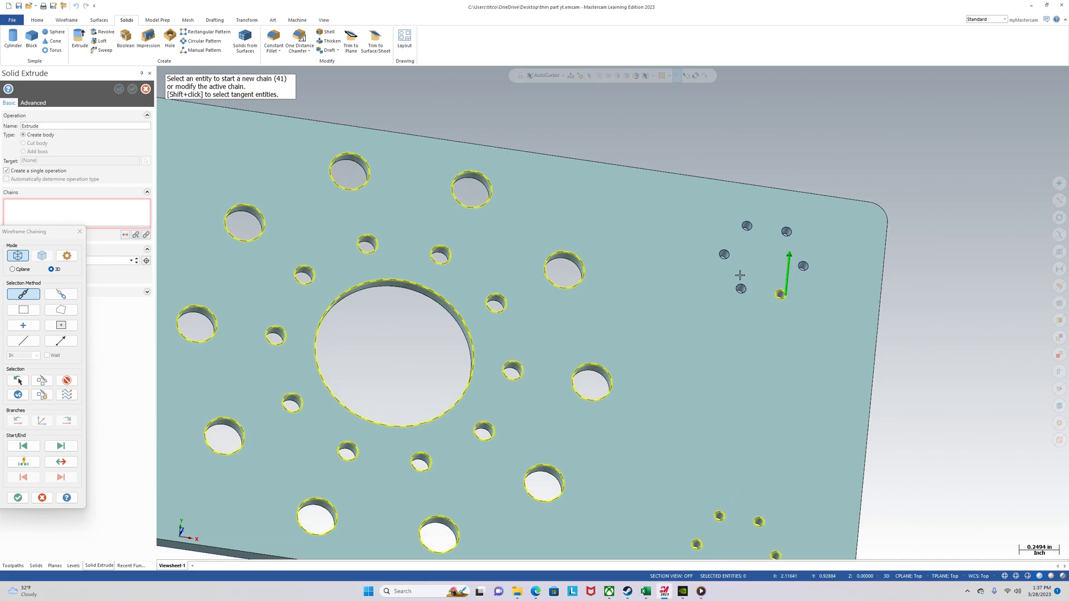
{"action": "left_click", "coordinate": [744, 285]}
{"action": "left_click", "coordinate": [727, 252]}
{"action": "left_click", "coordinate": [747, 226]}
{"action": "left_click", "coordinate": [787, 231]}
{"action": "left_click", "coordinate": [803, 266]}
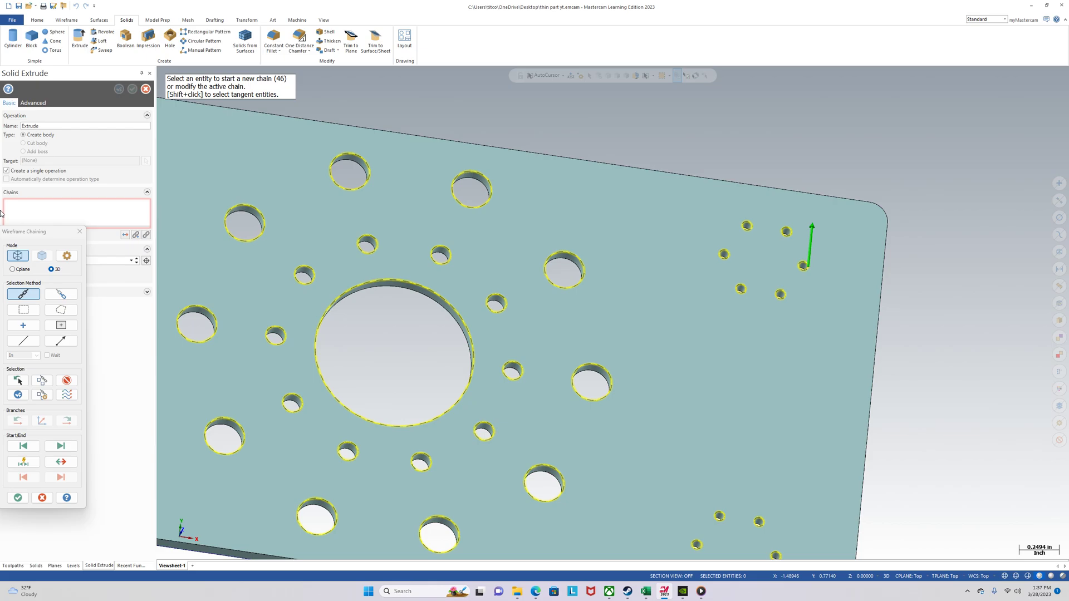
Extrude the hole chains as new bodies at 0.1 distance, then inspect the underside
{"action": "left_click", "coordinate": [18, 497]}
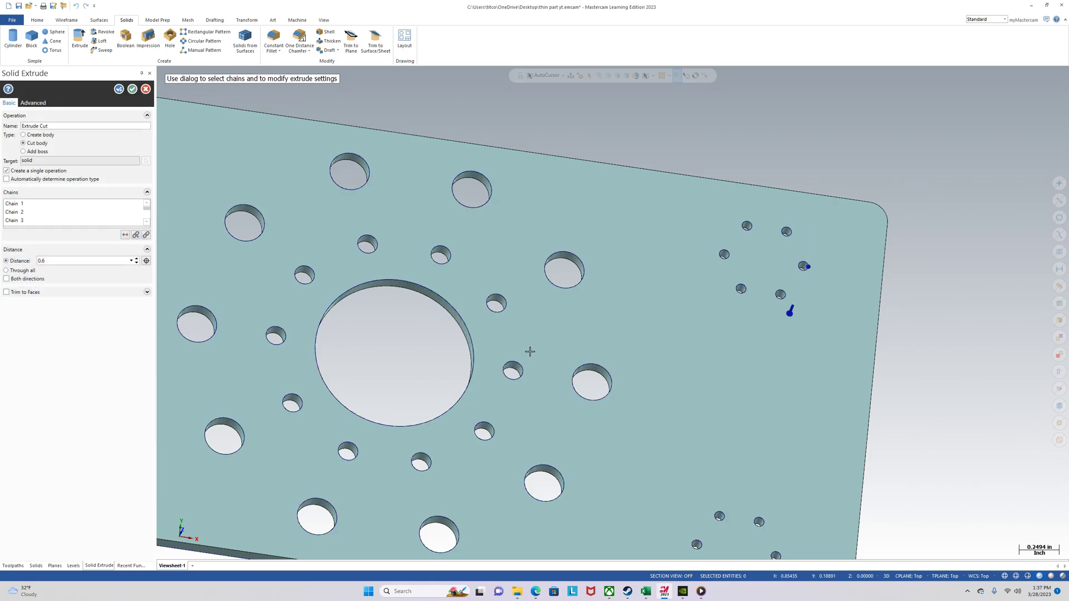
{"action": "scroll", "coordinate": [444, 329], "scroll_direction": "down", "scroll_amount": 3}
{"action": "left_click", "coordinate": [23, 134]}
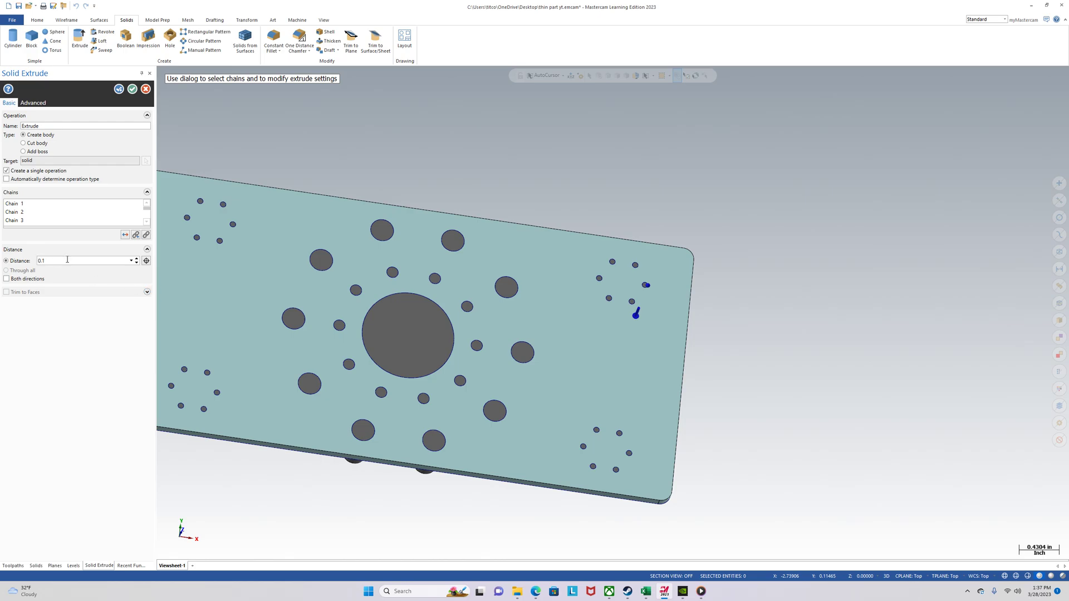
{"action": "left_click", "coordinate": [133, 89]}
{"action": "scroll", "coordinate": [699, 370], "scroll_direction": "down", "scroll_amount": 3}
{"action": "middle_click_drag", "start_coordinate": [700, 369], "coordinate": [565, 386]}
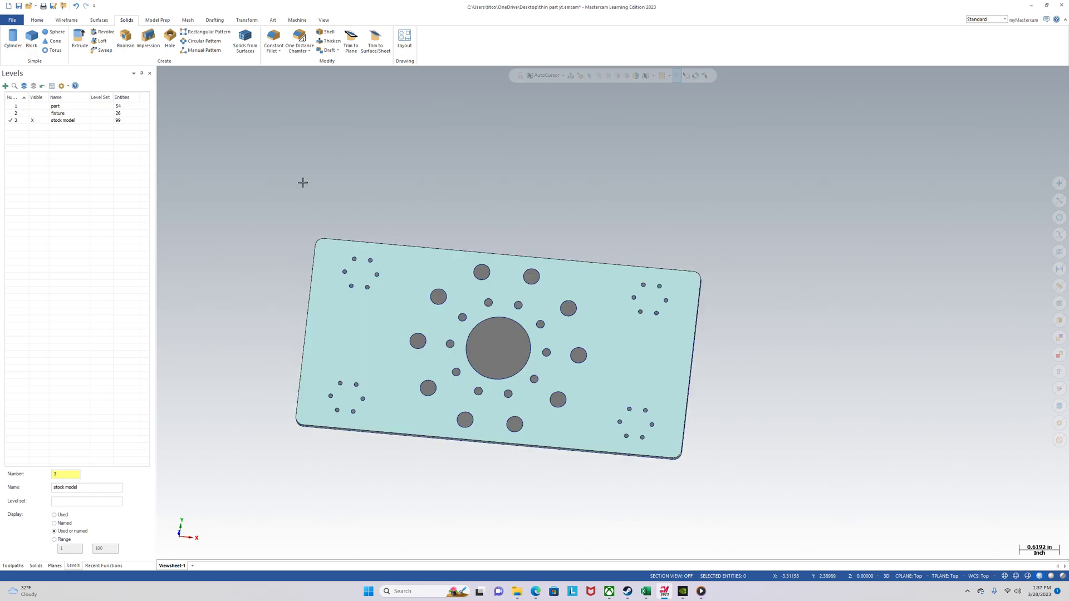
Start a Boolean Add with the plate as target and begin choosing tool bodies
{"action": "left_click", "coordinate": [125, 39]}
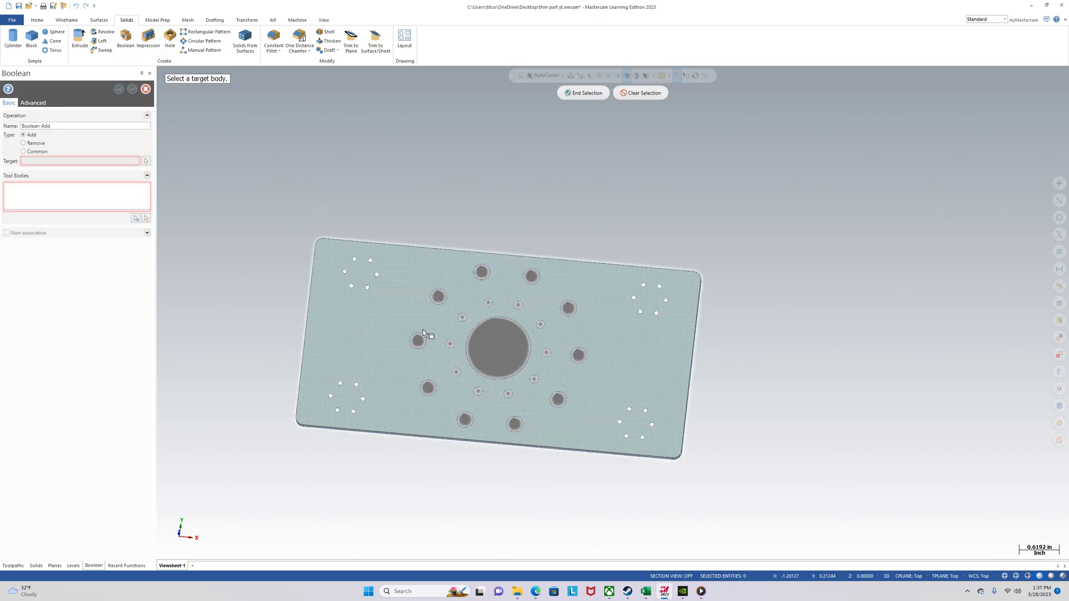
{"action": "left_click", "coordinate": [369, 333]}
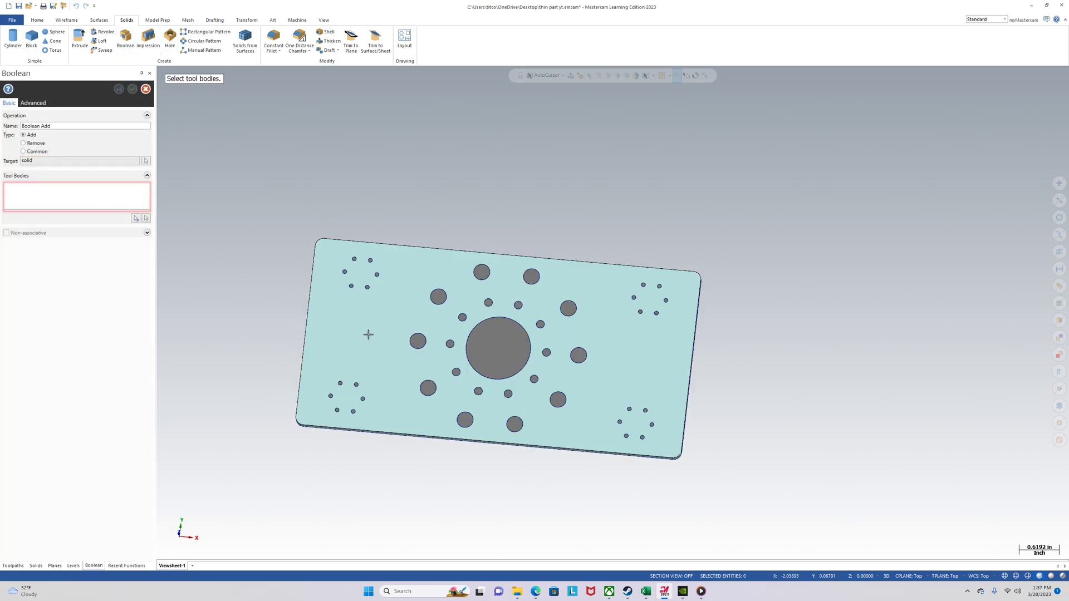
{"action": "right_click", "coordinate": [78, 201]}
{"action": "left_click", "coordinate": [130, 224]}
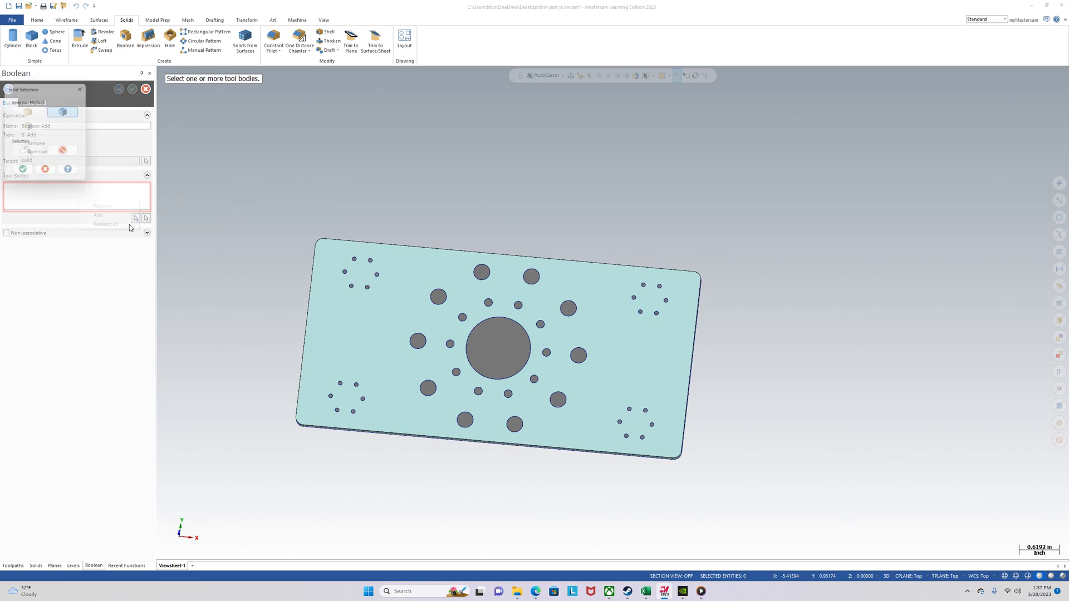
{"action": "scroll", "coordinate": [353, 295], "scroll_direction": "up", "scroll_amount": 3}
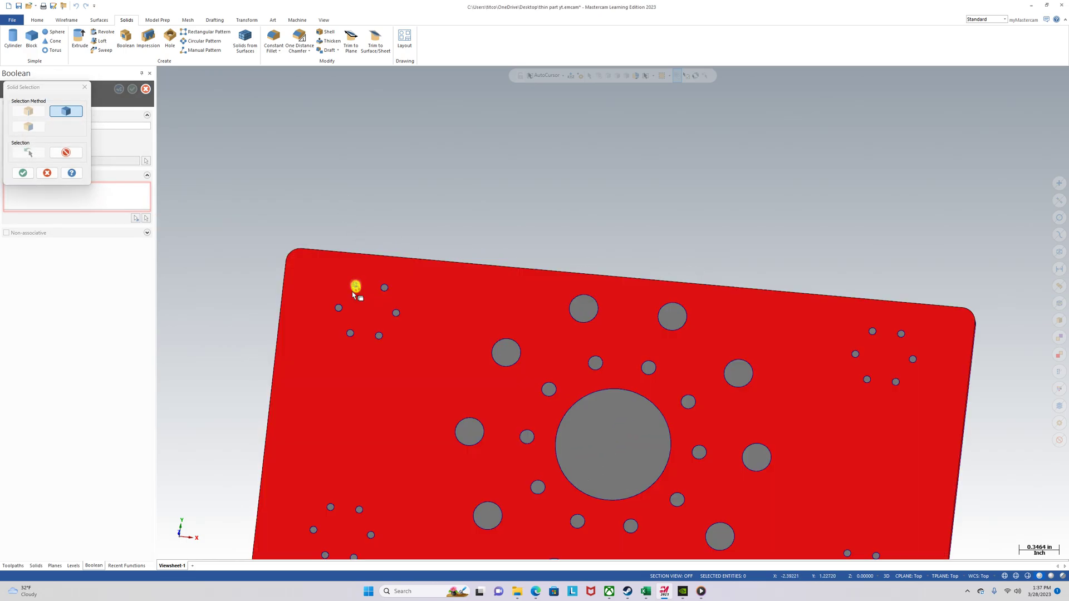
Select the five hole bodies of the upper-left cluster as tool bodies
{"action": "left_click", "coordinate": [338, 309]}
{"action": "left_click", "coordinate": [350, 334]}
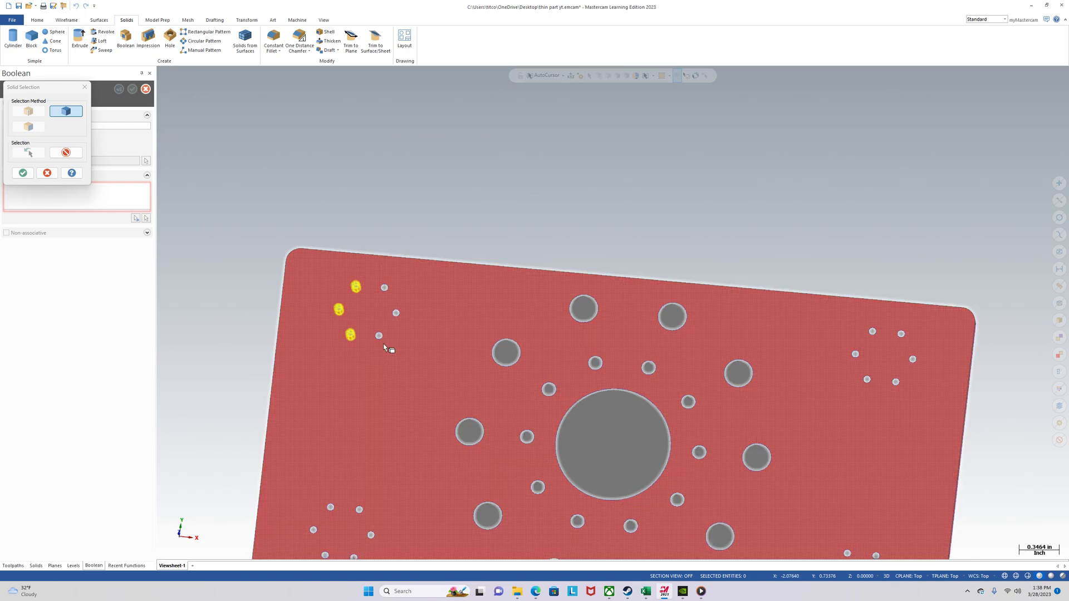
{"action": "left_click", "coordinate": [378, 336]}
{"action": "left_click", "coordinate": [395, 314]}
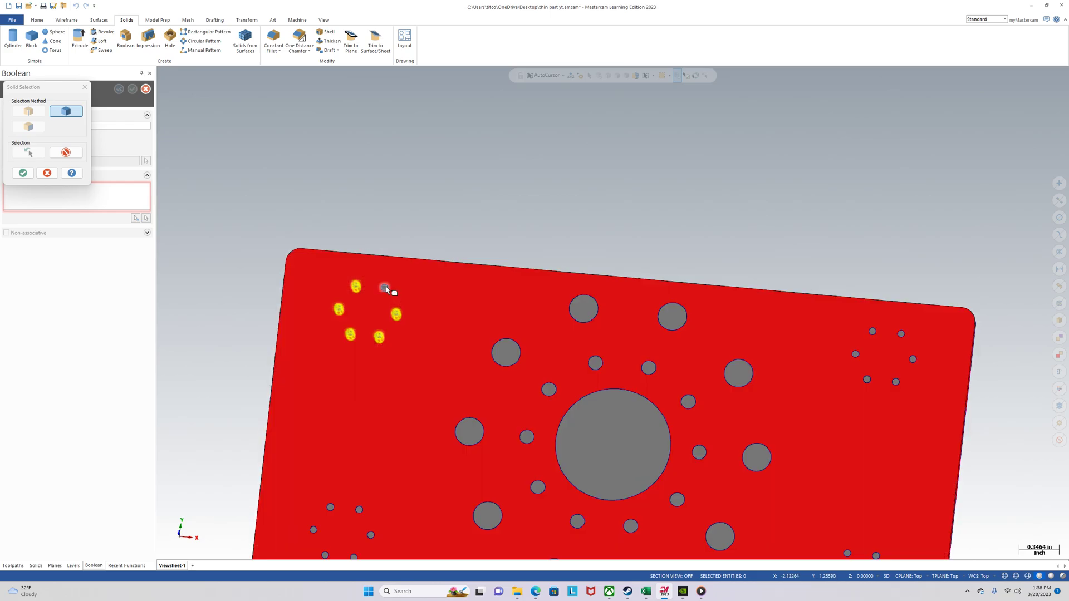
{"action": "left_click", "coordinate": [385, 288]}
Select the six hole bodies of the lower-left cluster
{"action": "scroll", "coordinate": [487, 253], "scroll_direction": "up", "scroll_amount": 1}
{"action": "middle_click_drag", "start_coordinate": [487, 254], "coordinate": [526, 159], "text": "ctrl"}
{"action": "left_click", "coordinate": [401, 466]}
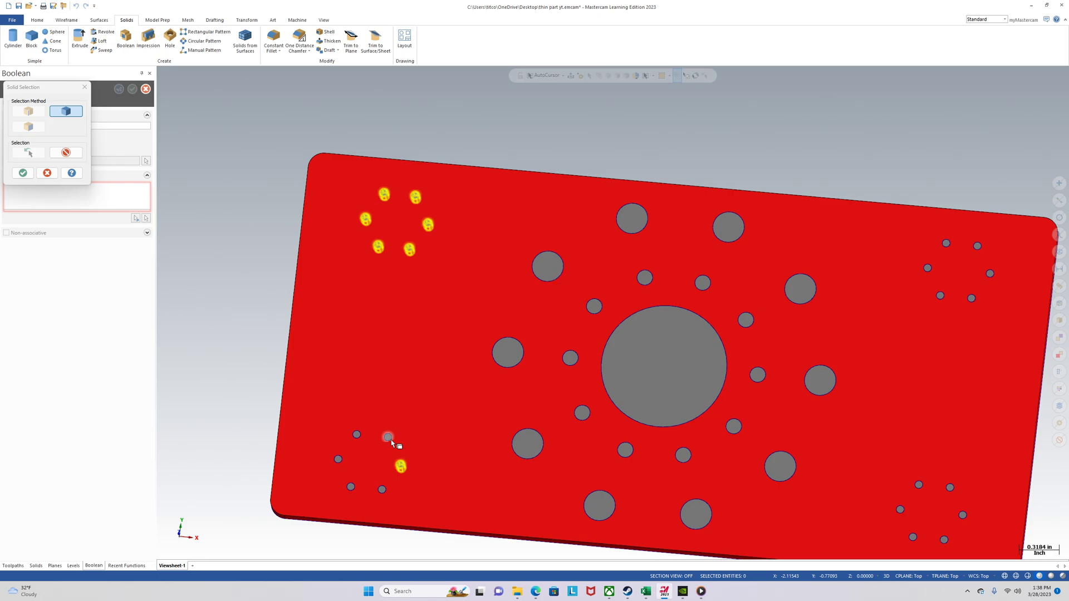
{"action": "left_click", "coordinate": [388, 438]}
{"action": "left_click", "coordinate": [356, 435]}
{"action": "left_click", "coordinate": [337, 459]}
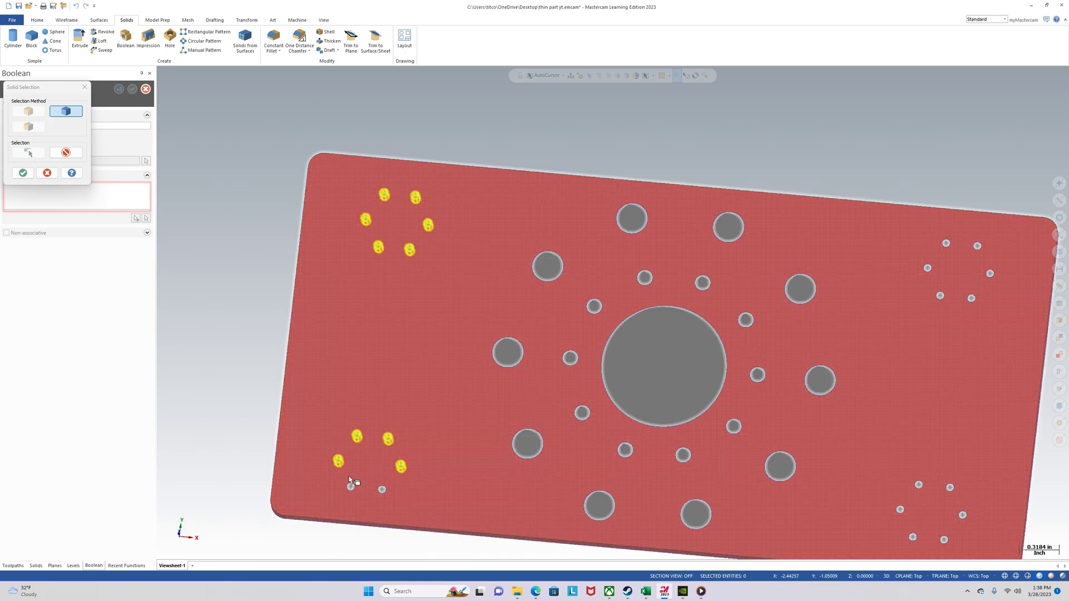
{"action": "left_click", "coordinate": [351, 487]}
{"action": "left_click", "coordinate": [381, 489]}
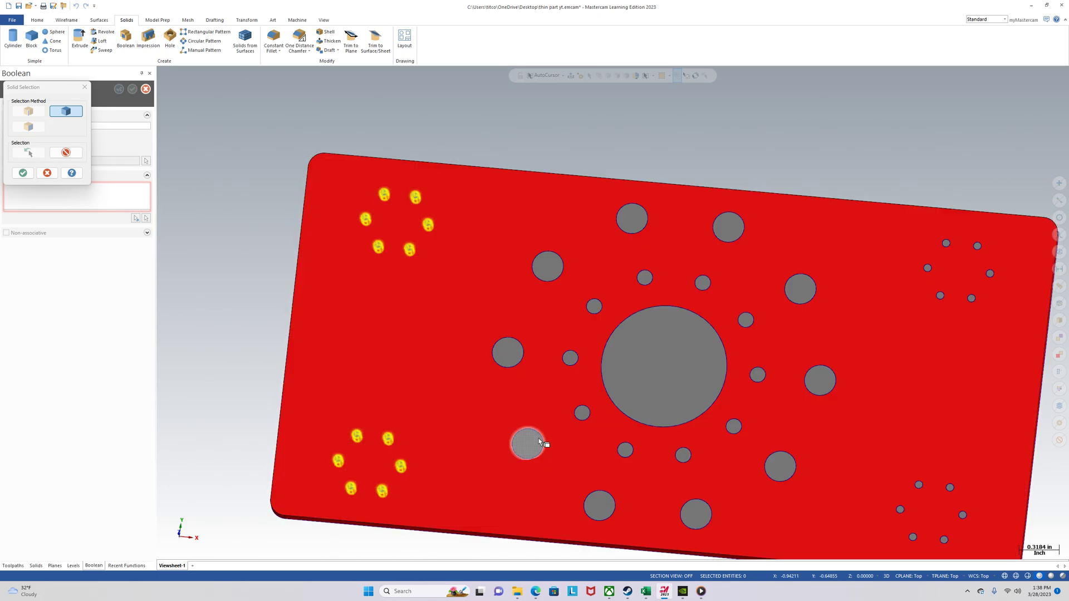
Select the large left holes and the ring and bottom hole bodies below centre
{"action": "left_click", "coordinate": [529, 443]}
{"action": "left_click", "coordinate": [508, 351]}
{"action": "left_click", "coordinate": [551, 267]}
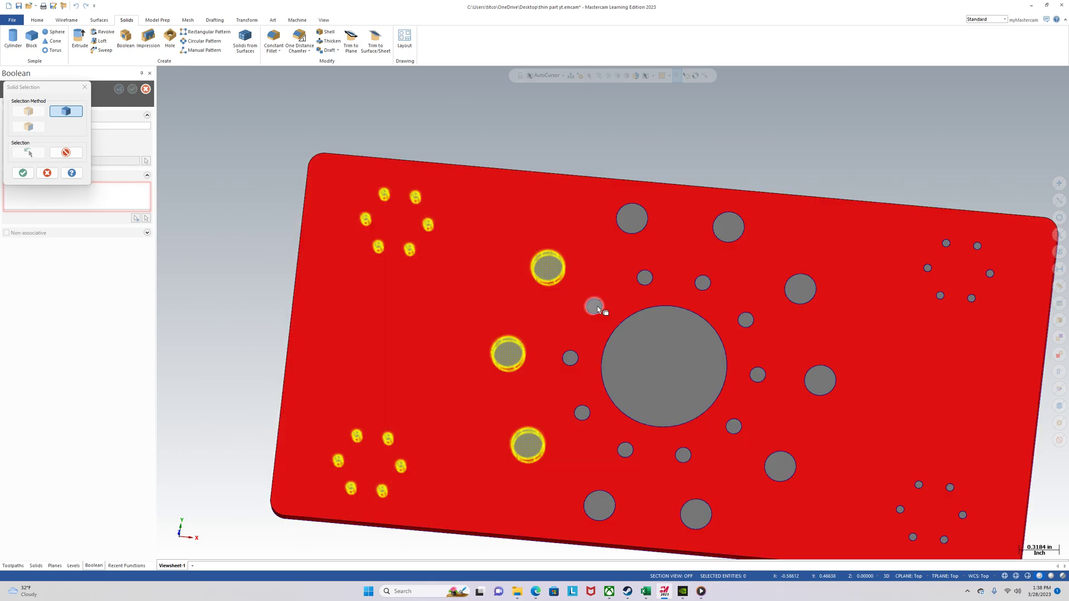
{"action": "left_click", "coordinate": [595, 307]}
{"action": "left_click", "coordinate": [571, 360]}
{"action": "left_click", "coordinate": [583, 415]}
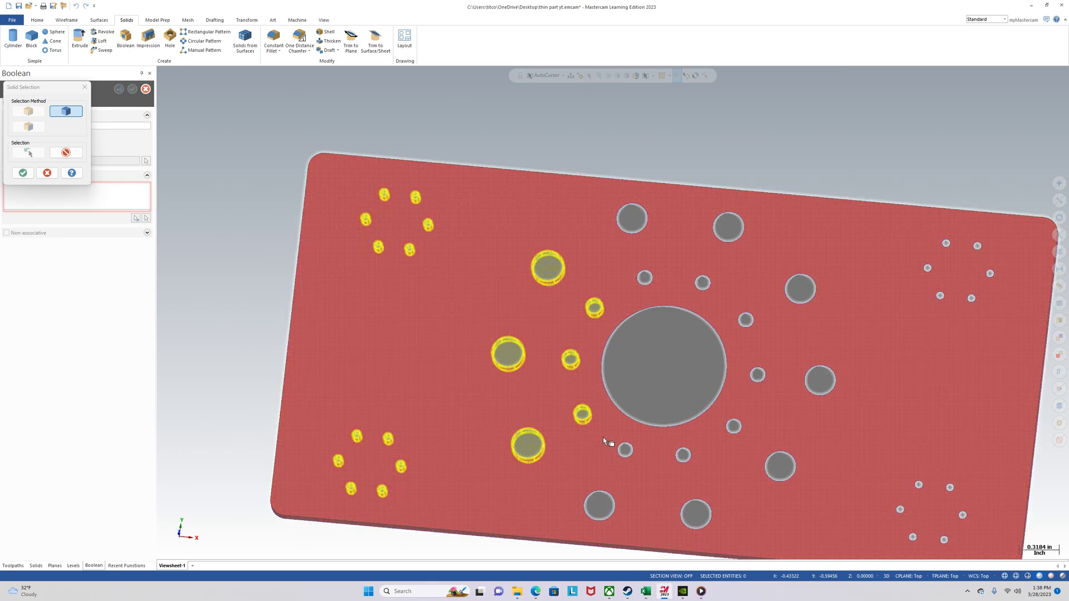
{"action": "left_click", "coordinate": [625, 452]}
{"action": "left_click", "coordinate": [599, 506]}
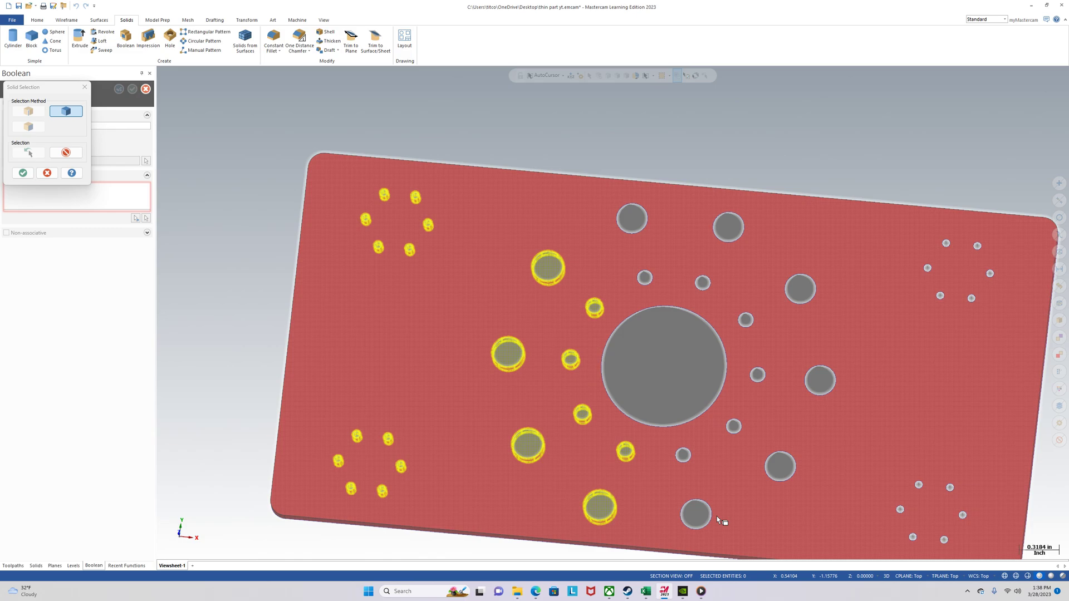
{"action": "left_click", "coordinate": [696, 514]}
{"action": "left_click", "coordinate": [683, 455]}
Select the right-side, upper and central hole bodies of the ring
{"action": "left_click", "coordinate": [780, 467]}
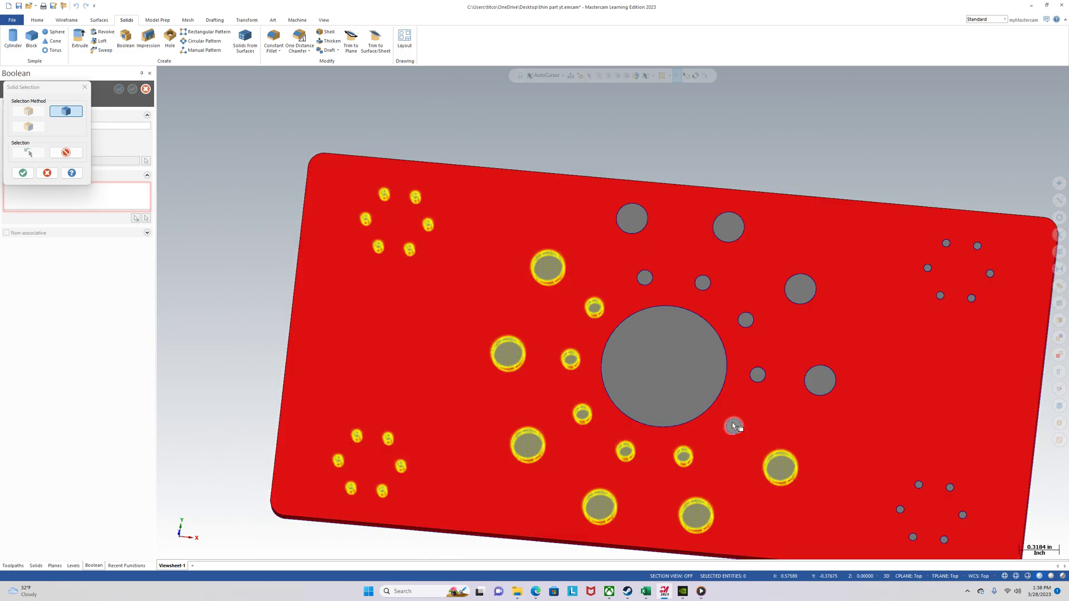
{"action": "left_click", "coordinate": [733, 427]}
{"action": "left_click", "coordinate": [822, 383]}
{"action": "left_click", "coordinate": [758, 376]}
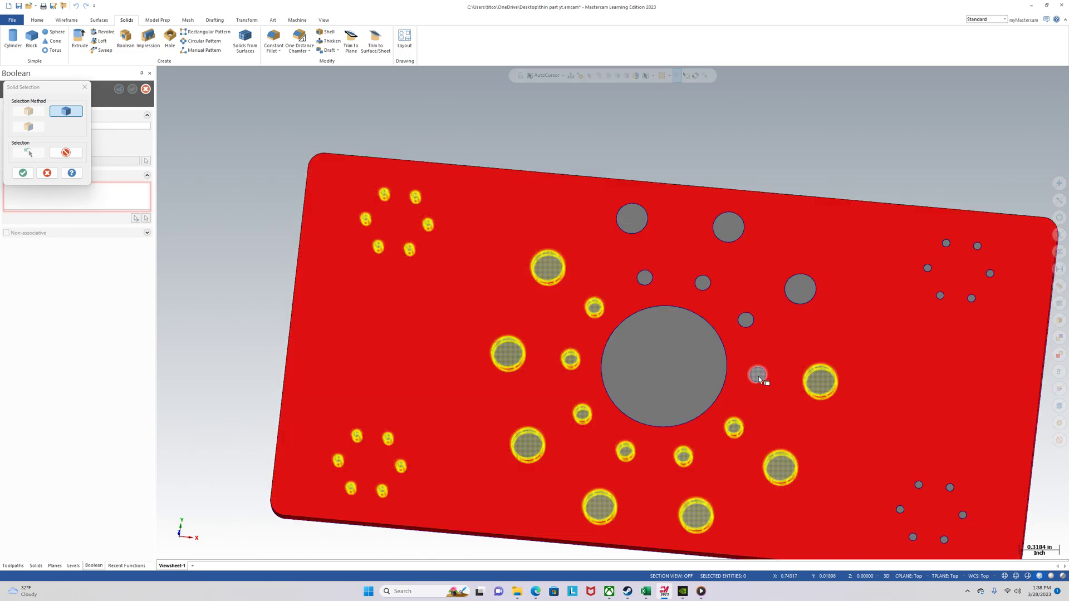
{"action": "left_click", "coordinate": [747, 320]}
{"action": "left_click", "coordinate": [800, 289]}
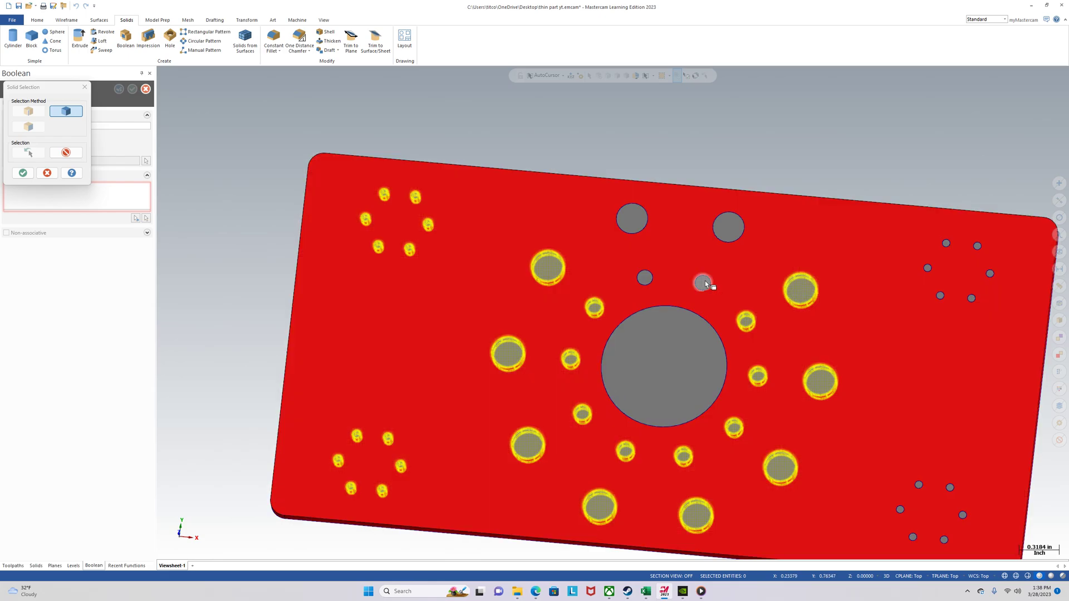
{"action": "left_click", "coordinate": [703, 283]}
{"action": "left_click", "coordinate": [645, 277]}
{"action": "left_click", "coordinate": [668, 366]}
{"action": "left_click", "coordinate": [651, 219]}
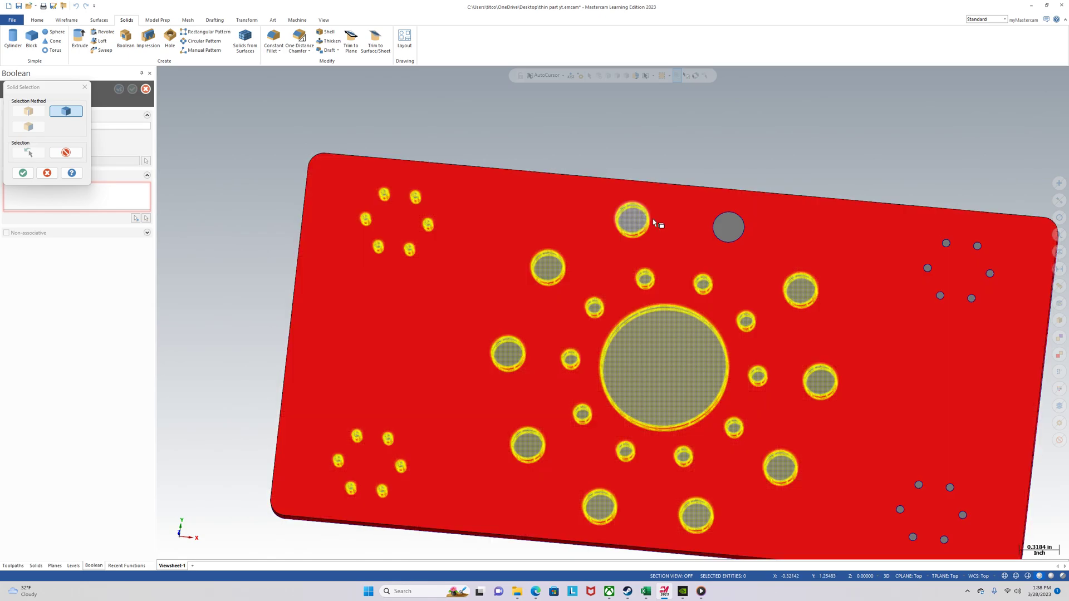
{"action": "left_click", "coordinate": [728, 228]}
{"action": "scroll", "coordinate": [612, 223], "scroll_direction": "down", "scroll_amount": 2}
{"action": "scroll", "coordinate": [852, 462], "scroll_direction": "up", "scroll_amount": 5}
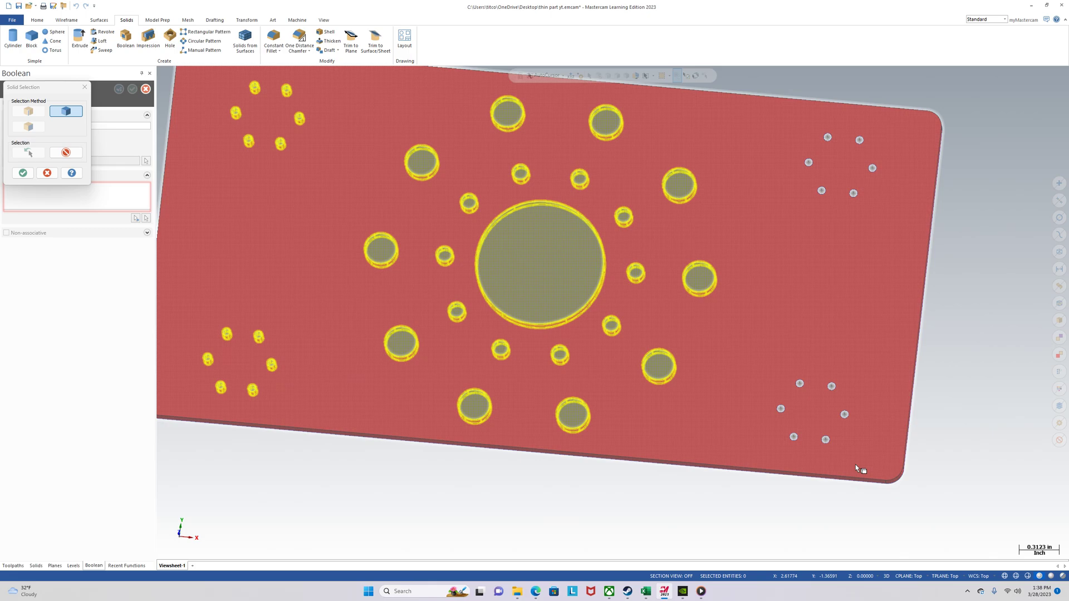
Select the six hole bodies of the lower-right cluster
{"action": "left_click", "coordinate": [818, 435]}
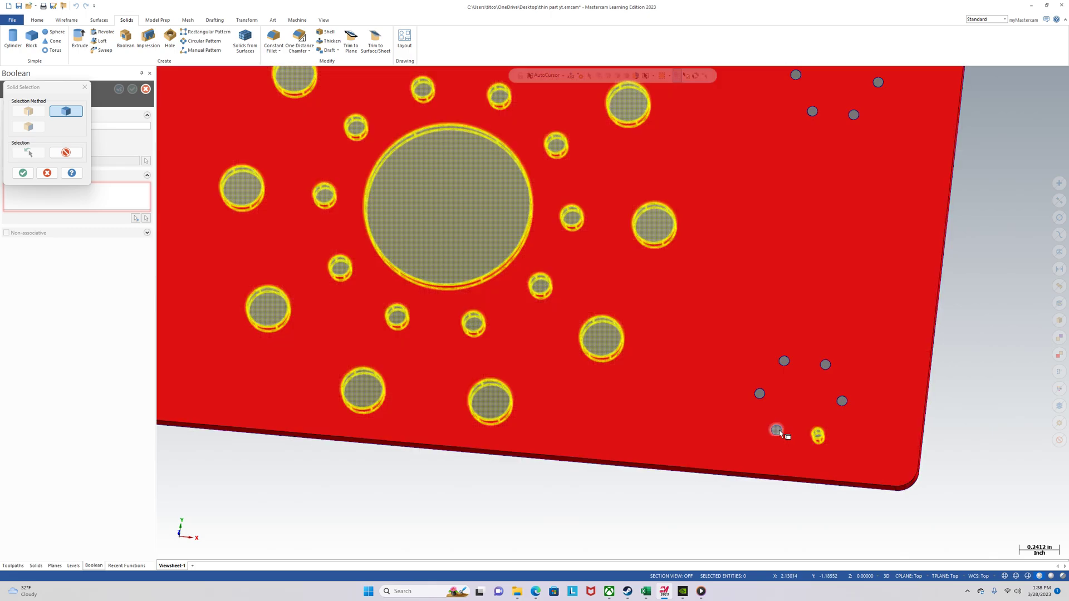
{"action": "left_click", "coordinate": [776, 431]}
{"action": "left_click", "coordinate": [759, 395]}
{"action": "left_click", "coordinate": [841, 401]}
{"action": "left_click", "coordinate": [826, 364]}
{"action": "left_click", "coordinate": [786, 361]}
{"action": "scroll", "coordinate": [788, 393], "scroll_direction": "down", "scroll_amount": 2}
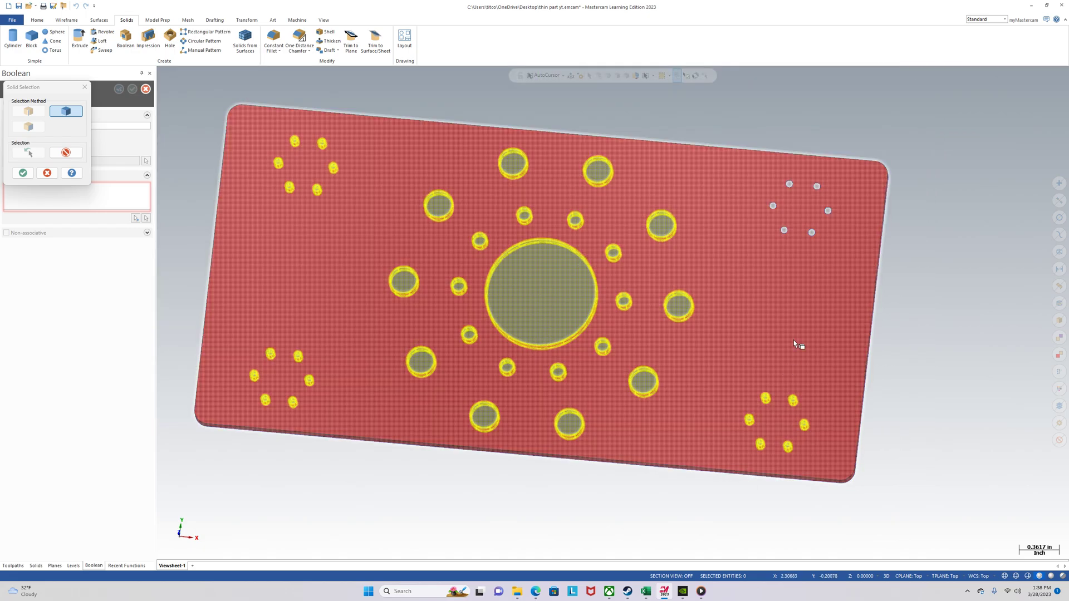
{"action": "scroll", "coordinate": [823, 261], "scroll_direction": "down", "scroll_amount": 1}
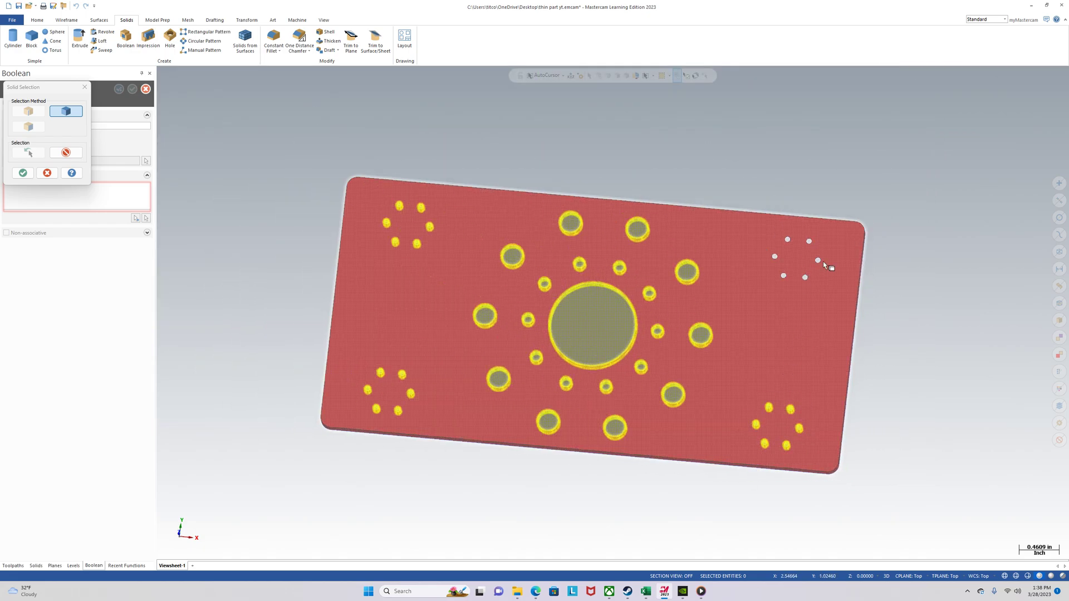
{"action": "scroll", "coordinate": [809, 282], "scroll_direction": "up", "scroll_amount": 2}
Select the upper-right hole bodies and accept them as tool bodies
{"action": "left_click", "coordinate": [793, 289]}
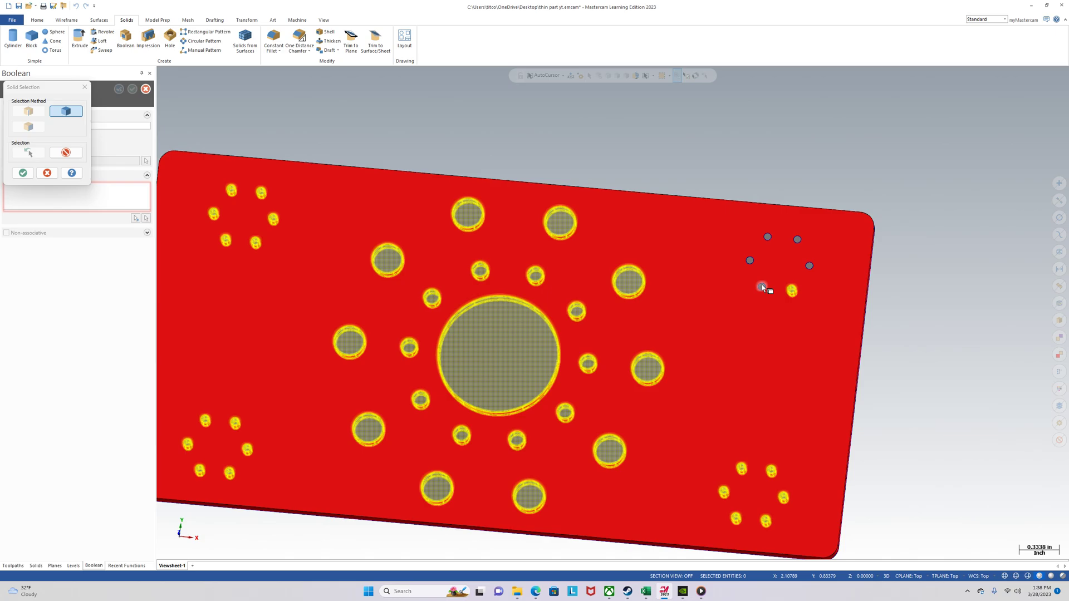
{"action": "left_click", "coordinate": [761, 286]}
{"action": "left_click", "coordinate": [750, 260]}
{"action": "left_click", "coordinate": [767, 237]}
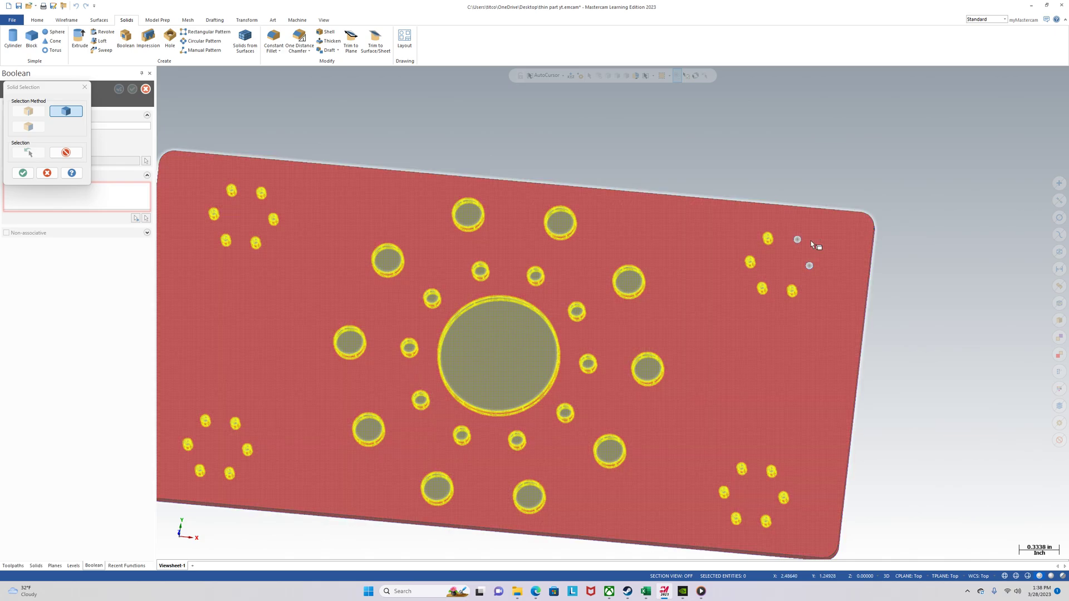
{"action": "left_click", "coordinate": [798, 239]}
{"action": "left_click", "coordinate": [809, 266]}
{"action": "left_click", "coordinate": [23, 172]}
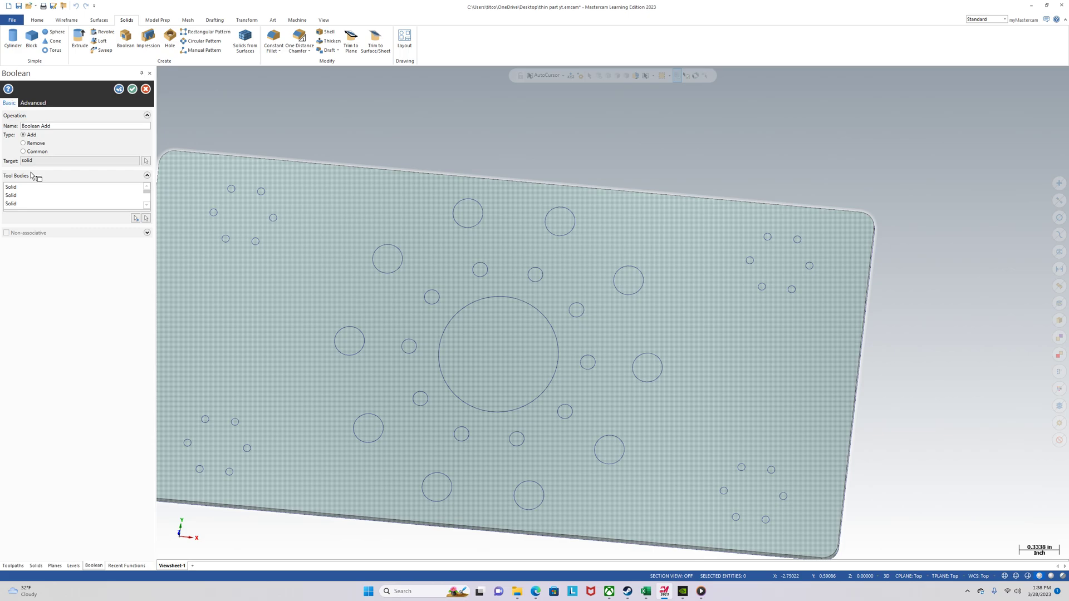
Apply the Boolean Add, then make level 3 stock model visible and hide level 1 part
{"action": "left_click", "coordinate": [132, 90]}
{"action": "left_click", "coordinate": [317, 268]}
{"action": "scroll", "coordinate": [445, 252], "scroll_direction": "down", "scroll_amount": 2}
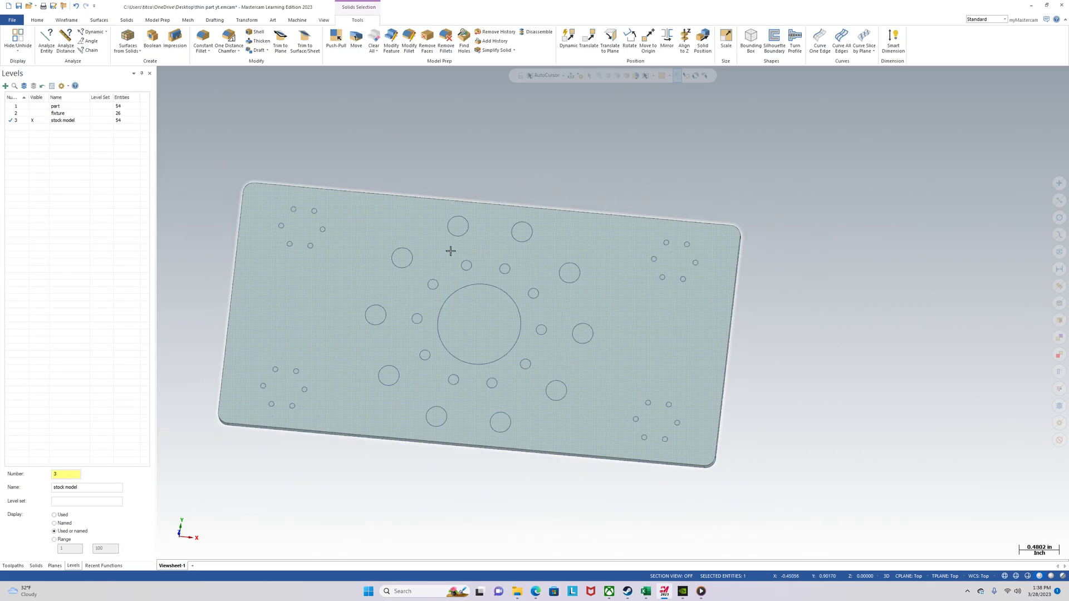
{"action": "scroll", "coordinate": [450, 251], "scroll_direction": "down", "scroll_amount": 2}
{"action": "left_click", "coordinate": [22, 105]}
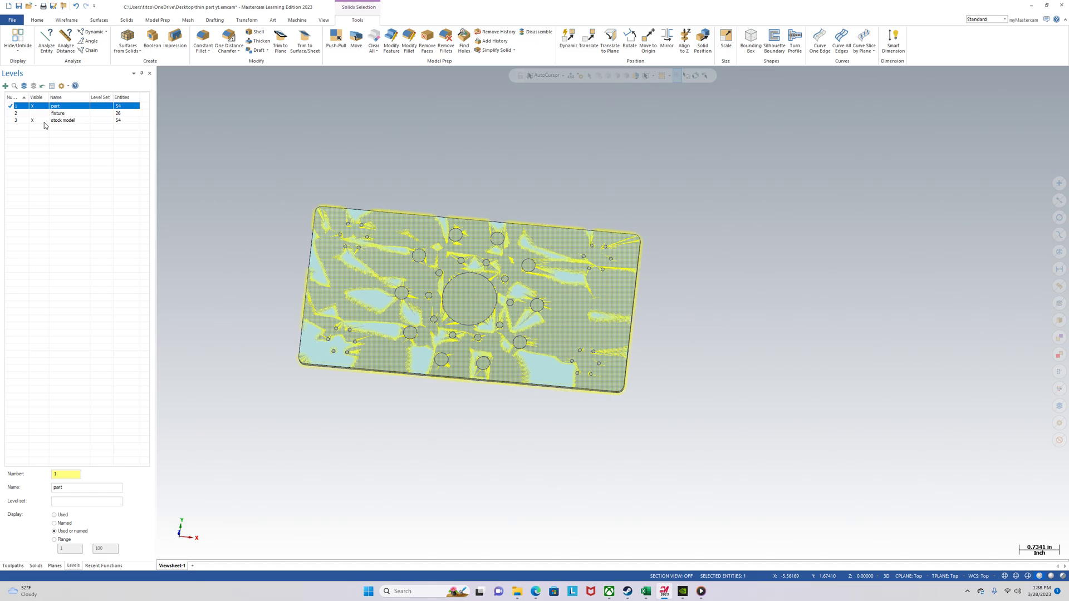
{"action": "left_click", "coordinate": [45, 123]}
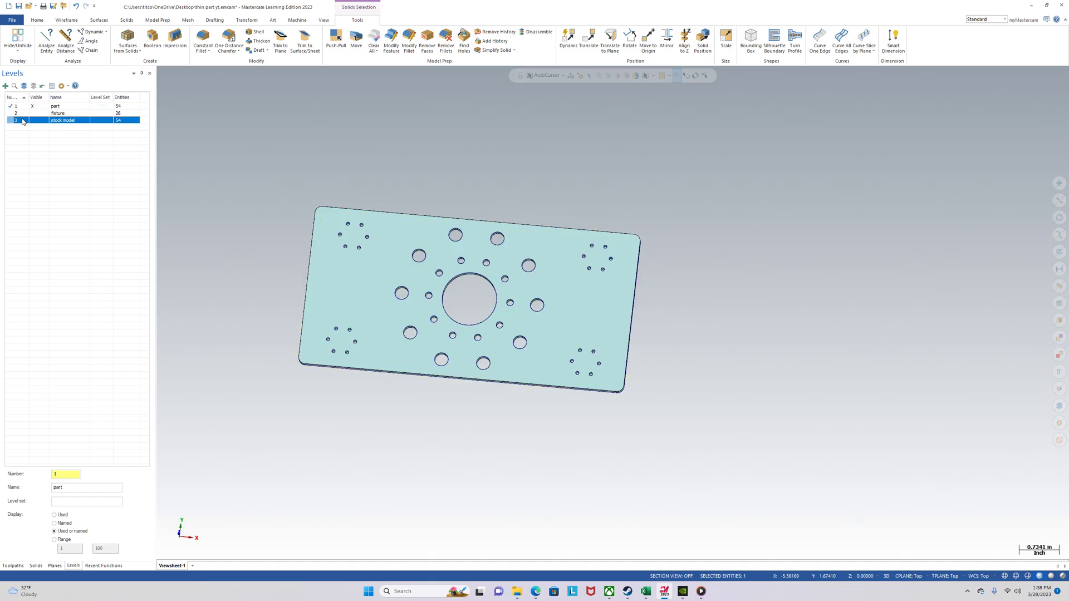
{"action": "left_click", "coordinate": [23, 122]}
{"action": "left_click", "coordinate": [33, 106]}
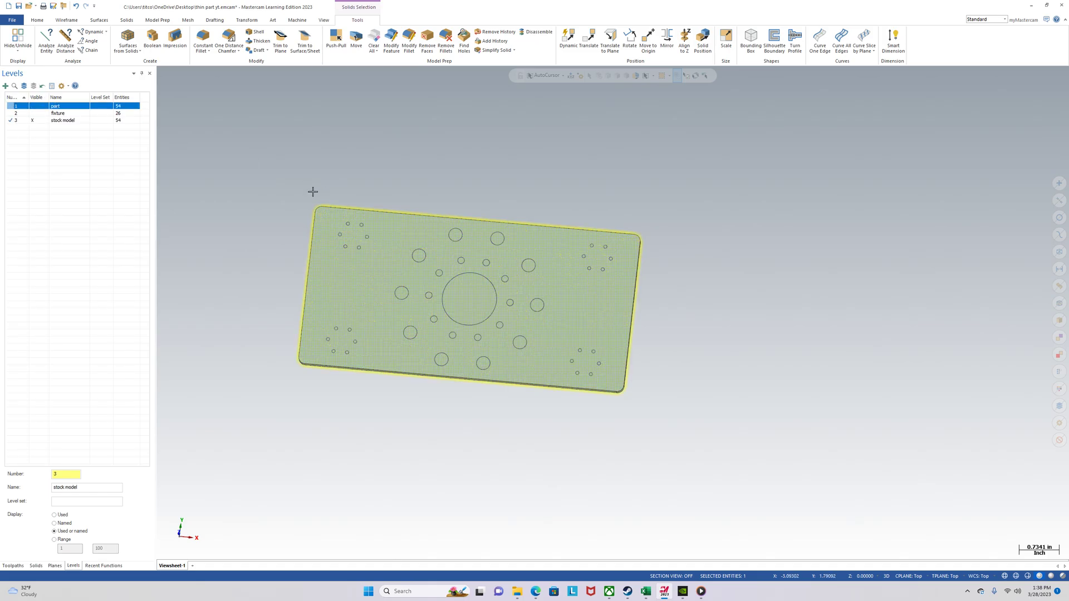
{"action": "key", "text": "Escape"}
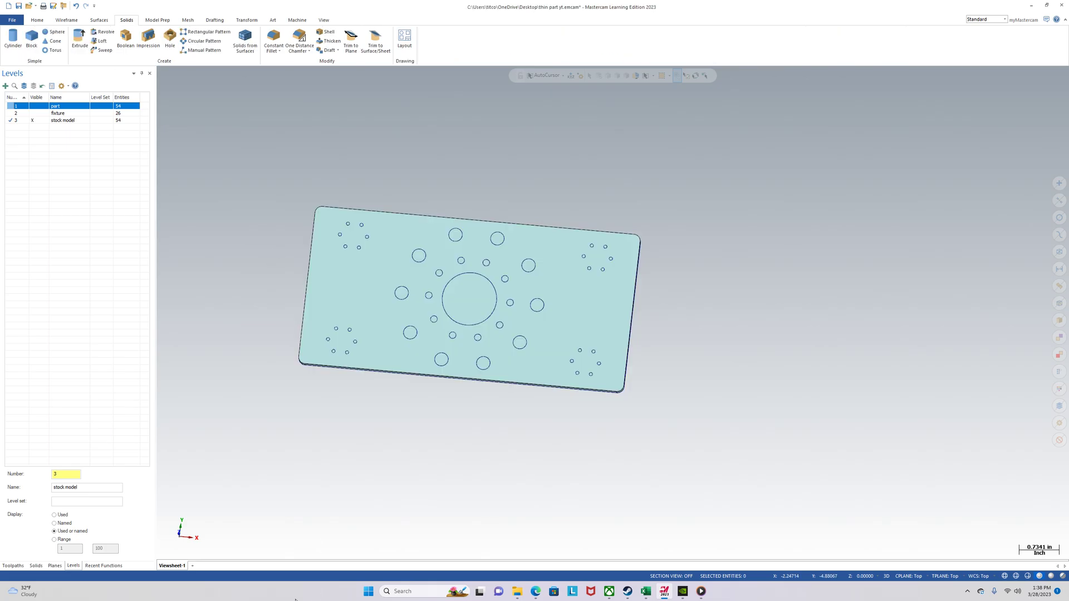
Create a default mill machine group in the Toolpaths manager
{"action": "left_click", "coordinate": [13, 566]}
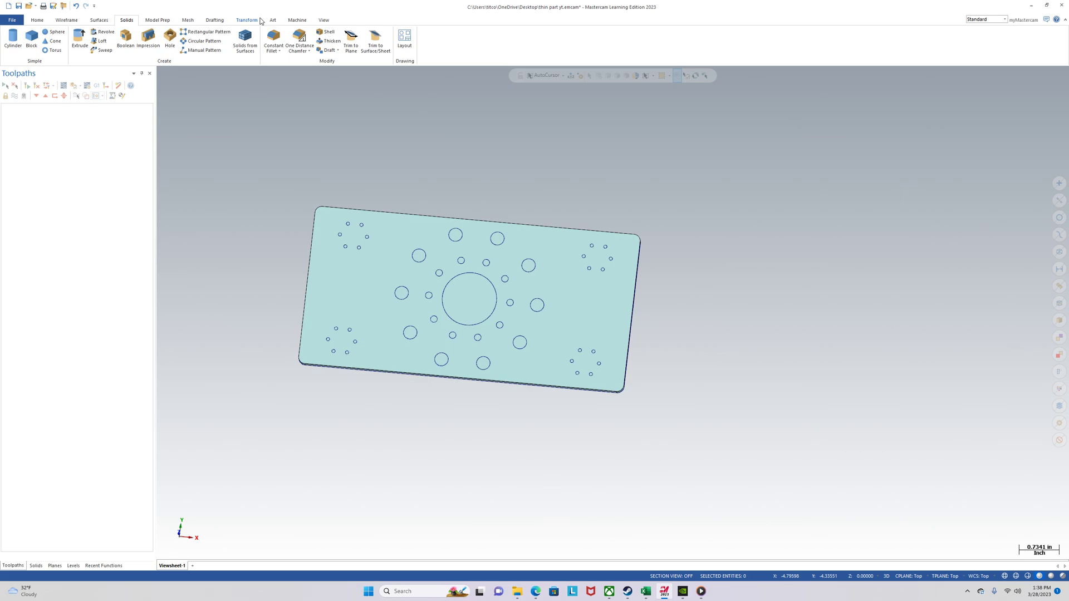
{"action": "left_click", "coordinate": [297, 20]}
{"action": "left_click", "coordinate": [13, 50]}
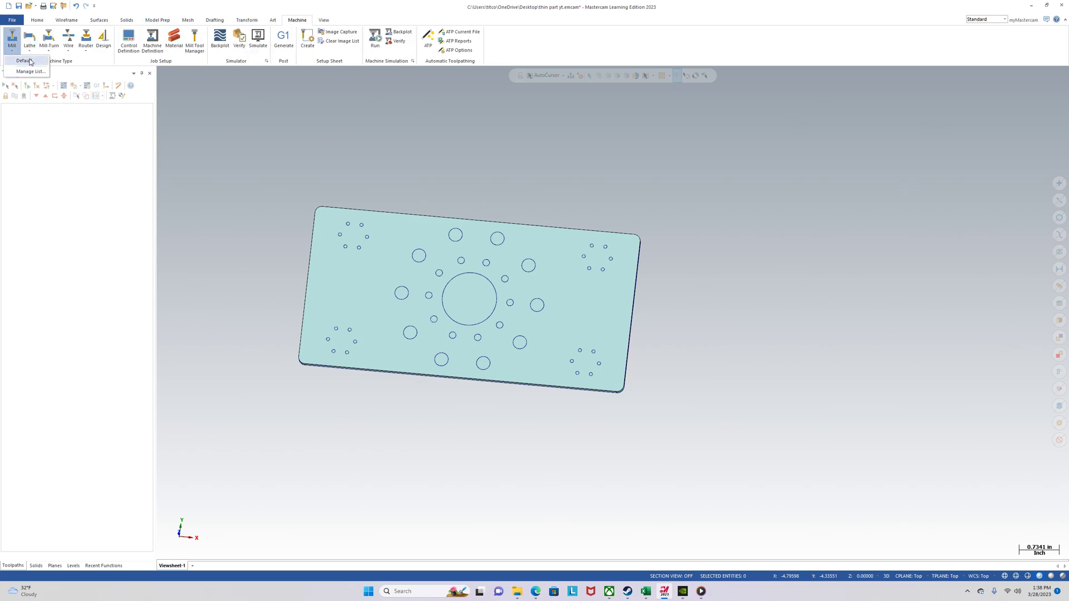
{"action": "left_click", "coordinate": [33, 86]}
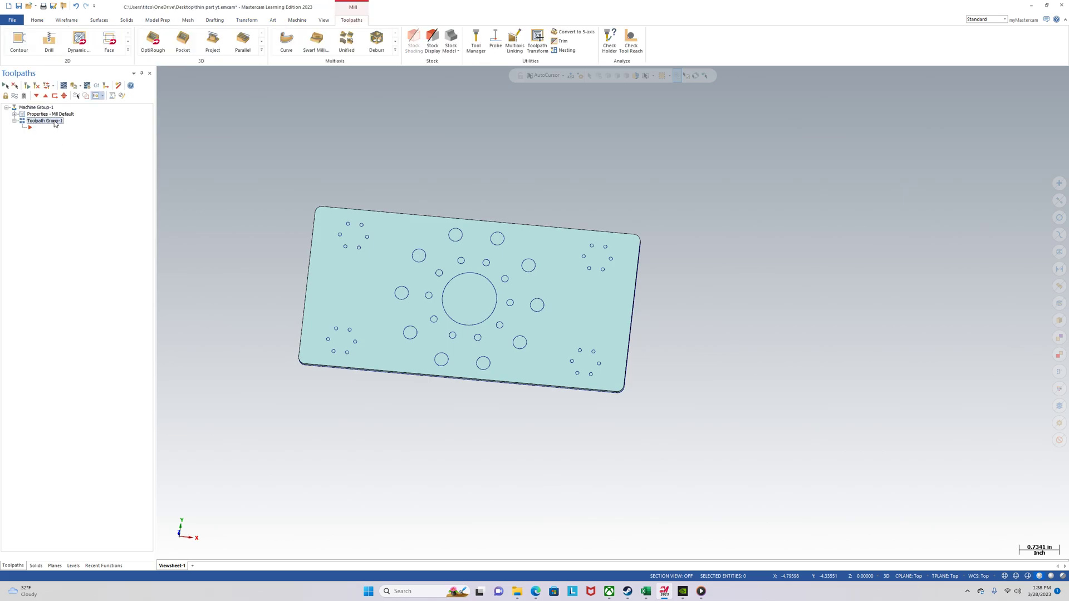
Rename Toolpath Group-1 to 100
{"action": "left_click", "coordinate": [55, 121]}
{"action": "type", "text": "100"}
{"action": "right_click", "coordinate": [67, 148]}
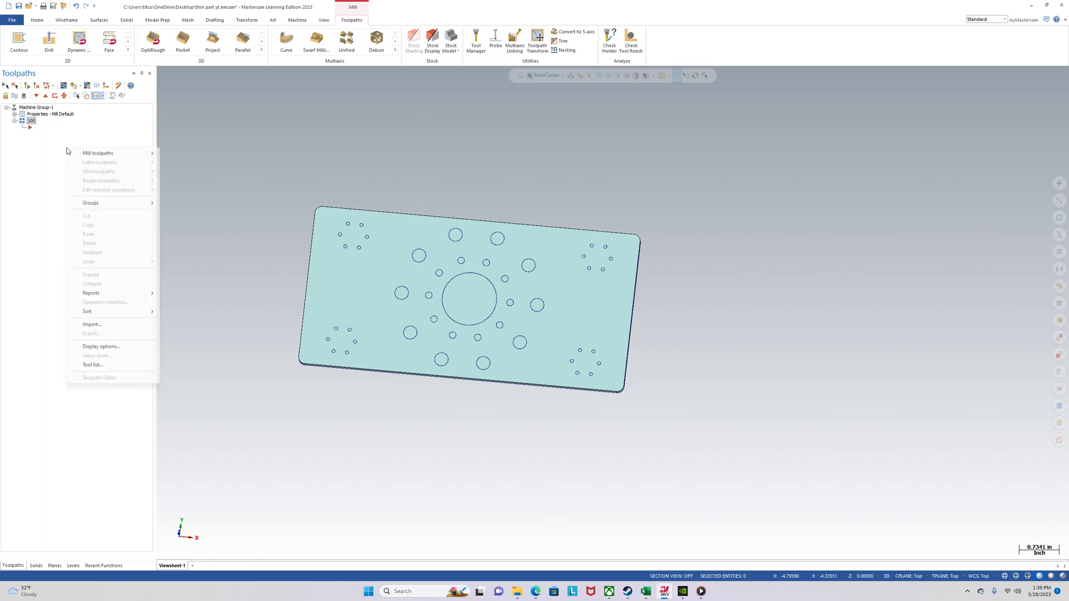
{"action": "mouse_move", "coordinate": [113, 158]}
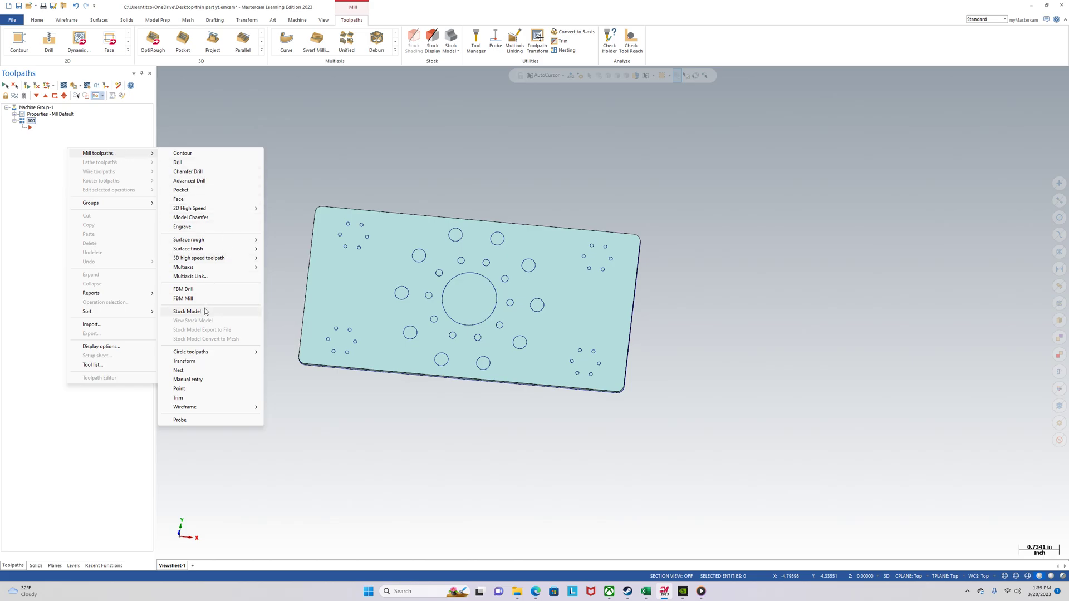
{"action": "right_click", "coordinate": [40, 173]}
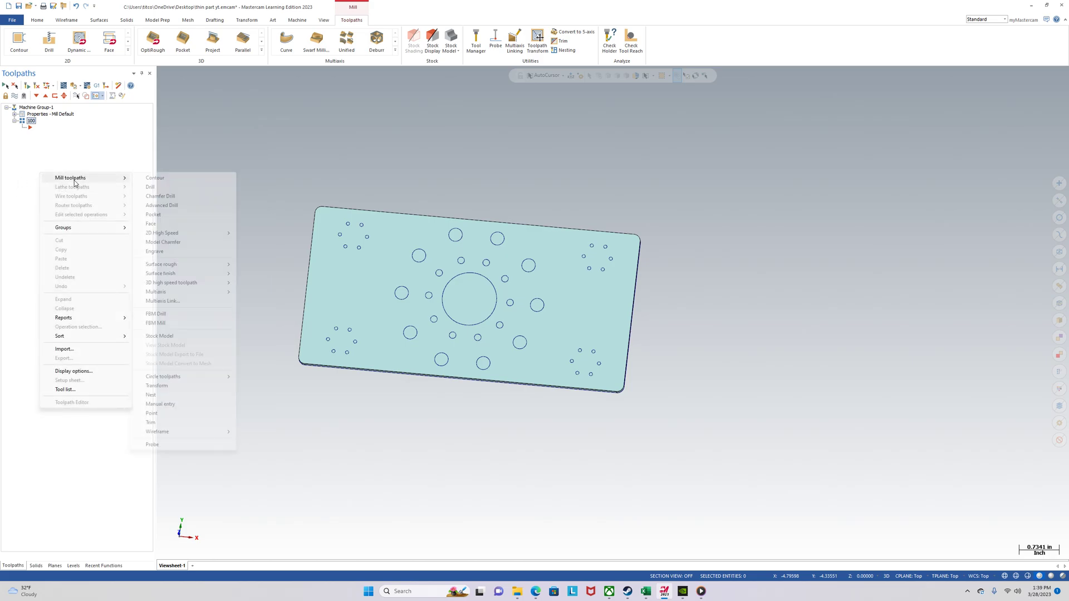
Add a Stock Model operation with Model initial shape, selecting the plate solid
{"action": "mouse_move", "coordinate": [72, 178]}
{"action": "left_click", "coordinate": [167, 338]}
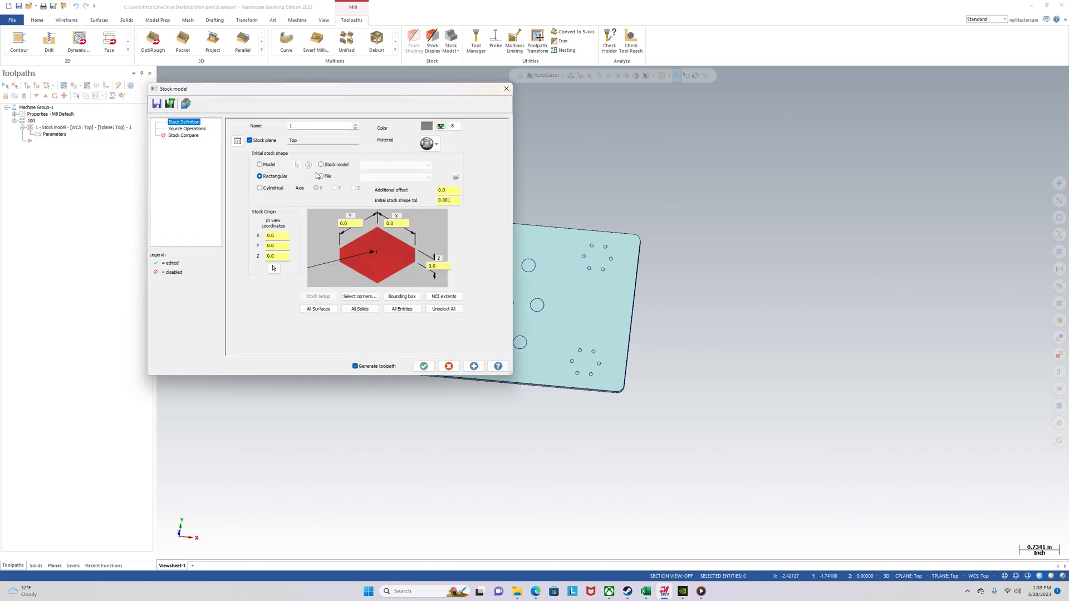
{"action": "left_click", "coordinate": [260, 164]}
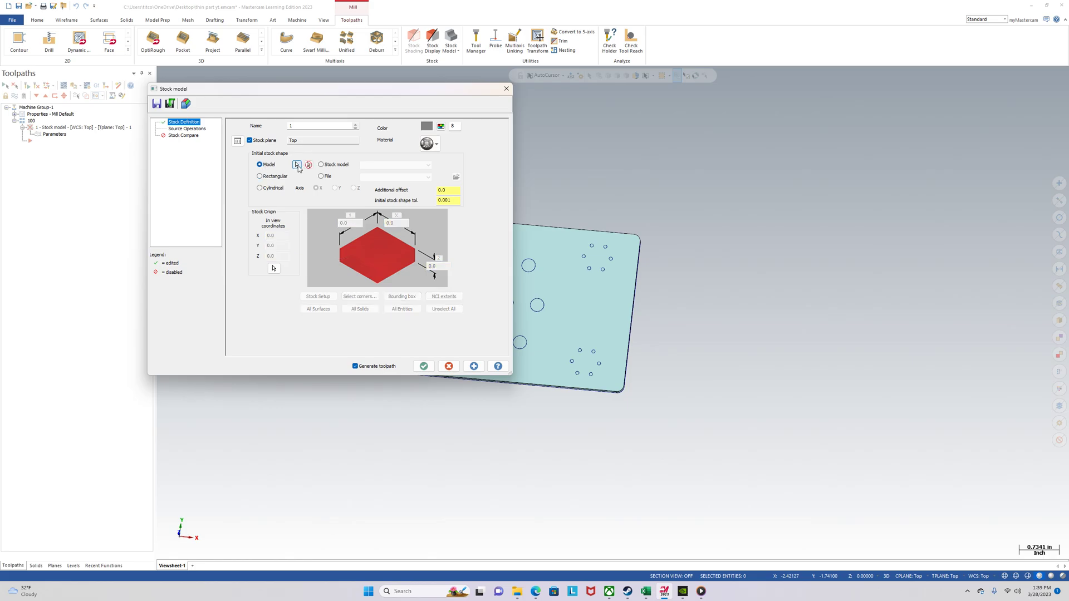
{"action": "left_click", "coordinate": [297, 165]}
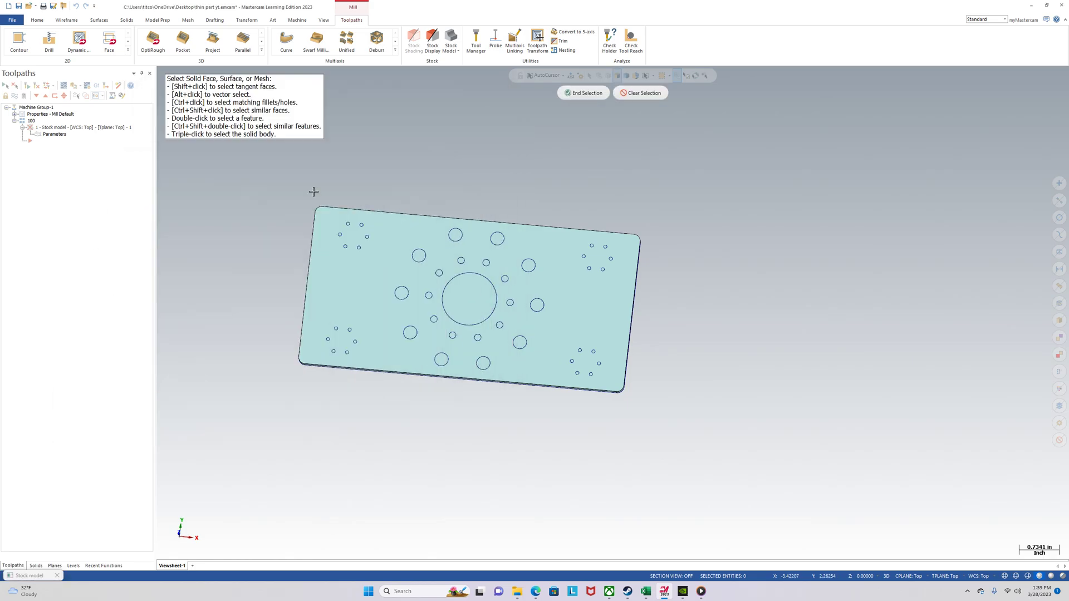
{"action": "triple_click", "coordinate": [337, 268]}
{"action": "middle_click_drag", "start_coordinate": [421, 266], "coordinate": [394, 308]}
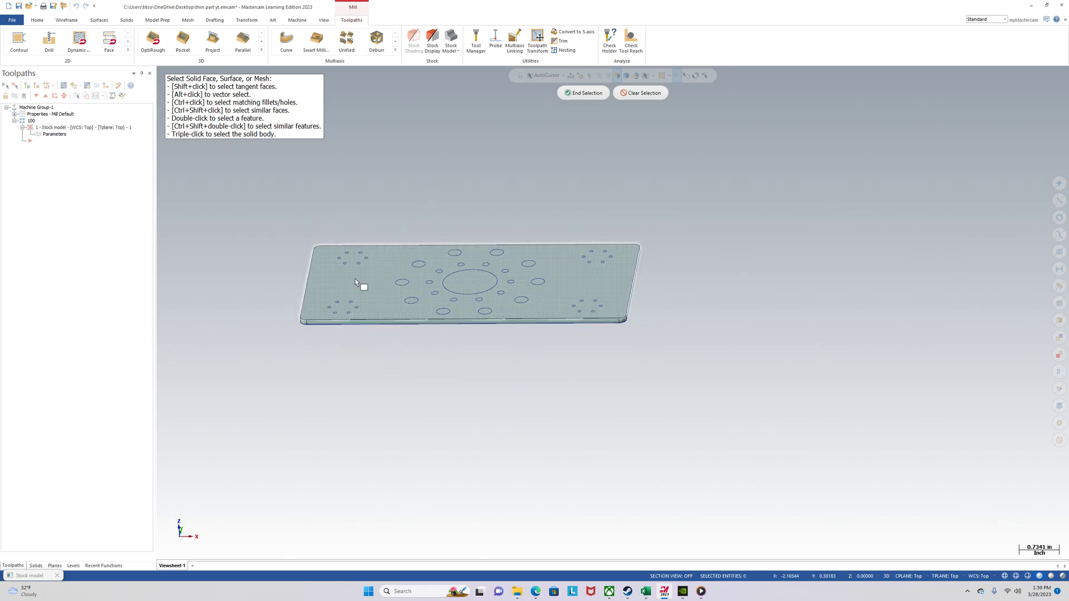
{"action": "left_click_drag", "start_coordinate": [248, 213], "coordinate": [713, 342]}
{"action": "left_click", "coordinate": [584, 93]}
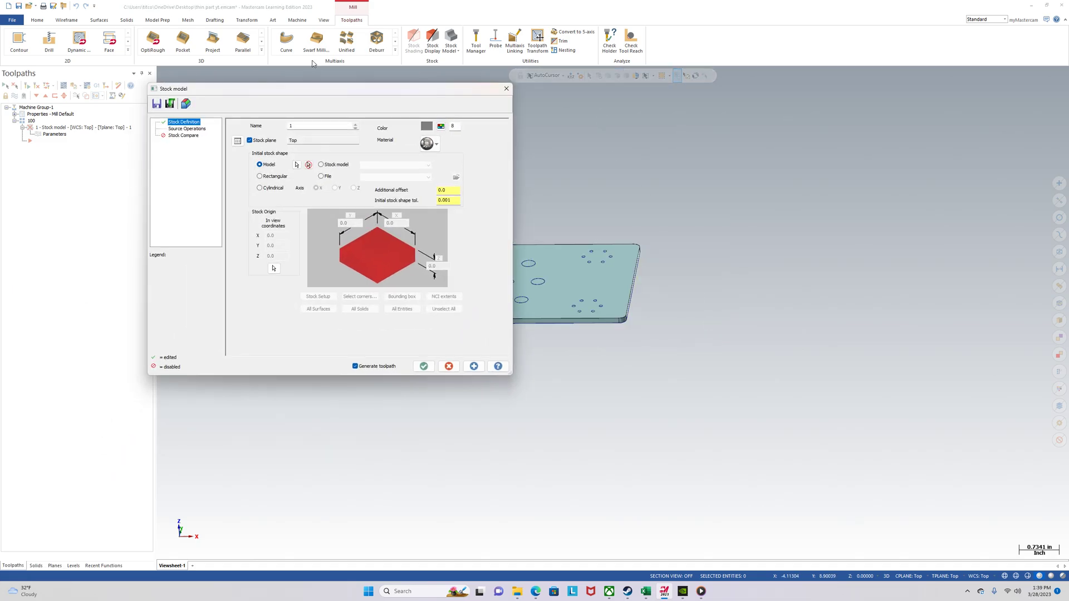
Name the stock model '100 stock' and generate it
{"action": "left_click", "coordinate": [320, 125]}
{"action": "left_click", "coordinate": [423, 366]}
{"action": "mouse_move", "coordinate": [421, 378]}
{"action": "middle_mouse_down"}
{"action": "mouse_move", "coordinate": [353, 312]}
{"action": "mouse_move", "coordinate": [359, 283]}
{"action": "mouse_move", "coordinate": [395, 381]}
{"action": "middle_mouse_up"}
{"action": "middle_click_drag", "start_coordinate": [300, 184], "coordinate": [334, 222]}
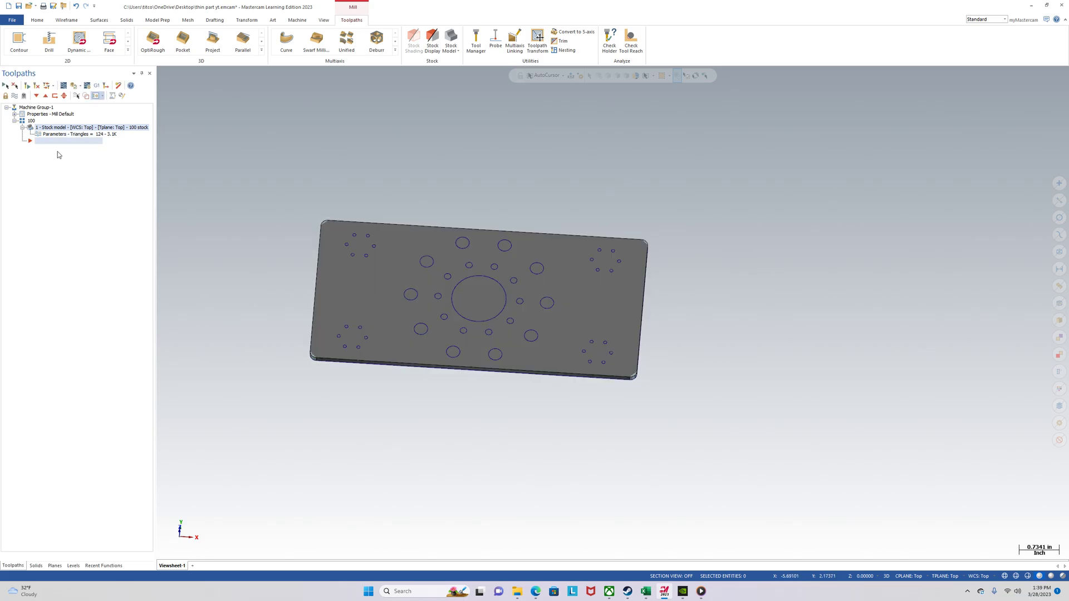
Make the part level visible and hide the stock model operation's display
{"action": "left_click", "coordinate": [73, 566]}
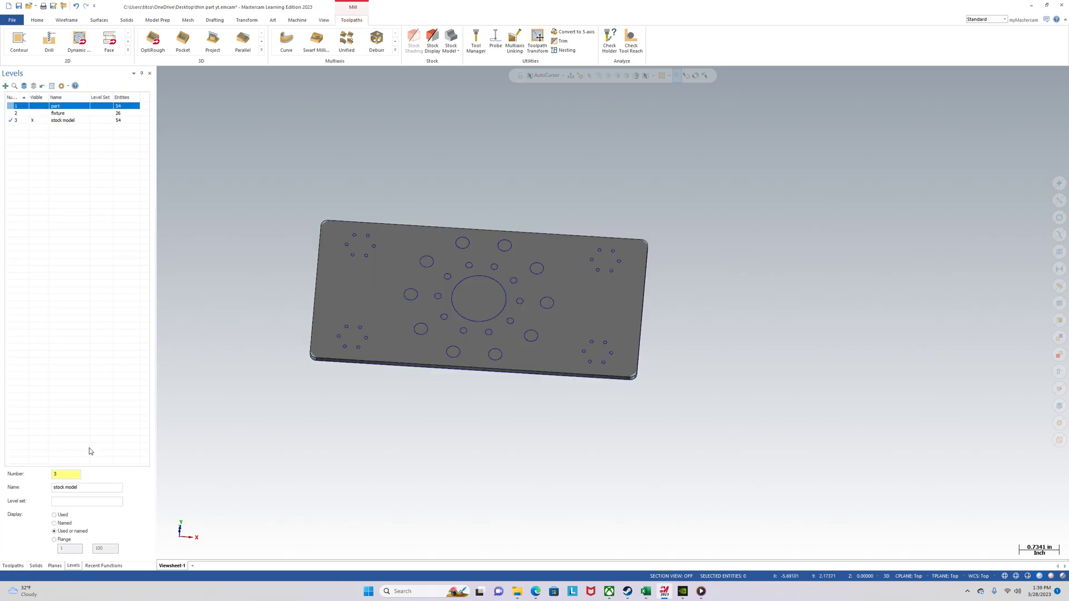
{"action": "left_click", "coordinate": [16, 106]}
{"action": "left_click", "coordinate": [39, 122]}
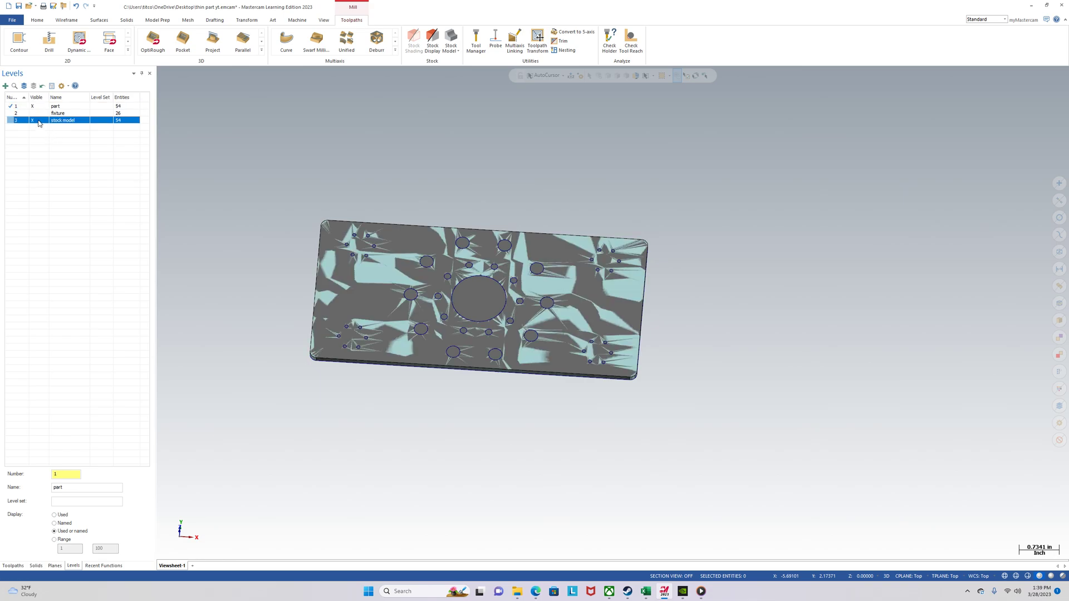
{"action": "left_click", "coordinate": [12, 566]}
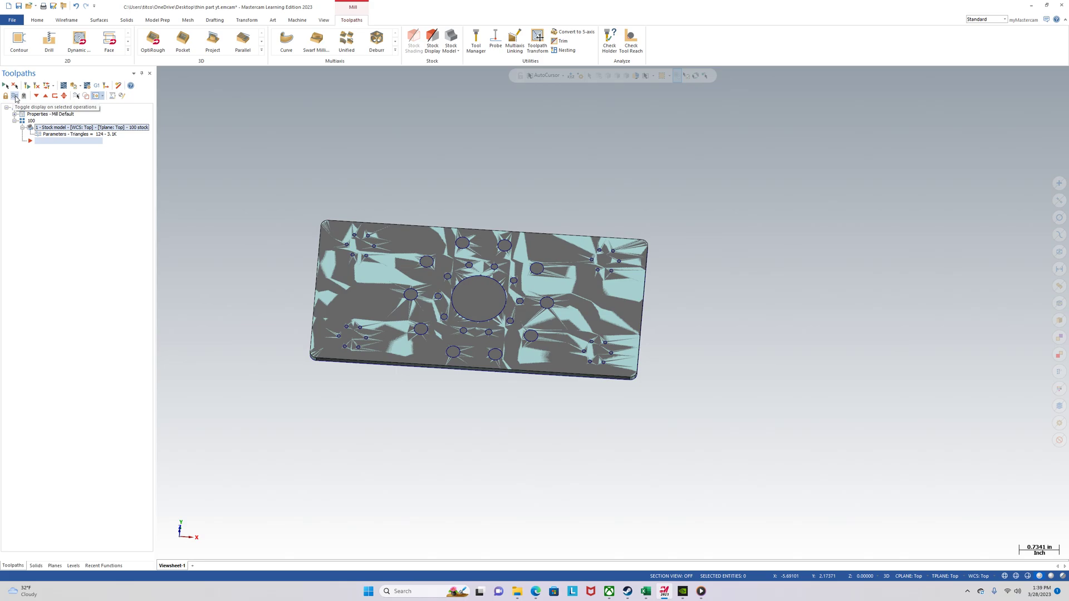
{"action": "left_click", "coordinate": [16, 97]}
{"action": "left_click", "coordinate": [16, 96]}
{"action": "left_click", "coordinate": [17, 98]}
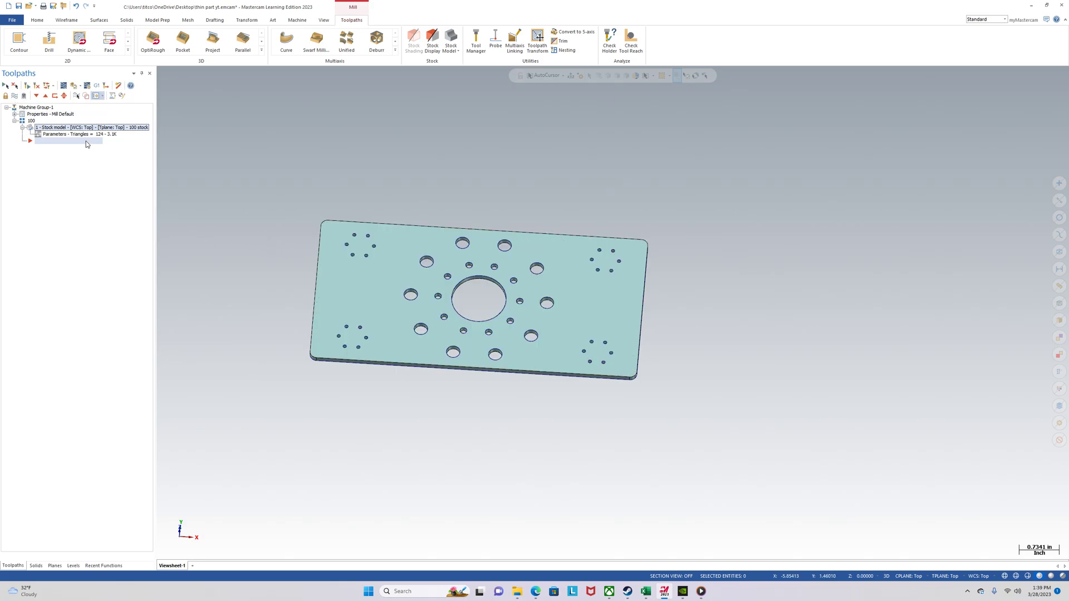
Switch to Top view and start a 2D Contour toolpath
{"action": "right_click", "coordinate": [288, 241]}
{"action": "left_click", "coordinate": [348, 286]}
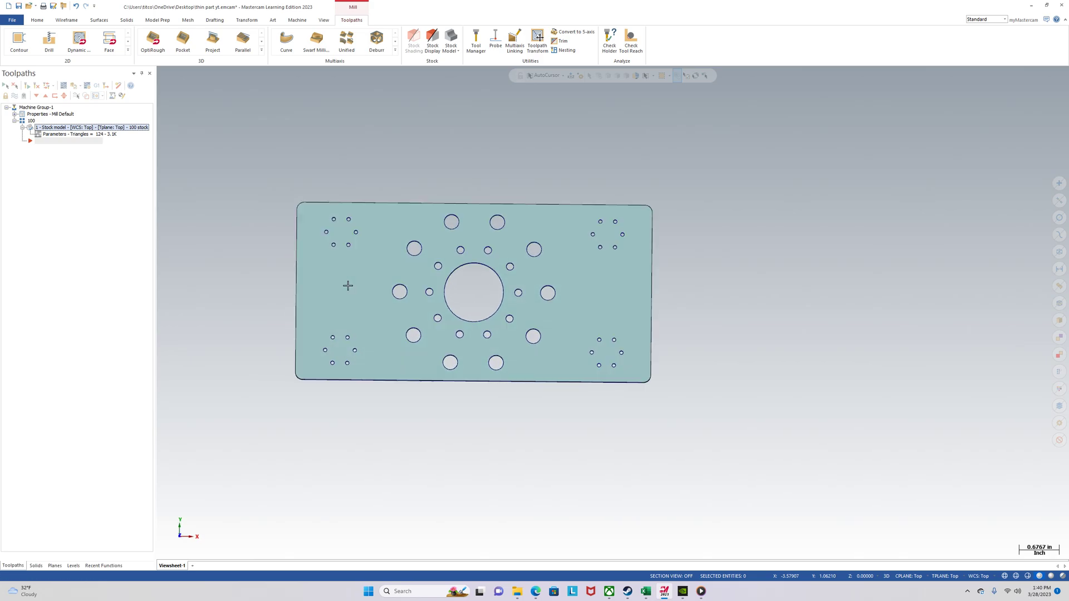
{"action": "left_click", "coordinate": [110, 40]}
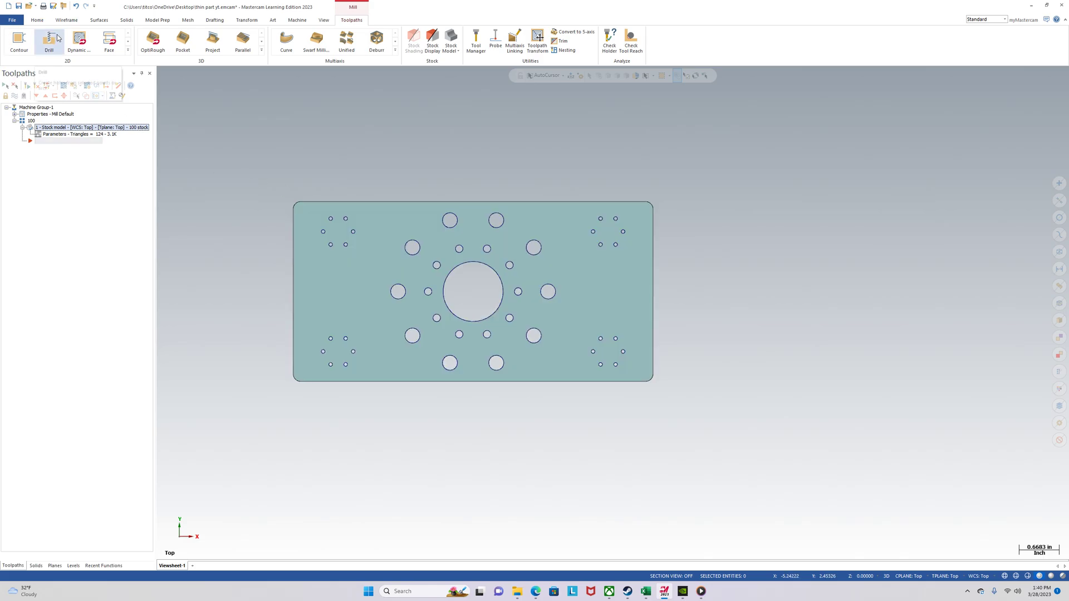
{"action": "left_click", "coordinate": [20, 40]}
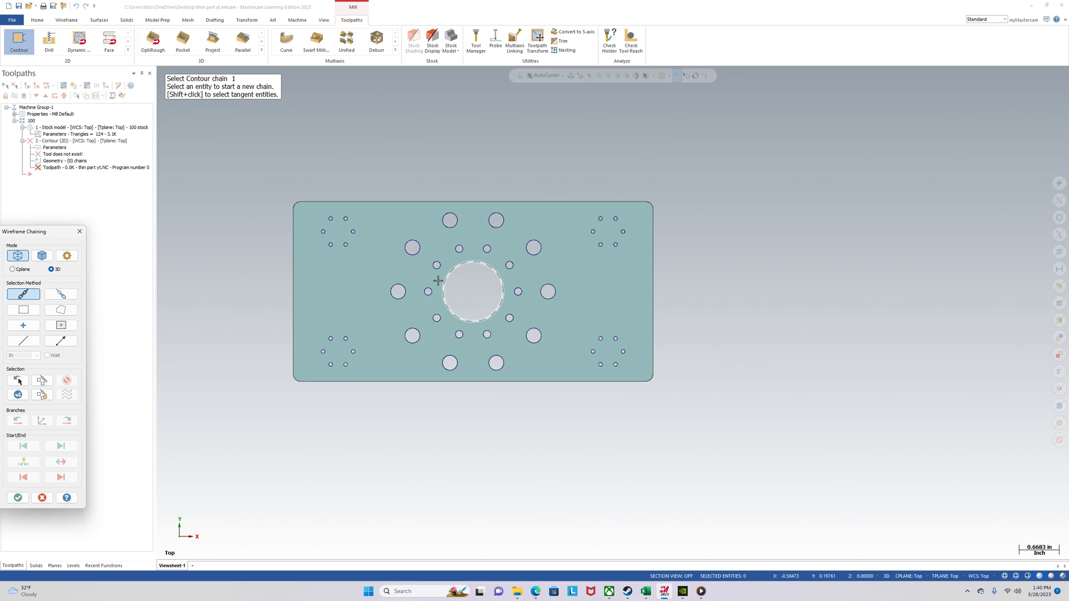
Chain the ten larger holes around the central bore and confirm the chaining
{"action": "middle_click_drag", "start_coordinate": [445, 262], "coordinate": [416, 241]}
{"action": "left_click", "coordinate": [414, 246]}
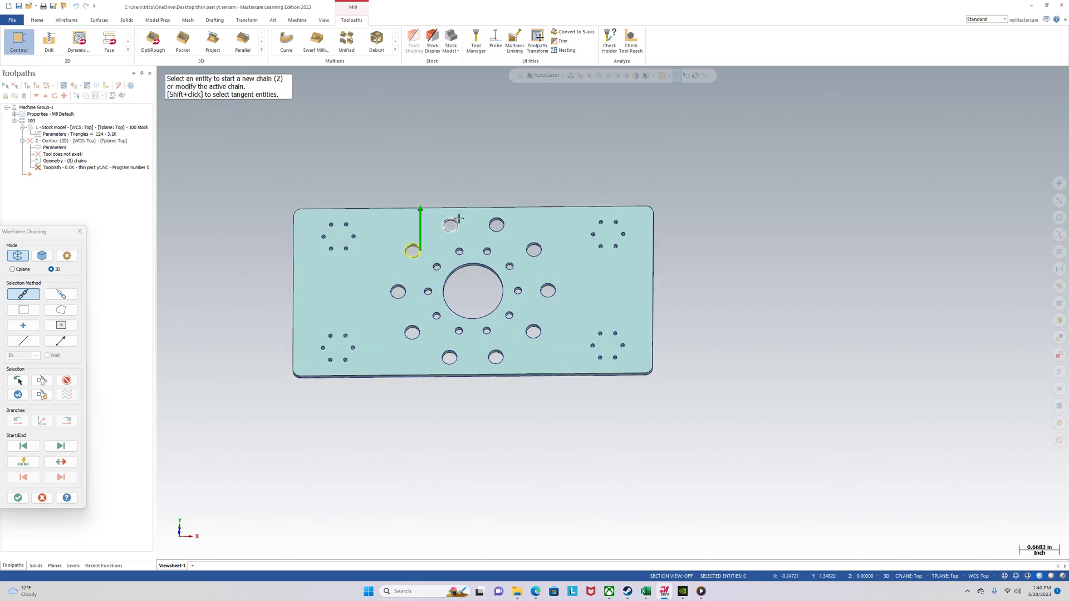
{"action": "left_click", "coordinate": [449, 223]}
{"action": "left_click", "coordinate": [498, 220]}
{"action": "left_click", "coordinate": [499, 222]}
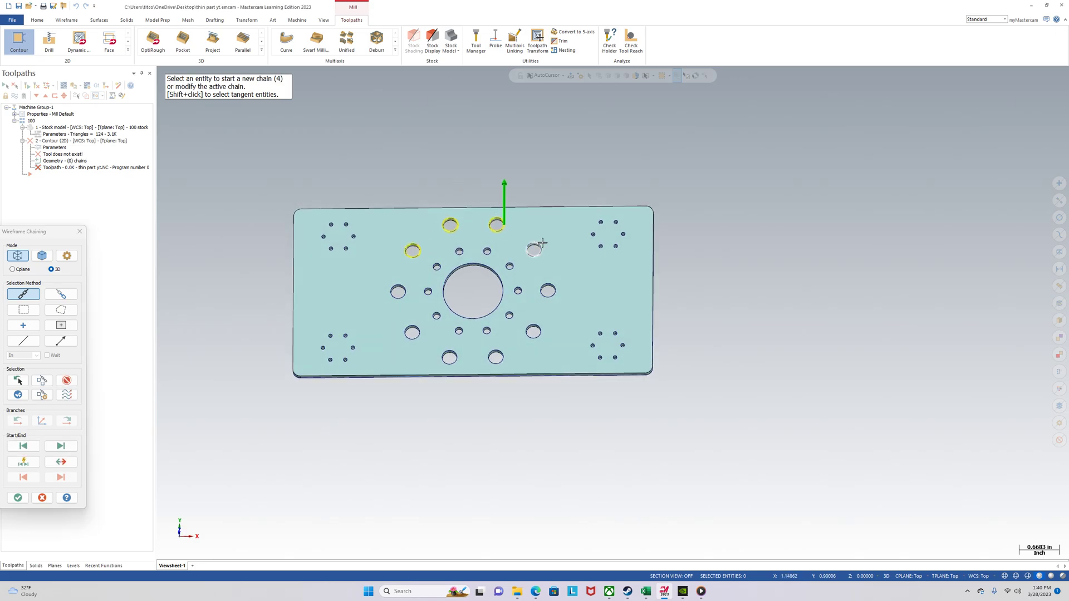
{"action": "left_click", "coordinate": [534, 248]}
{"action": "left_click", "coordinate": [549, 291]}
{"action": "left_click", "coordinate": [535, 328]}
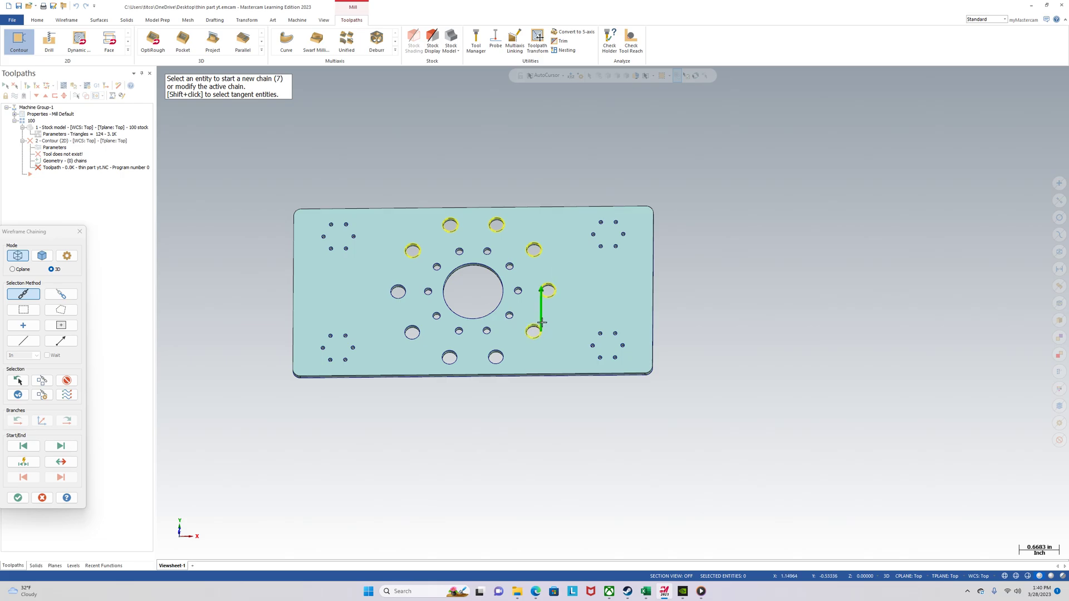
{"action": "left_click", "coordinate": [497, 351]}
{"action": "left_click", "coordinate": [450, 353]}
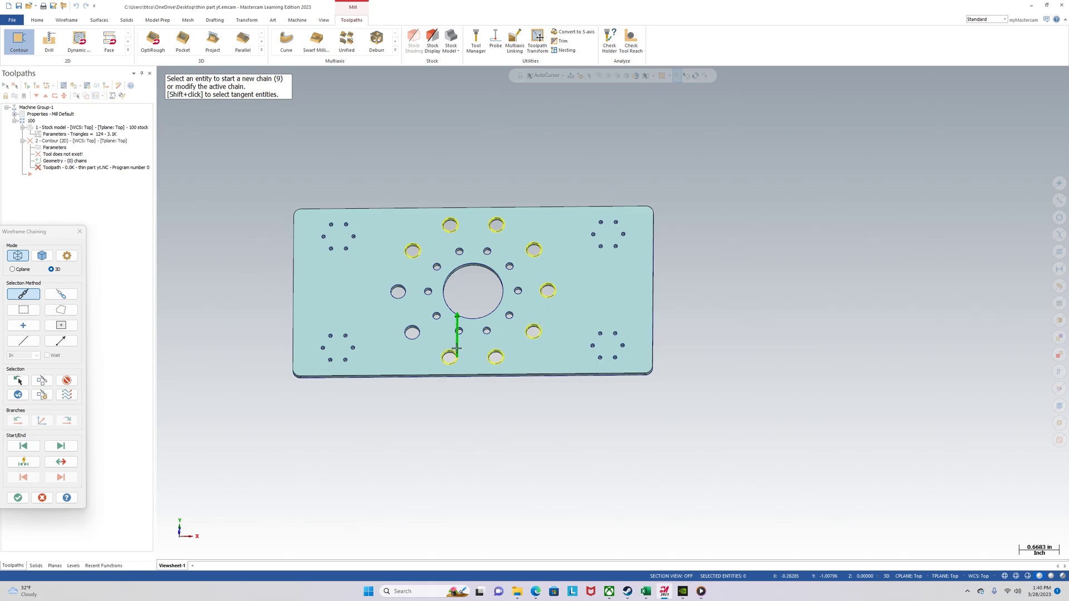
{"action": "left_click", "coordinate": [413, 328]}
{"action": "left_click", "coordinate": [405, 296]}
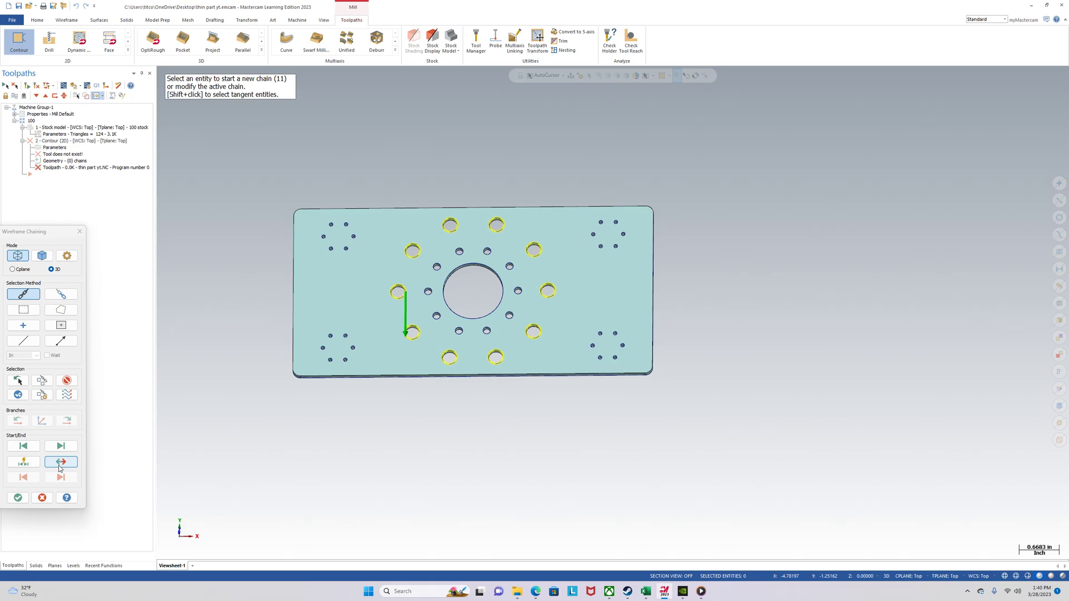
{"action": "left_click", "coordinate": [19, 498]}
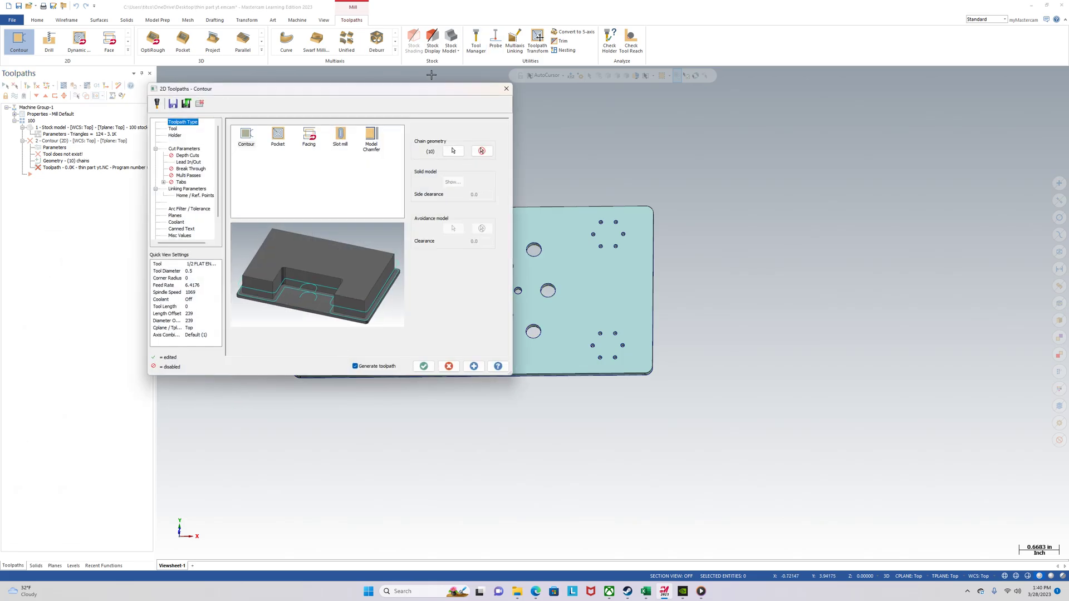
Show the contour's Tool page, currently a 1/2 flat endmill, and reposition the dialog
{"action": "left_click", "coordinate": [173, 129]}
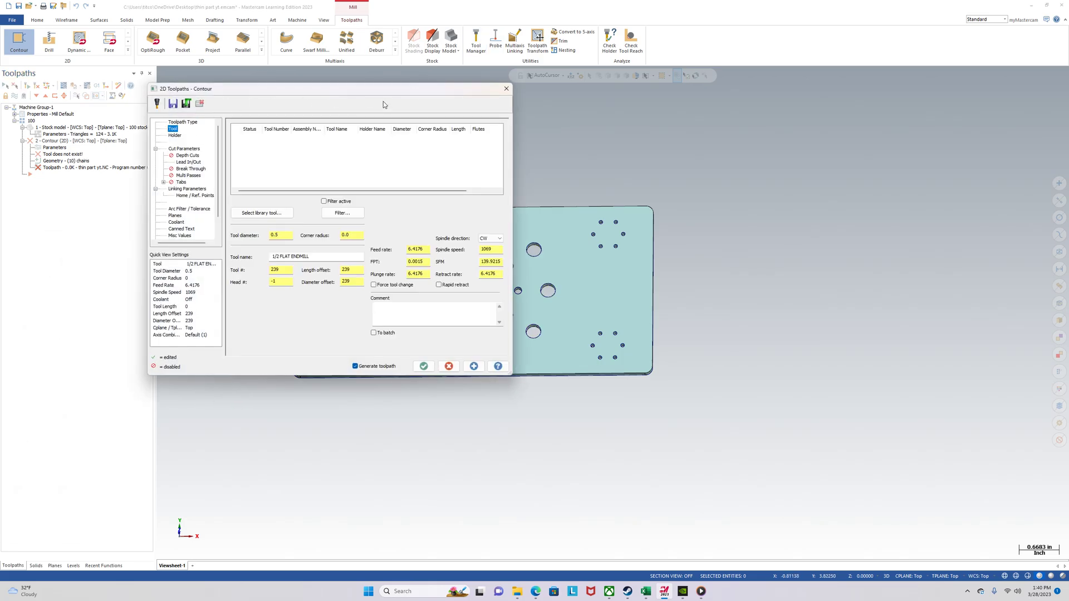
{"action": "left_click_drag", "start_coordinate": [361, 96], "coordinate": [854, 141]}
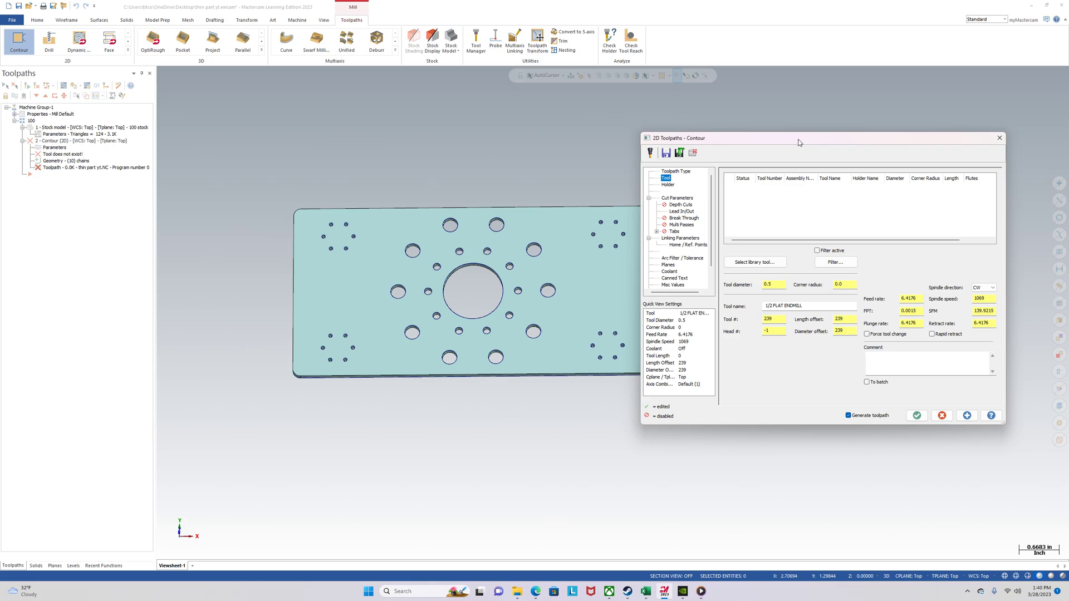
{"action": "left_click_drag", "start_coordinate": [798, 141], "coordinate": [596, 143]}
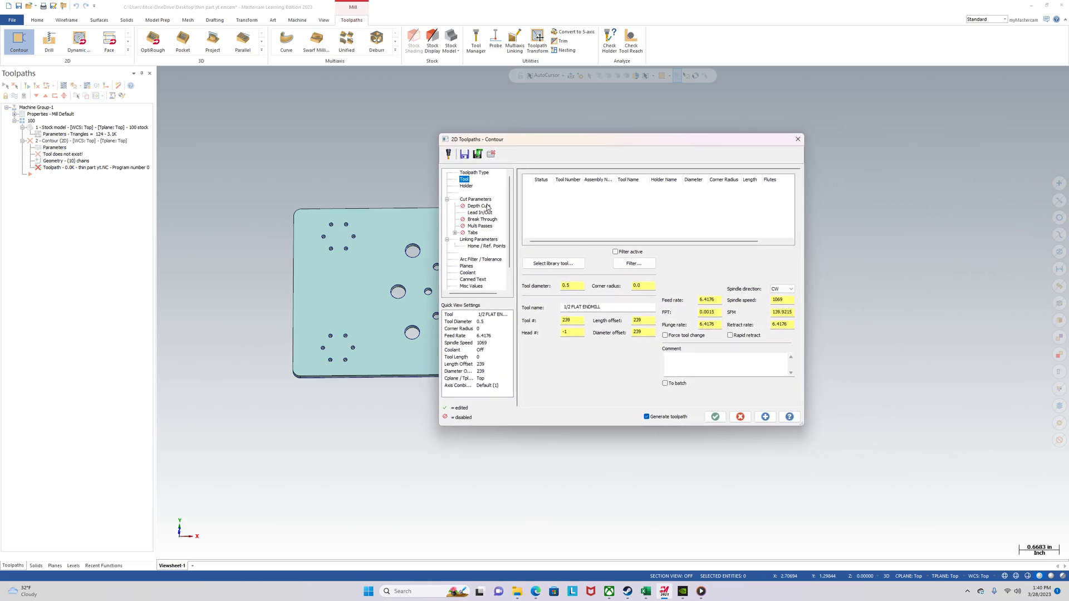
Start creating a new Flat endmill tool from the tool list
{"action": "right_click", "coordinate": [559, 206]}
{"action": "left_click", "coordinate": [589, 220]}
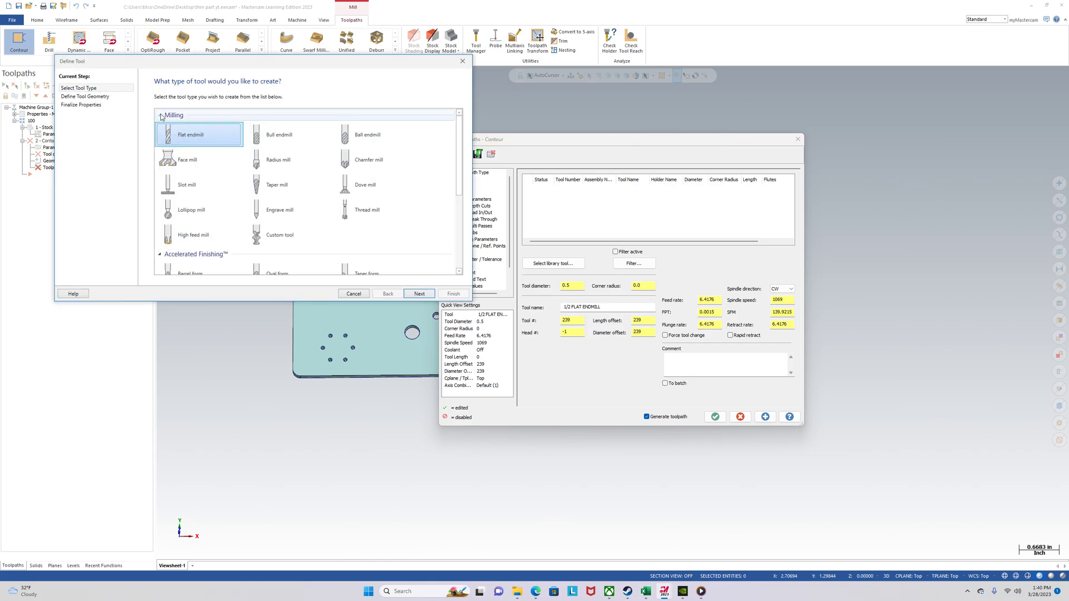
{"action": "left_click", "coordinate": [208, 140]}
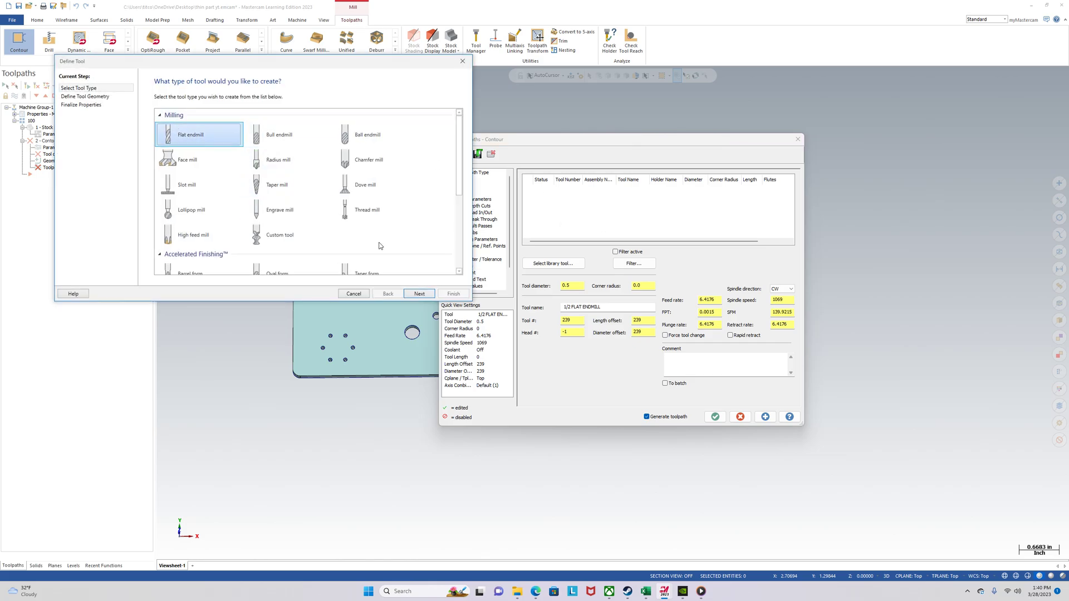
{"action": "left_click", "coordinate": [419, 294]}
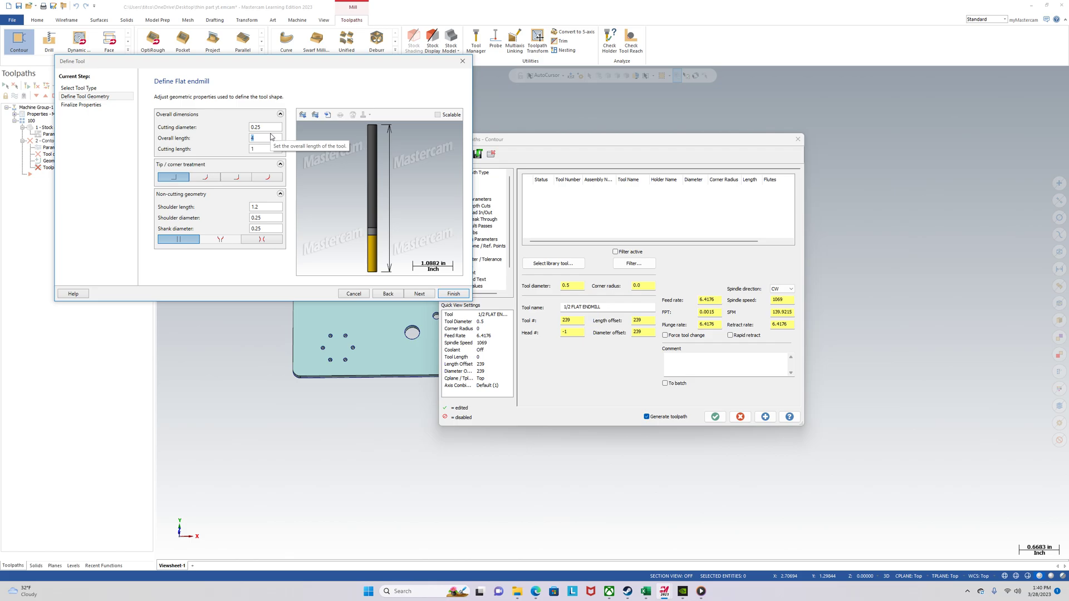
Give the endmill overall length 3, cutting length 0.75 and shoulder length 1
{"action": "type", "text": "3"}
{"action": "key", "text": "Tab"}
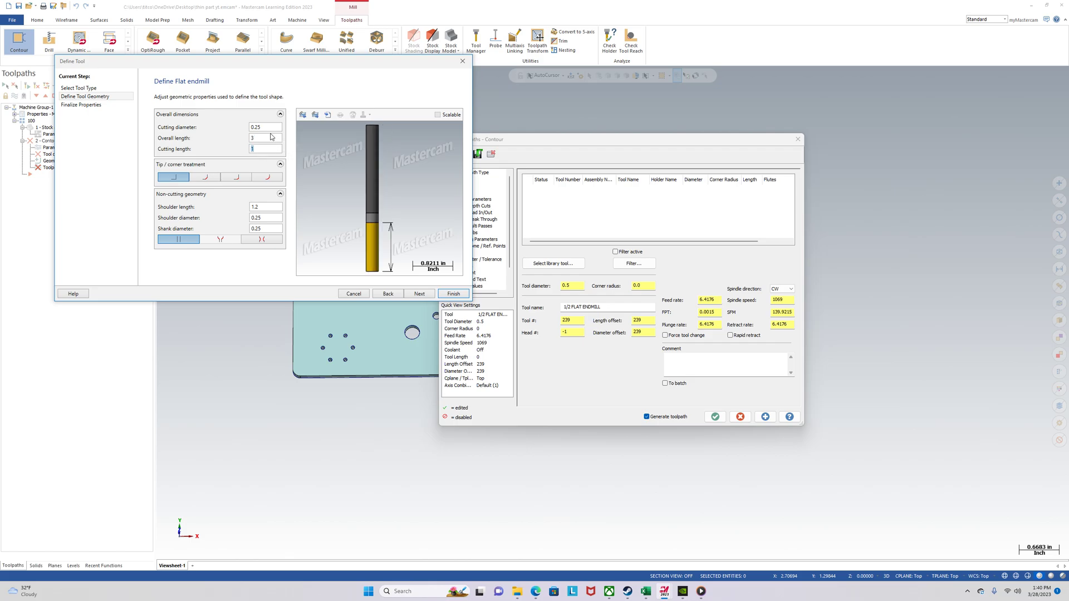
{"action": "type", "text": "0.75"}
{"action": "key", "text": "Tab"}
{"action": "left_click", "coordinate": [271, 207]}
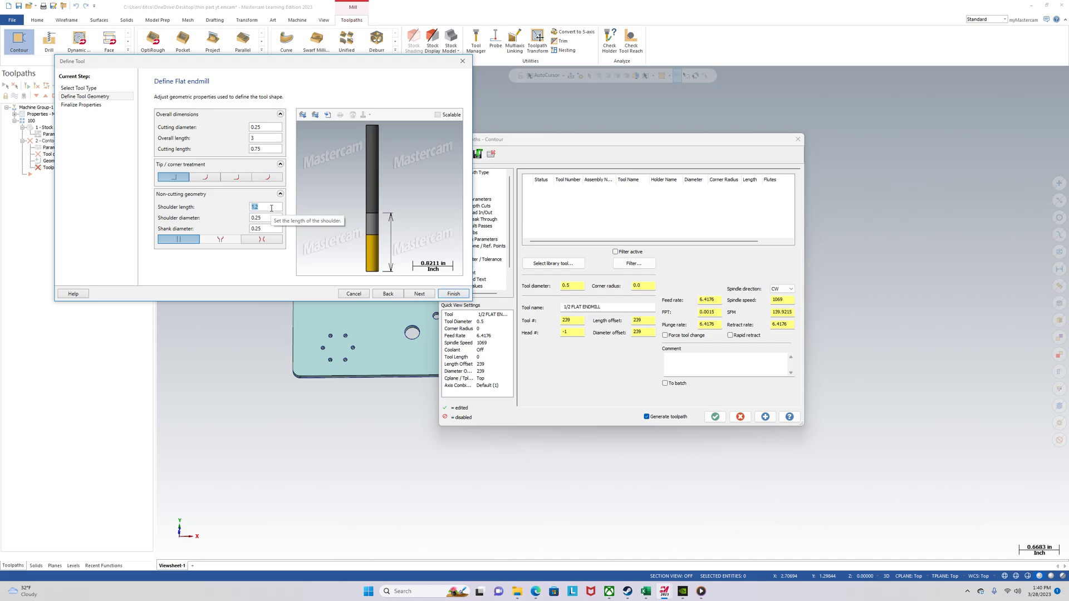
{"action": "type", "text": "1"}
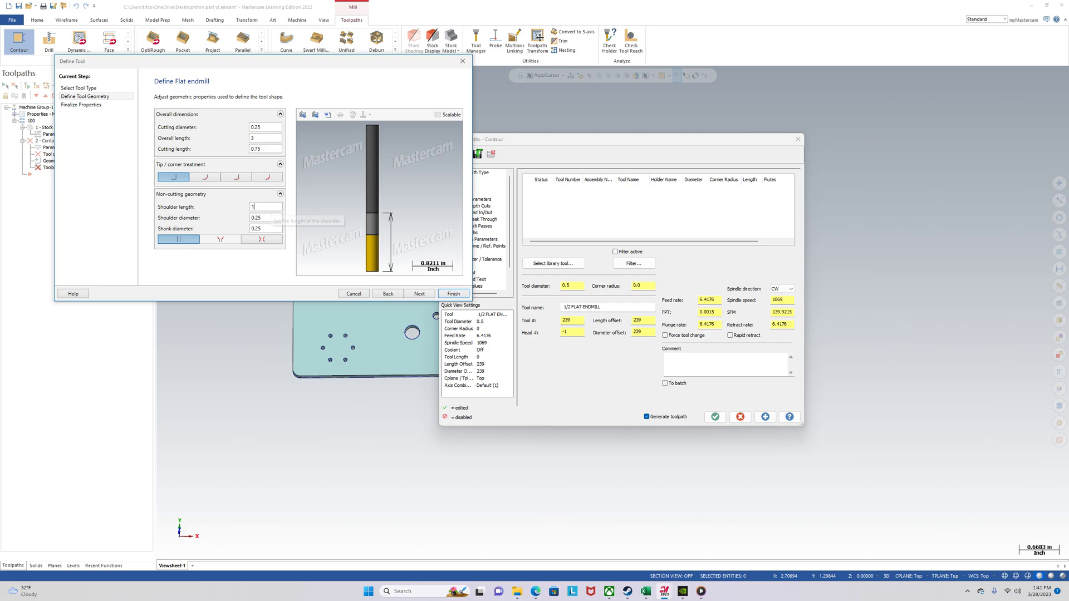
{"action": "key", "text": "Tab"}
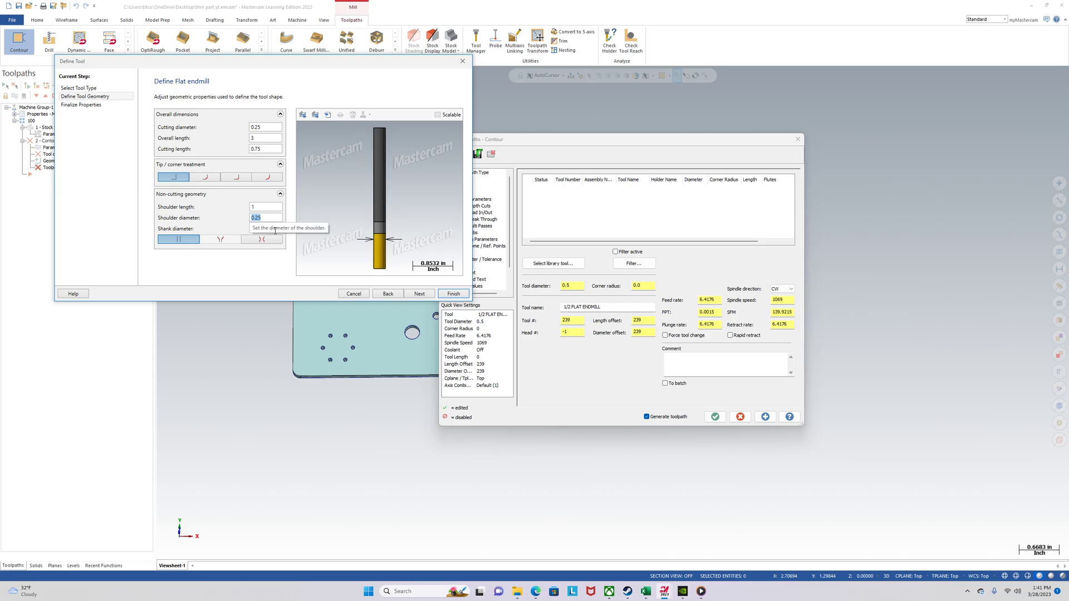
{"action": "left_click", "coordinate": [419, 294]}
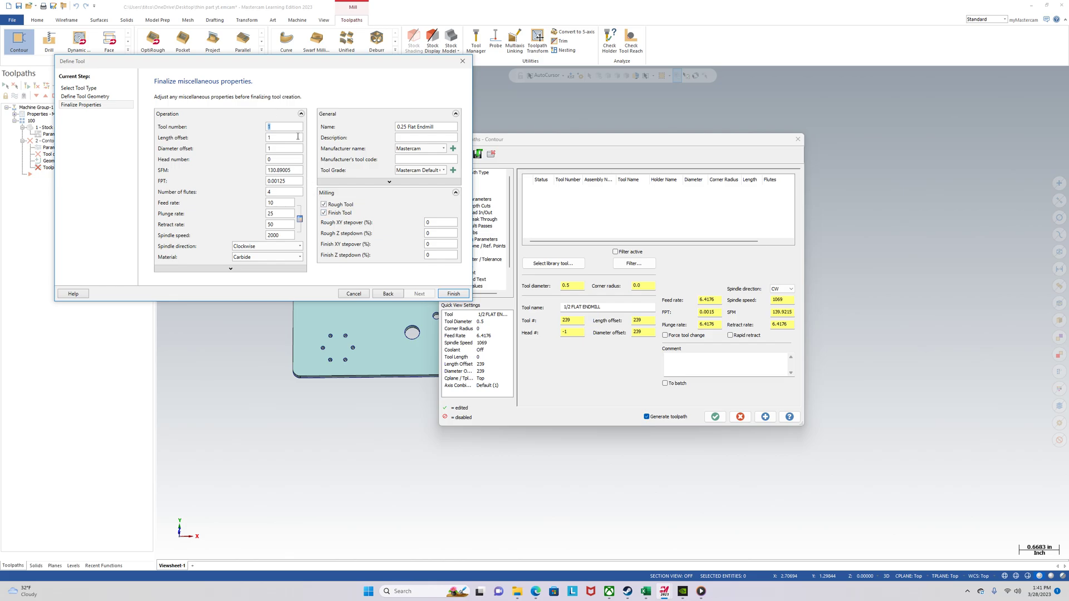
Change the endmill's number of flutes from 4 to 5 and switch to the speeds and feeds page
{"action": "left_click", "coordinate": [280, 192]}
{"action": "left_click", "coordinate": [534, 594]}
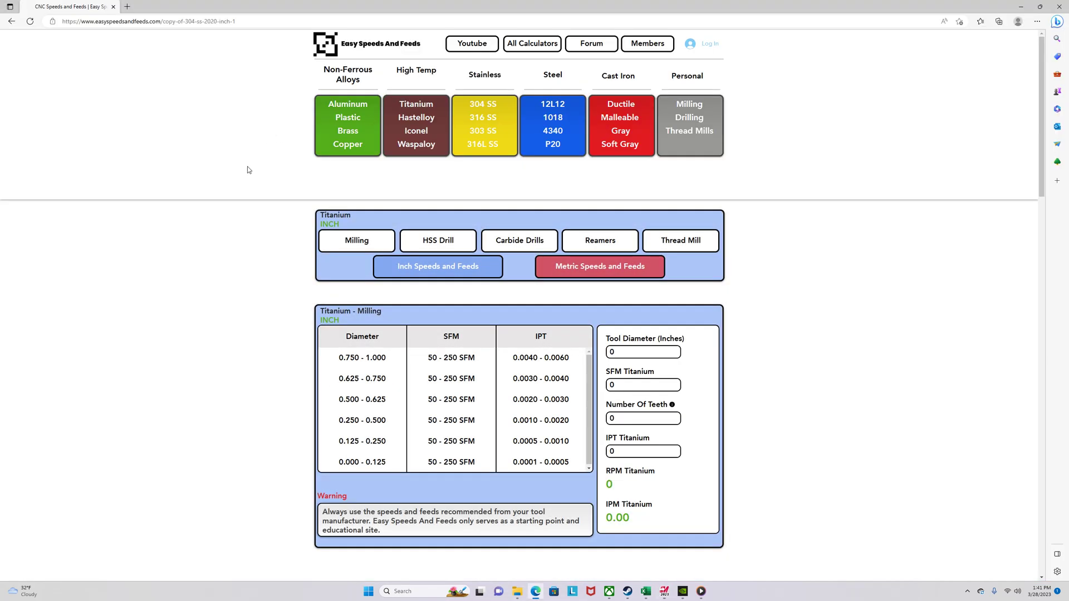
Enter 150 SFM and 0.0007 IPT in the Titanium calculator, giving 2292 RPM and 8.02 IPM
{"action": "scroll", "coordinate": [281, 282], "scroll_direction": "down", "scroll_amount": 1}
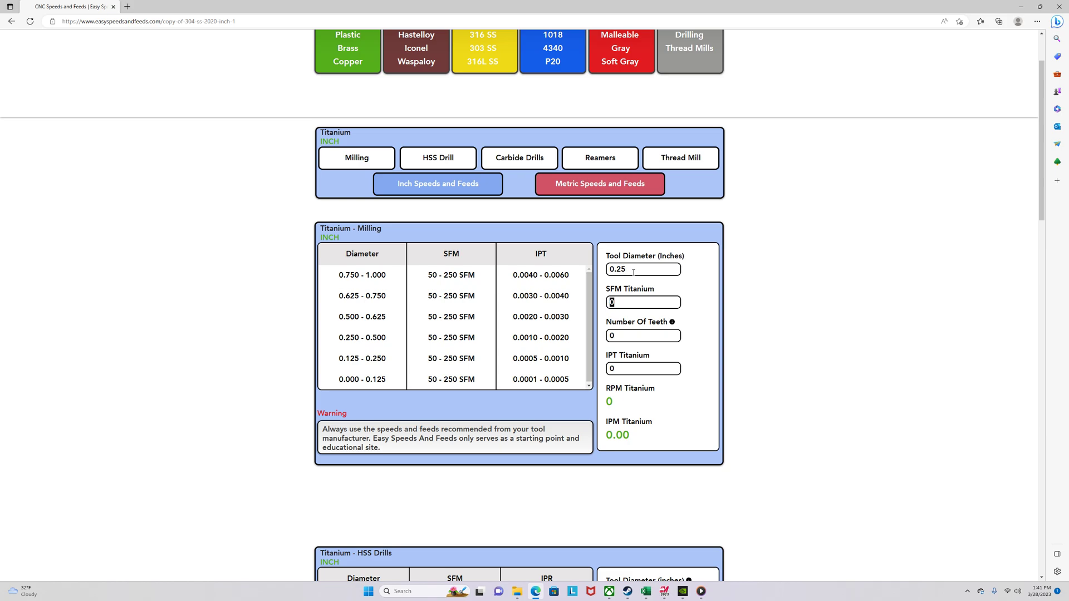
{"action": "type", "text": "150"}
{"action": "type", "text": "7"}
Give the new 0.25 flat endmill a 2300 spindle speed and feed and plunge rates of 8, and finish it
{"action": "mouse_move", "coordinate": [664, 591]}
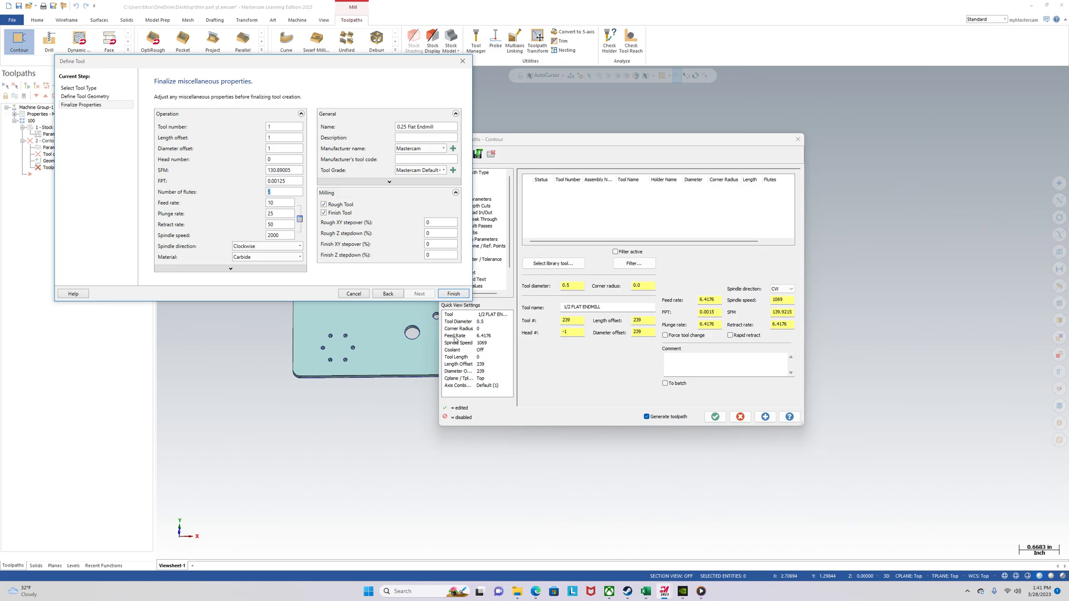
{"action": "double_click", "coordinate": [278, 235]}
{"action": "type", "text": "230"}
{"action": "type", "text": "0"}
{"action": "type", "text": "8"}
{"action": "key", "text": "Tab"}
{"action": "type", "text": "8"}
{"action": "left_click", "coordinate": [452, 294]}
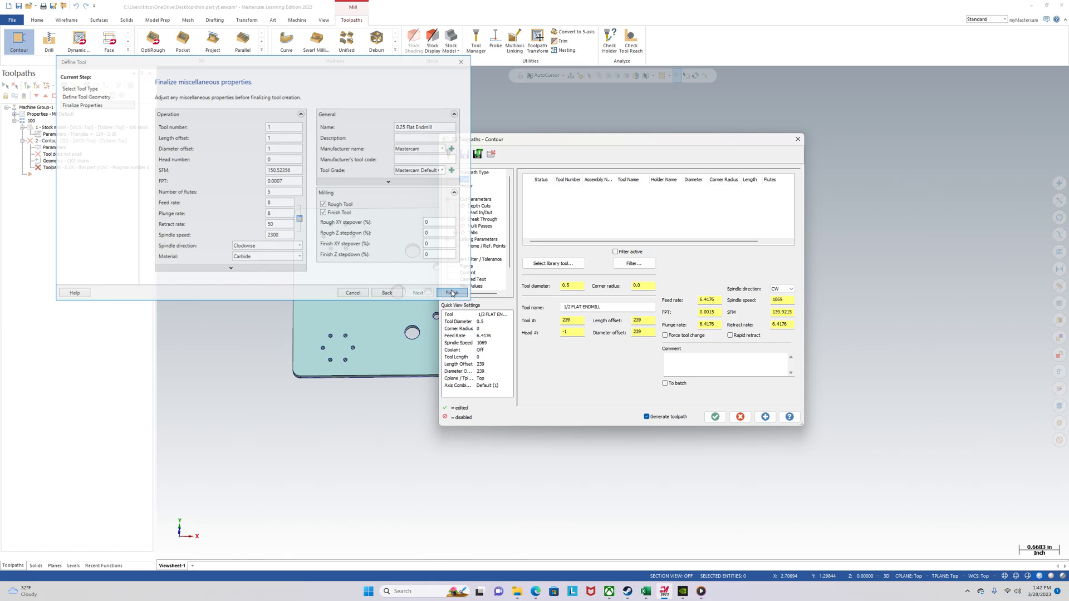
Make the contour a Ramp type with Depth ramp motion and a 0.02 ramp depth
{"action": "left_click", "coordinate": [474, 200]}
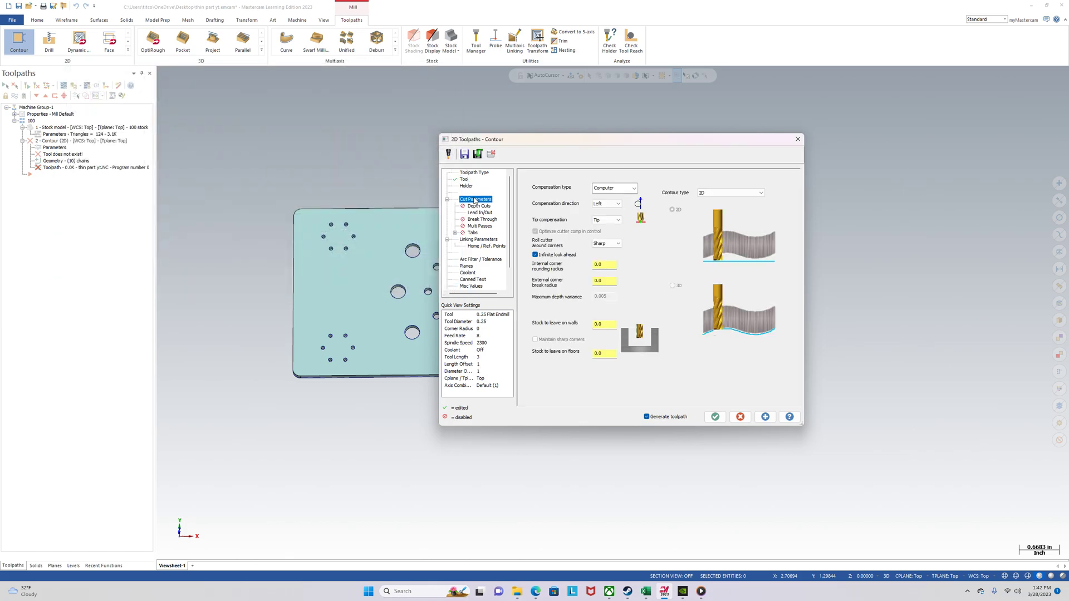
{"action": "left_click", "coordinate": [729, 193]}
{"action": "left_click", "coordinate": [727, 211]}
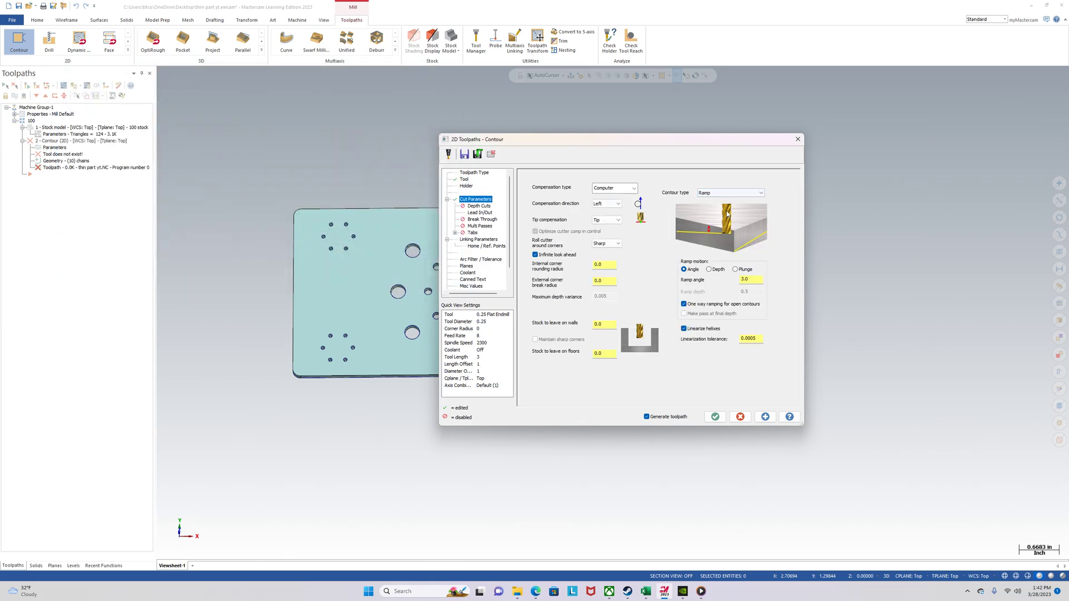
{"action": "left_click", "coordinate": [709, 270]}
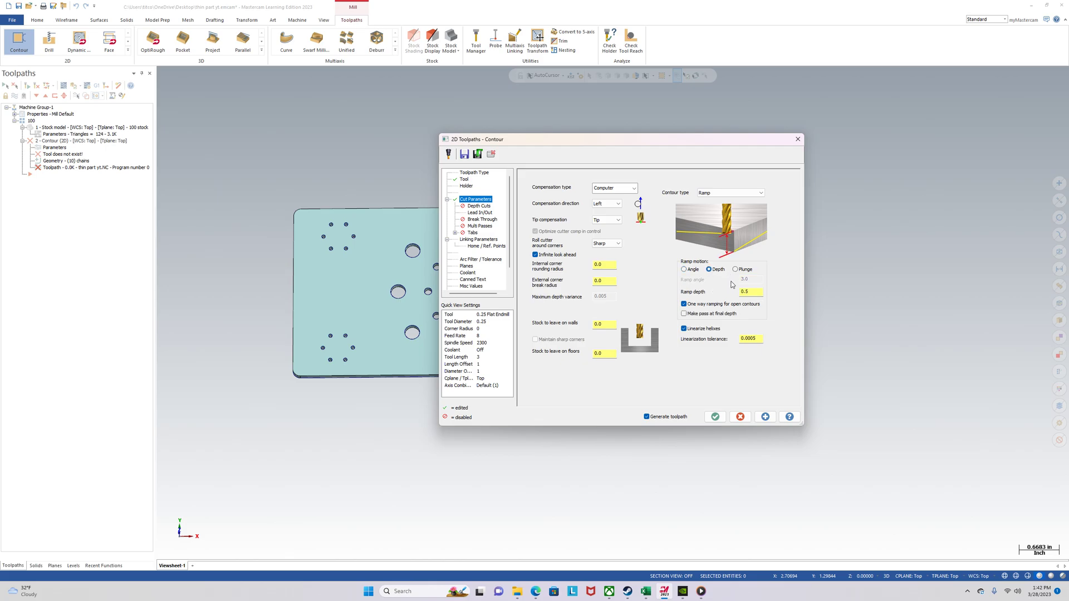
{"action": "left_click_drag", "start_coordinate": [756, 295], "coordinate": [694, 295]}
{"action": "type", "text": "02"}
Add a final-depth pass and set the linking depth to -0.1 from a hole's bottom edge
{"action": "left_click", "coordinate": [684, 314]}
{"action": "left_click", "coordinate": [479, 241]}
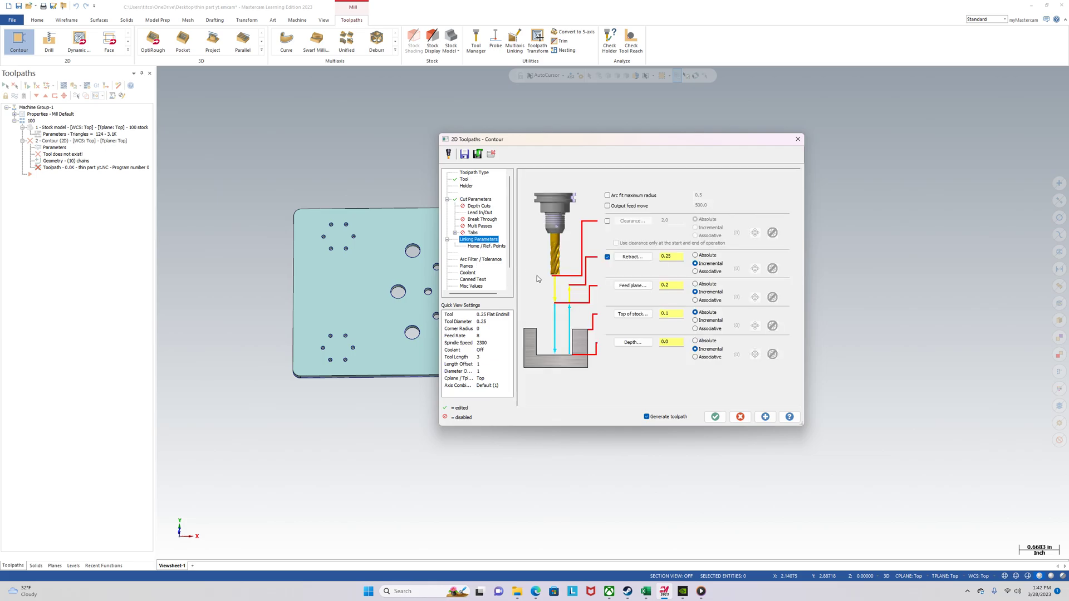
{"action": "left_click", "coordinate": [633, 343]}
{"action": "middle_click_drag", "start_coordinate": [630, 346], "coordinate": [482, 401]}
{"action": "scroll", "coordinate": [448, 302], "scroll_direction": "up", "scroll_amount": 3}
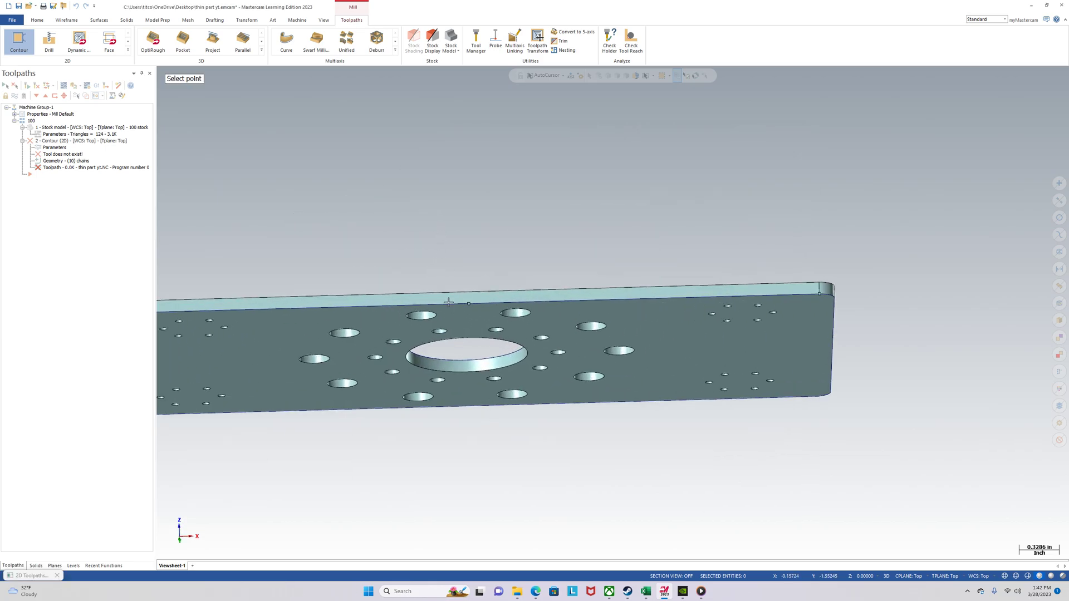
{"action": "left_click", "coordinate": [422, 313]}
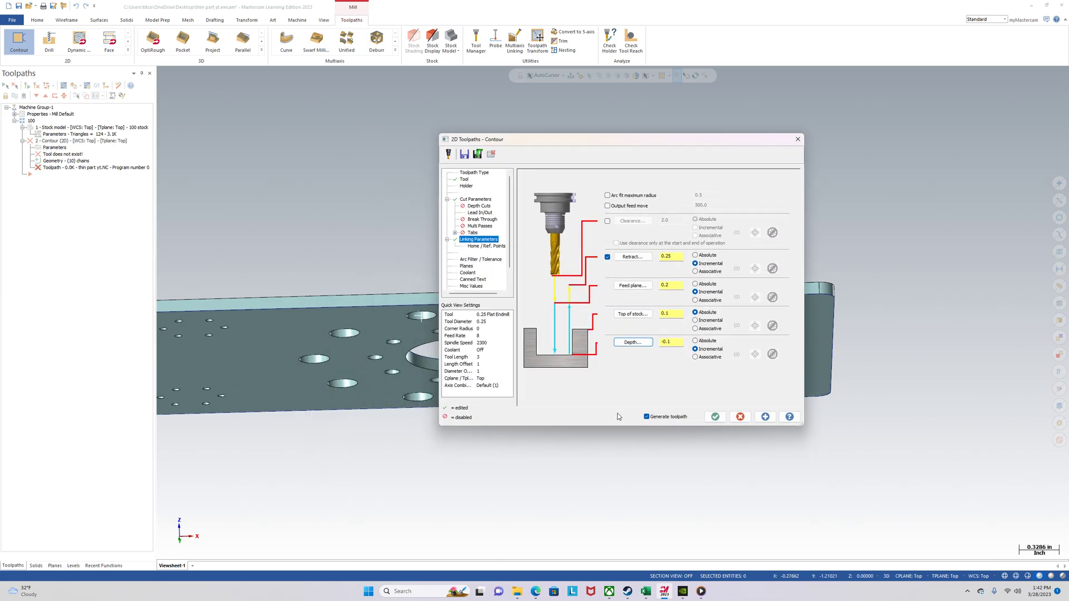
{"action": "left_click", "coordinate": [677, 344]}
{"action": "left_click", "coordinate": [482, 200]}
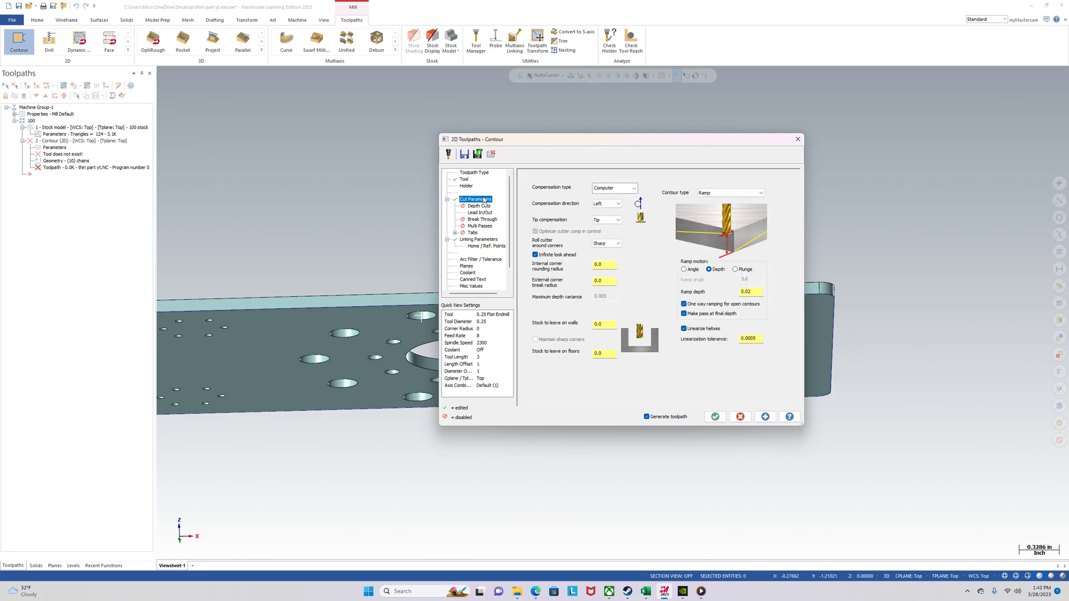
{"action": "left_click", "coordinate": [466, 180]}
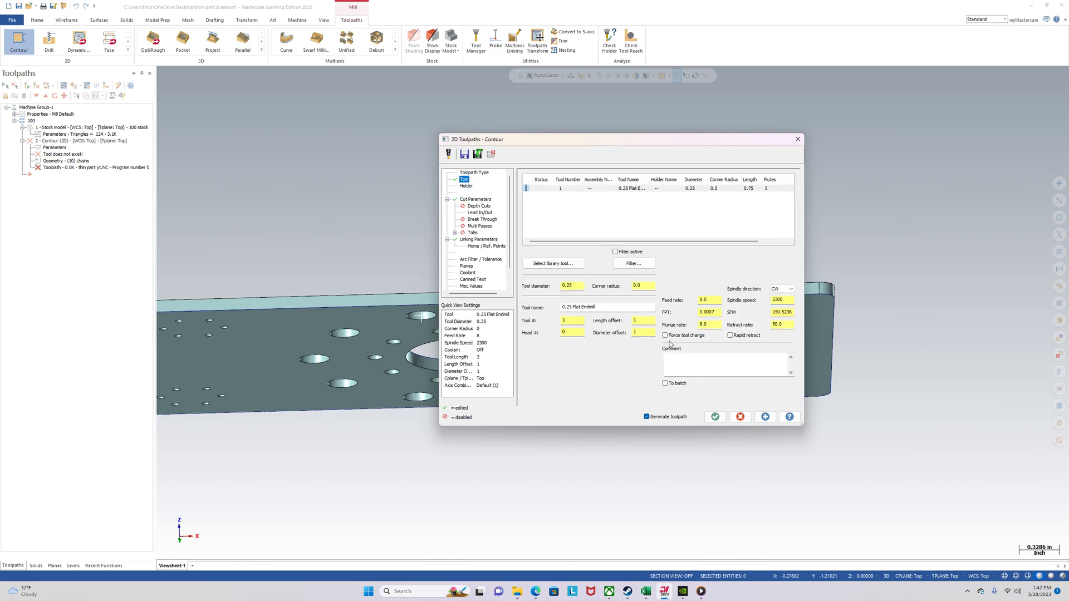
{"action": "left_click", "coordinate": [715, 417]}
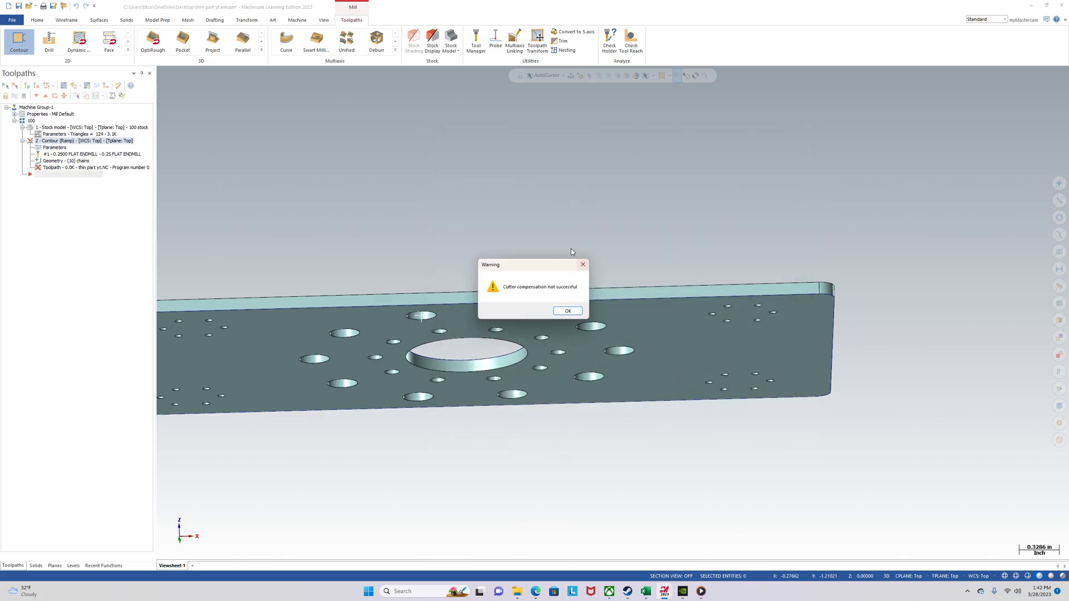
{"action": "left_click", "coordinate": [570, 313]}
{"action": "left_click", "coordinate": [570, 313]}
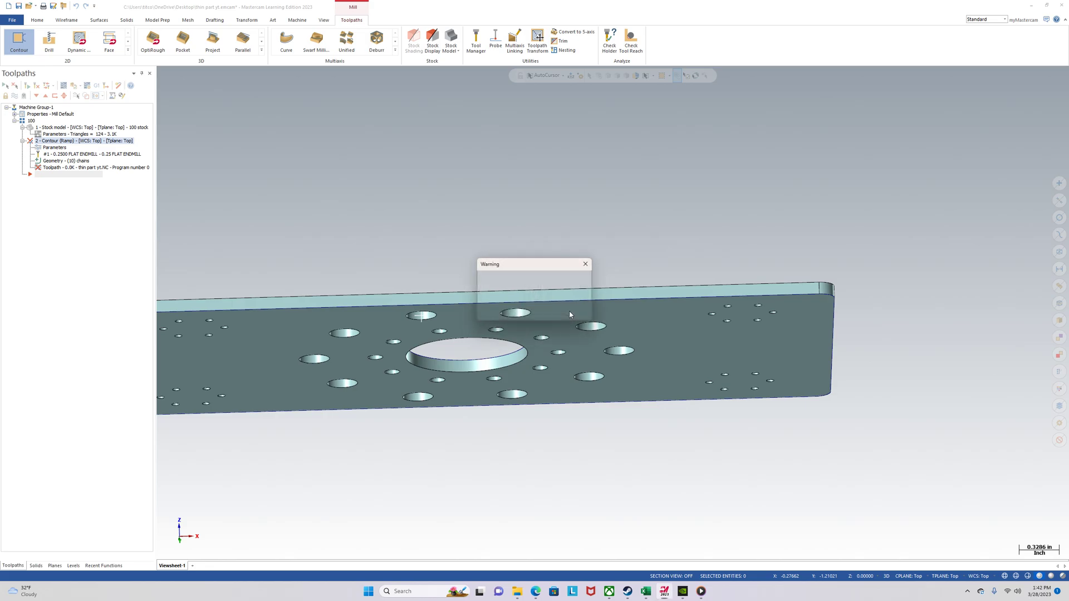
{"action": "left_click", "coordinate": [569, 313]}
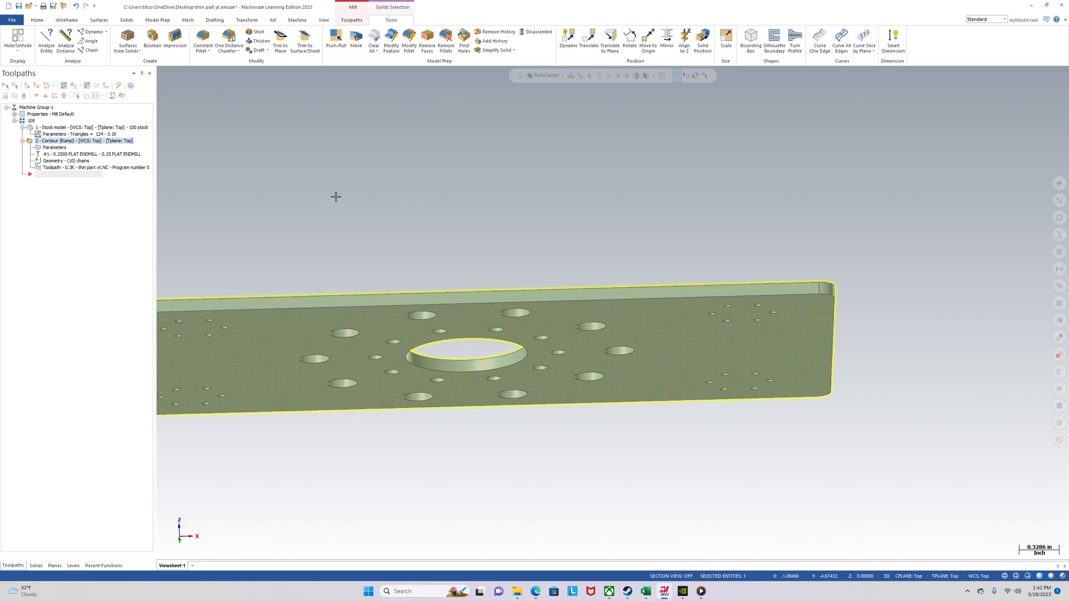
{"action": "left_click", "coordinate": [55, 148]}
{"action": "left_click", "coordinate": [487, 225]}
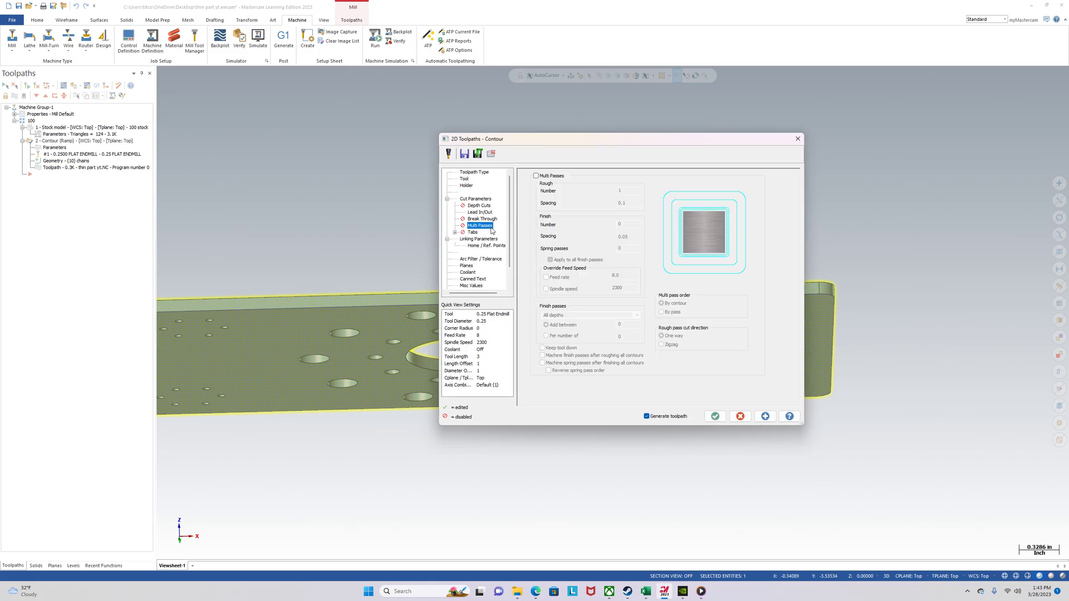
{"action": "left_click", "coordinate": [482, 201]}
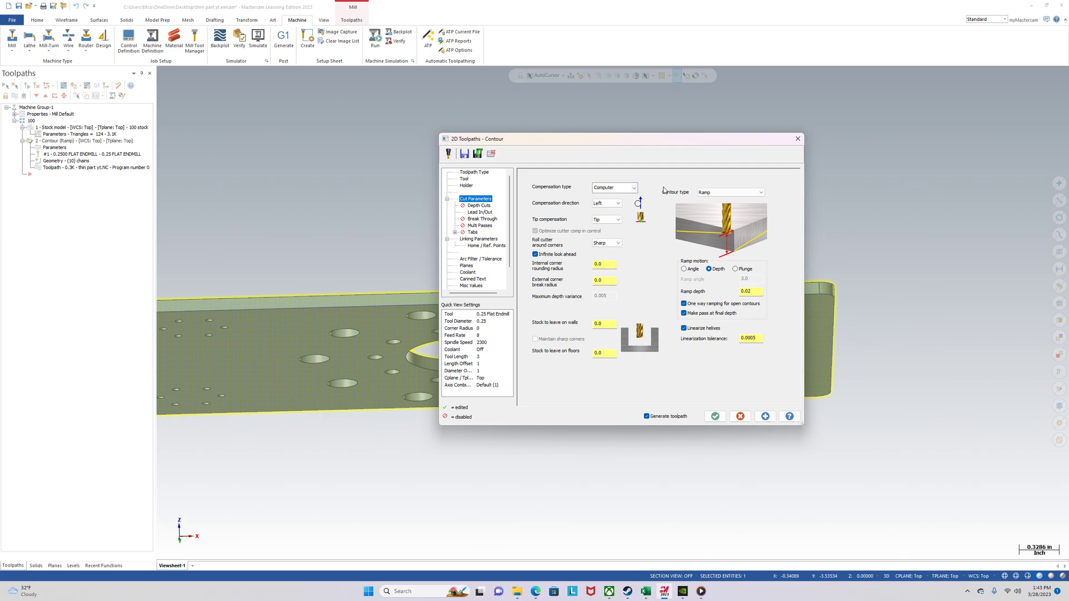
{"action": "left_click", "coordinate": [798, 139]}
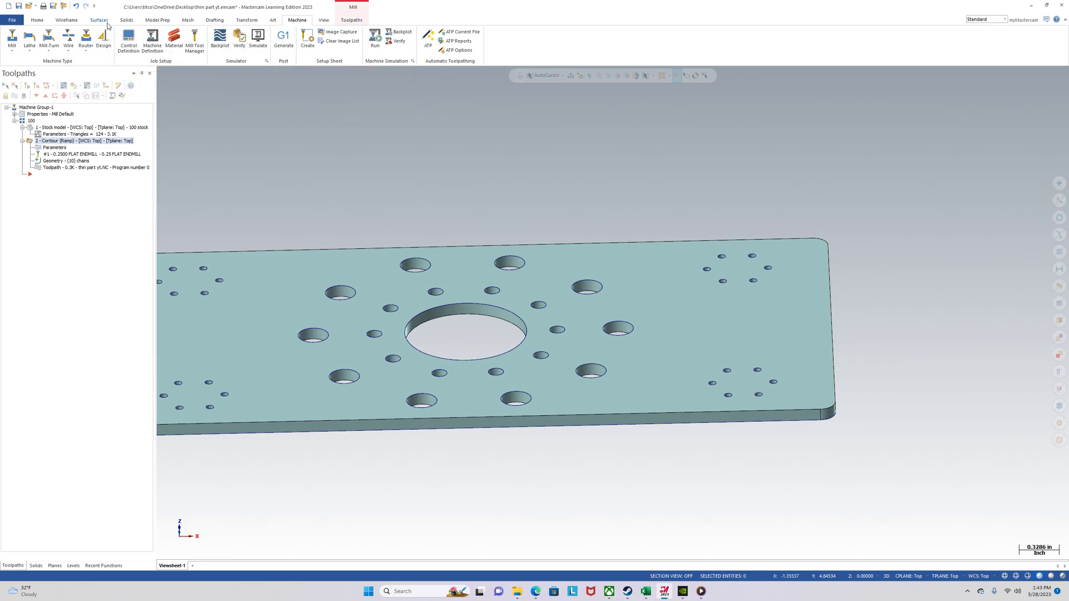
{"action": "left_click", "coordinate": [38, 20]}
{"action": "left_click", "coordinate": [438, 33]}
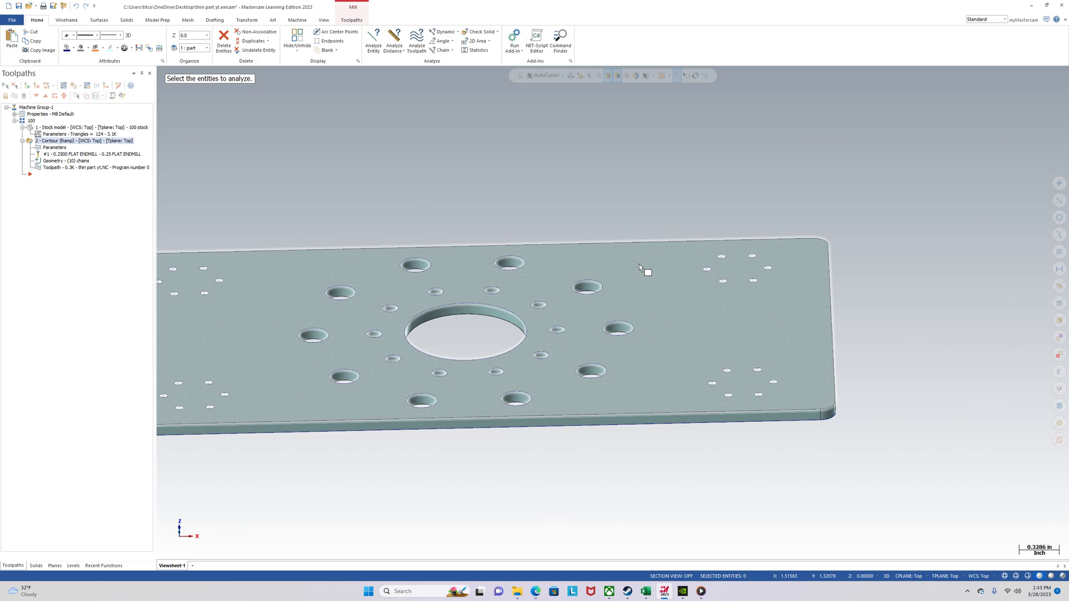
{"action": "left_click", "coordinate": [602, 290]}
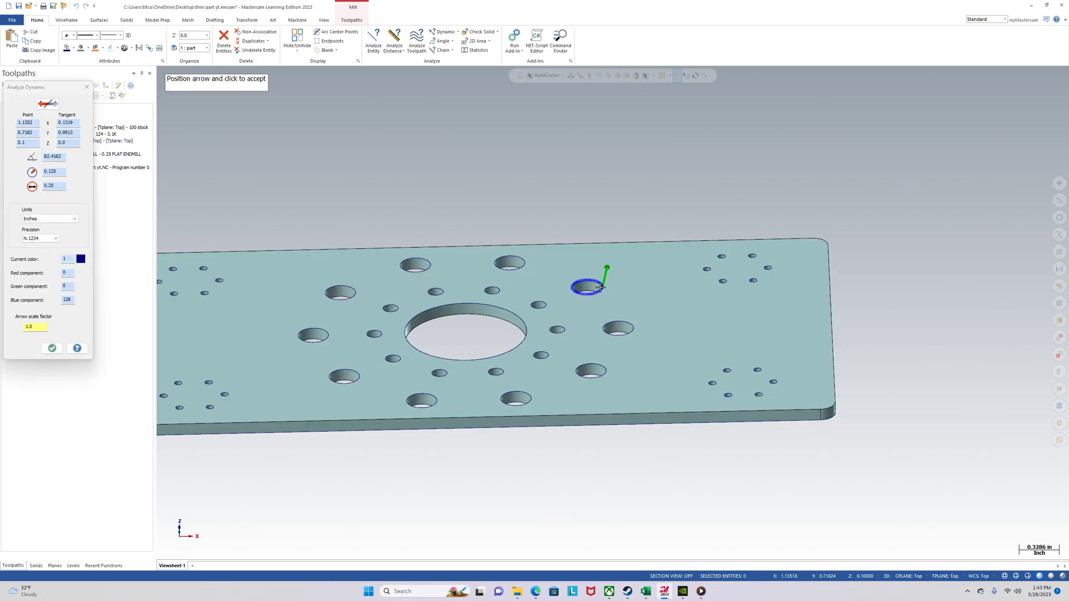
{"action": "key", "text": "Escape"}
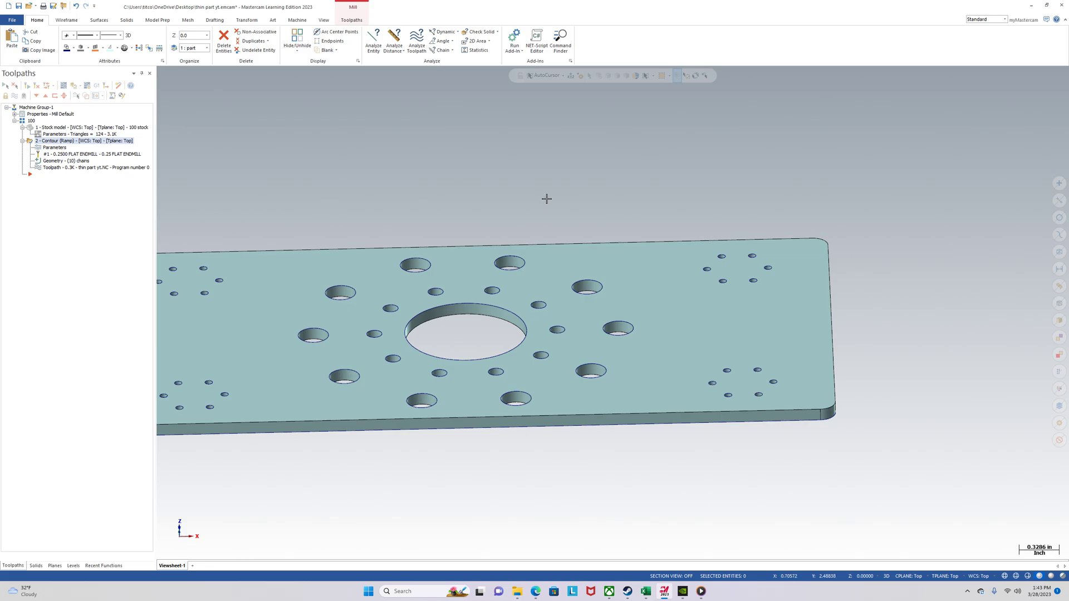
{"action": "middle_click_drag", "start_coordinate": [546, 199], "coordinate": [533, 216]}
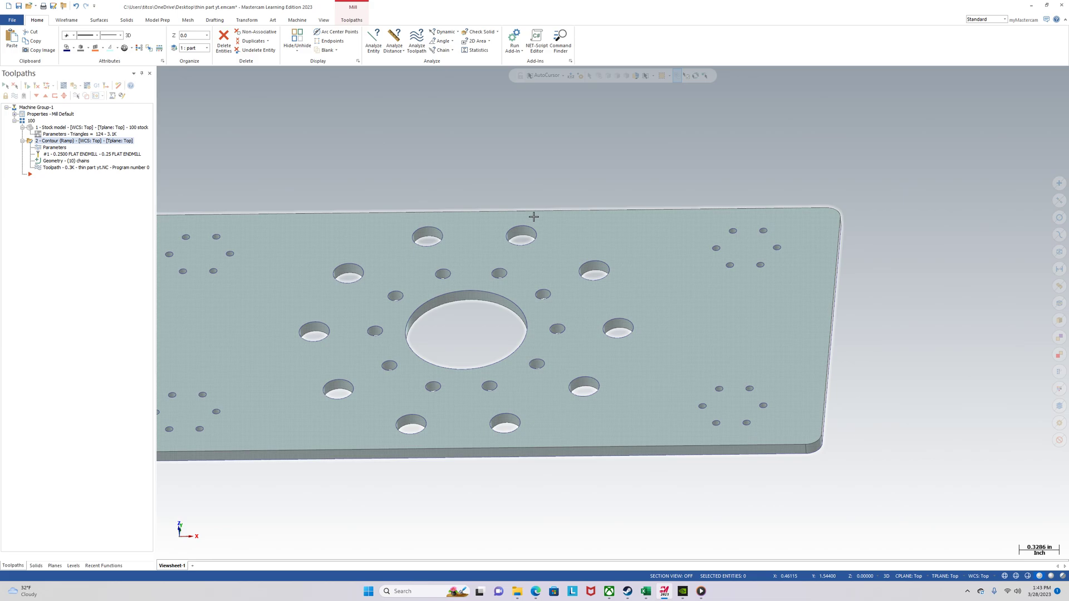
{"action": "scroll", "coordinate": [746, 512], "scroll_direction": "down", "scroll_amount": 1}
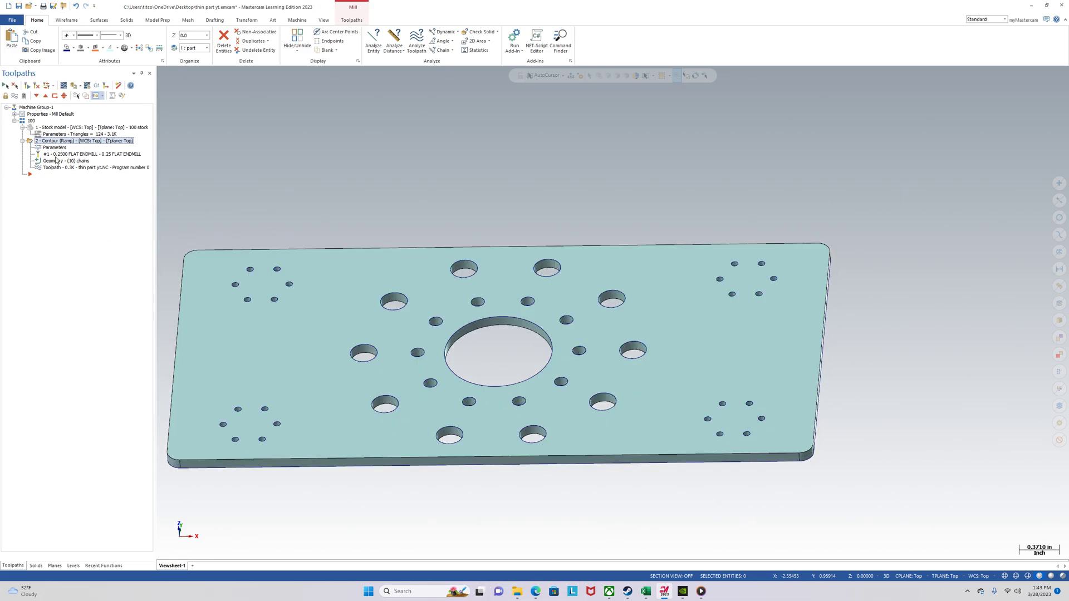
Start a new flat endmill tool from the contour operation's Tool page
{"action": "left_click", "coordinate": [55, 147]}
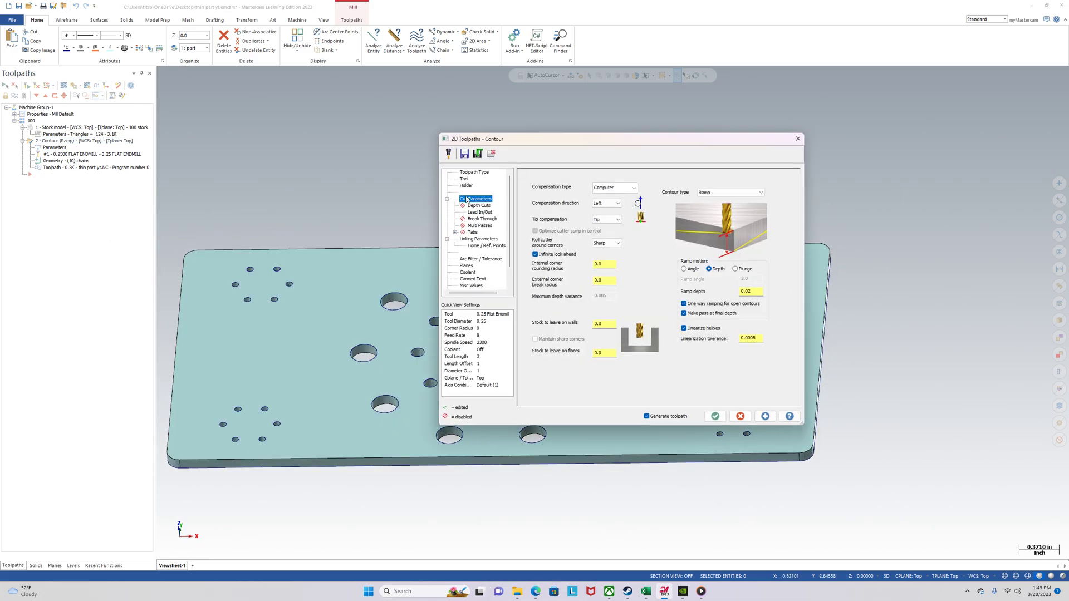
{"action": "left_click", "coordinate": [464, 179]}
{"action": "right_click", "coordinate": [544, 204]}
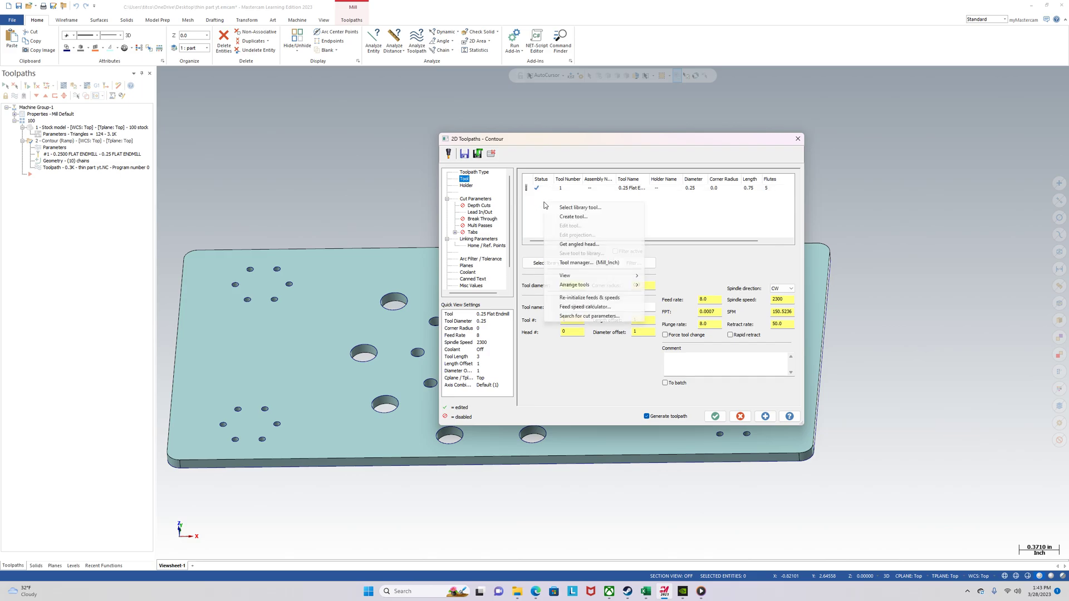
{"action": "left_click", "coordinate": [580, 218]}
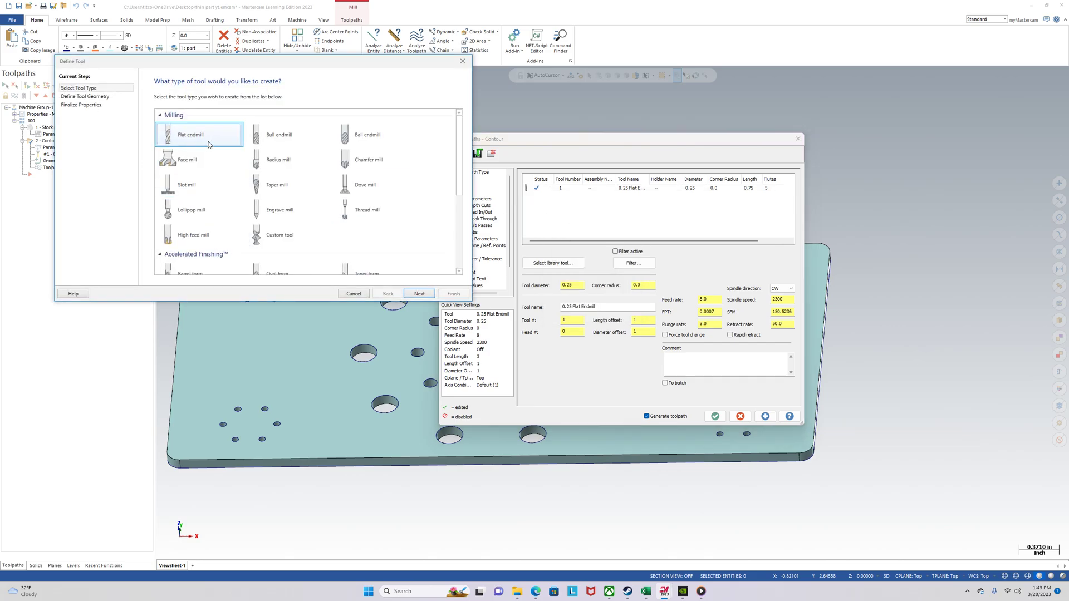
{"action": "double_click", "coordinate": [223, 134]}
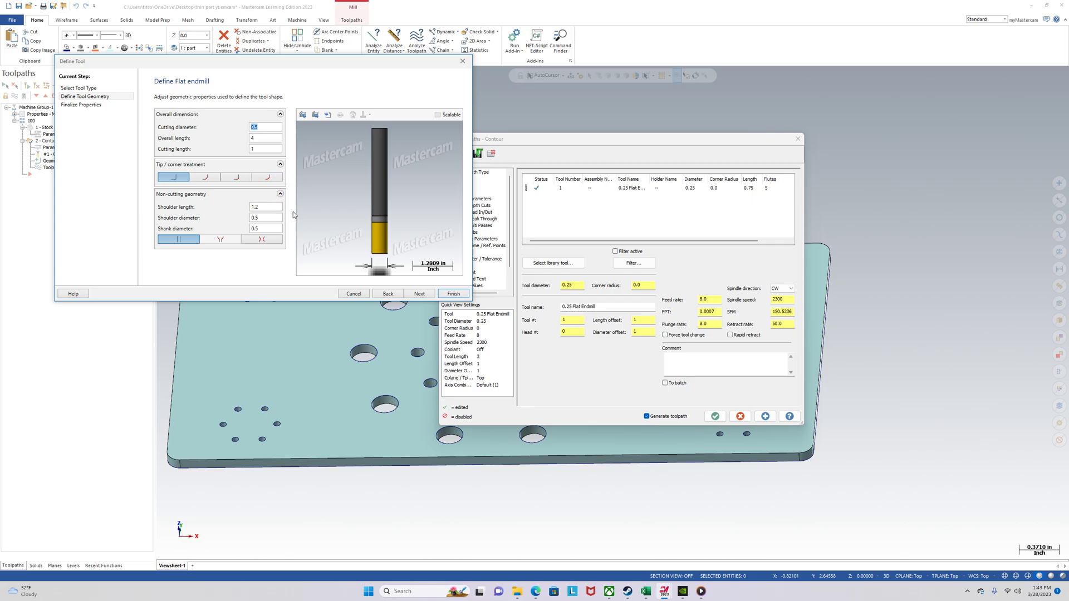
Give the endmill a 0.125 diameter, 2 overall length and 0.5 cutting length
{"action": "type", "text": "0.125"}
{"action": "key", "text": "Tab"}
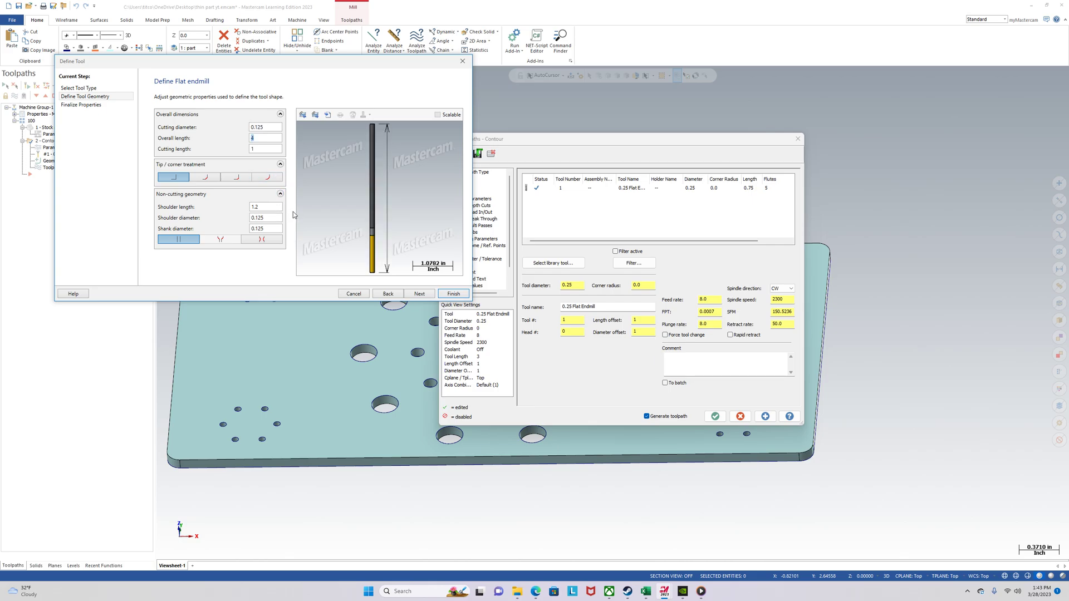
{"action": "type", "text": "2"}
{"action": "key", "text": "Tab"}
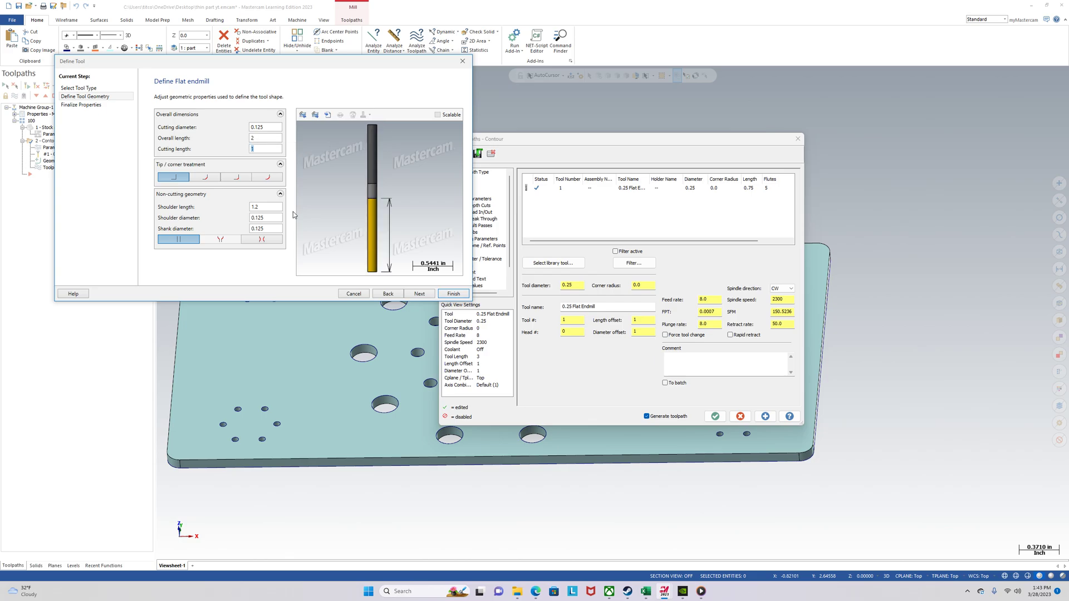
{"action": "type", "text": "0.5"}
{"action": "key", "text": "Tab"}
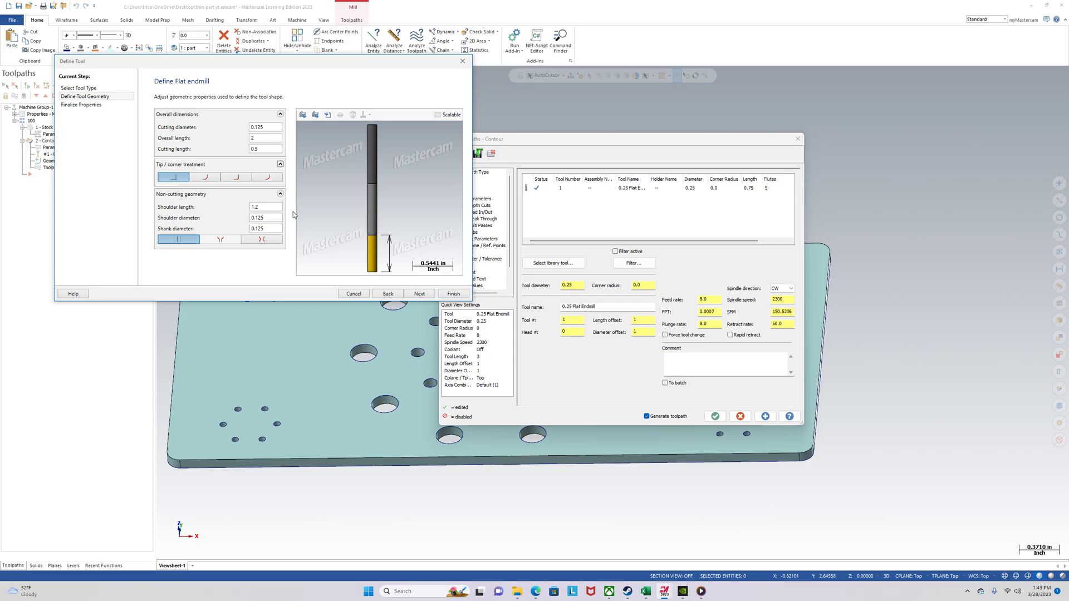
{"action": "left_click", "coordinate": [420, 294]}
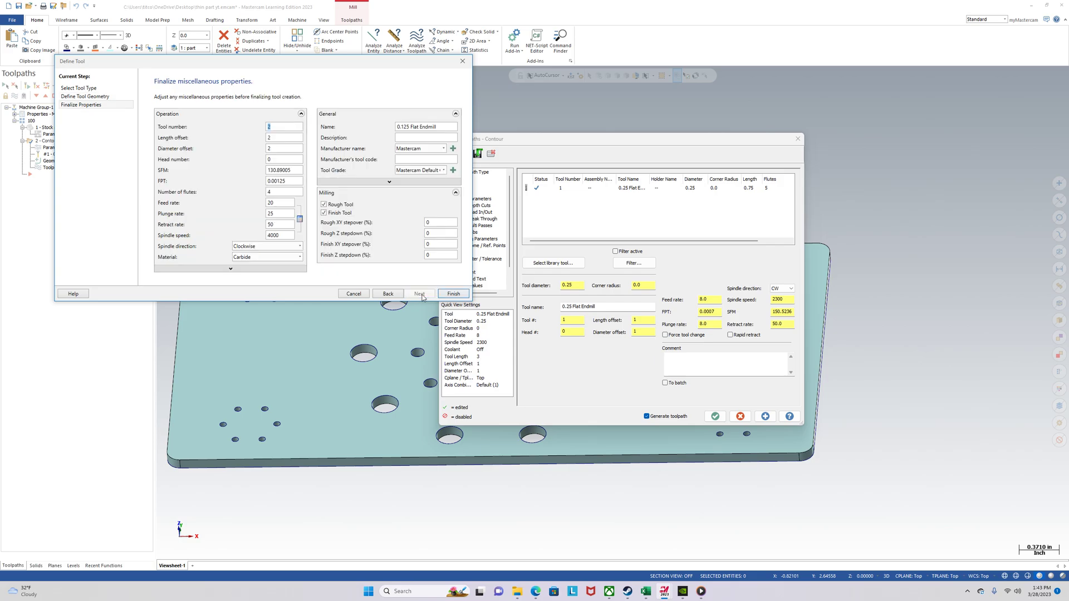
Enter a 0.125 tool diameter and 0.0004 IPT in the titanium calculator, giving 4584 RPM and 9.17 IPM
{"action": "left_click", "coordinate": [536, 591]}
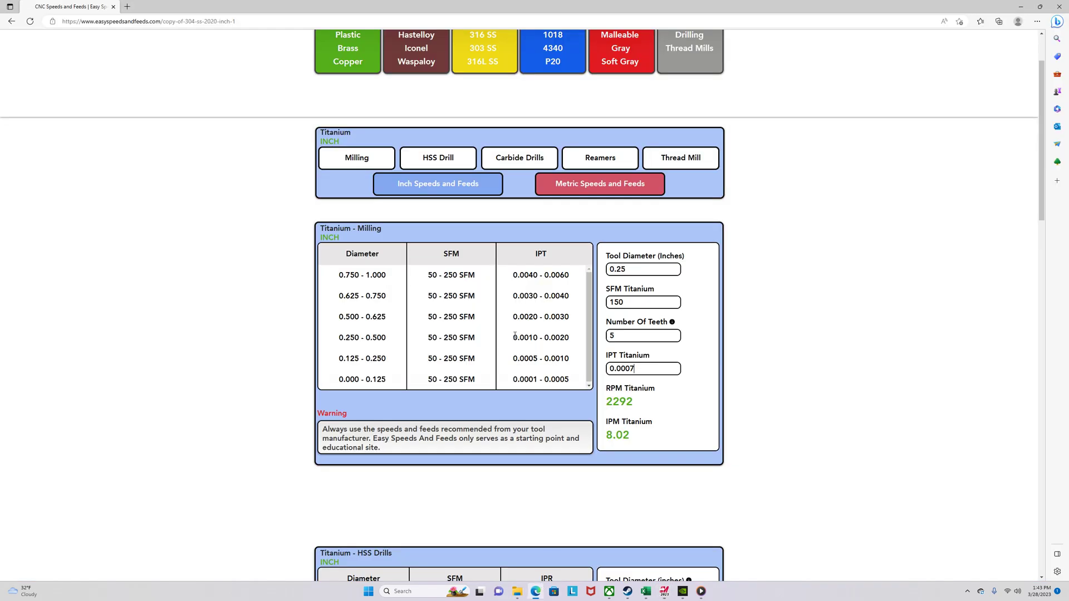
{"action": "double_click", "coordinate": [642, 270]}
{"action": "type", "text": "0.125"}
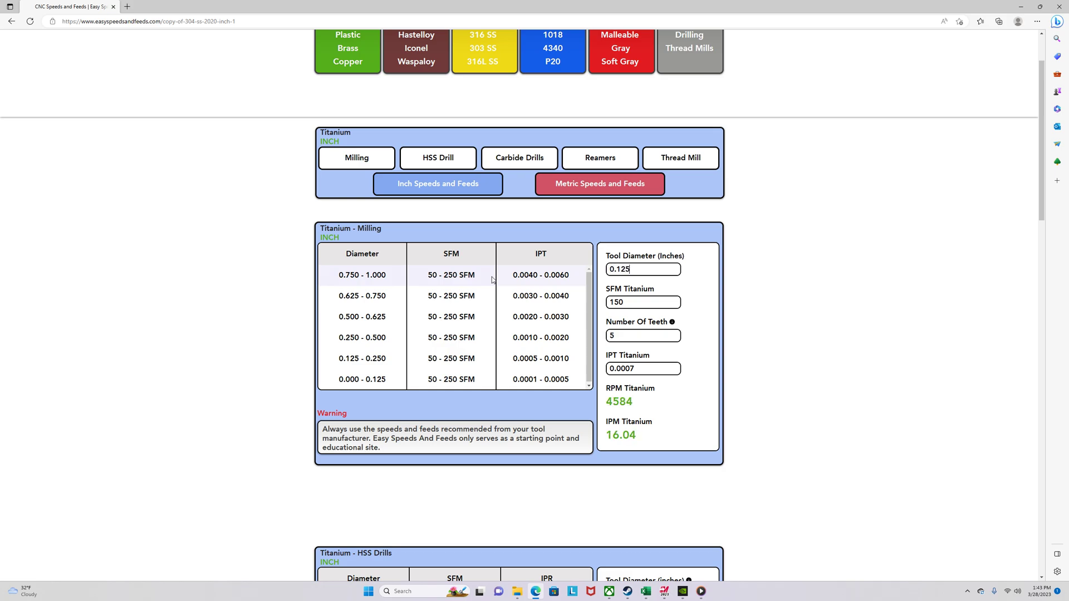
{"action": "key", "text": "Tab"}
{"action": "key", "text": "Tab"}
{"action": "key", "text": "Tab"}
{"action": "type", "text": "0.0004"}
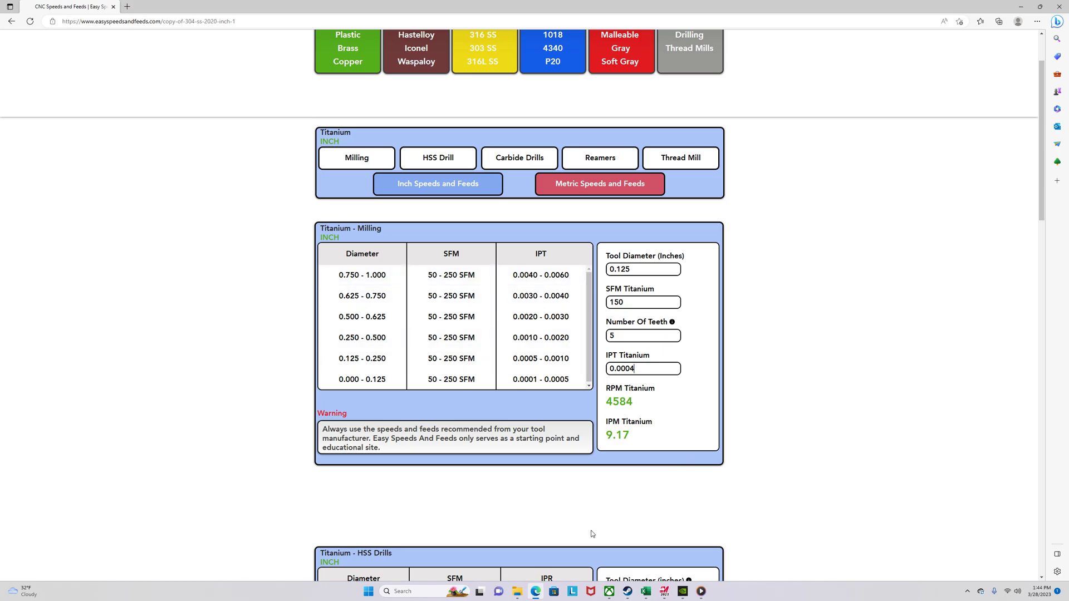
Give the 0.125 endmill a 4500 spindle speed, 5 flutes, and feed and plunge rates of 9, and finish it
{"action": "mouse_move", "coordinate": [663, 591]}
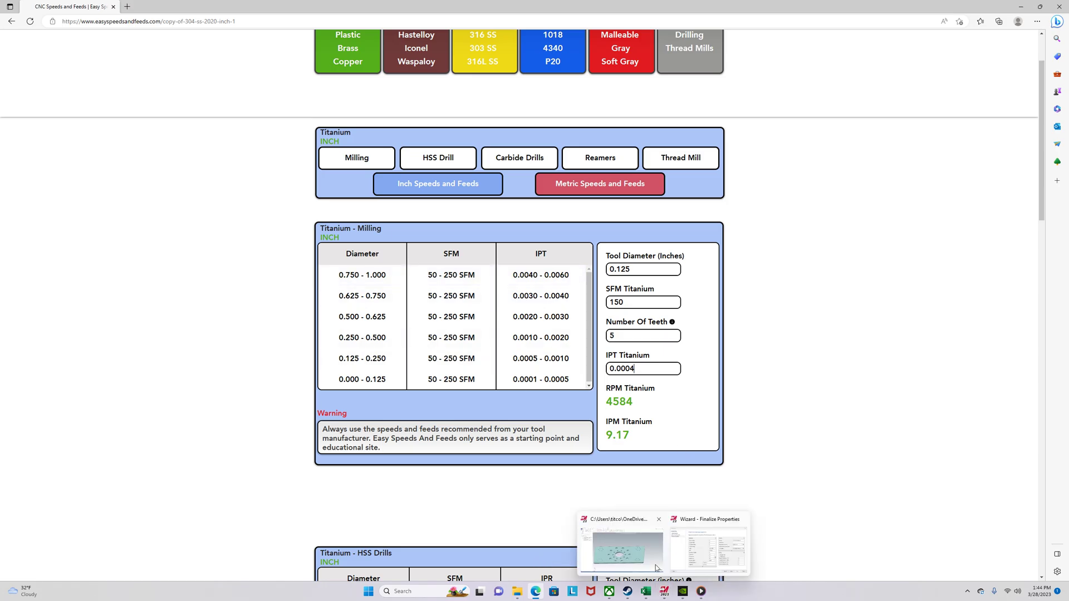
{"action": "left_click", "coordinate": [655, 564]}
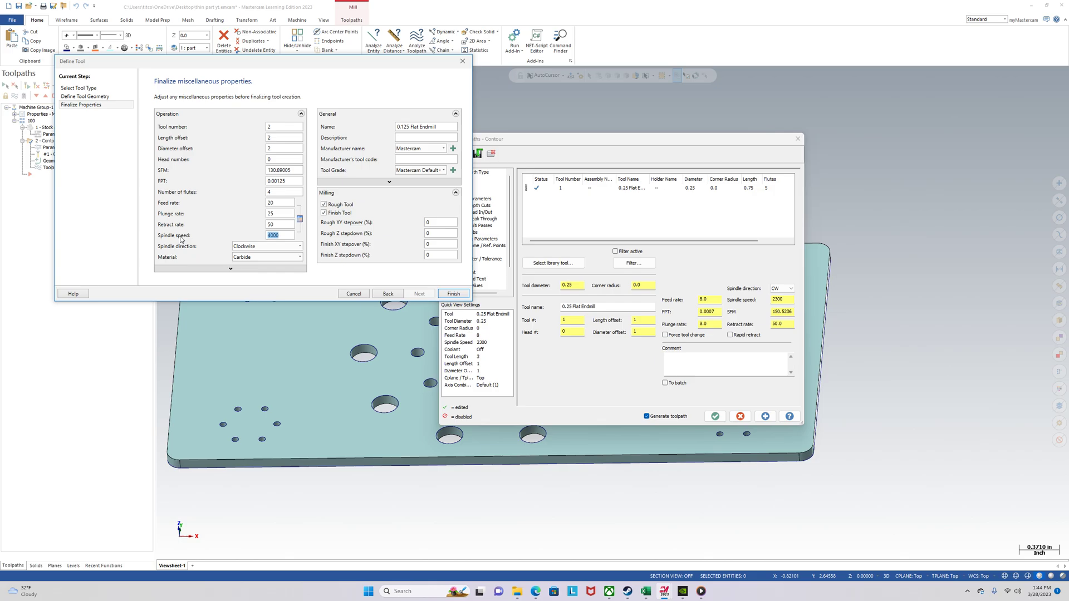
{"action": "type", "text": "4"}
{"action": "double_click", "coordinate": [272, 192]}
{"action": "key", "text": "Tab"}
{"action": "type", "text": "99"}
{"action": "key", "text": "Tab"}
{"action": "left_click", "coordinate": [453, 293]}
Set the contour's ramp depth to 0.01, review its settings, and regenerate the toolpath
{"action": "left_click", "coordinate": [474, 199]}
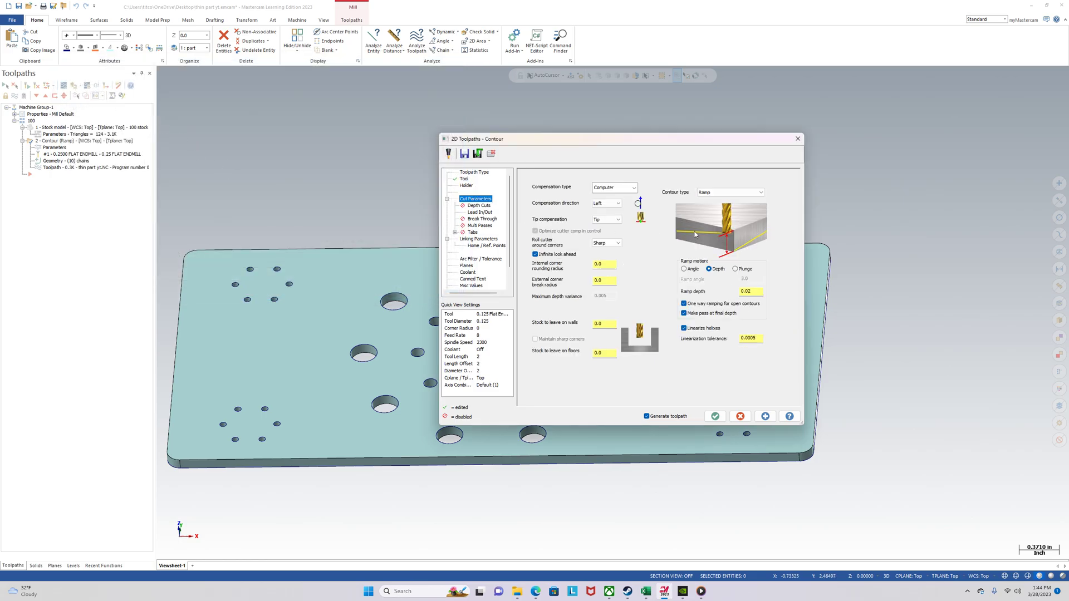
{"action": "left_click_drag", "start_coordinate": [762, 291], "coordinate": [708, 297]}
{"action": "type", "text": "0.015"}
{"action": "left_click", "coordinate": [491, 240]}
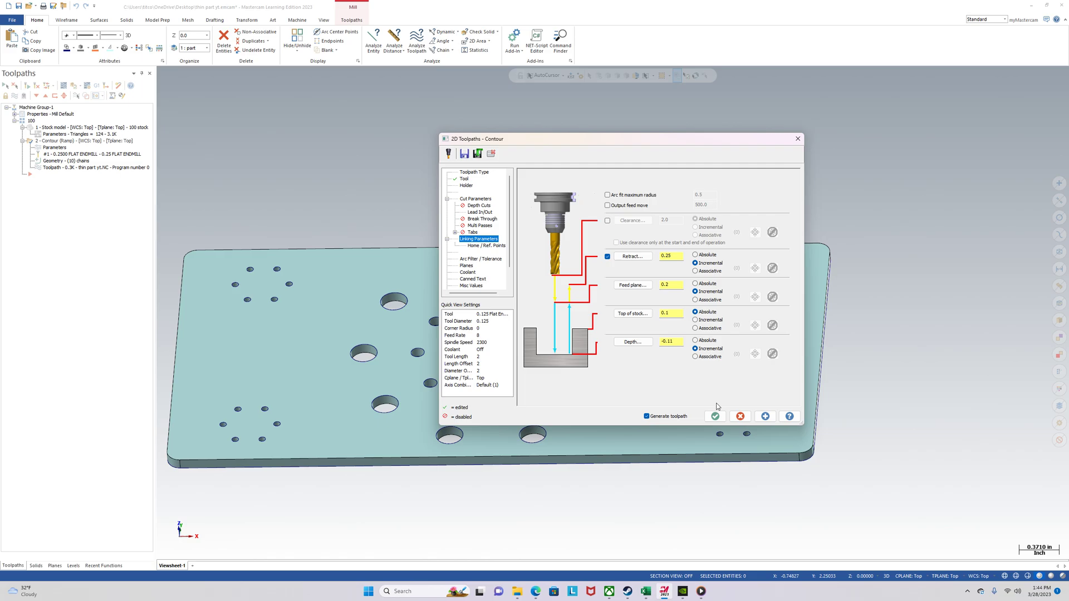
{"action": "left_click", "coordinate": [482, 226]}
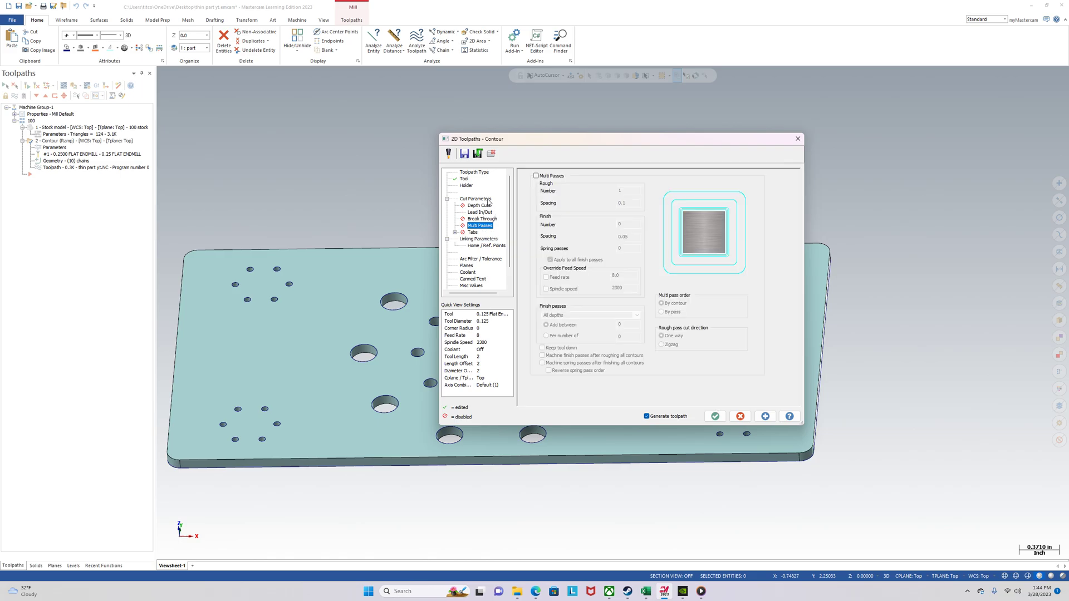
{"action": "left_click", "coordinate": [487, 200]}
{"action": "left_click", "coordinate": [465, 179]}
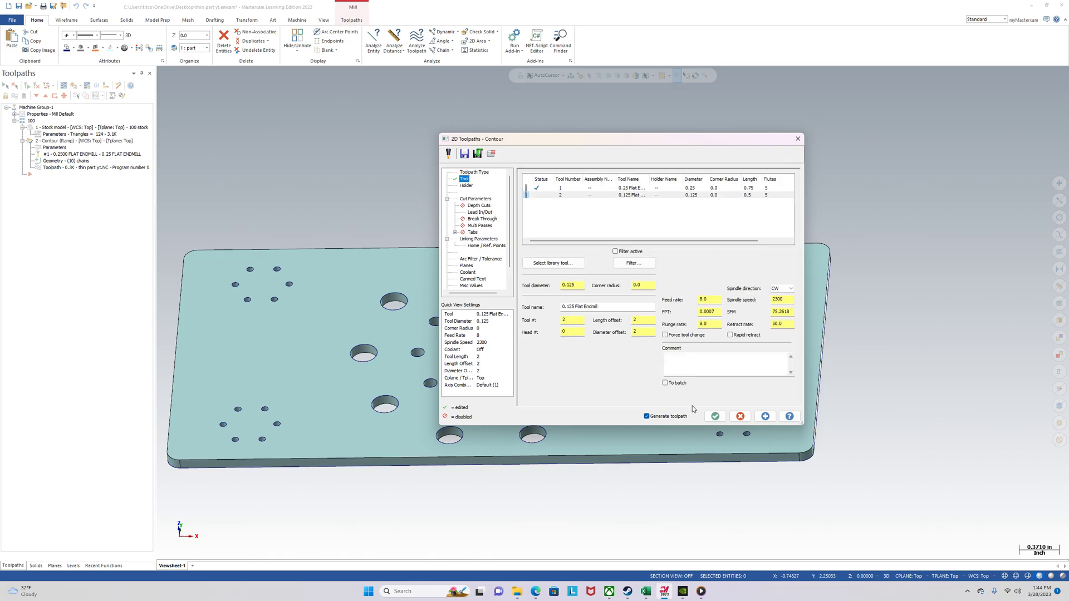
{"action": "left_click", "coordinate": [715, 417]}
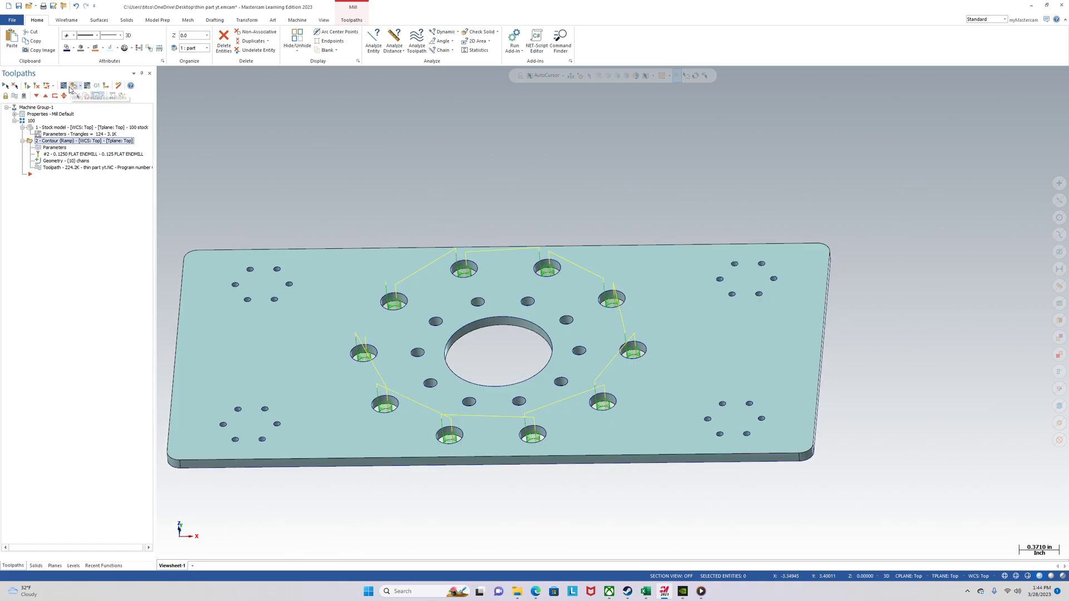
Use the stock model as simulation stock and verify the contour toolpath in Mastercam Simulator
{"action": "middle_click_drag", "start_coordinate": [489, 289], "coordinate": [447, 349]}
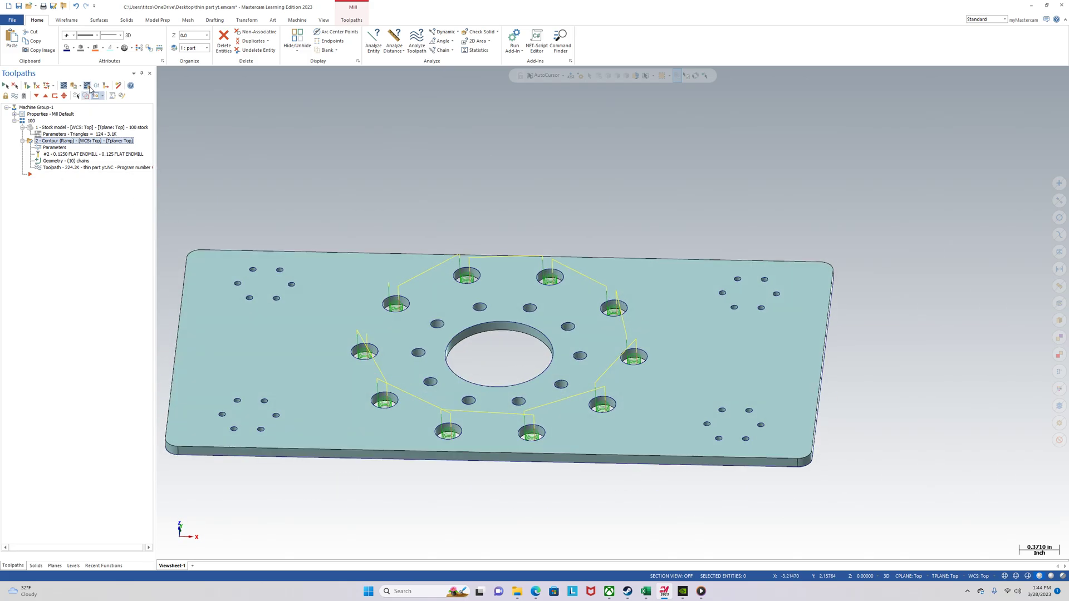
{"action": "left_click", "coordinate": [88, 87]}
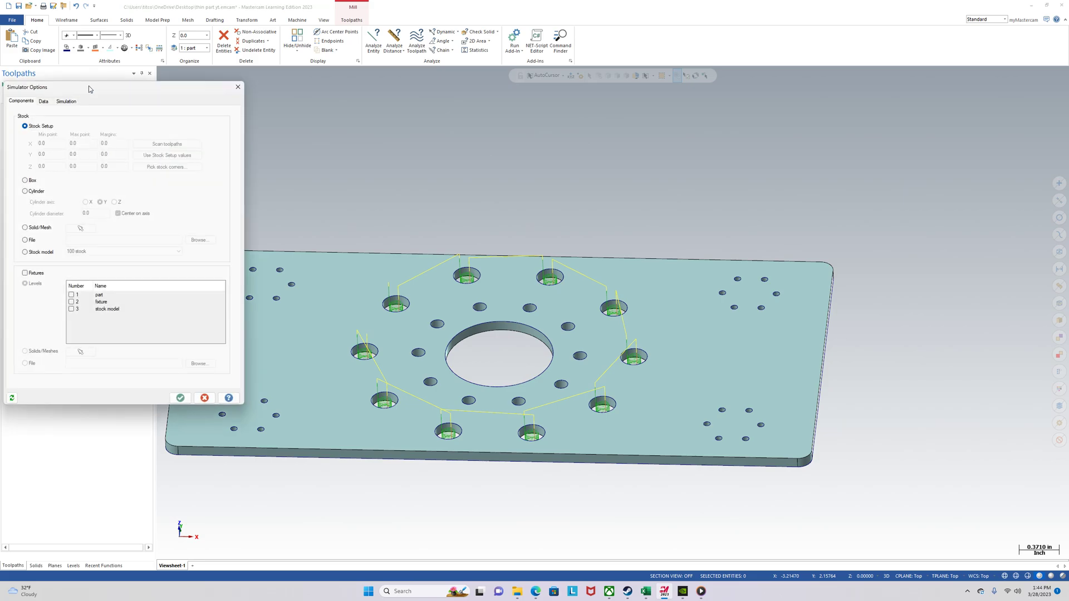
{"action": "left_click", "coordinate": [25, 253]}
{"action": "left_click", "coordinate": [180, 398]}
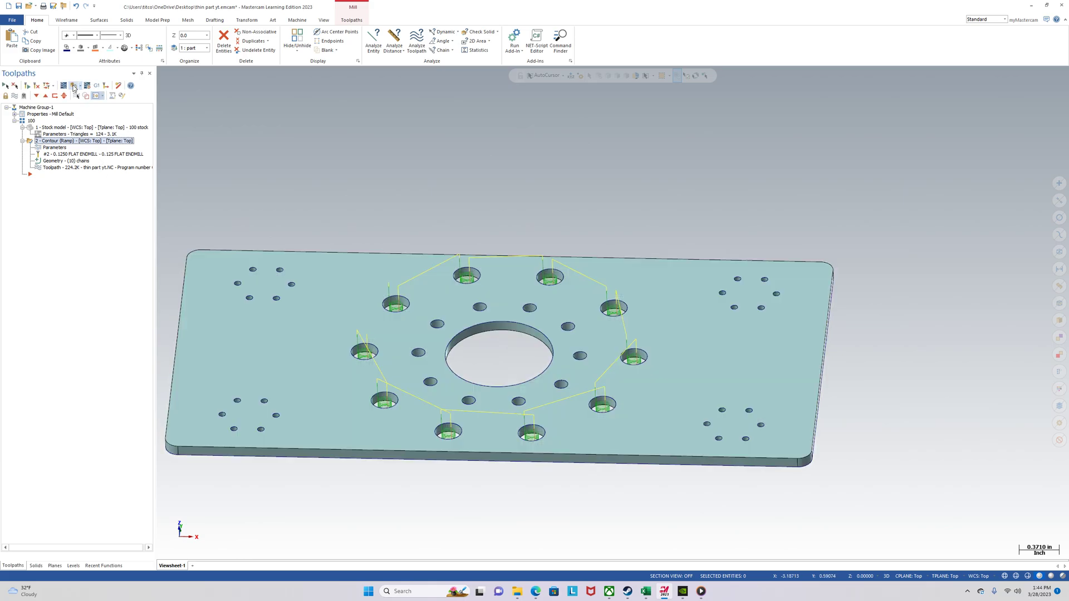
{"action": "left_click", "coordinate": [74, 87]}
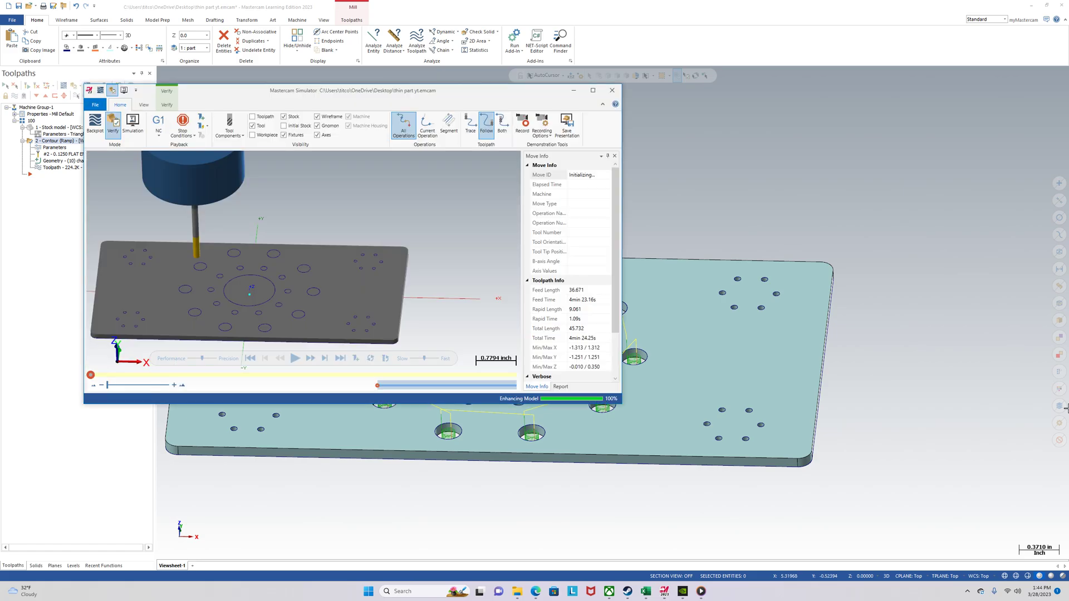
Maximize the Simulator and open the Compare panel from the Verify tab
{"action": "left_click", "coordinate": [592, 91]}
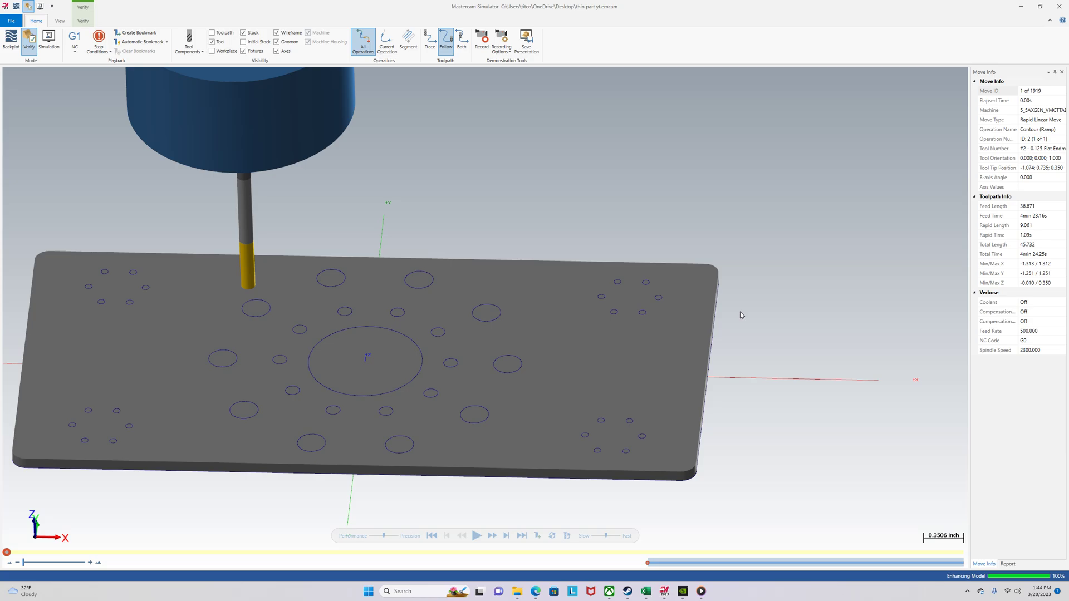
{"action": "mouse_move", "coordinate": [739, 312]}
{"action": "middle_mouse_down"}
{"action": "mouse_move", "coordinate": [723, 289]}
{"action": "mouse_move", "coordinate": [733, 307]}
{"action": "middle_mouse_up"}
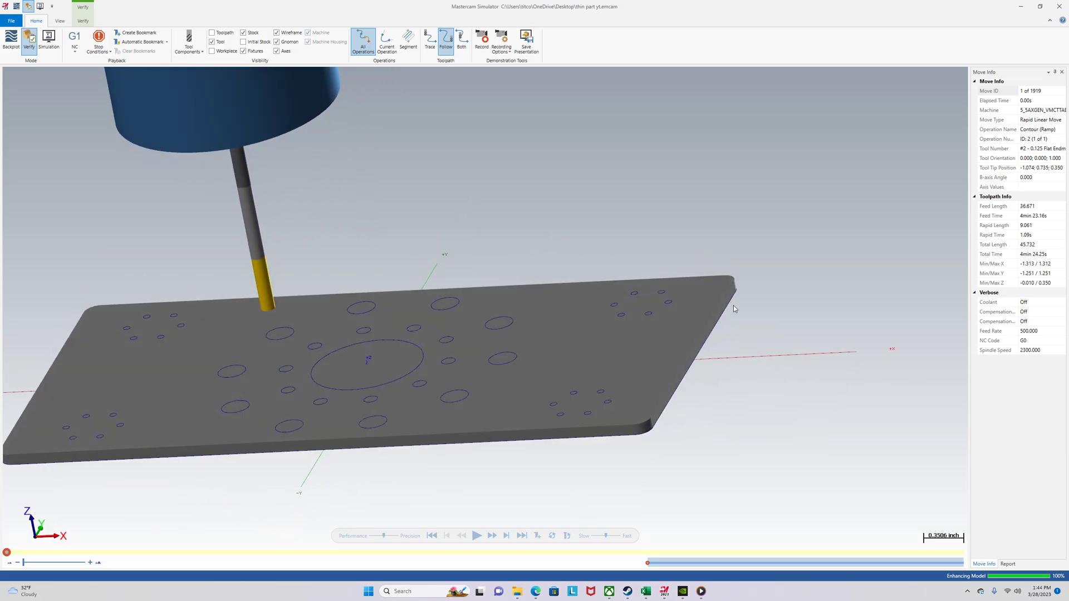
{"action": "left_click", "coordinate": [86, 20]}
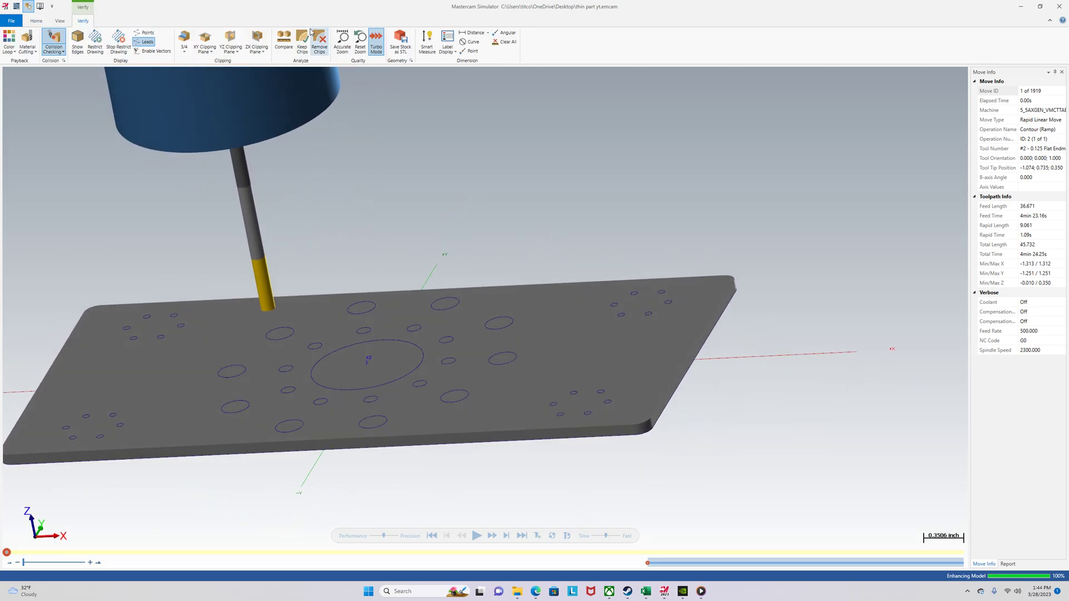
{"action": "left_click", "coordinate": [283, 40]}
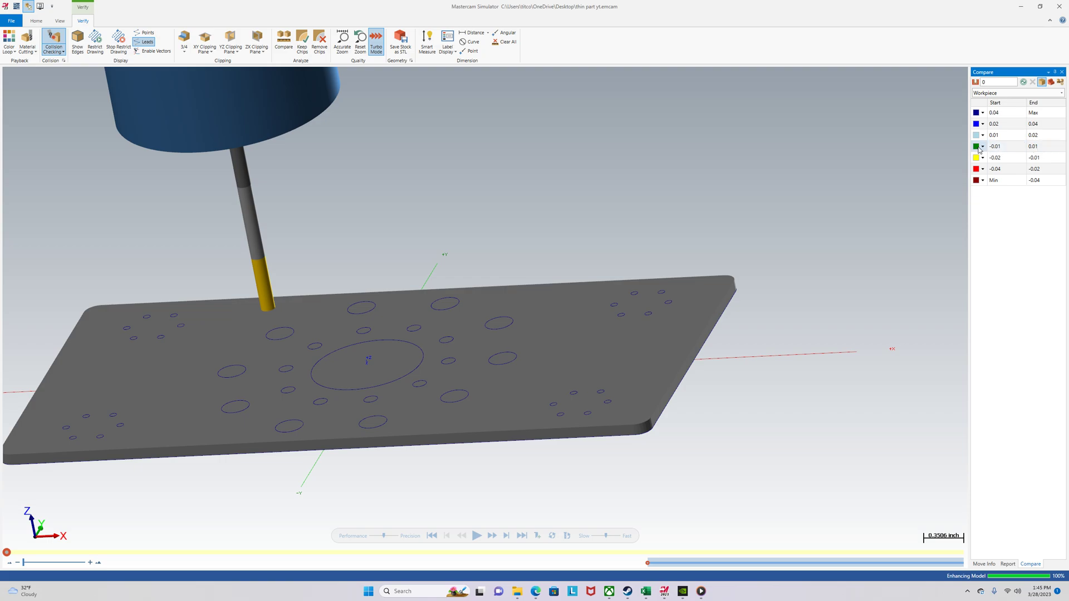
Refresh the comparison to colour the plate by deviation and play part of the cuts
{"action": "left_click", "coordinate": [1022, 84]}
{"action": "middle_click_drag", "start_coordinate": [525, 218], "coordinate": [526, 235]}
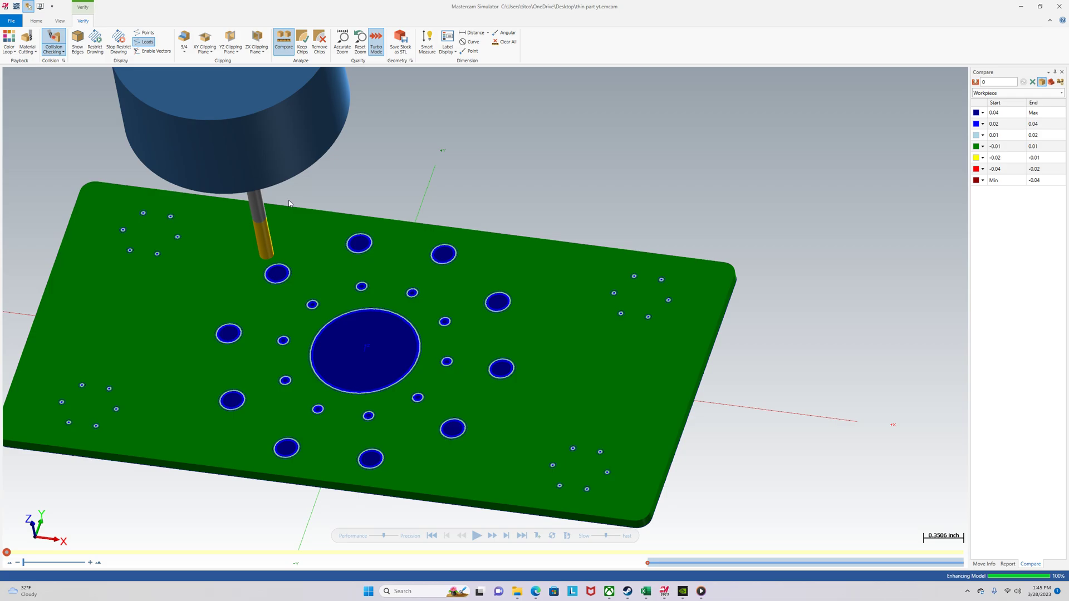
{"action": "scroll", "coordinate": [702, 202], "scroll_direction": "down", "scroll_amount": 1}
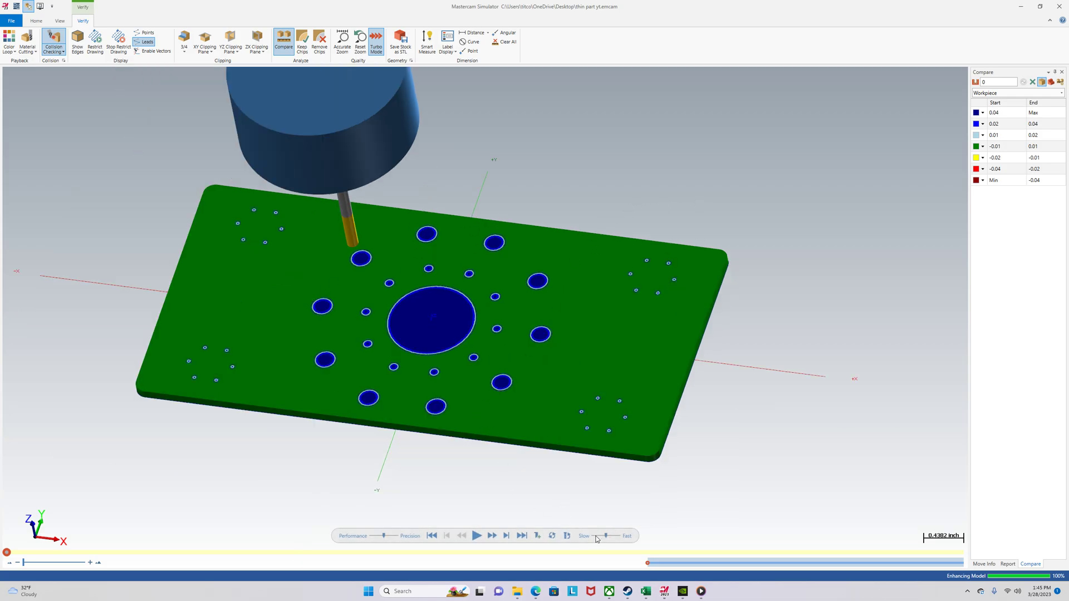
{"action": "middle_click_drag", "start_coordinate": [518, 486], "coordinate": [508, 466]}
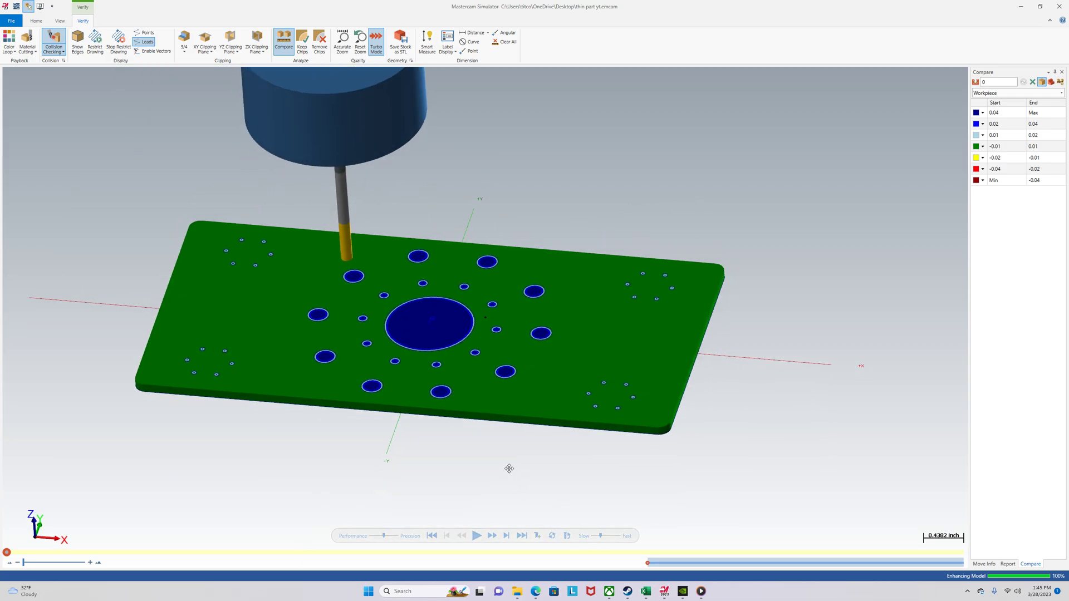
{"action": "left_click", "coordinate": [476, 536]}
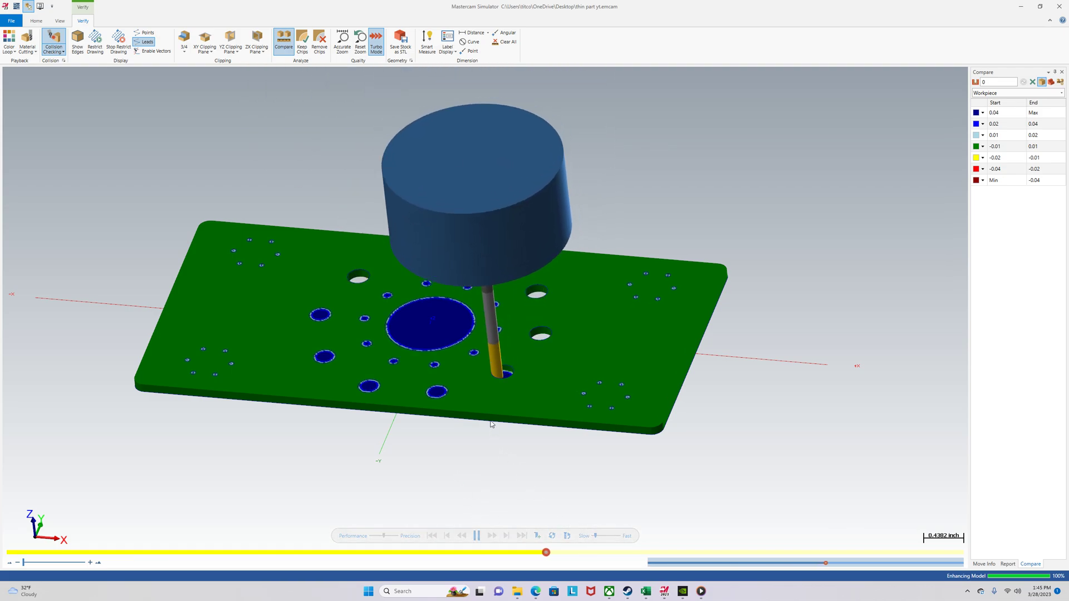
{"action": "left_click", "coordinate": [478, 536]}
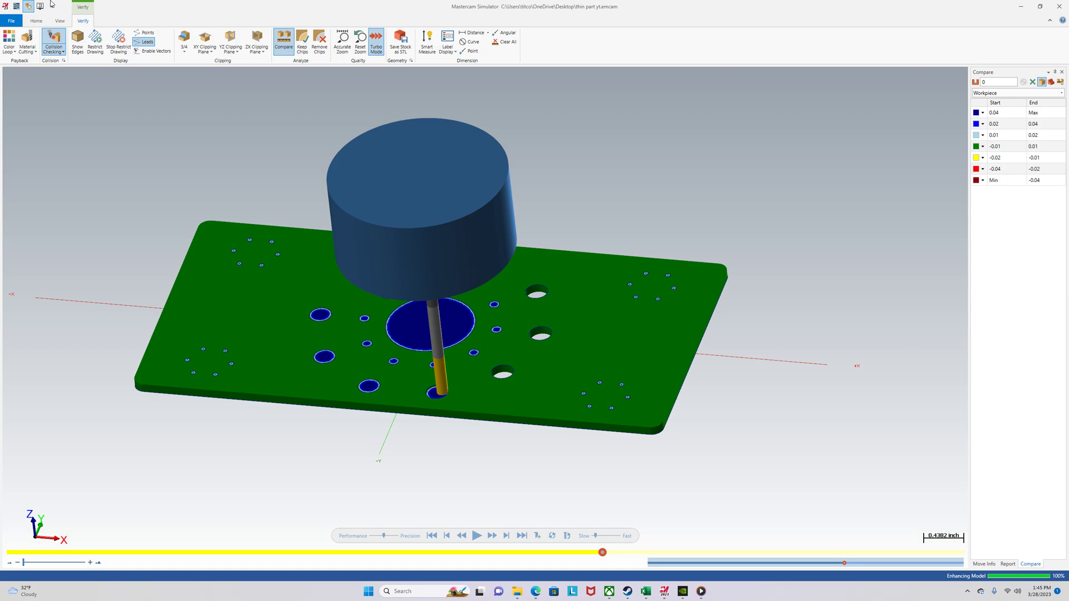
Hide the milling holder and play the contour cuts through all ten ring holes
{"action": "left_click", "coordinate": [35, 20]}
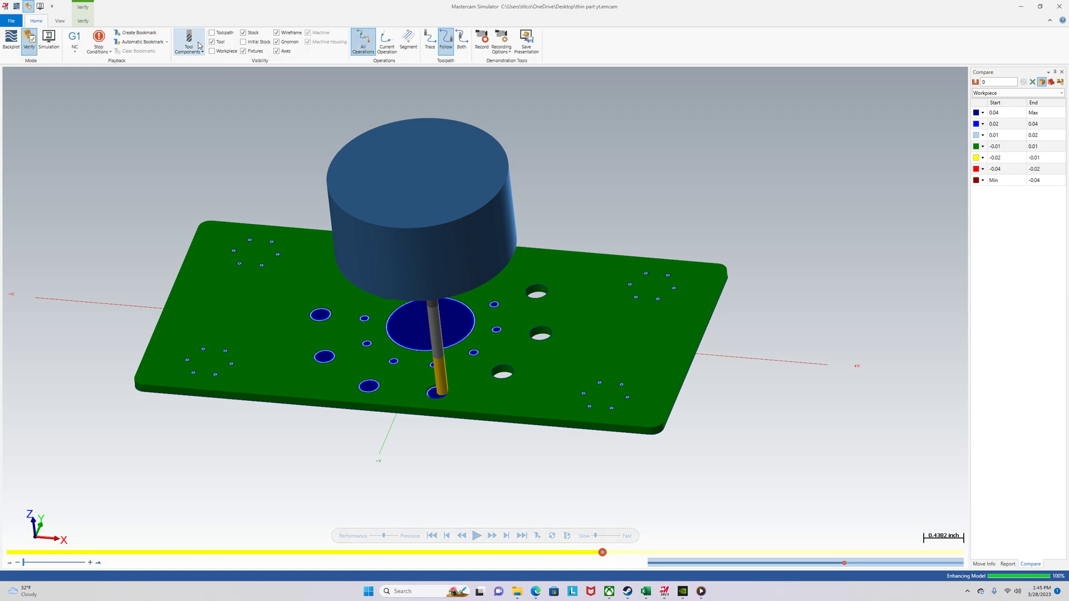
{"action": "left_click", "coordinate": [188, 42]}
{"action": "left_click", "coordinate": [194, 72]}
{"action": "left_click", "coordinate": [477, 536]}
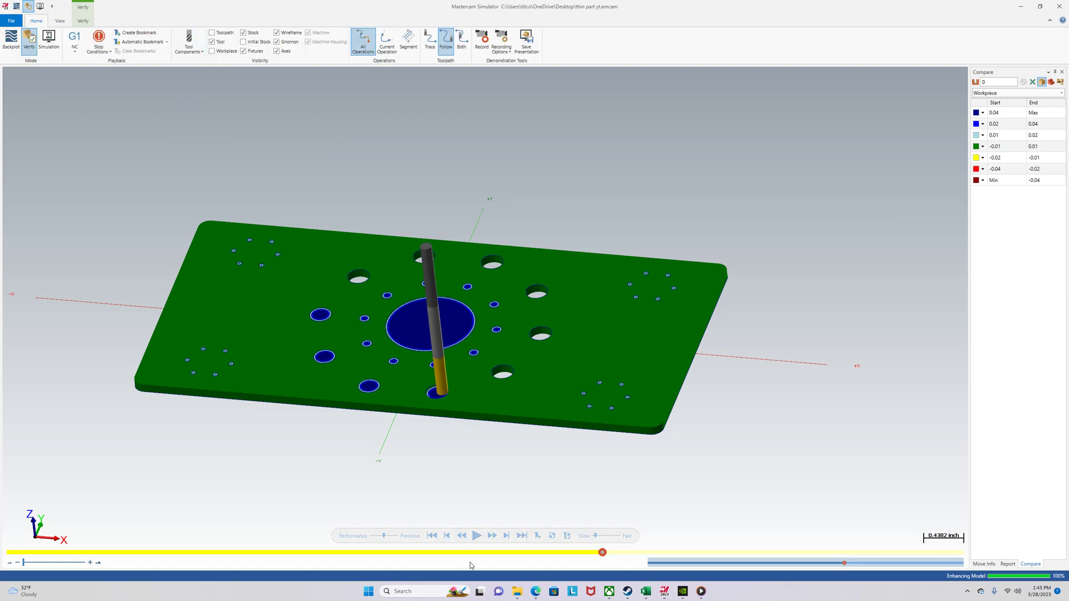
{"action": "left_click", "coordinate": [477, 535]}
{"action": "scroll", "coordinate": [432, 378], "scroll_direction": "up", "scroll_amount": 5}
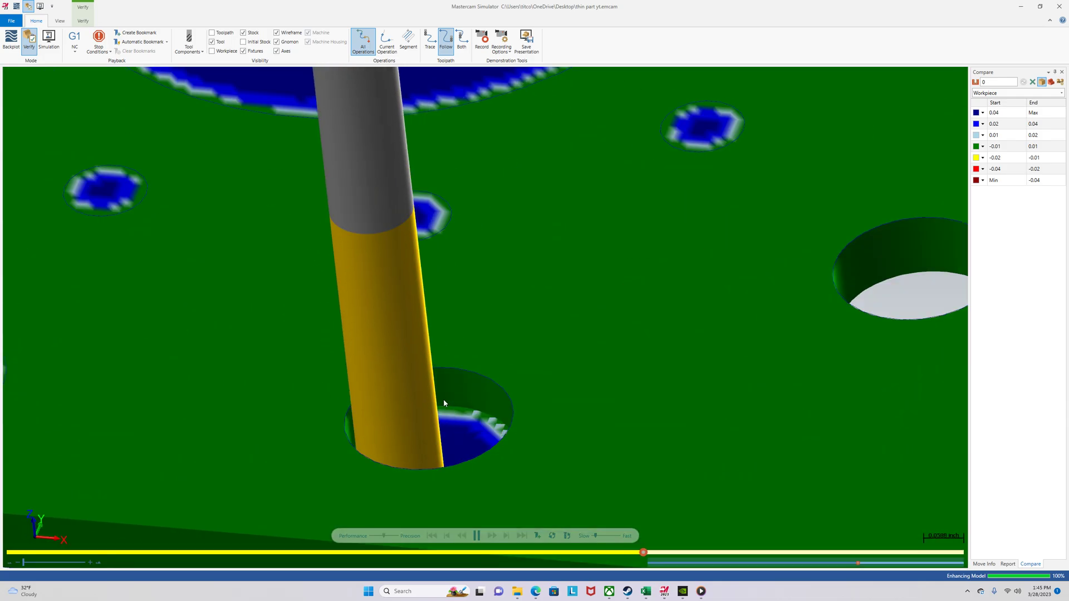
{"action": "scroll", "coordinate": [444, 398], "scroll_direction": "down", "scroll_amount": 3}
{"action": "scroll", "coordinate": [449, 403], "scroll_direction": "up", "scroll_amount": 3}
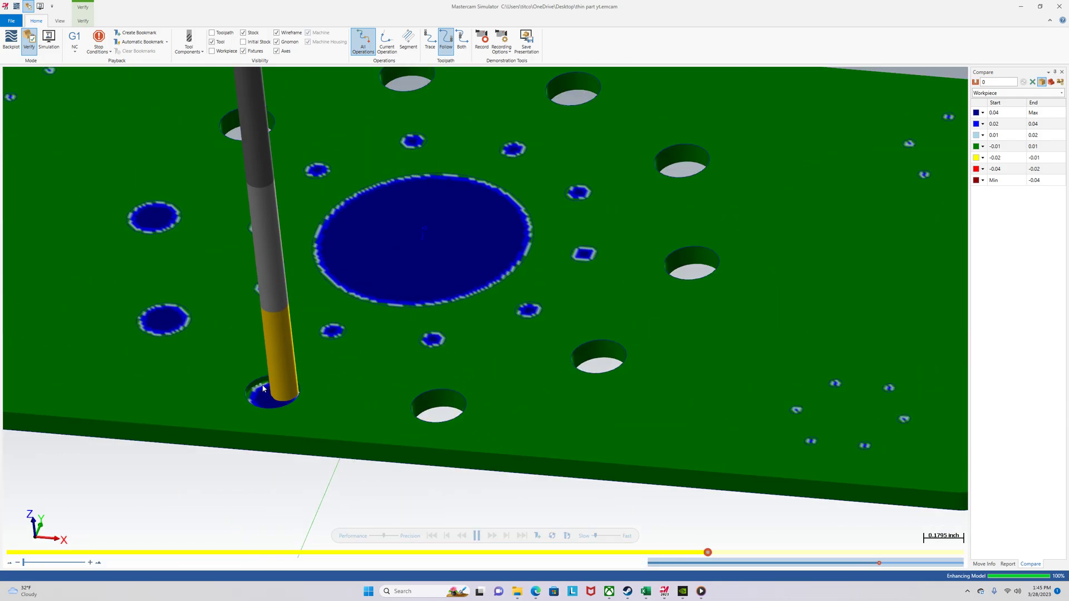
{"action": "scroll", "coordinate": [408, 384], "scroll_direction": "down", "scroll_amount": 3}
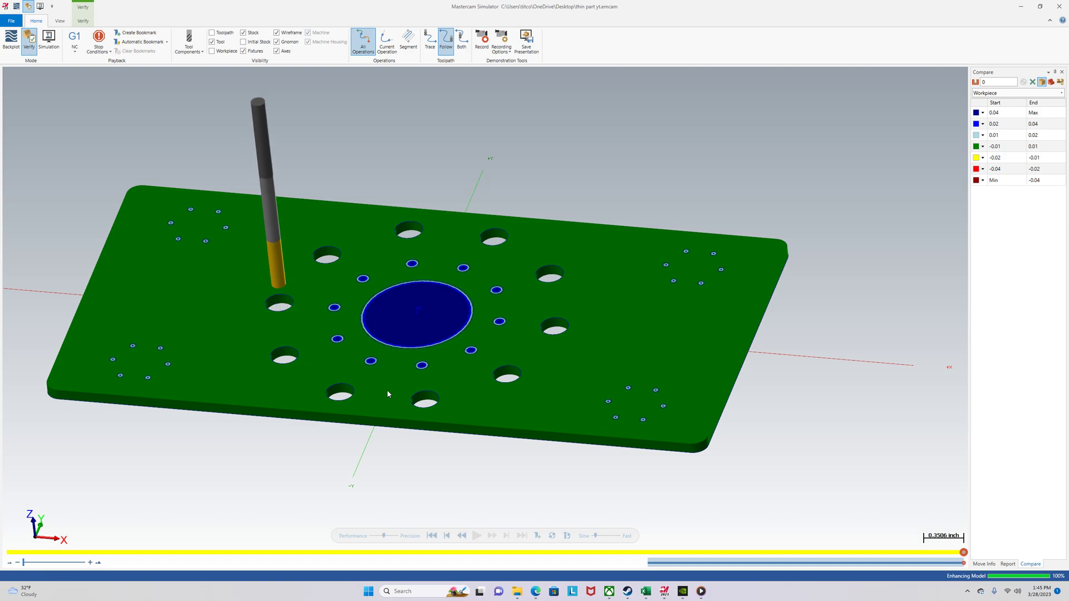
Back in Mastercam, check the central hole's circle with Analyze Dynamic and show the Toolpaths commands
{"action": "left_click", "coordinate": [1023, 10]}
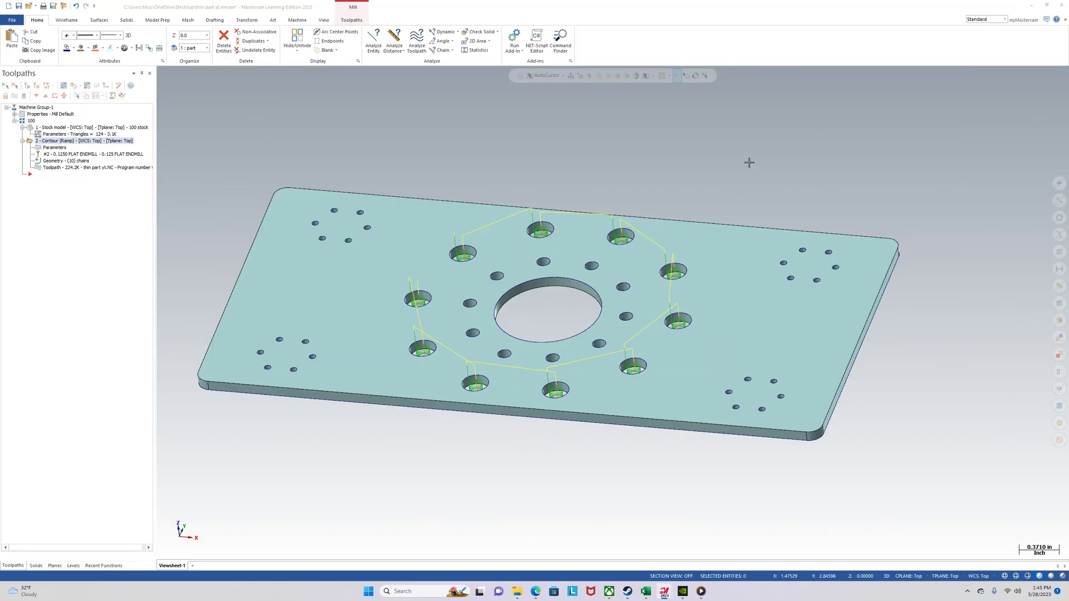
{"action": "middle_click_drag", "start_coordinate": [248, 219], "coordinate": [364, 260]}
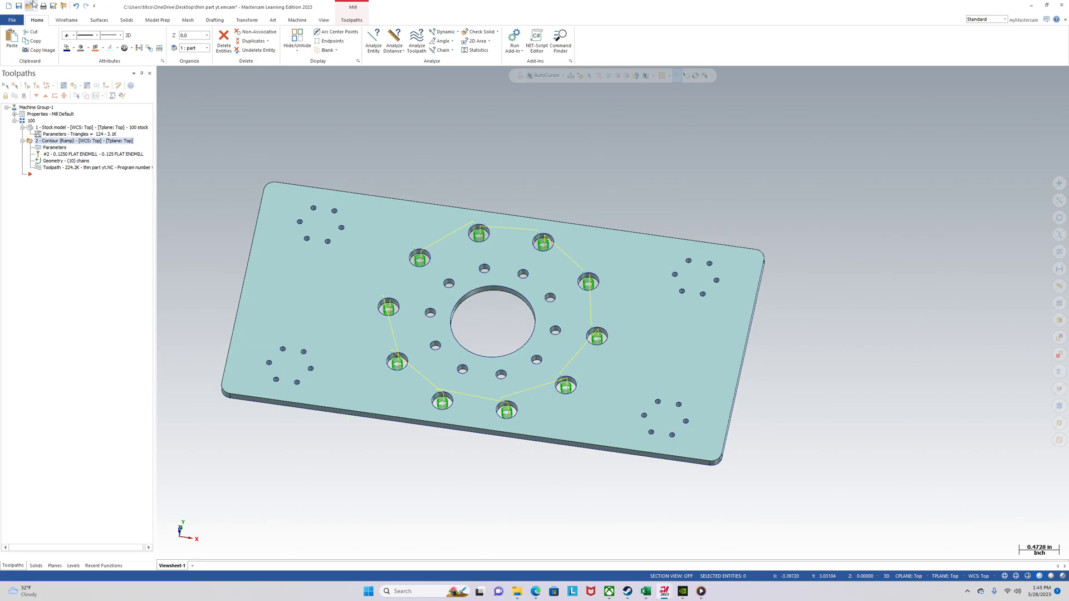
{"action": "left_click", "coordinate": [438, 32]}
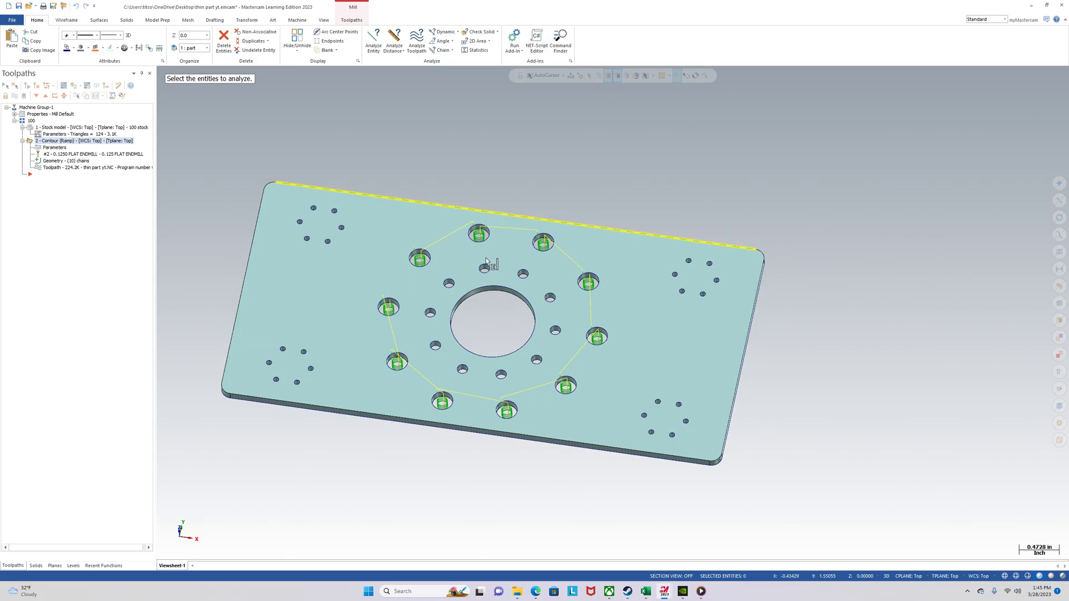
{"action": "left_click", "coordinate": [527, 298]}
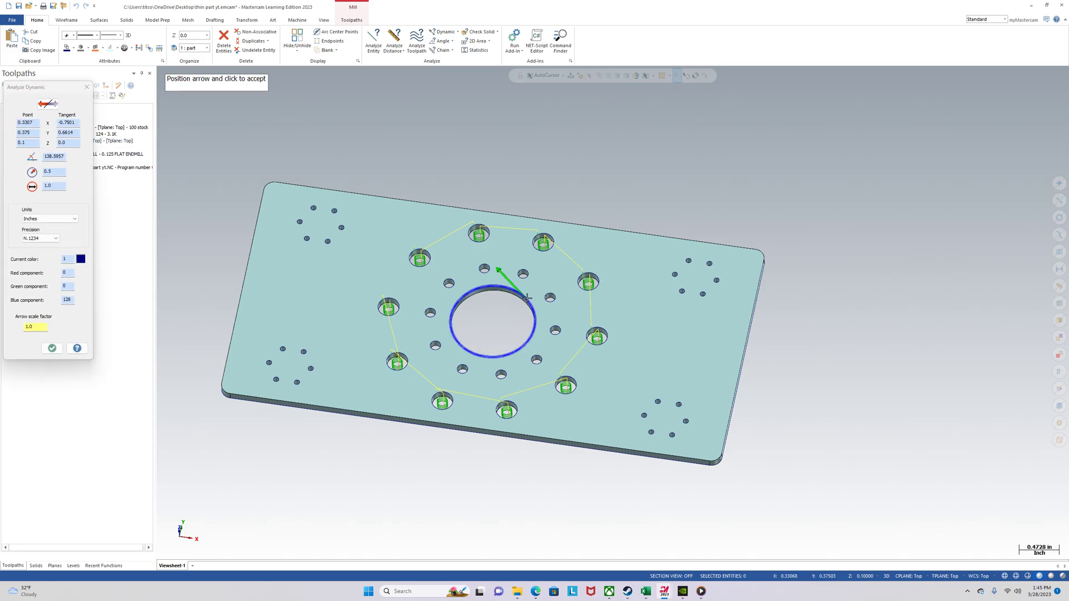
{"action": "left_click", "coordinate": [527, 298]}
{"action": "key", "text": "Escape"}
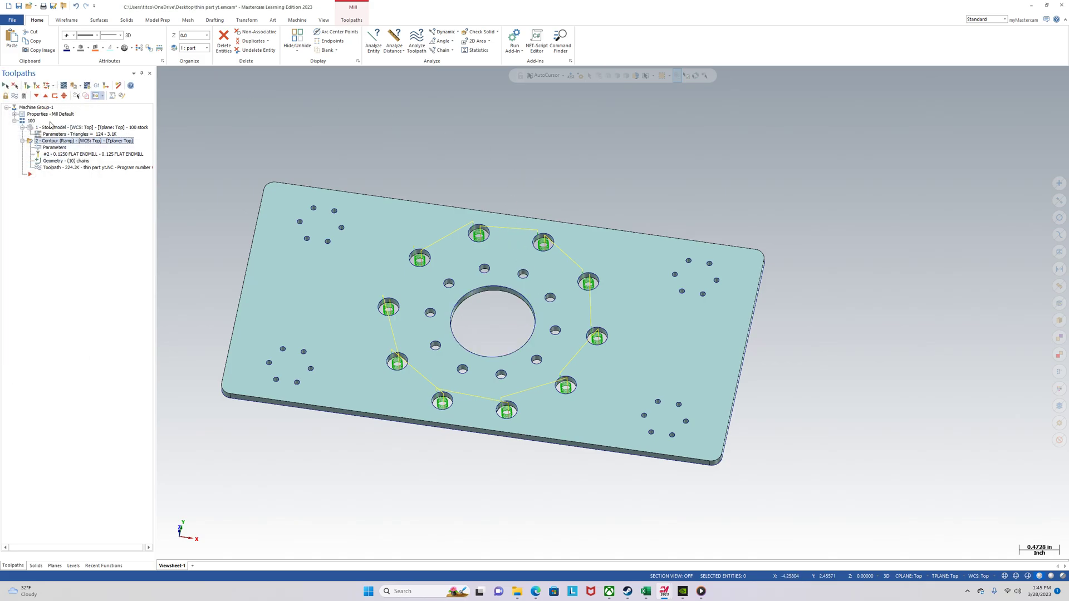
{"action": "left_click", "coordinate": [342, 20]}
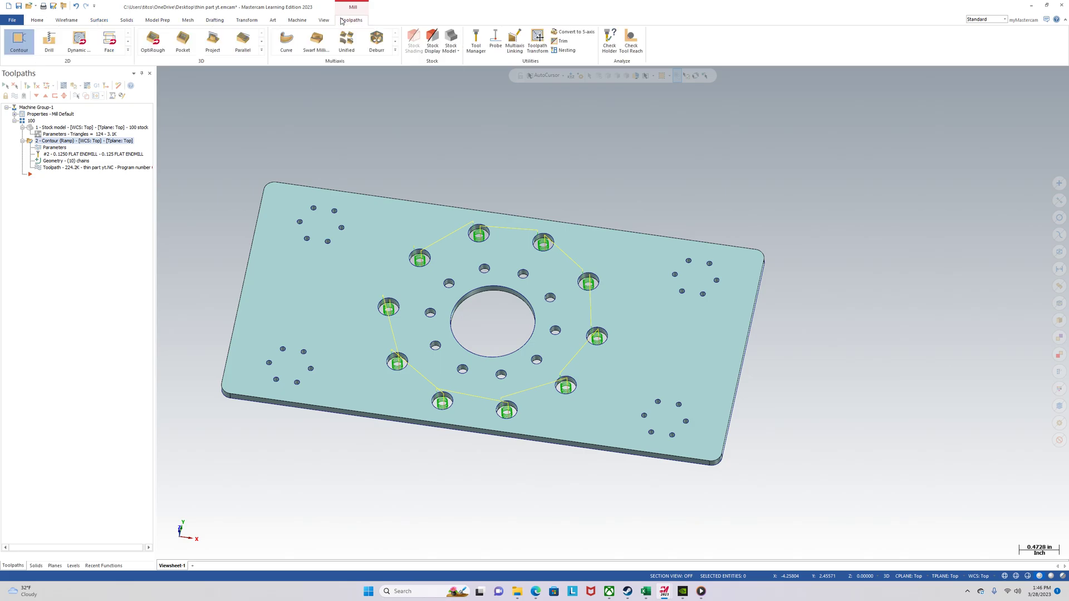
Start a Dynamic Mill toolpath with the central hole's circle as its machining region
{"action": "left_click", "coordinate": [78, 39]}
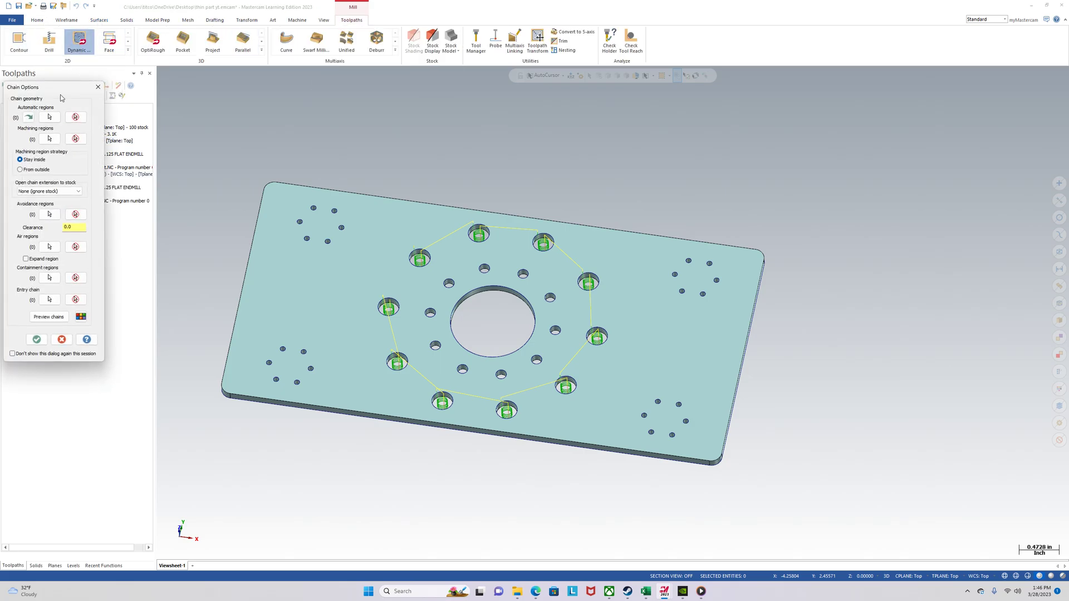
{"action": "left_click", "coordinate": [56, 138]}
{"action": "left_click", "coordinate": [452, 333]}
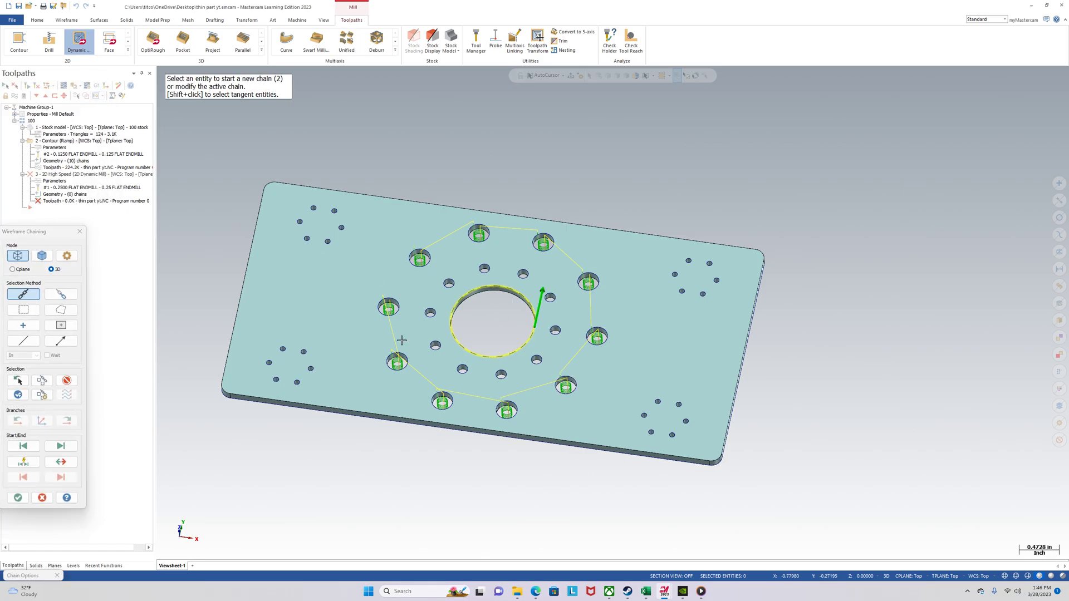
{"action": "left_click", "coordinate": [18, 497]}
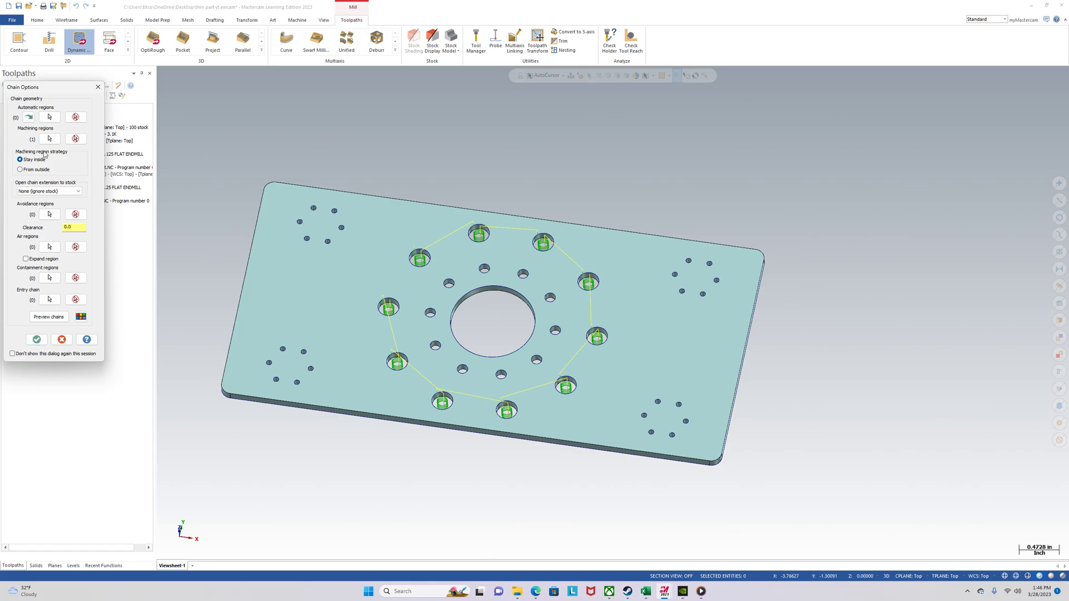
{"action": "left_click", "coordinate": [37, 339]}
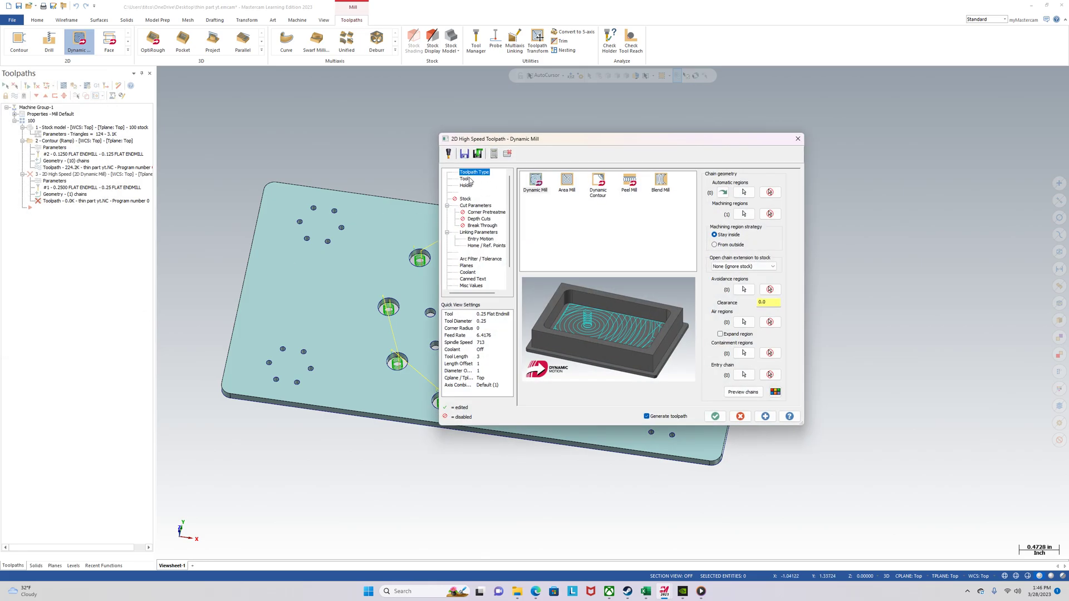
Use the 0.25 flat endmill with a 0.03 stepover
{"action": "left_click", "coordinate": [468, 180]}
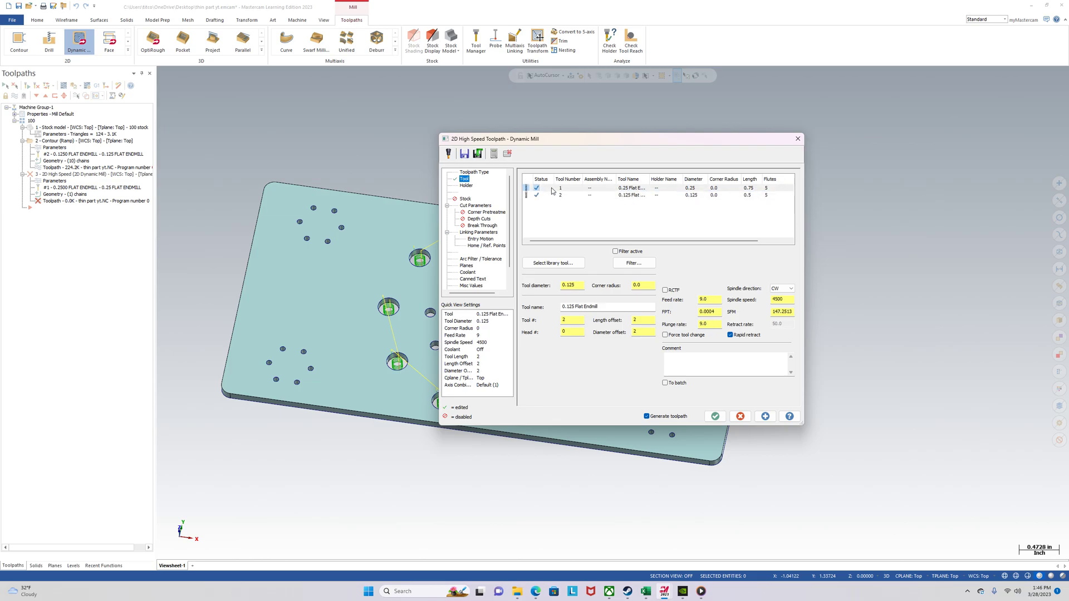
{"action": "left_click", "coordinate": [551, 190]}
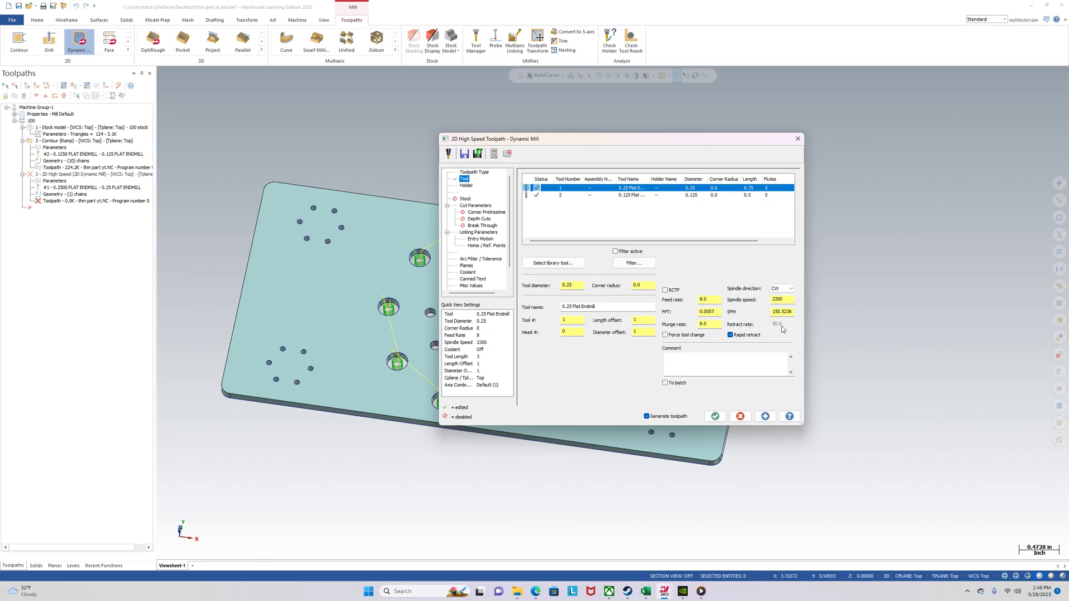
{"action": "left_click", "coordinate": [468, 205]}
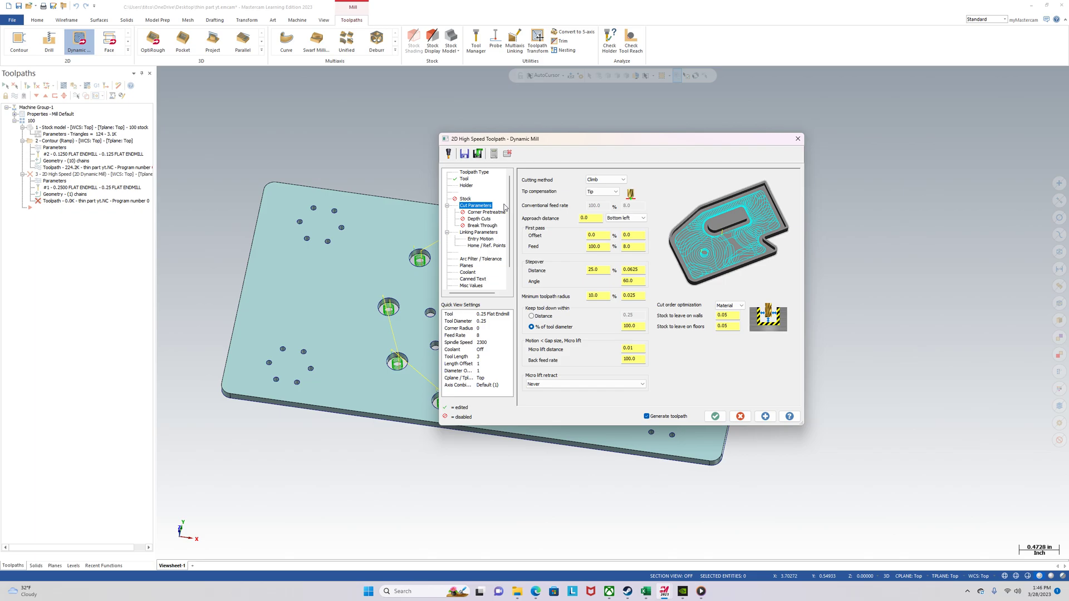
{"action": "left_click", "coordinate": [641, 269]}
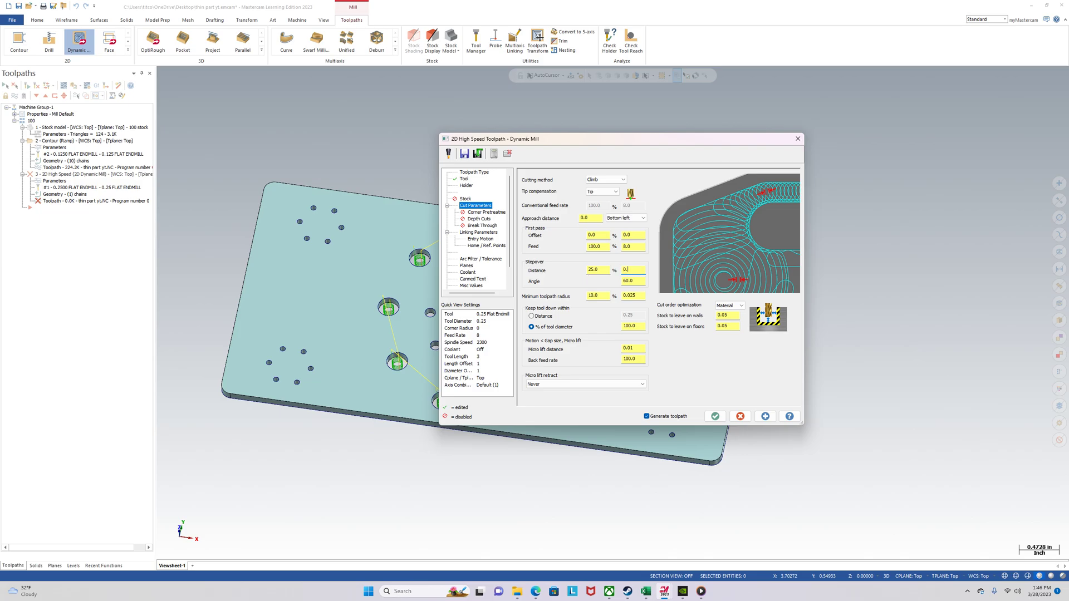
{"action": "left_click", "coordinate": [640, 296]}
{"action": "key", "text": "Tab"}
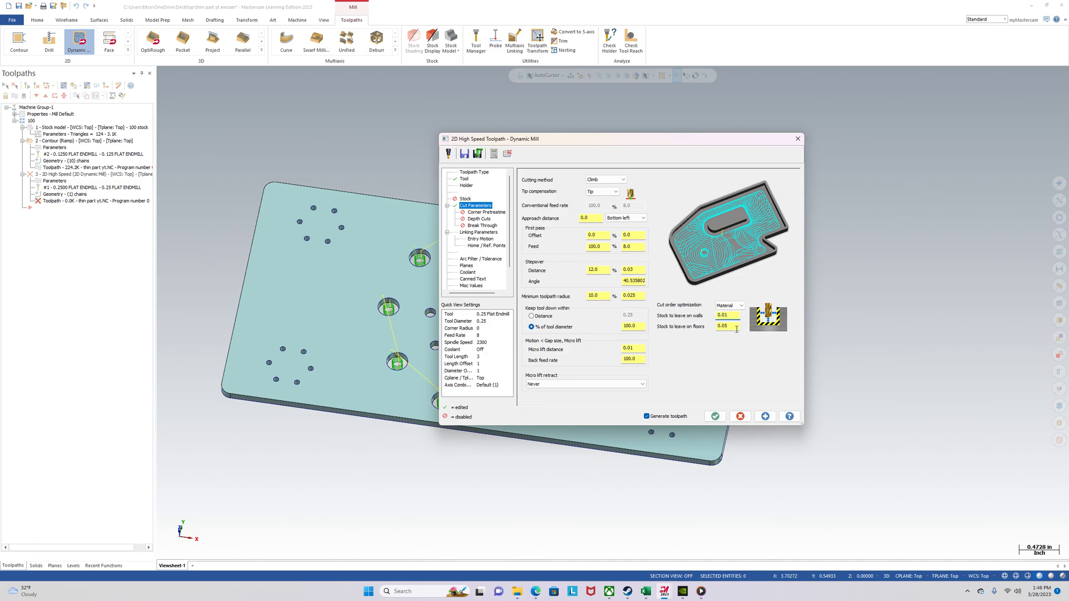
Pick the -0.1 cut depth from the hole edge, generate the toolpath and backplot it
{"action": "left_click", "coordinate": [480, 232]}
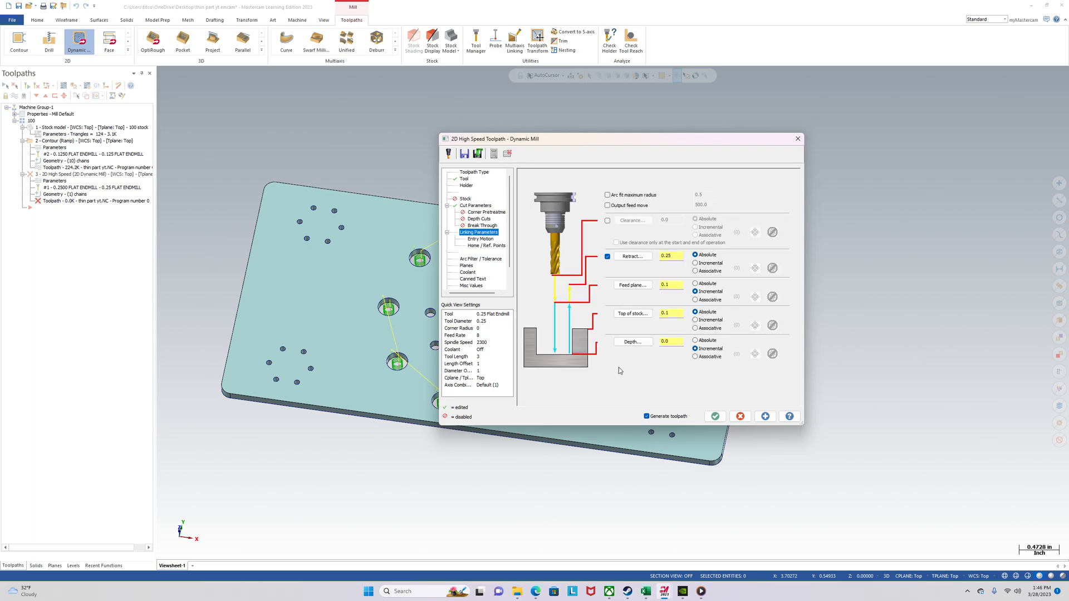
{"action": "left_click", "coordinate": [632, 343]}
{"action": "left_click", "coordinate": [496, 292]}
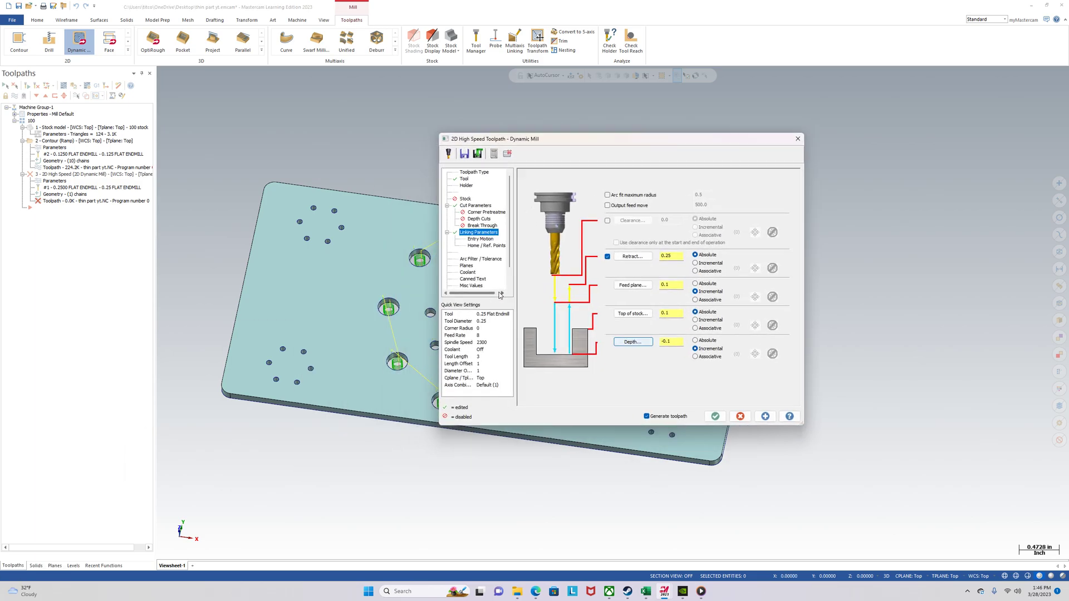
{"action": "left_click", "coordinate": [673, 342]}
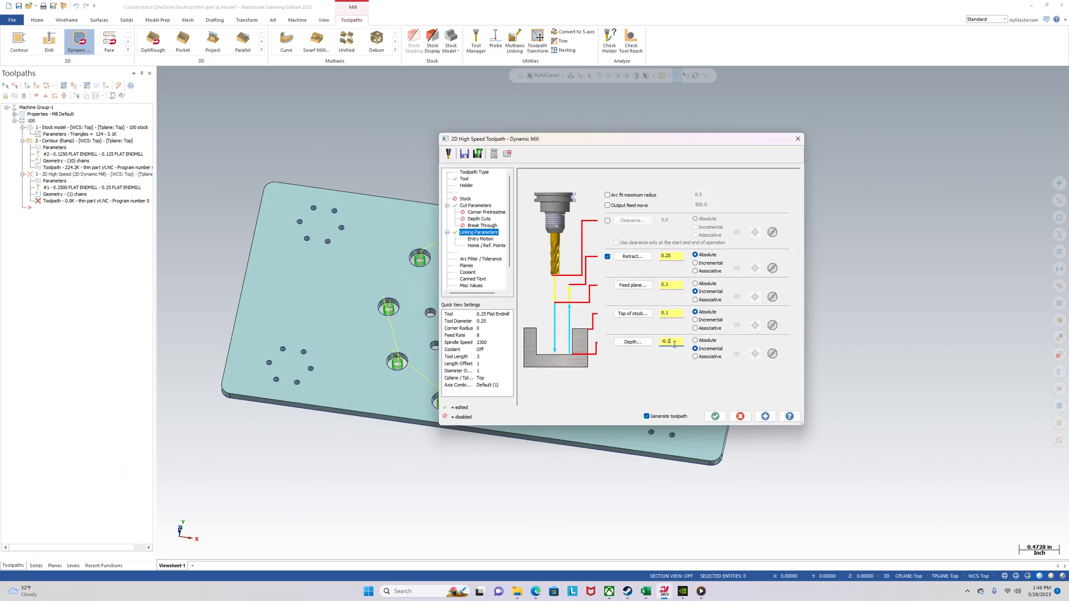
{"action": "left_click", "coordinate": [715, 416]}
{"action": "middle_click_drag", "start_coordinate": [501, 317], "coordinate": [485, 295]}
{"action": "left_click", "coordinate": [63, 87]}
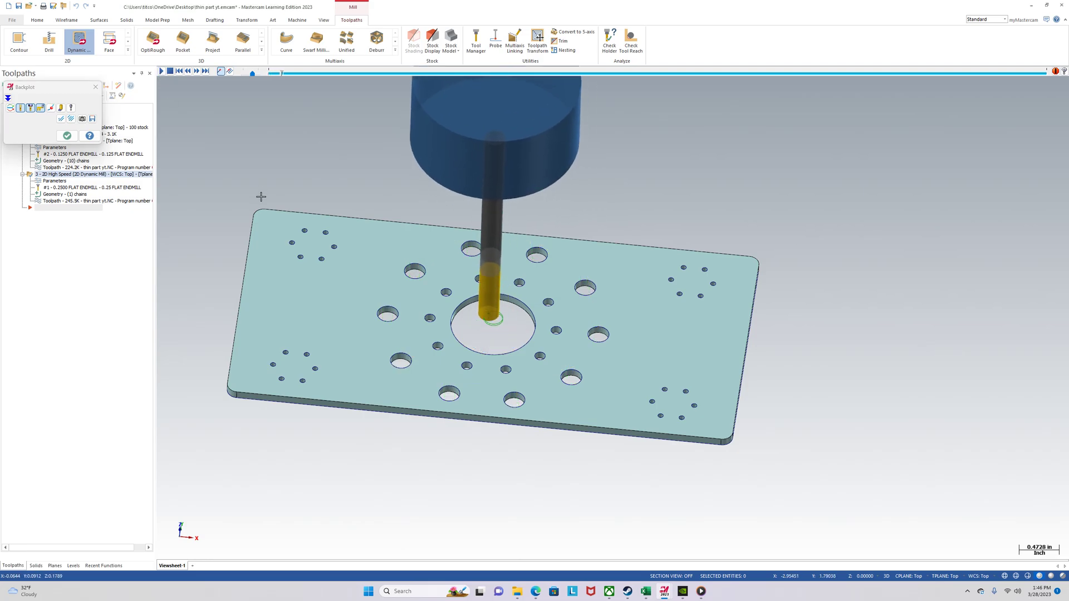
Change the Dynamic Mill helix entry plunge angle from 2.0 to 1.0 and regenerate it
{"action": "left_click", "coordinate": [96, 87]}
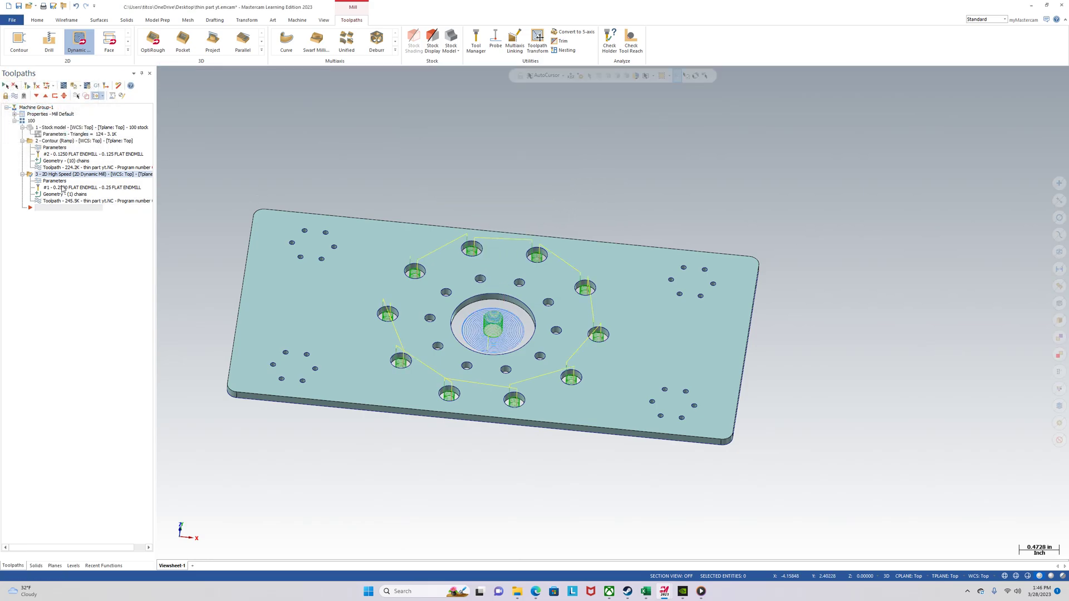
{"action": "left_click", "coordinate": [61, 181]}
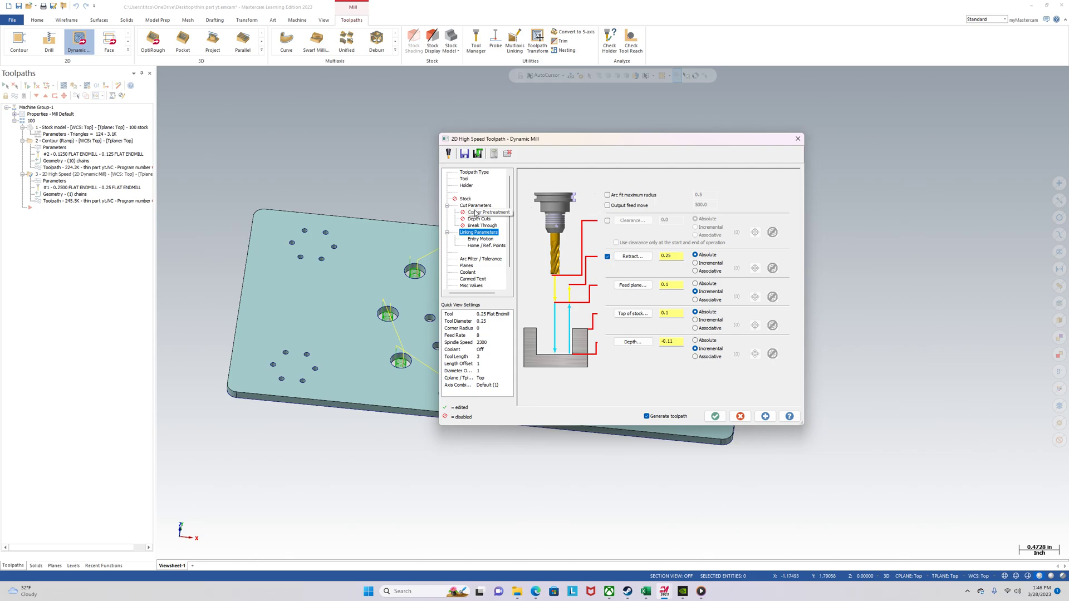
{"action": "left_click", "coordinate": [475, 205]}
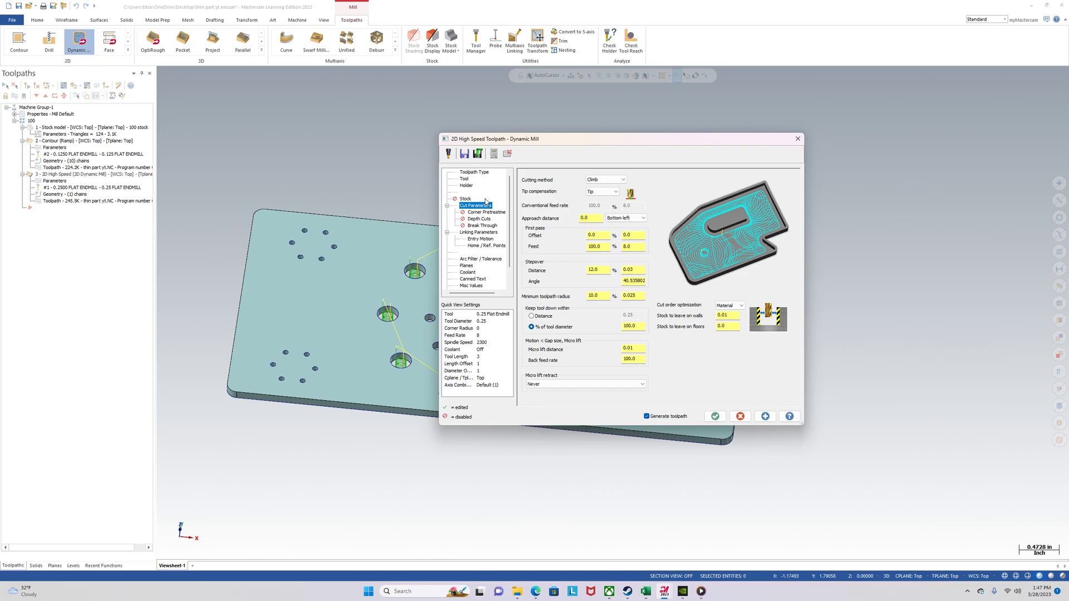
{"action": "left_click", "coordinate": [491, 240]}
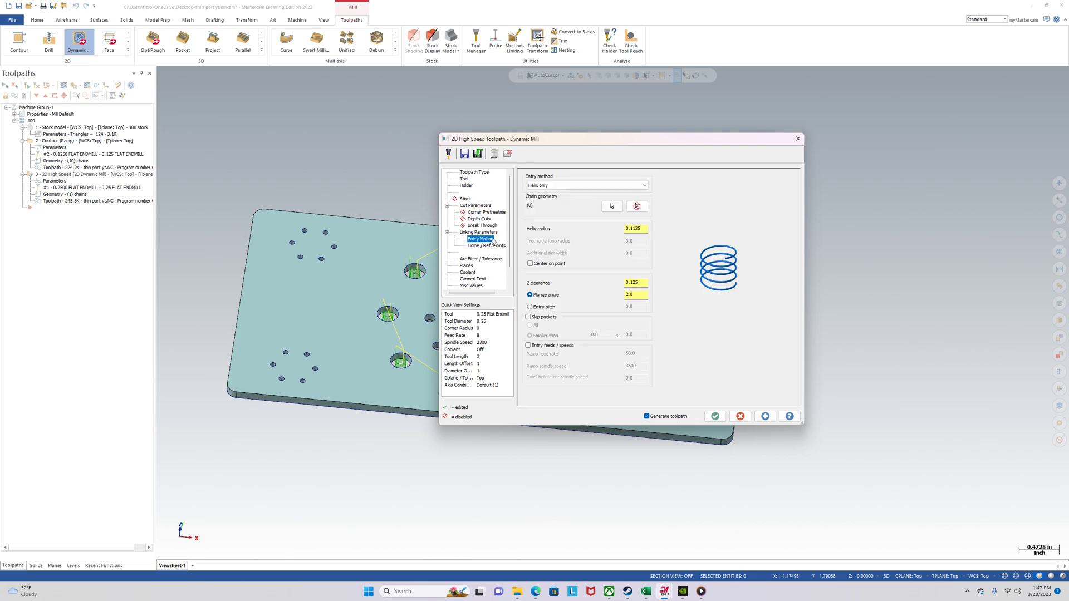
{"action": "left_click", "coordinate": [648, 229]}
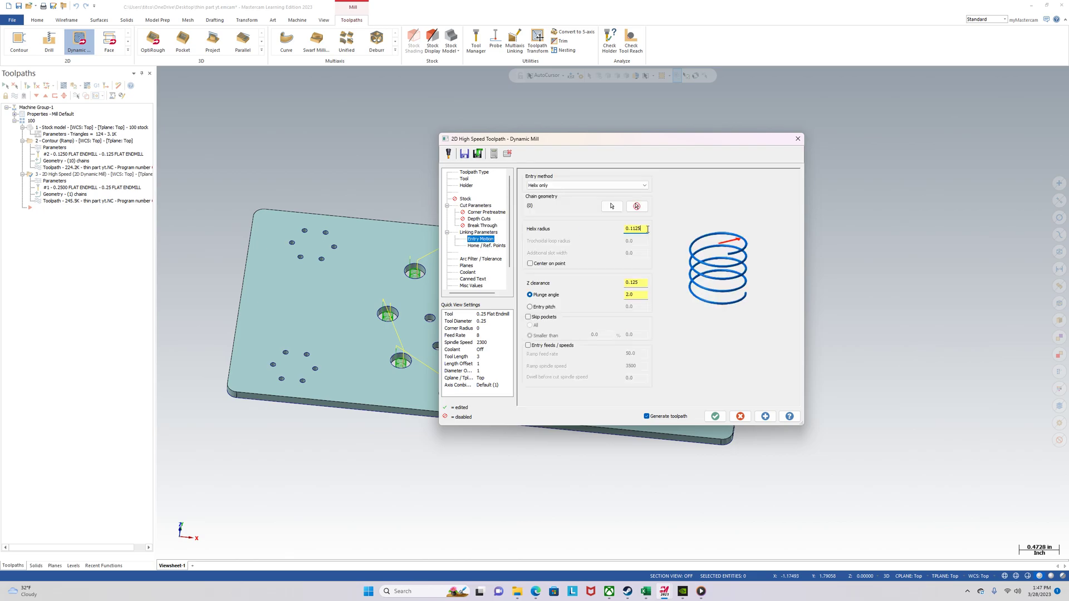
{"action": "left_click", "coordinate": [638, 294]}
{"action": "type", "text": "1"}
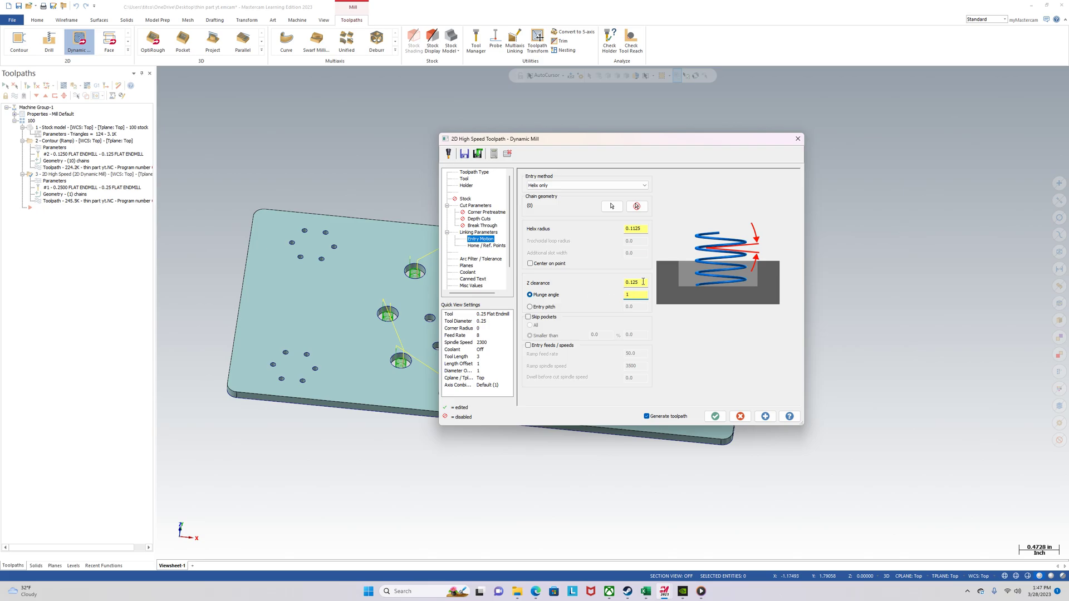
{"action": "left_click", "coordinate": [636, 282]}
{"action": "left_click", "coordinate": [715, 416]}
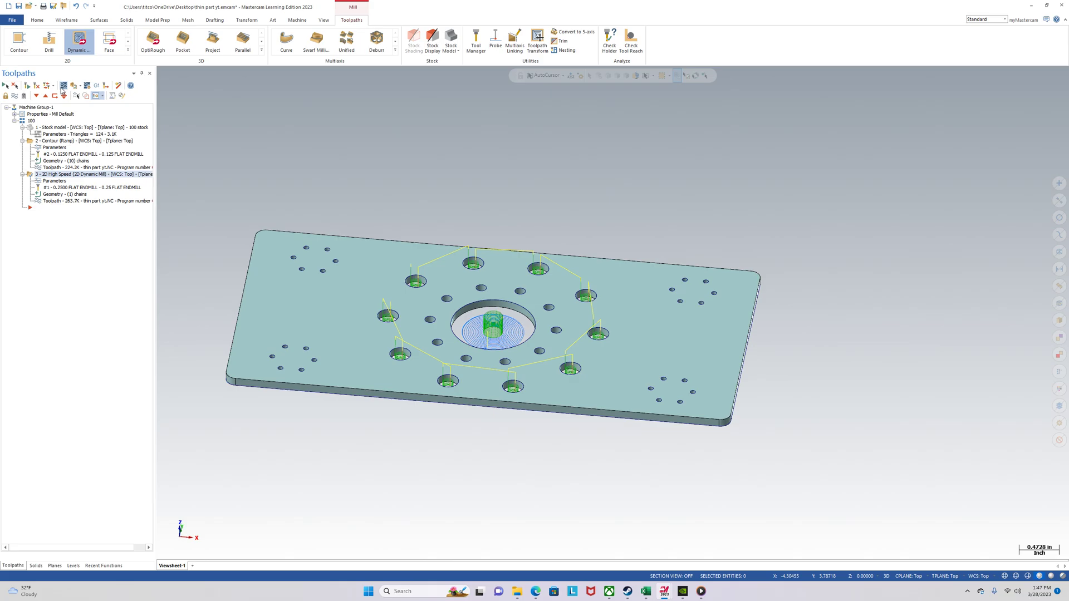
Replay the Dynamic Mill tool motion in Backplot, then close it
{"action": "left_click", "coordinate": [64, 85]}
{"action": "left_click", "coordinate": [163, 71]}
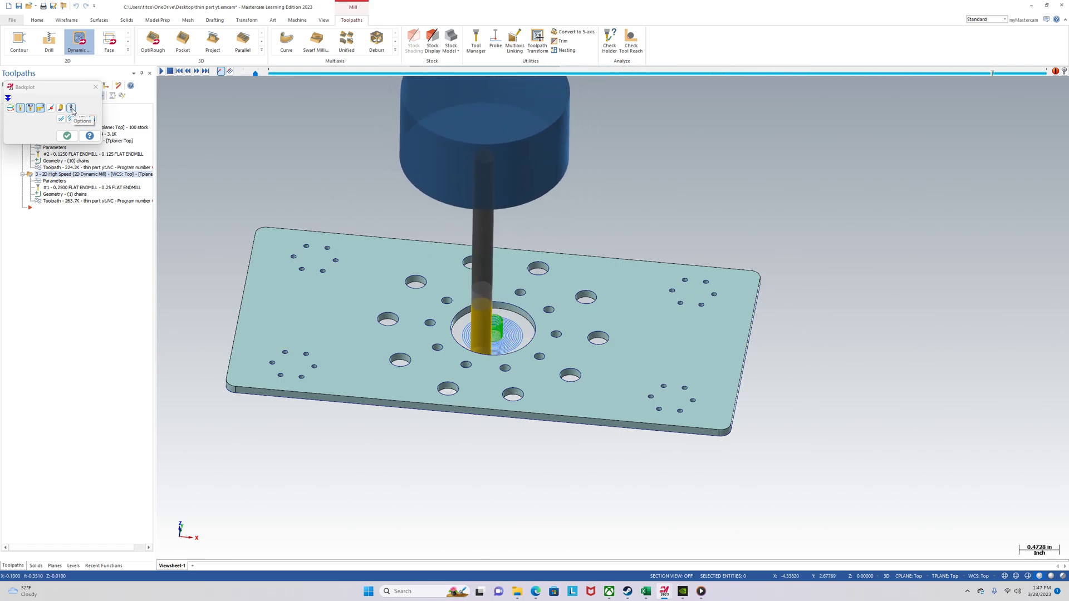
{"action": "left_click", "coordinate": [95, 86]}
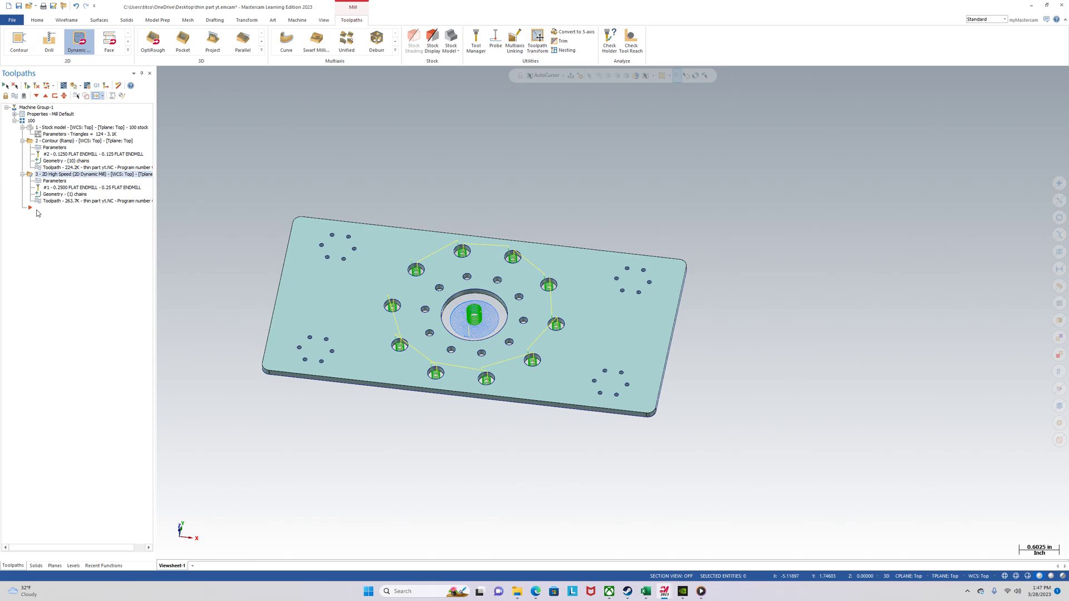
Chain the centre bore rim for a contour using the 0.25 Flat Endmill
{"action": "left_click", "coordinate": [19, 41]}
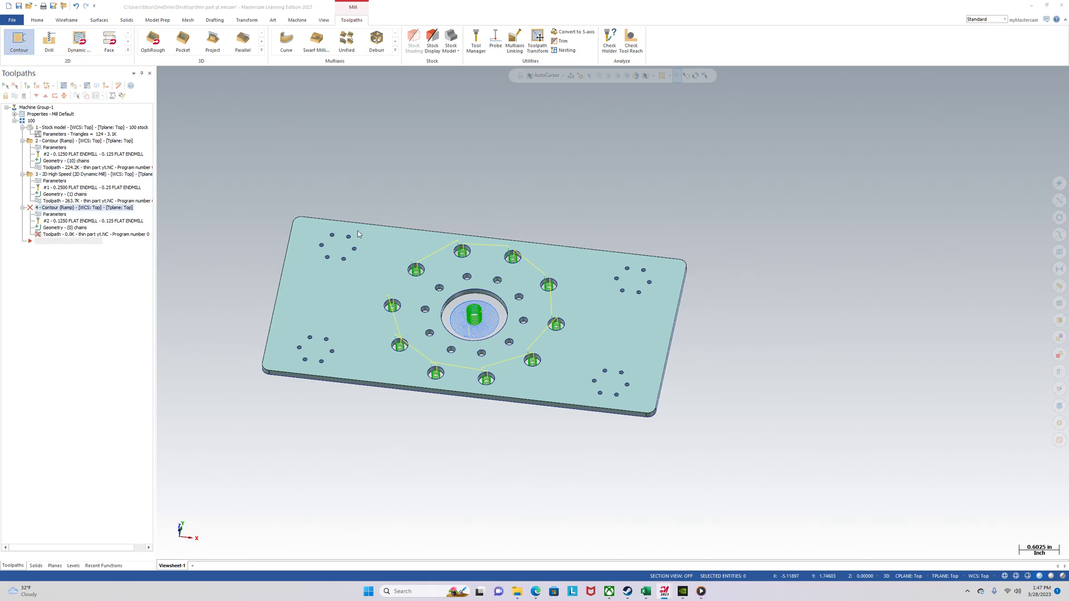
{"action": "left_click", "coordinate": [489, 288]}
{"action": "left_click", "coordinate": [18, 497]}
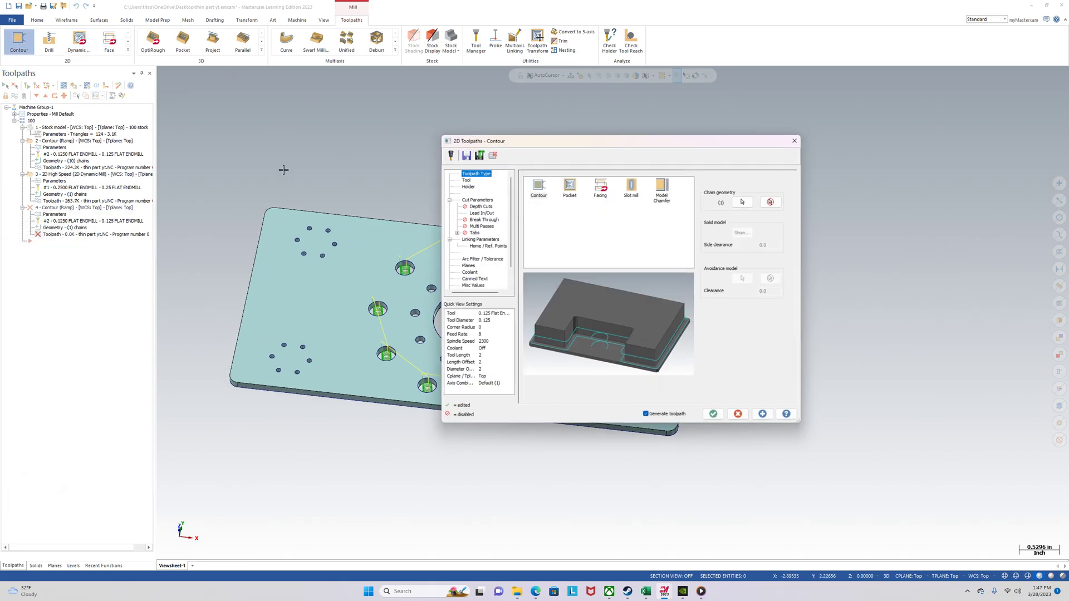
{"action": "left_click", "coordinate": [465, 178]}
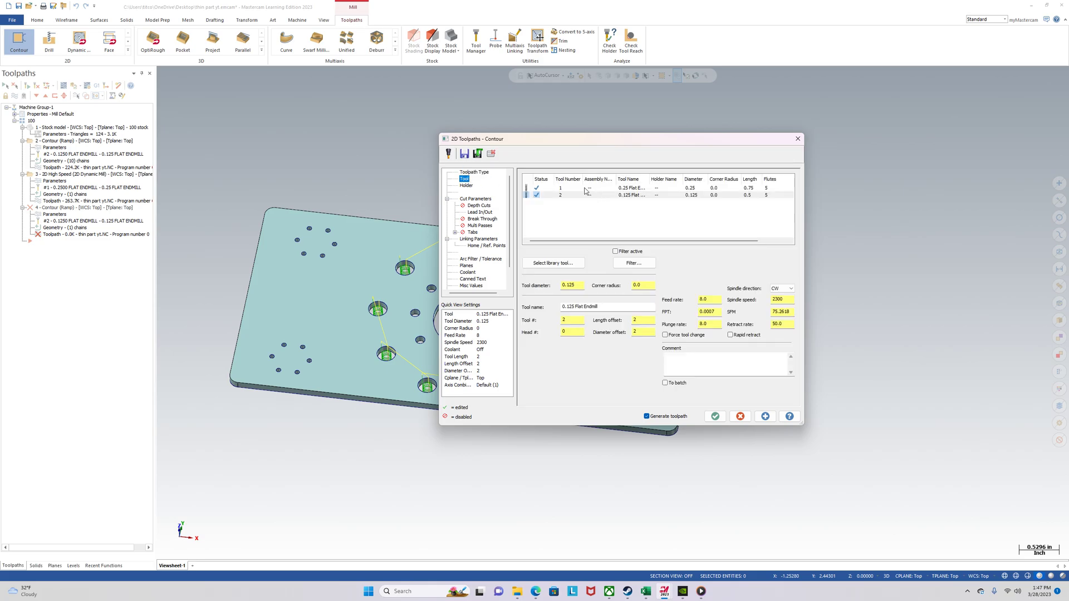
{"action": "left_click", "coordinate": [586, 188]}
Review the contour's cut, linking and multi-pass settings, then generate the toolpath
{"action": "left_click", "coordinate": [482, 200]}
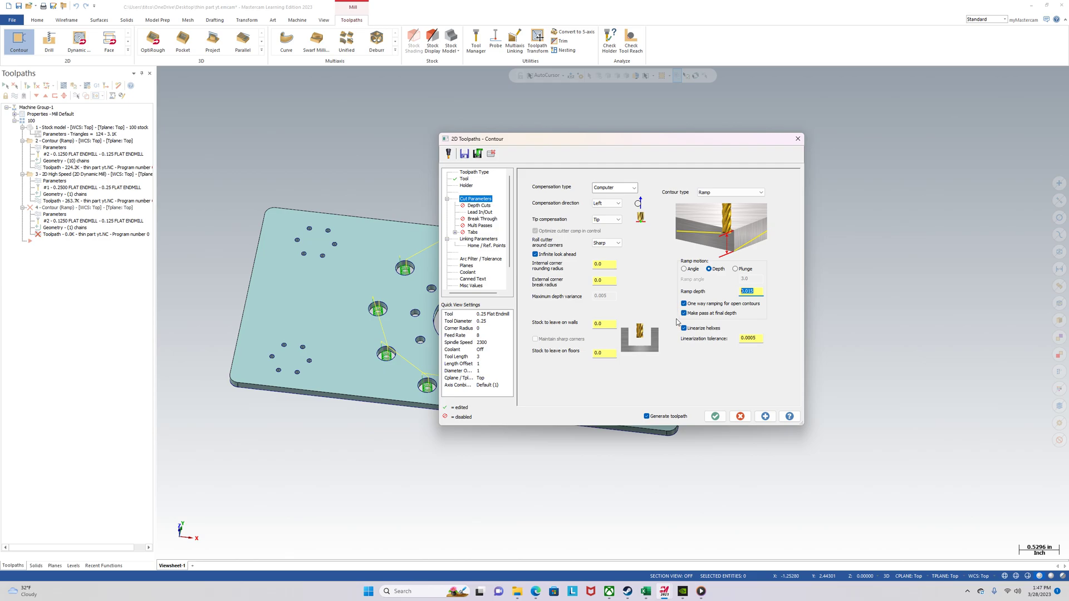
{"action": "left_click", "coordinate": [479, 239]}
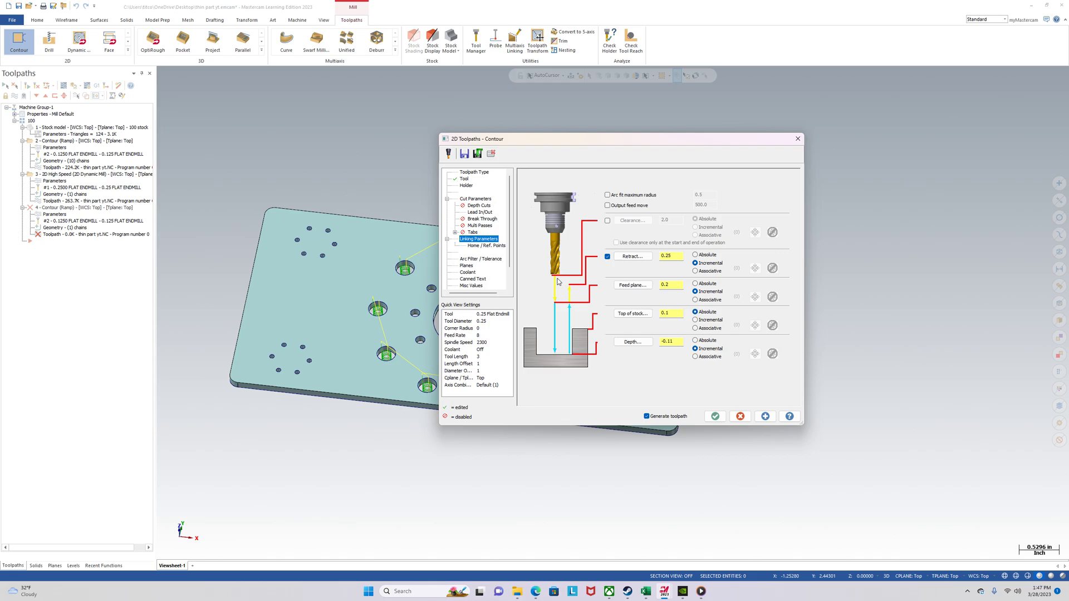
{"action": "left_click", "coordinate": [479, 226]}
{"action": "left_click", "coordinate": [485, 201]}
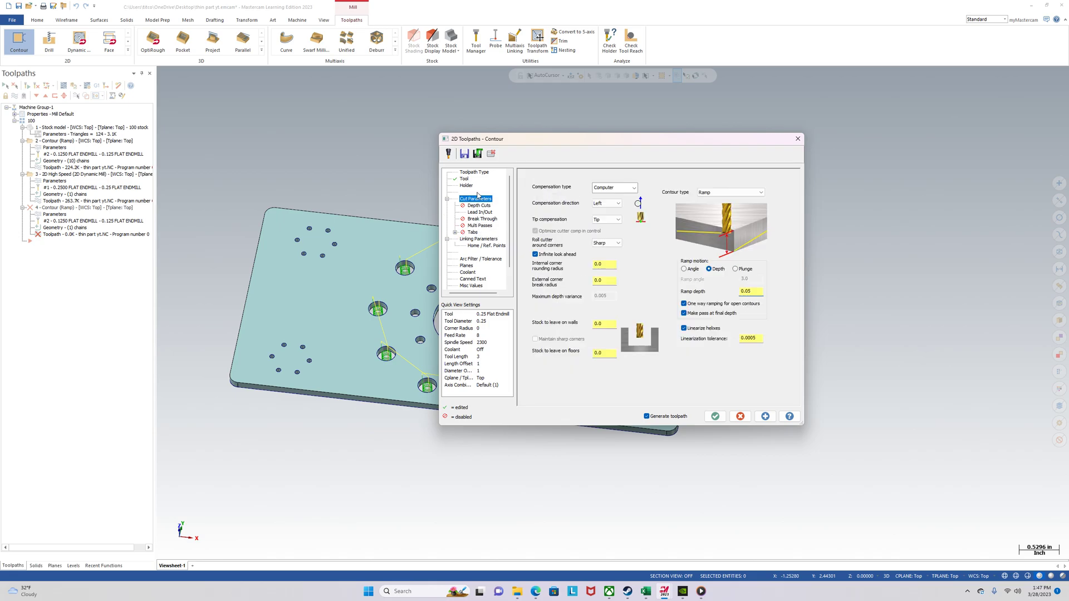
{"action": "left_click", "coordinate": [465, 178]}
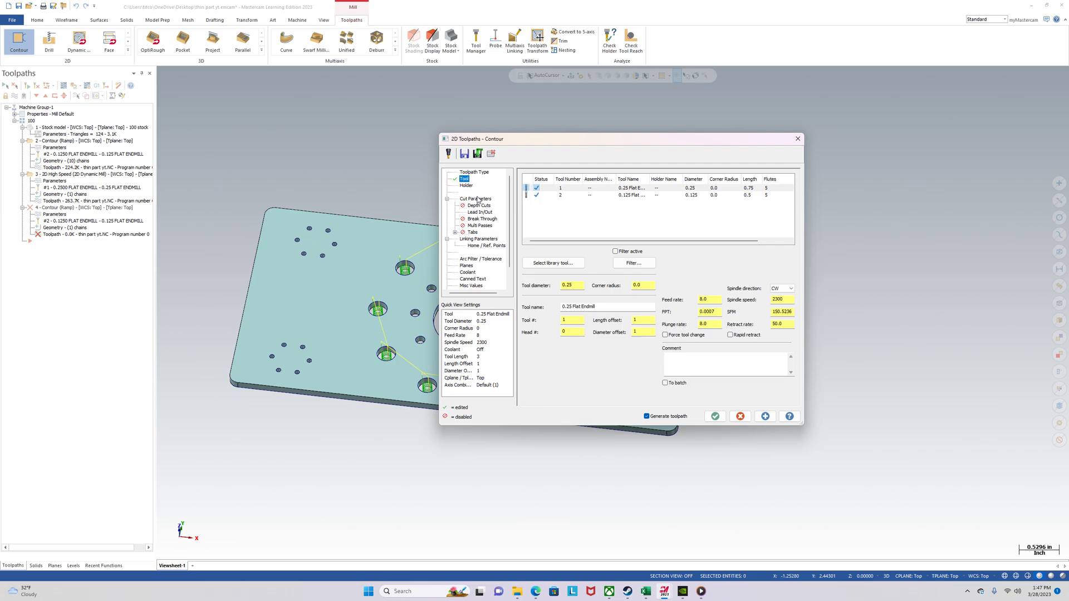
{"action": "left_click", "coordinate": [478, 199]}
{"action": "left_click", "coordinate": [715, 417]}
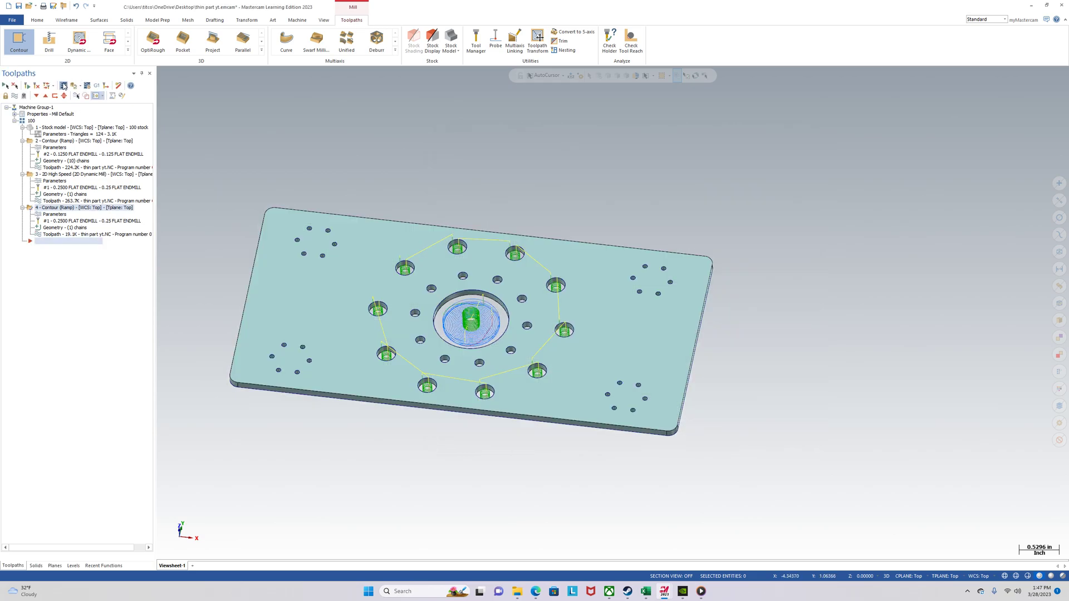
Backplot the ramp contour's tool motion around the bore
{"action": "left_click", "coordinate": [64, 85]}
{"action": "left_click", "coordinate": [162, 72]}
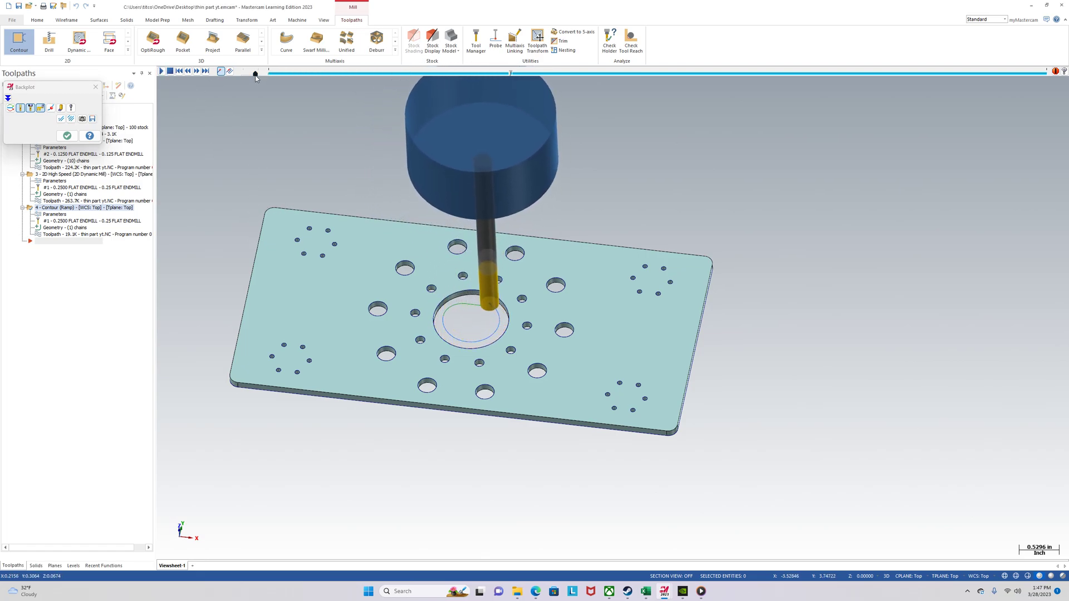
{"action": "middle_click_drag", "start_coordinate": [534, 334], "coordinate": [540, 301]}
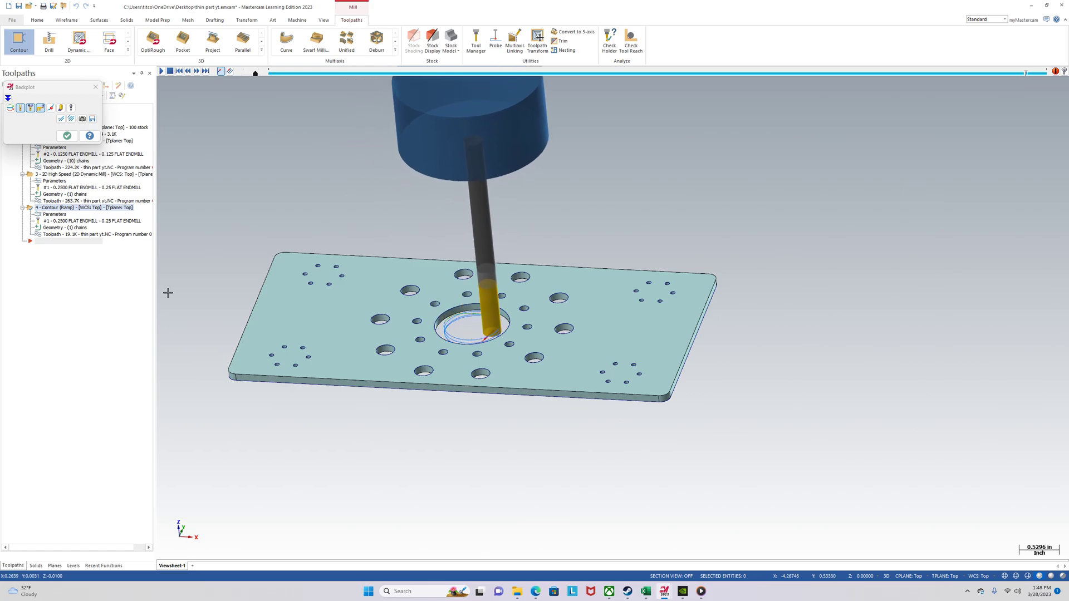
{"action": "left_click", "coordinate": [67, 135]}
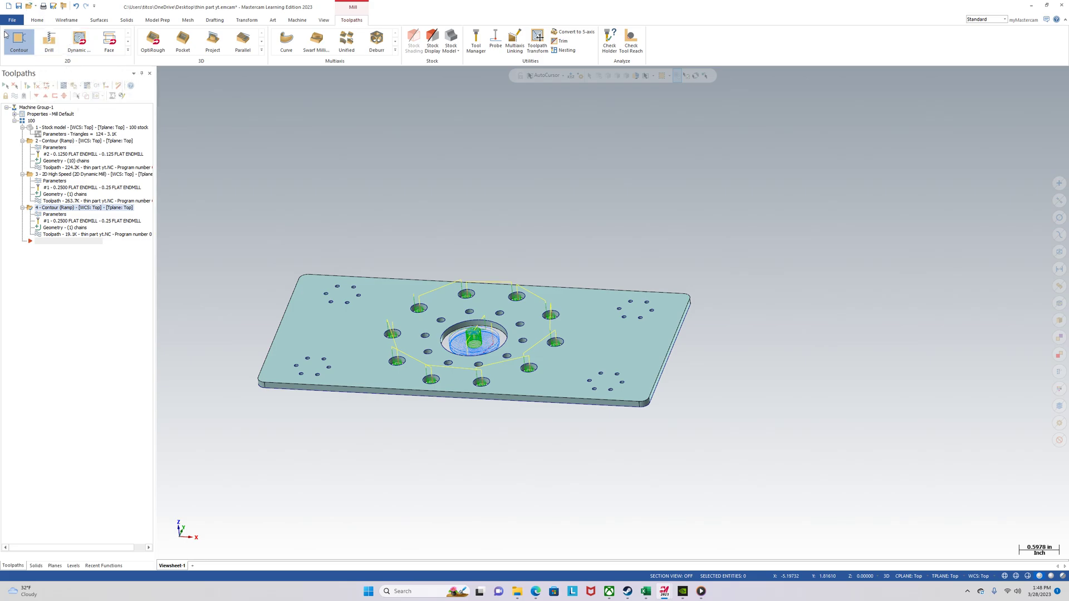
Analyze a toolpath entity and then a small hole with Dynamic analysis
{"action": "left_click", "coordinate": [36, 20]}
{"action": "left_click", "coordinate": [443, 32]}
{"action": "scroll", "coordinate": [434, 301], "scroll_direction": "up", "scroll_amount": 2}
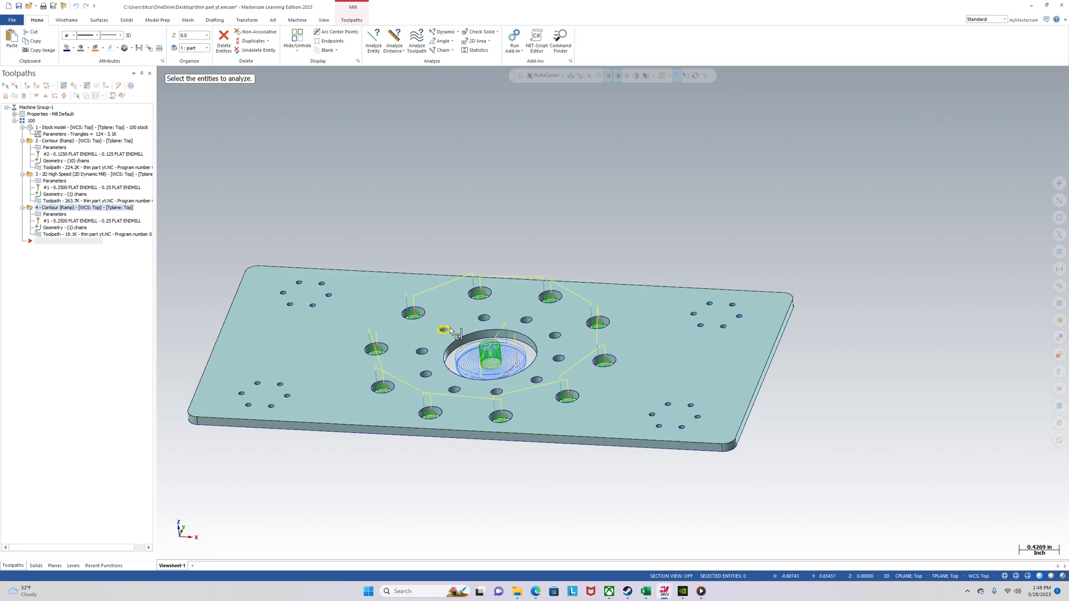
{"action": "left_click", "coordinate": [450, 329]}
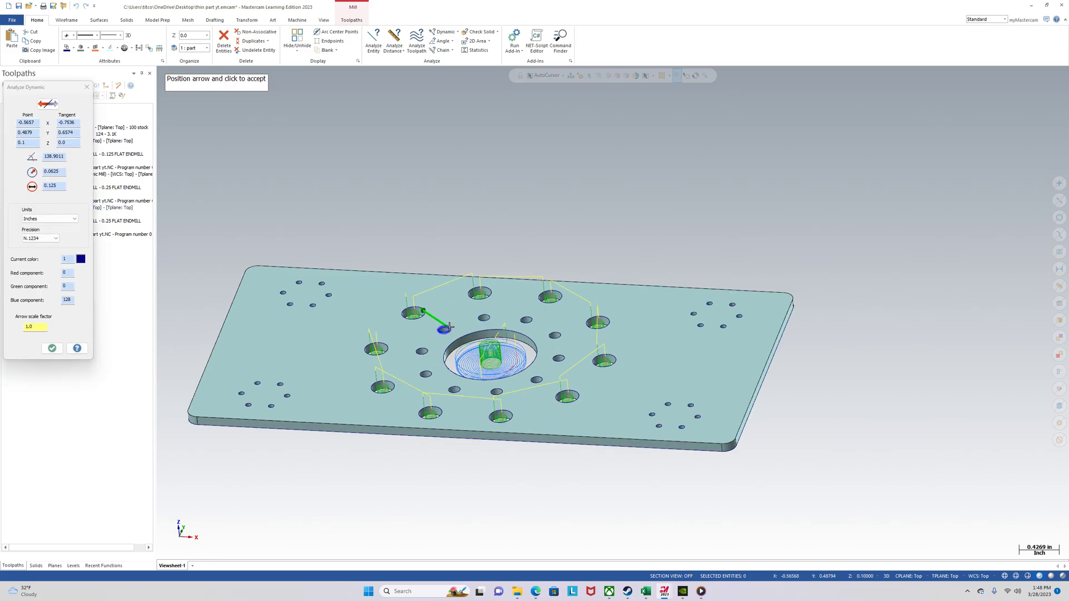
{"action": "left_click", "coordinate": [86, 87]}
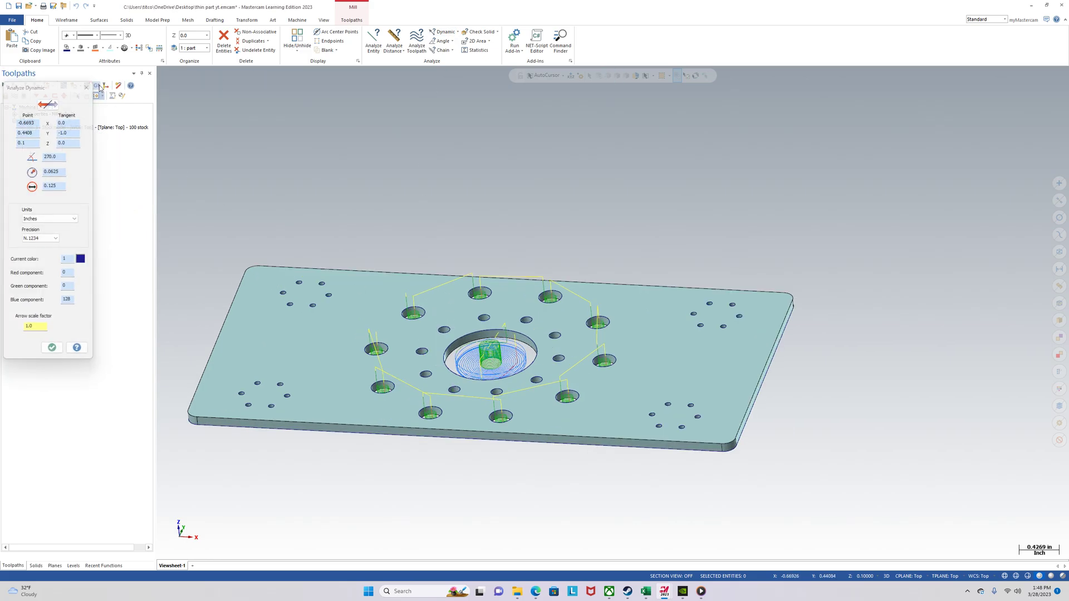
{"action": "left_click", "coordinate": [447, 32]}
{"action": "scroll", "coordinate": [369, 255], "scroll_direction": "up", "scroll_amount": 2}
{"action": "left_click", "coordinate": [322, 302]}
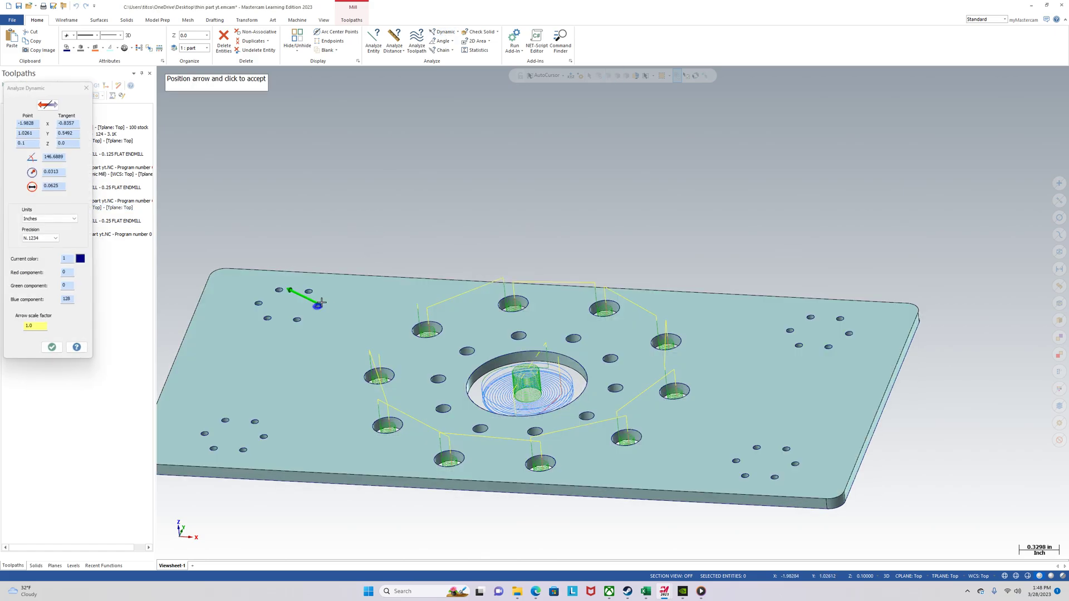
{"action": "left_click", "coordinate": [86, 88]}
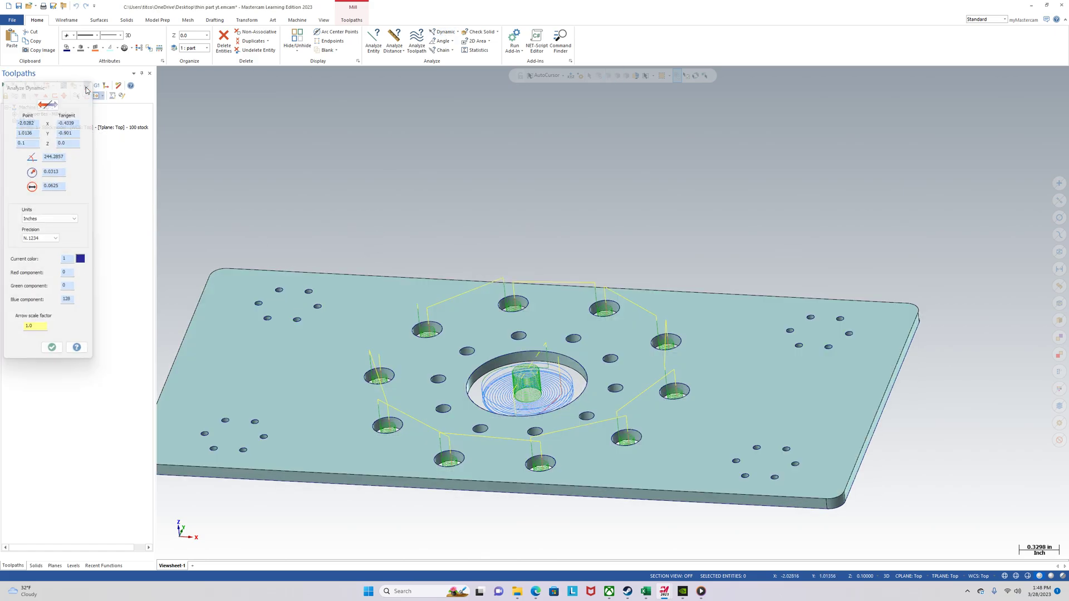
Collapse operations 2 and 3 in the toolpath list
{"action": "middle_click_drag", "start_coordinate": [520, 220], "coordinate": [517, 229]}
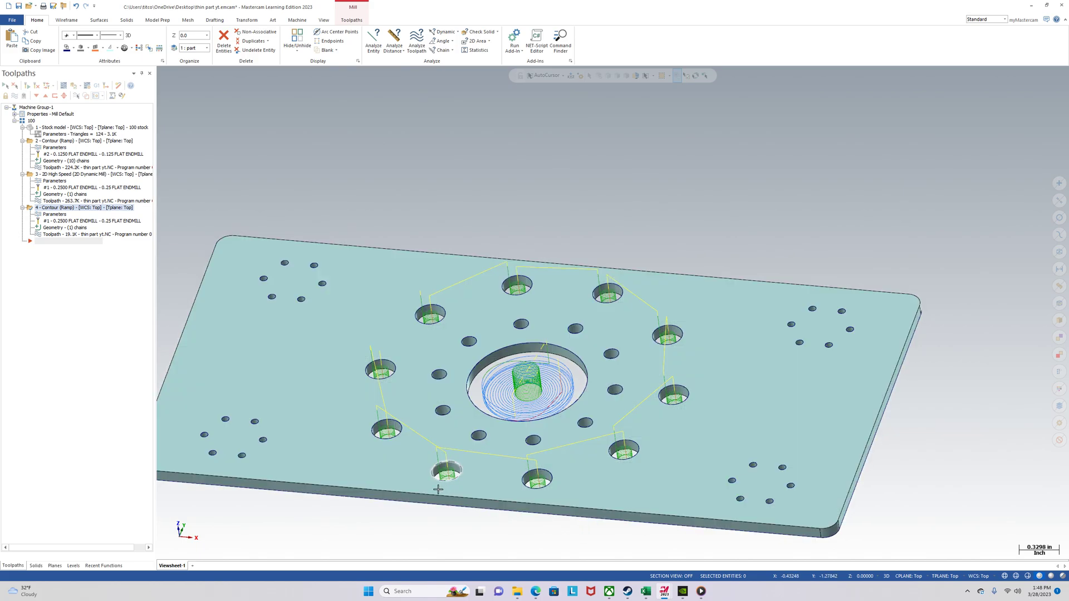
{"action": "left_click", "coordinate": [22, 141]}
{"action": "left_click", "coordinate": [22, 147]}
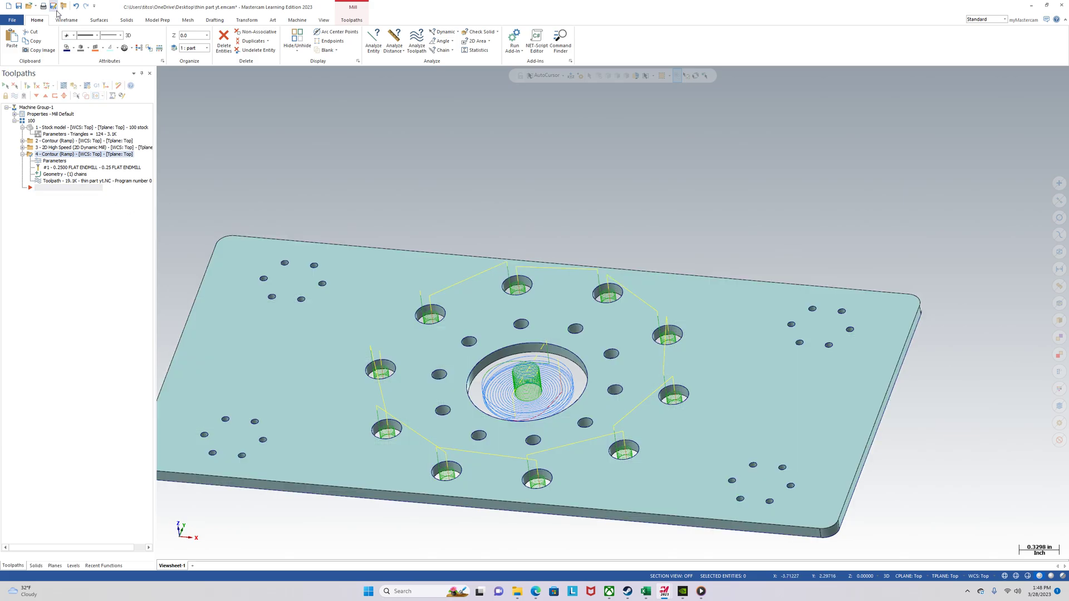
Start a contour toolpath chaining all ten small holes around the centre pocket
{"action": "left_click", "coordinate": [350, 24]}
{"action": "left_click", "coordinate": [19, 42]}
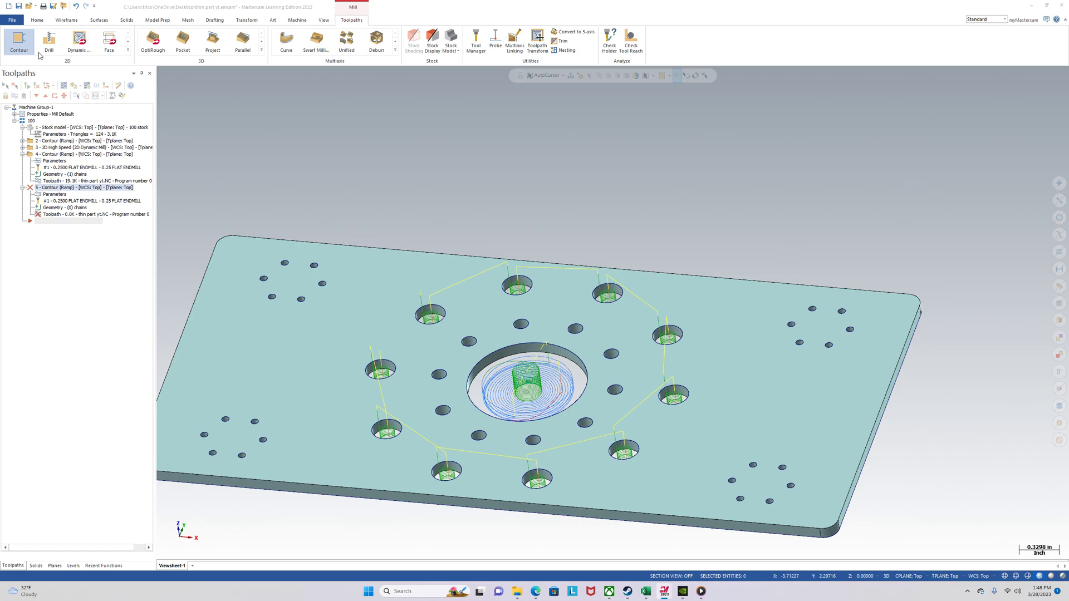
{"action": "scroll", "coordinate": [473, 343], "scroll_direction": "up", "scroll_amount": 1}
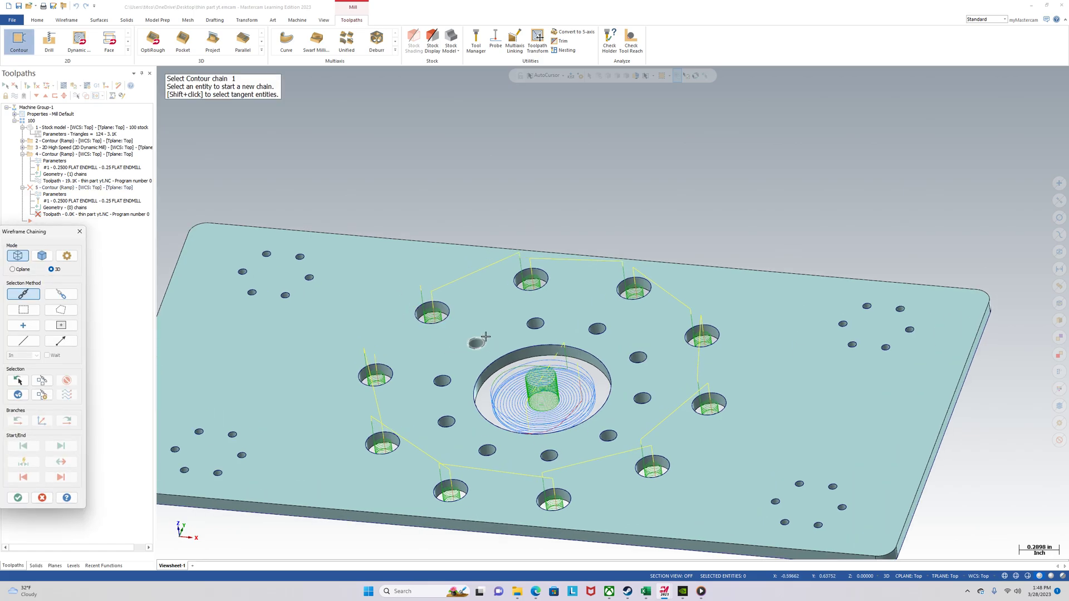
{"action": "left_click", "coordinate": [476, 343]}
{"action": "left_click", "coordinate": [441, 381]}
{"action": "left_click", "coordinate": [446, 422]}
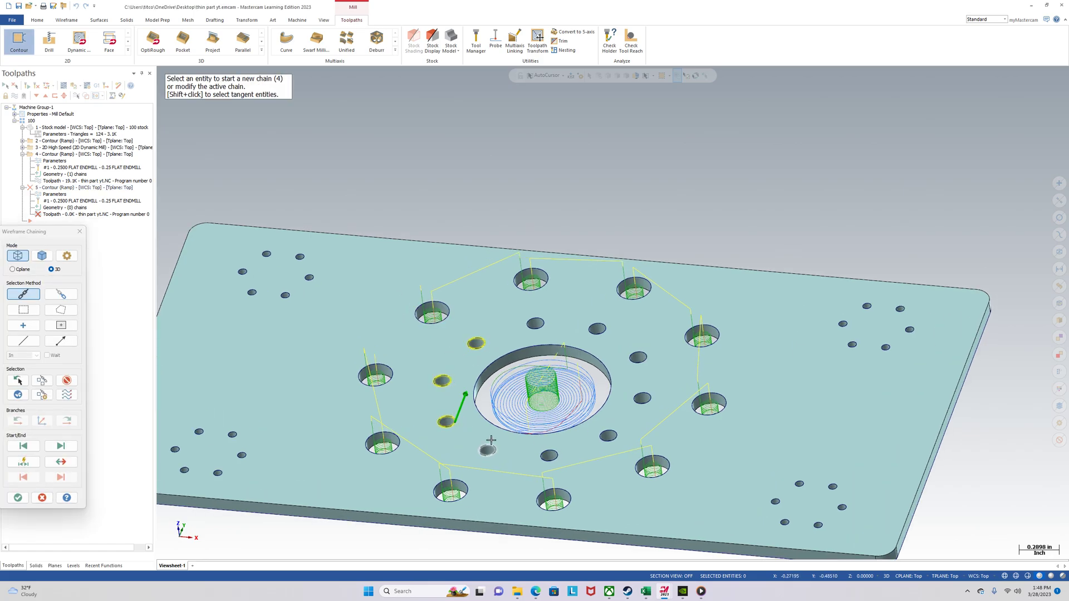
{"action": "left_click", "coordinate": [488, 447]}
{"action": "left_click", "coordinate": [548, 455]}
{"action": "left_click", "coordinate": [609, 435]}
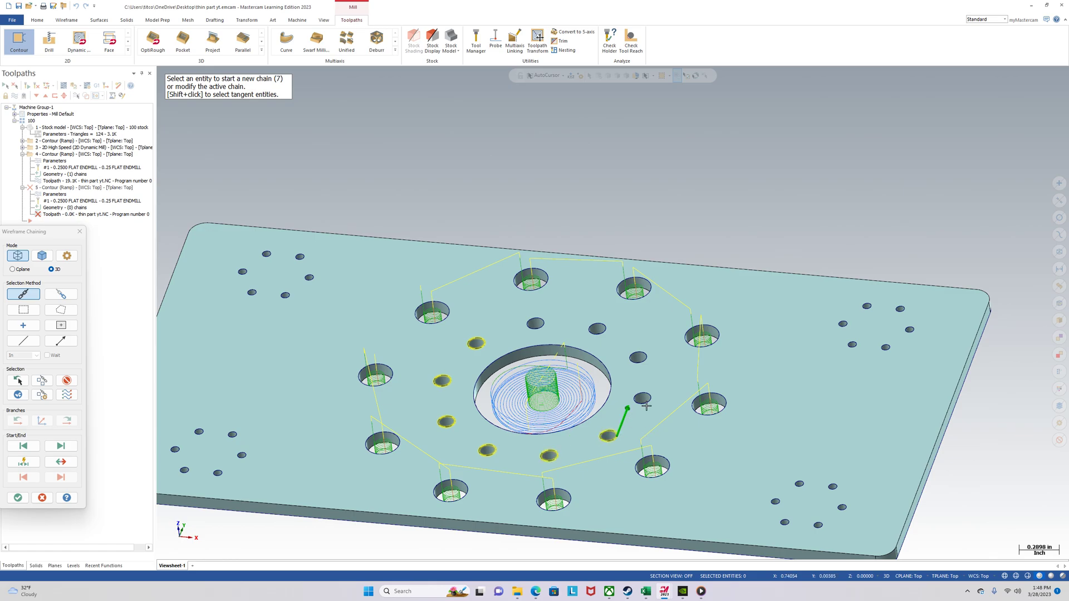
{"action": "left_click", "coordinate": [643, 399]}
{"action": "left_click", "coordinate": [637, 357]}
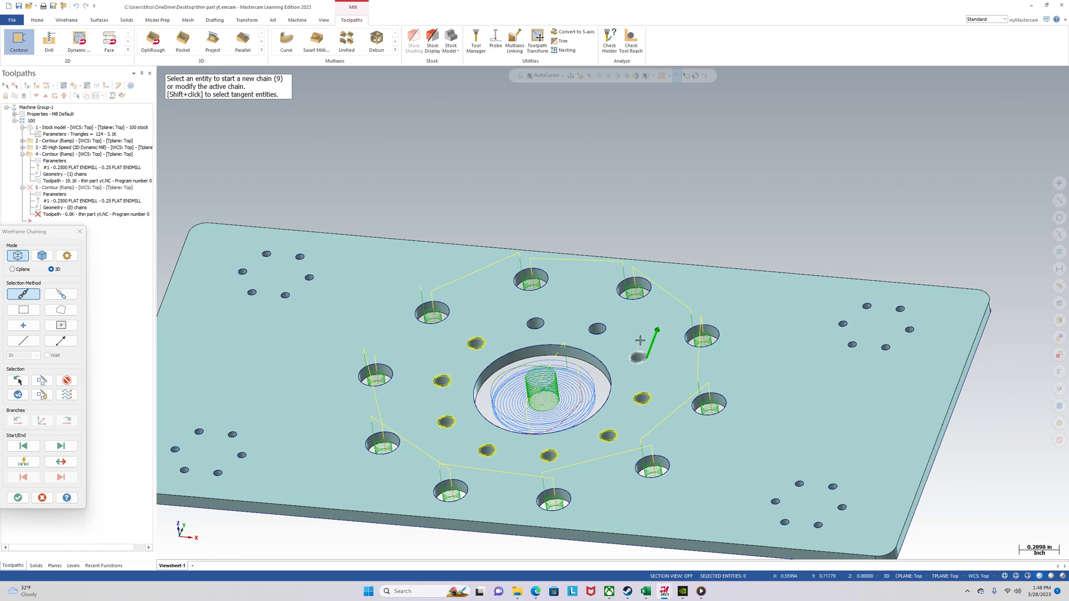
{"action": "left_click", "coordinate": [597, 327]}
{"action": "left_click", "coordinate": [541, 320]}
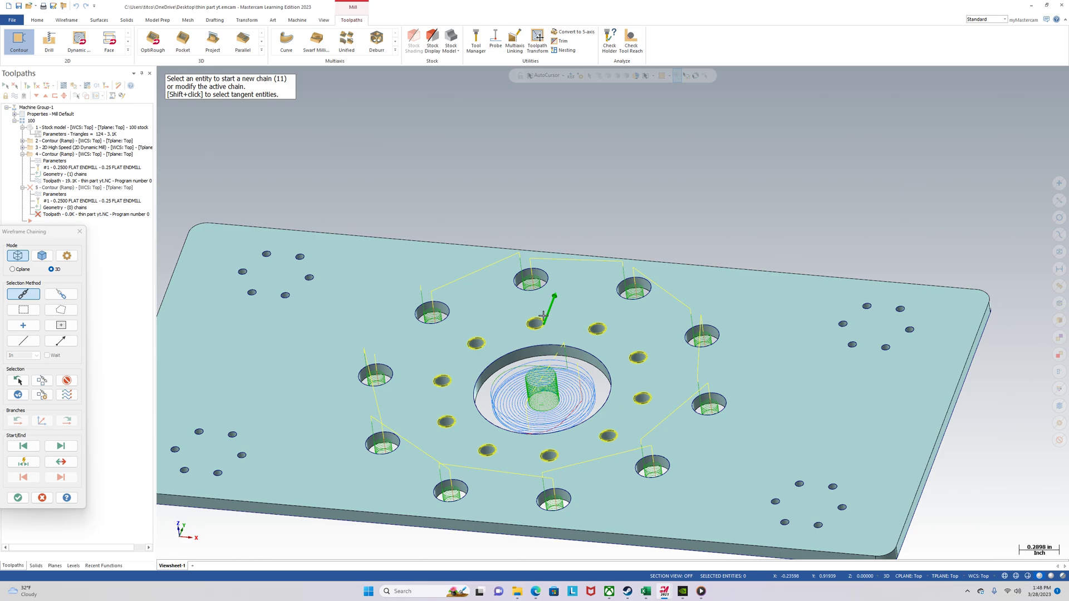
{"action": "left_click", "coordinate": [17, 497]}
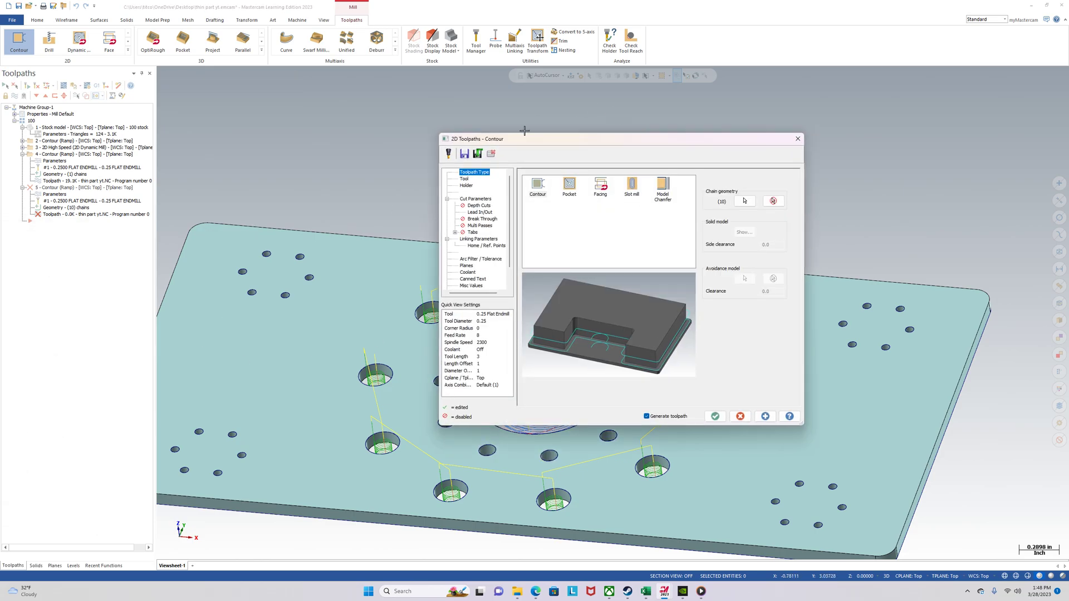
Show the contour's tool page and begin, then cancel, defining a new tool
{"action": "left_click", "coordinate": [465, 179]}
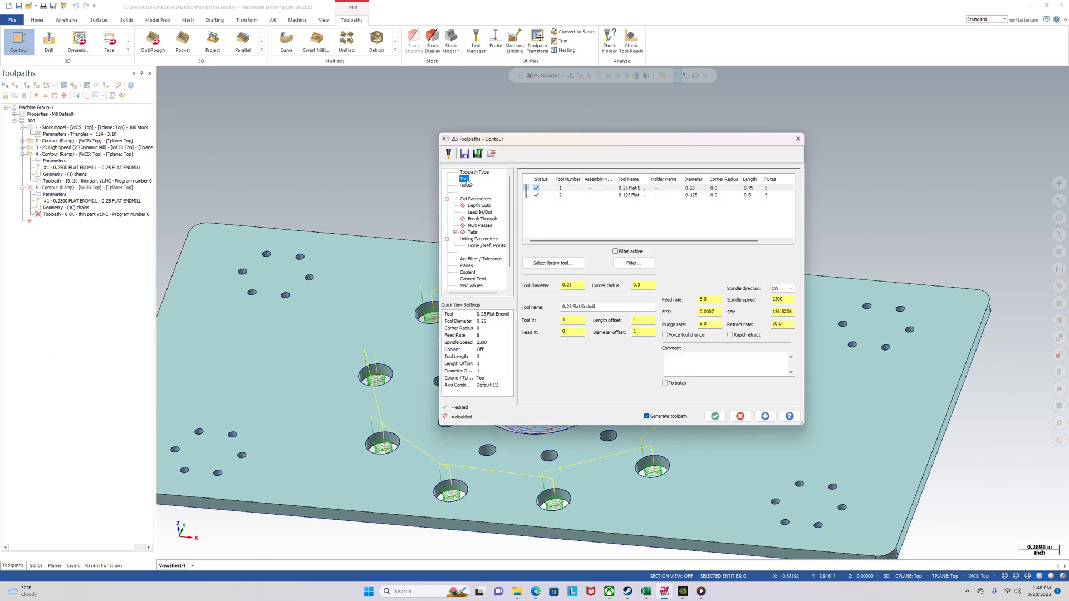
{"action": "right_click", "coordinate": [554, 215]}
{"action": "left_click", "coordinate": [577, 227]}
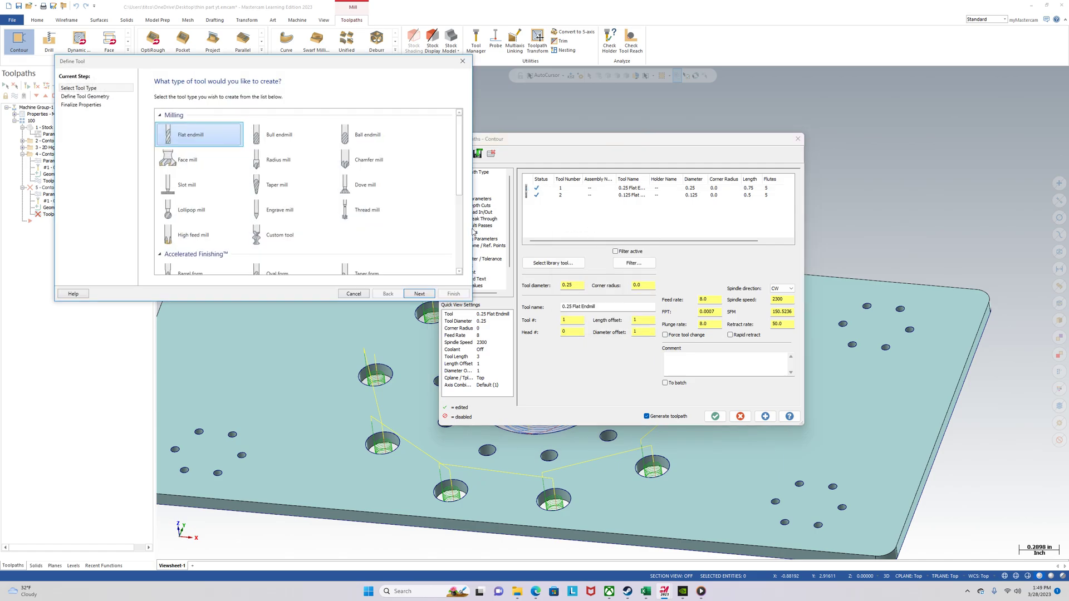
{"action": "left_click", "coordinate": [462, 60]}
Filter the tool library to flat endmills and add the 3/32 flat endmill
{"action": "left_click", "coordinate": [577, 266]}
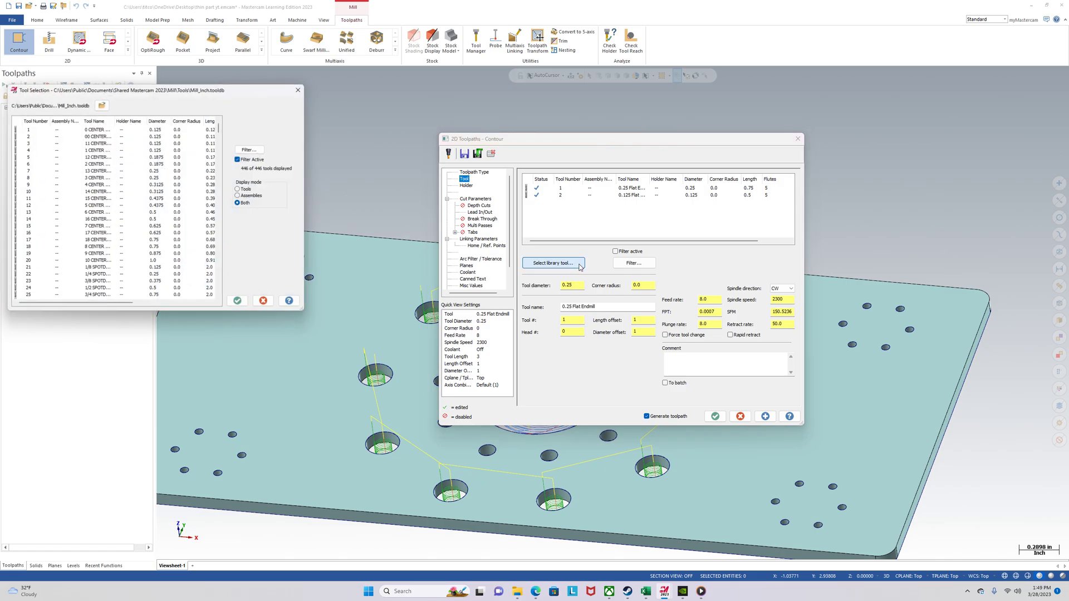
{"action": "left_click", "coordinate": [253, 148]}
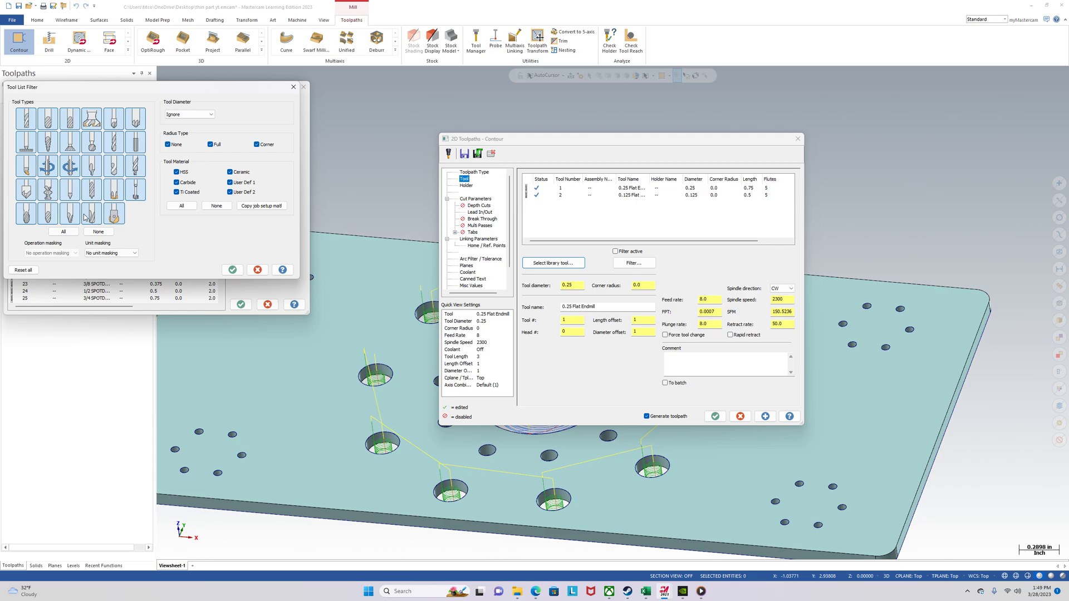
{"action": "left_click", "coordinate": [98, 231]}
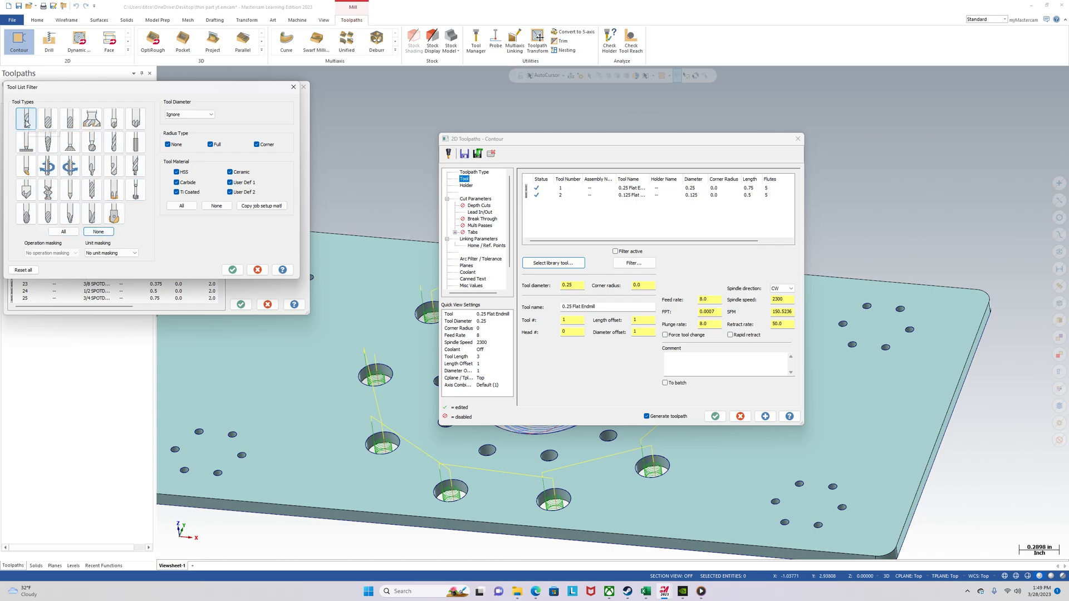
{"action": "left_click", "coordinate": [26, 120]}
{"action": "key", "text": "Return"}
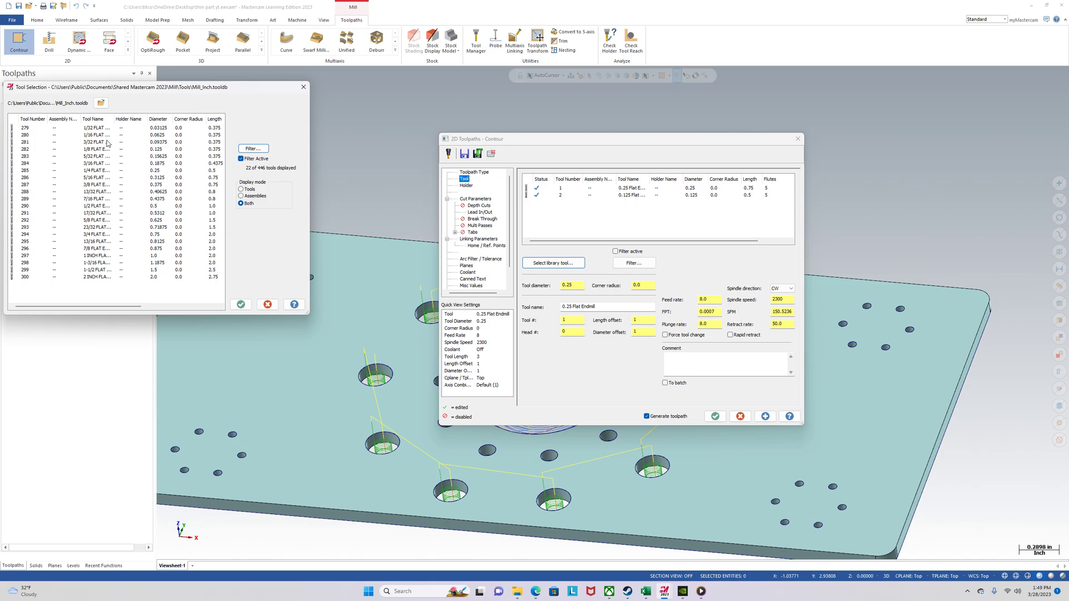
{"action": "left_click", "coordinate": [106, 143]}
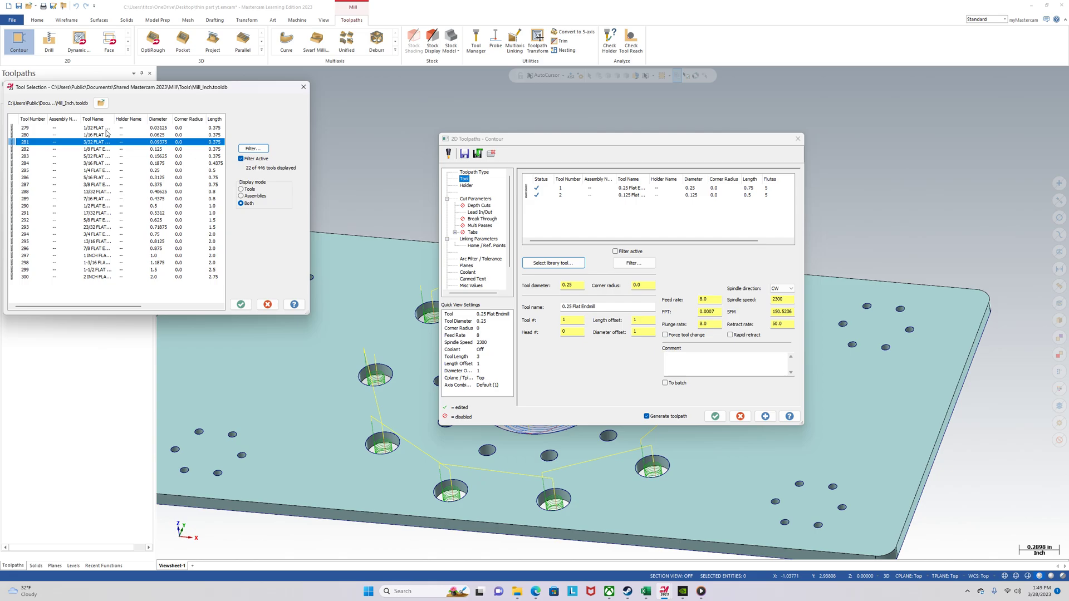
{"action": "double_click", "coordinate": [105, 142]}
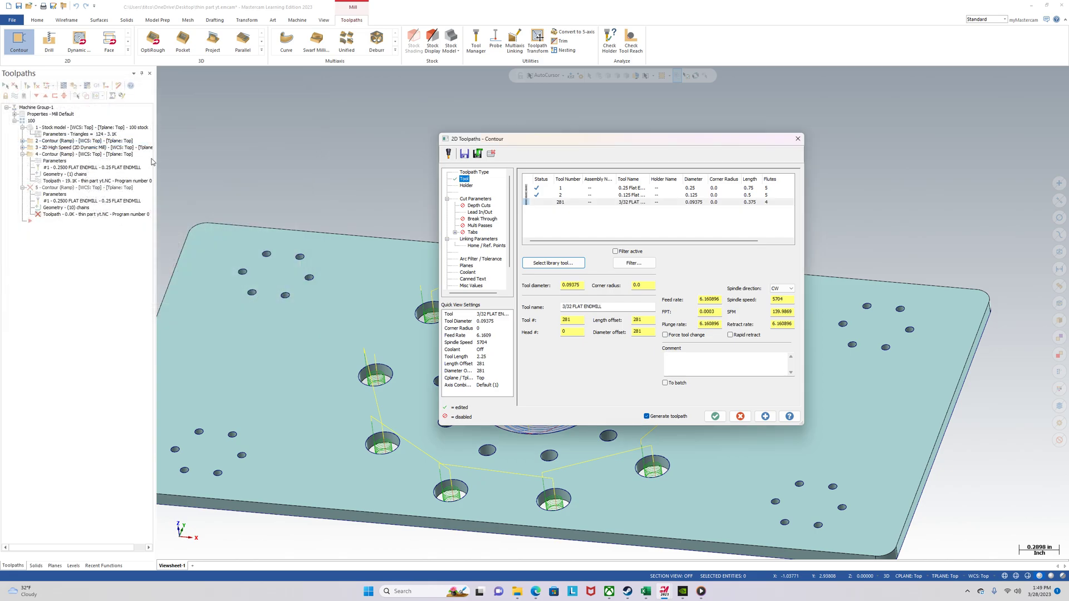
Edit the 3/32 endmill to be tool number 3 with 5 flutes
{"action": "right_click", "coordinate": [567, 202]}
{"action": "left_click", "coordinate": [592, 224]}
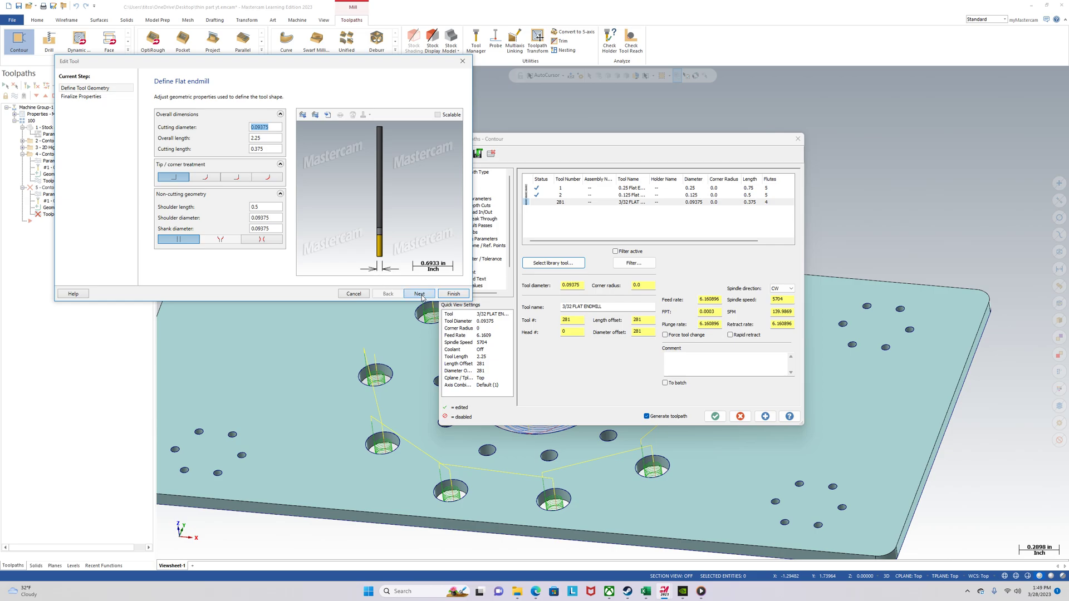
{"action": "left_click", "coordinate": [419, 294]}
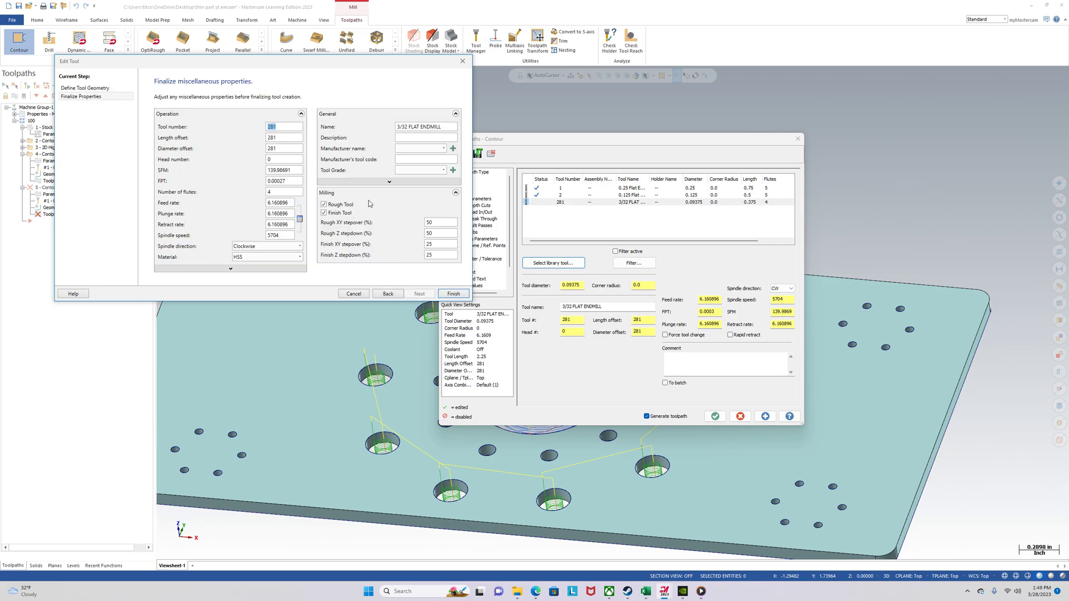
{"action": "type", "text": "3"}
{"action": "key", "text": "Tab"}
{"action": "key", "text": "Tab"}
{"action": "key", "text": "Tab"}
{"action": "key", "text": "Tab"}
{"action": "key", "text": "Tab"}
{"action": "key", "text": "Tab"}
{"action": "type", "text": "5"}
{"action": "key", "text": "Tab"}
Enter 0.09375 tool diameter and 0.0002 IPT for titanium, giving 6108 RPM and 6.11 IPM
{"action": "left_click", "coordinate": [536, 592]}
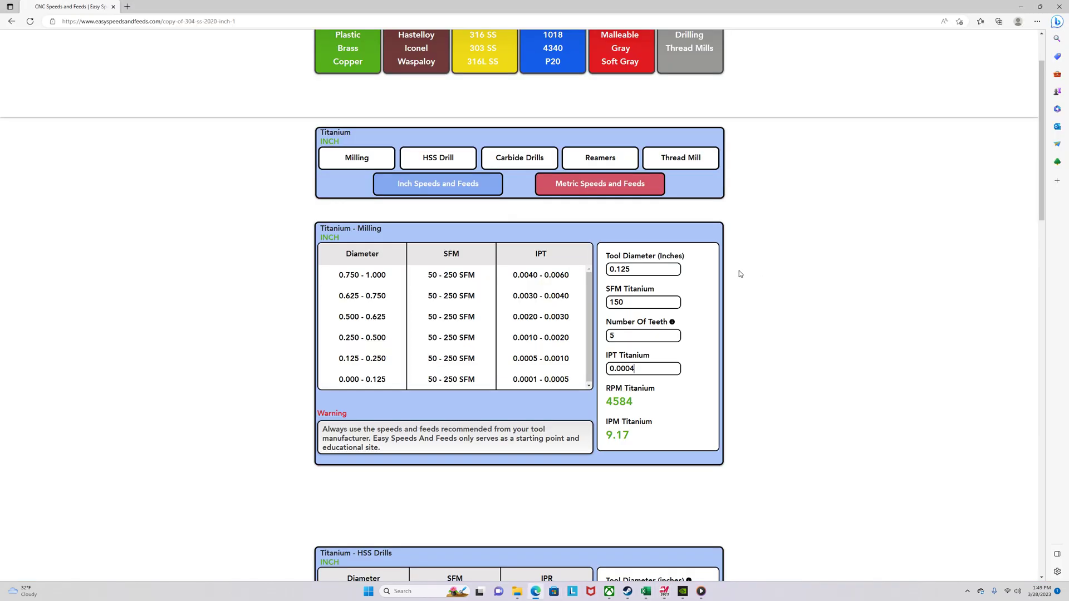
{"action": "double_click", "coordinate": [619, 270]}
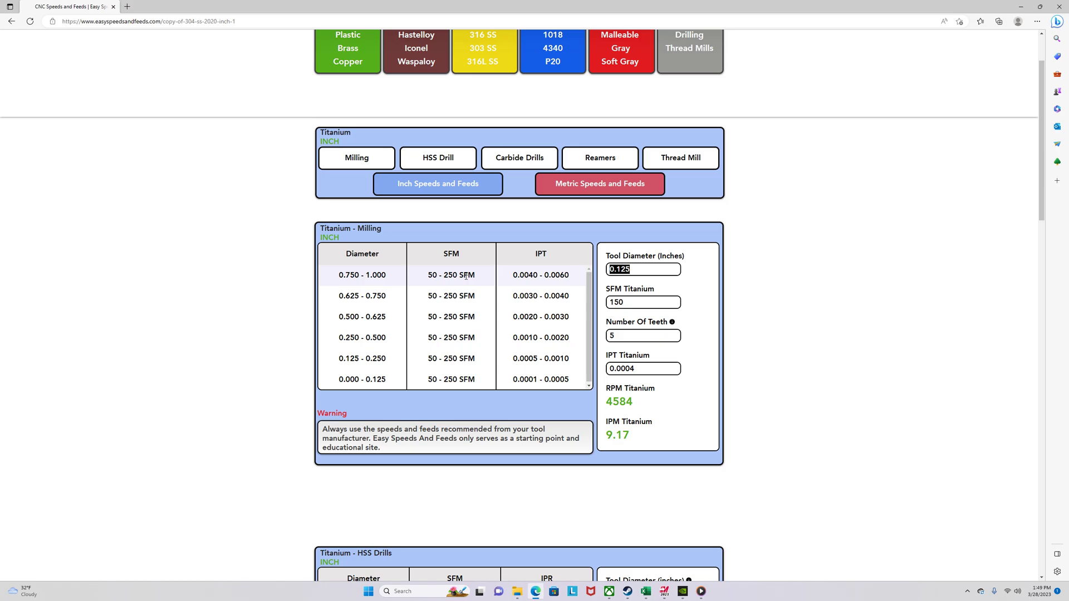
{"action": "mouse_move", "coordinate": [665, 591]}
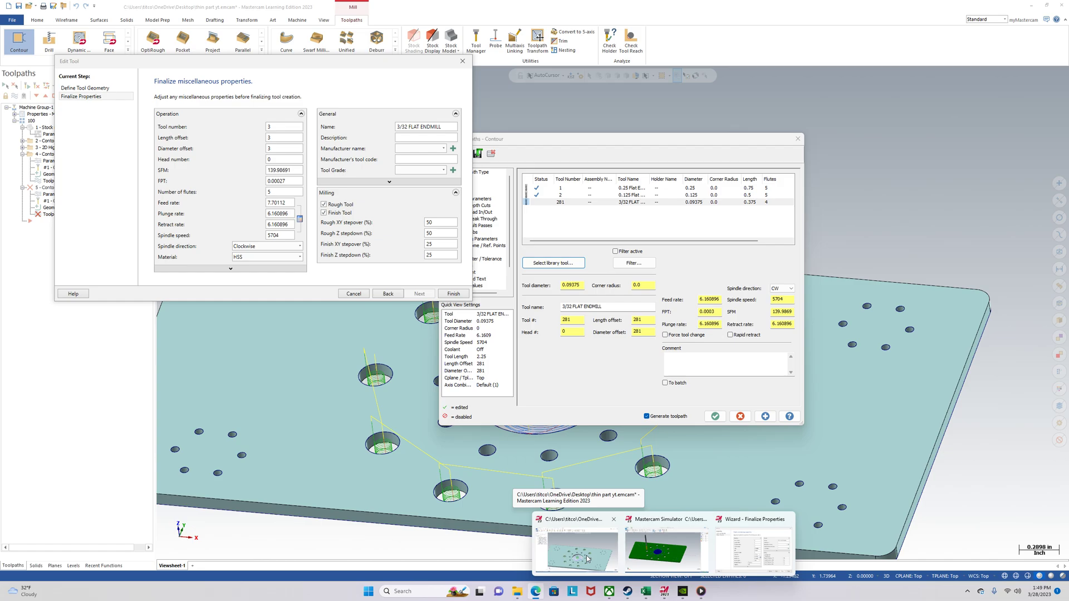
{"action": "type", "text": "0"}
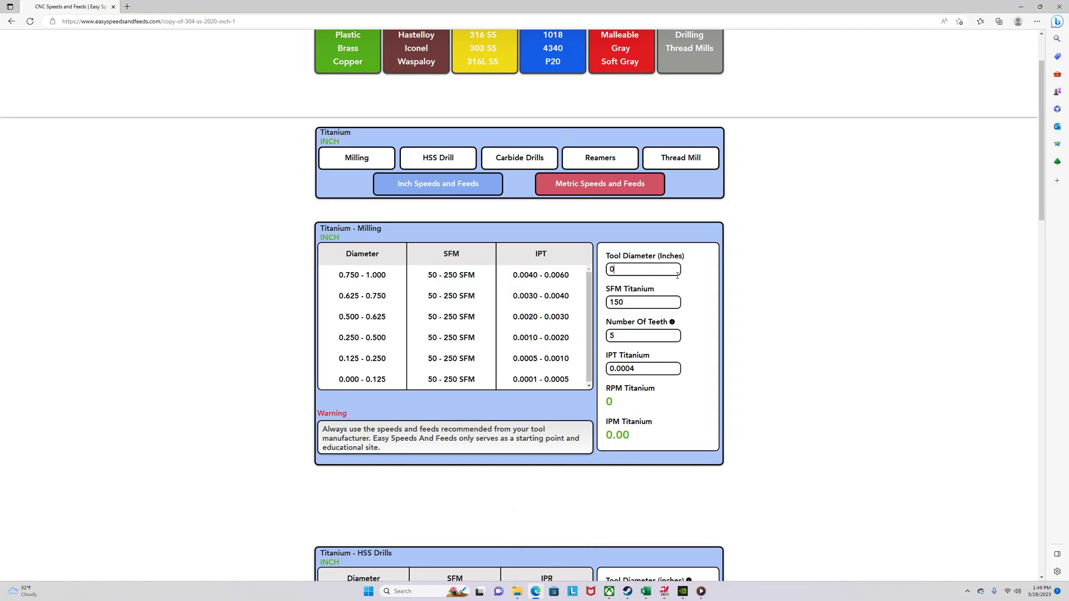
{"action": "type", "text": ".09375"}
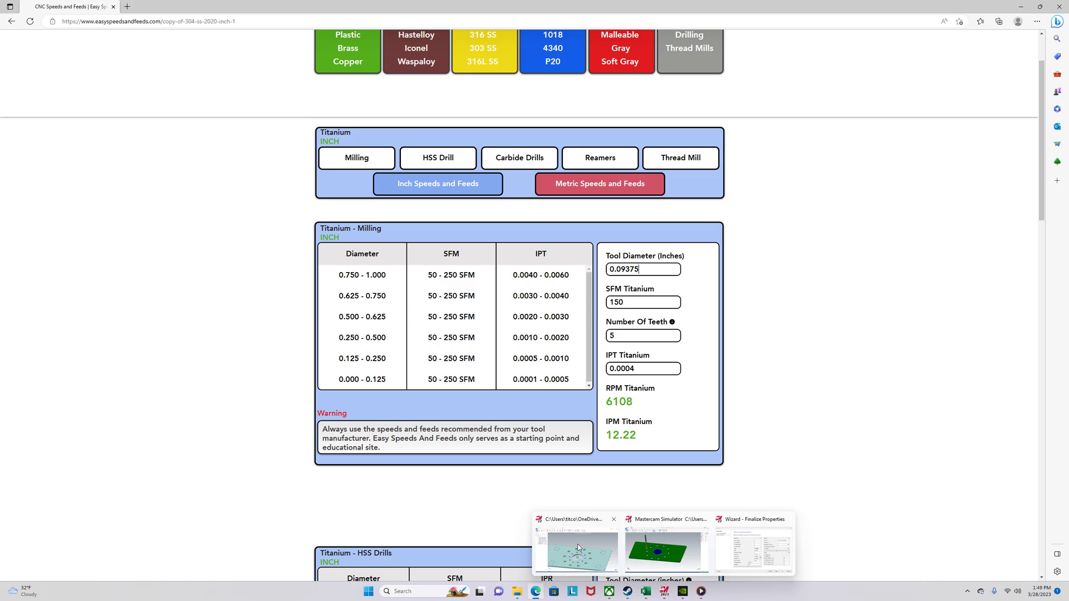
{"action": "mouse_move", "coordinate": [578, 548]}
{"action": "left_click", "coordinate": [655, 332]}
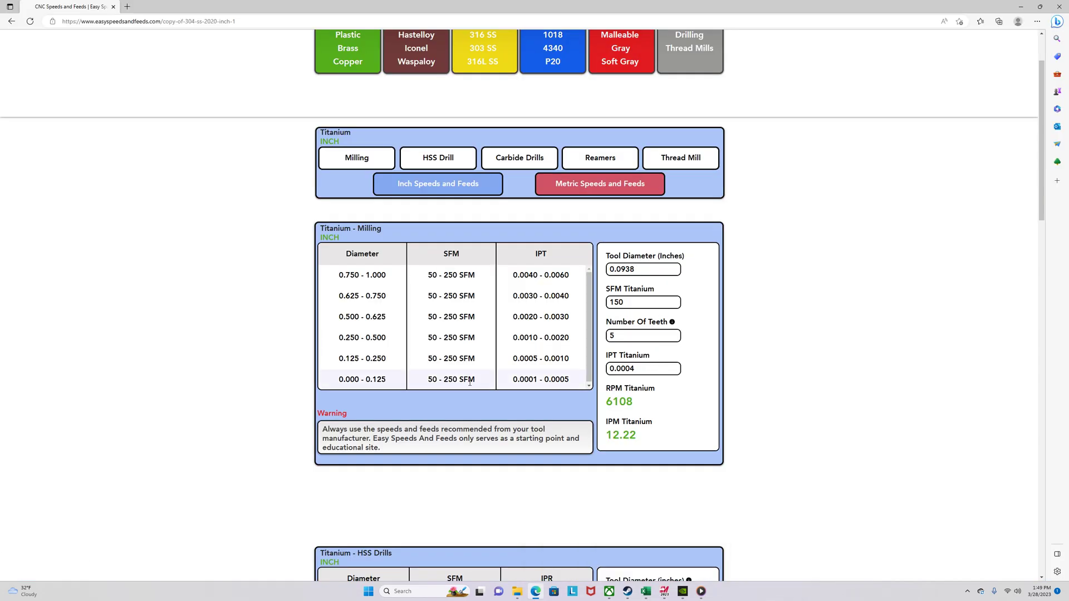
{"action": "key", "text": "Tab"}
{"action": "type", "text": "0.0002"}
Give the 3/32 endmill 6000 rpm spindle speed, feed and plunge 6, retract 20
{"action": "mouse_move", "coordinate": [664, 591]}
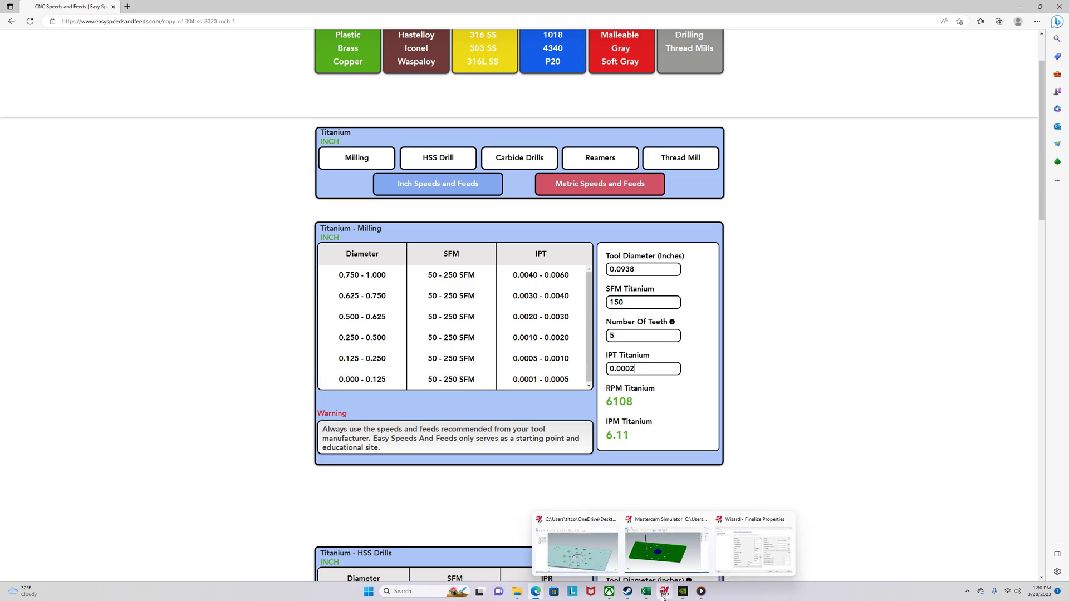
{"action": "left_click", "coordinate": [566, 546]}
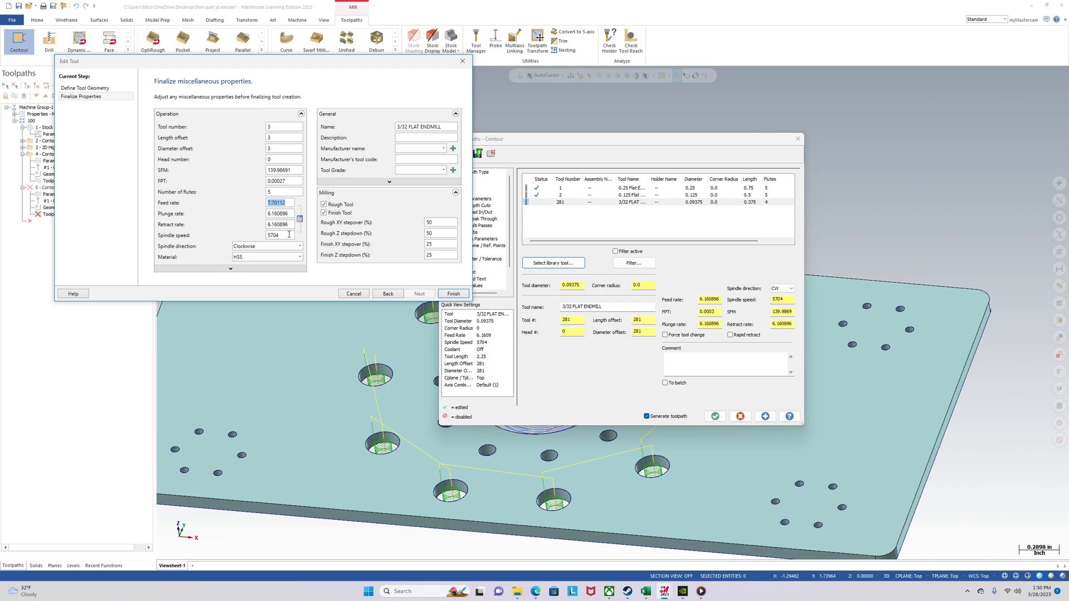
{"action": "double_click", "coordinate": [289, 235]}
{"action": "type", "text": "6000"}
{"action": "double_click", "coordinate": [288, 203]}
{"action": "type", "text": "6"}
{"action": "key", "text": "Tab"}
{"action": "type", "text": "6"}
{"action": "key", "text": "Tab"}
{"action": "type", "text": "20"}
{"action": "left_click", "coordinate": [453, 293]}
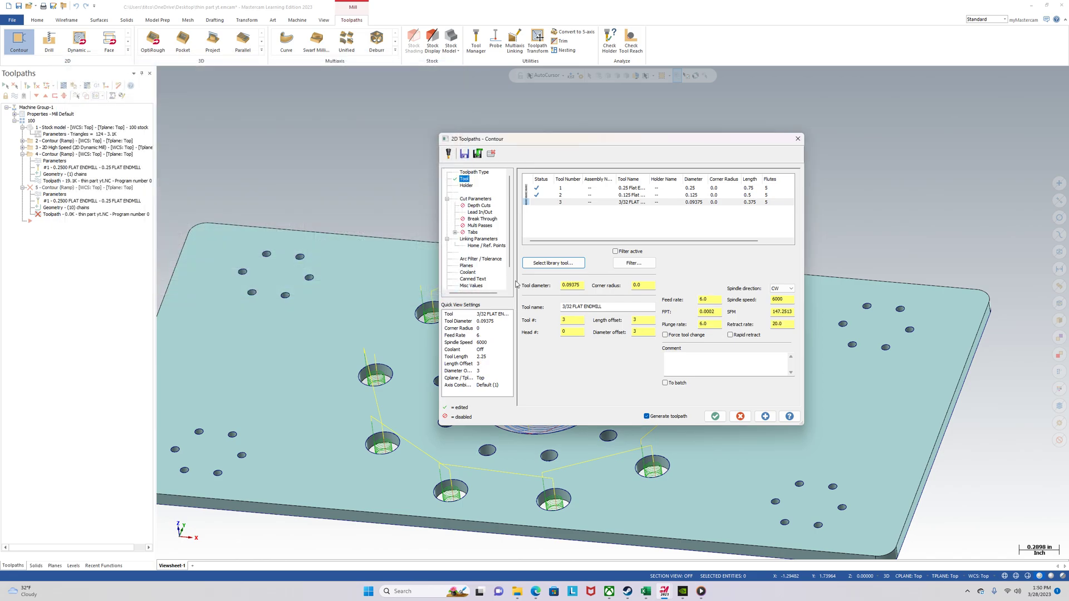
Set ramp depth 0.01, pick the cut depth from a hole edge, and generate the toolpath
{"action": "left_click", "coordinate": [462, 199]}
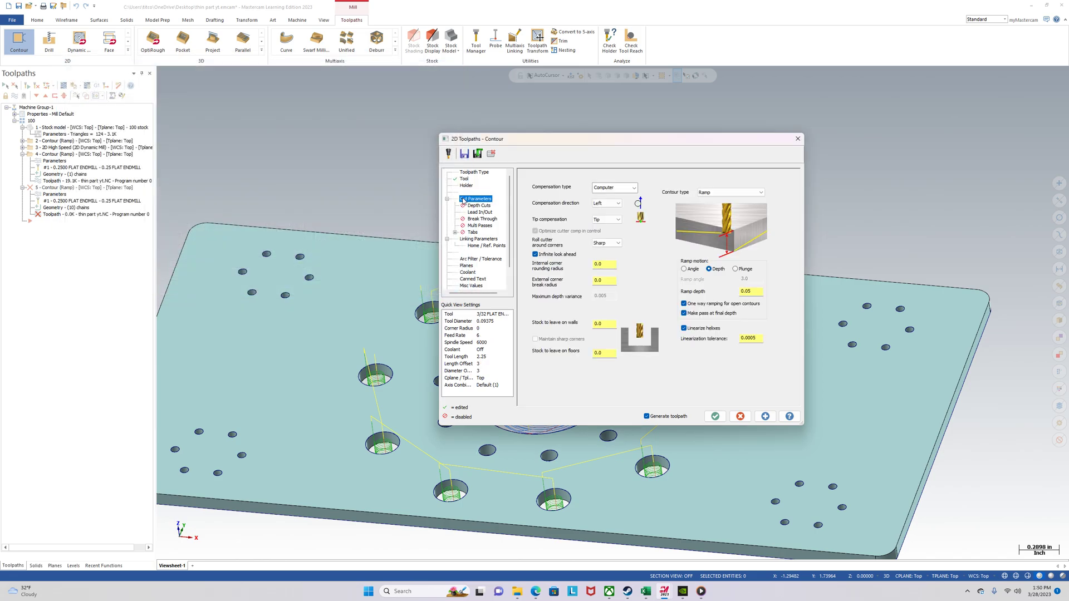
{"action": "double_click", "coordinate": [761, 292]}
{"action": "type", "text": "0.0"}
{"action": "left_click", "coordinate": [488, 245]}
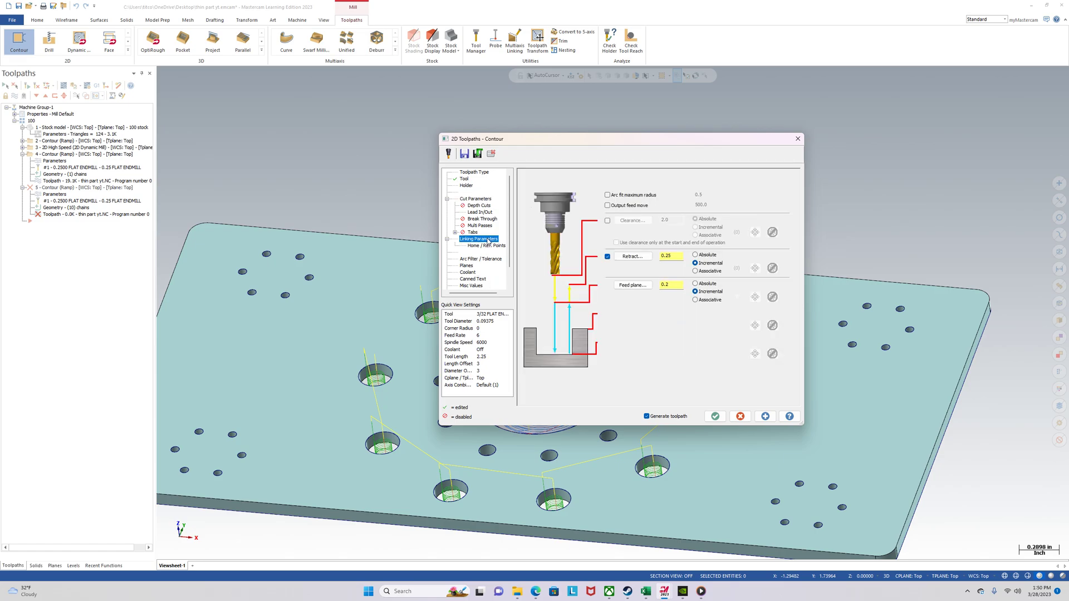
{"action": "left_click", "coordinate": [633, 343]}
{"action": "scroll", "coordinate": [433, 478], "scroll_direction": "up", "scroll_amount": 2}
{"action": "scroll", "coordinate": [432, 478], "scroll_direction": "down", "scroll_amount": 2}
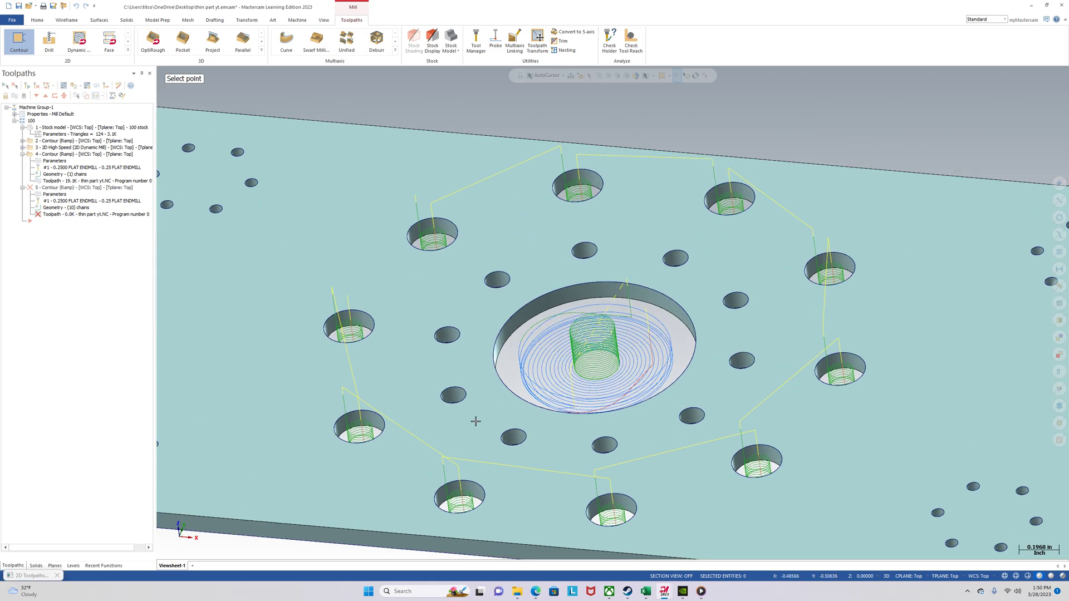
{"action": "scroll", "coordinate": [473, 423], "scroll_direction": "up", "scroll_amount": 2}
{"action": "left_click", "coordinate": [456, 403]}
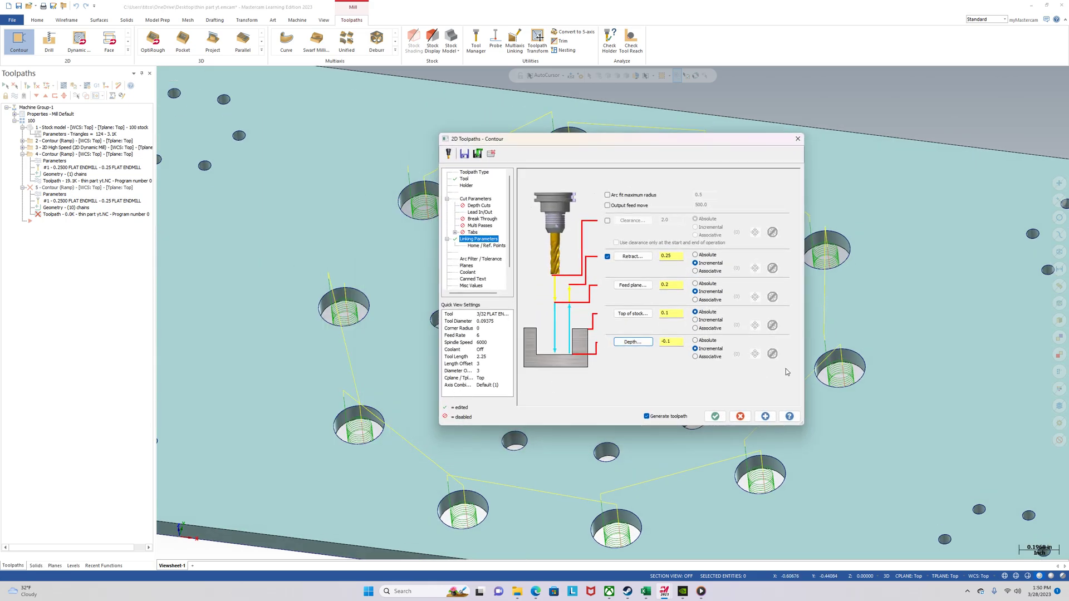
{"action": "left_click", "coordinate": [681, 342]}
{"action": "left_click", "coordinate": [475, 198]}
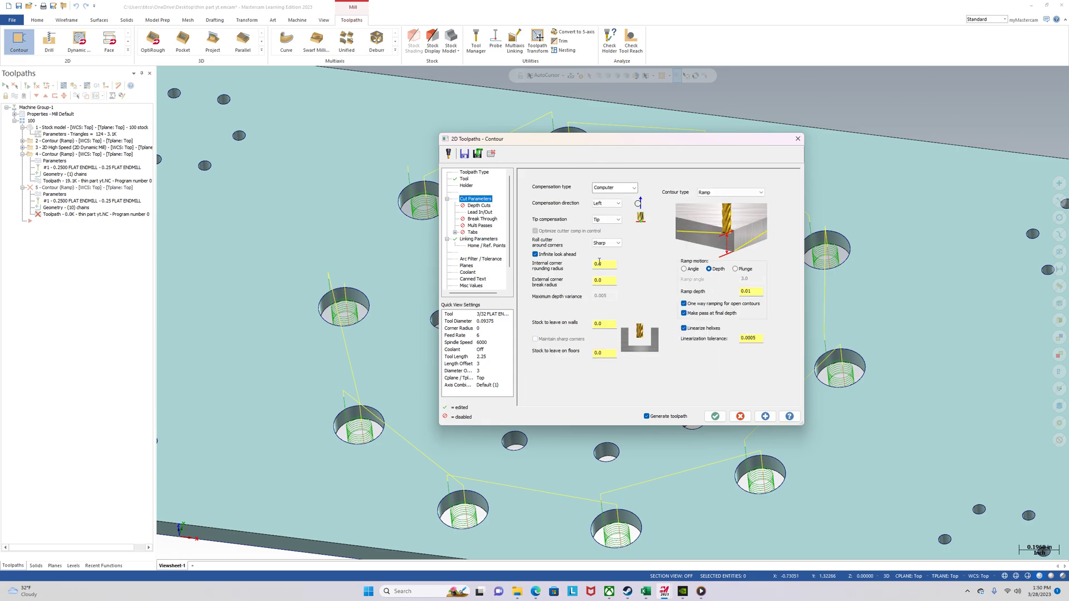
{"action": "left_click", "coordinate": [483, 226]}
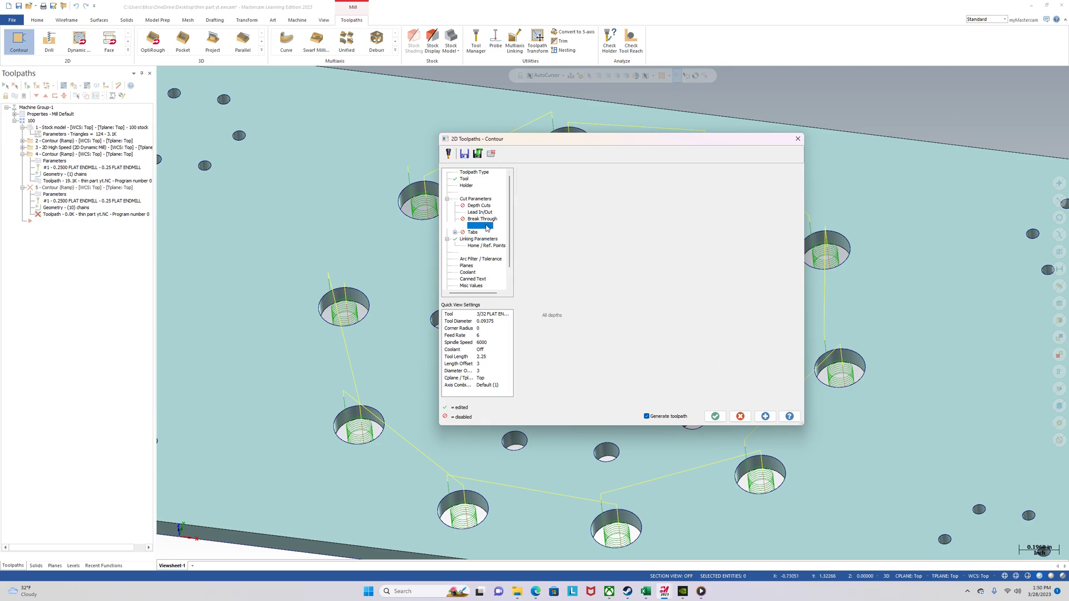
{"action": "left_click", "coordinate": [714, 417]}
Start a new contour and window-chain the upper-left hole cluster, setting its start point
{"action": "scroll", "coordinate": [651, 355], "scroll_direction": "down", "scroll_amount": 5}
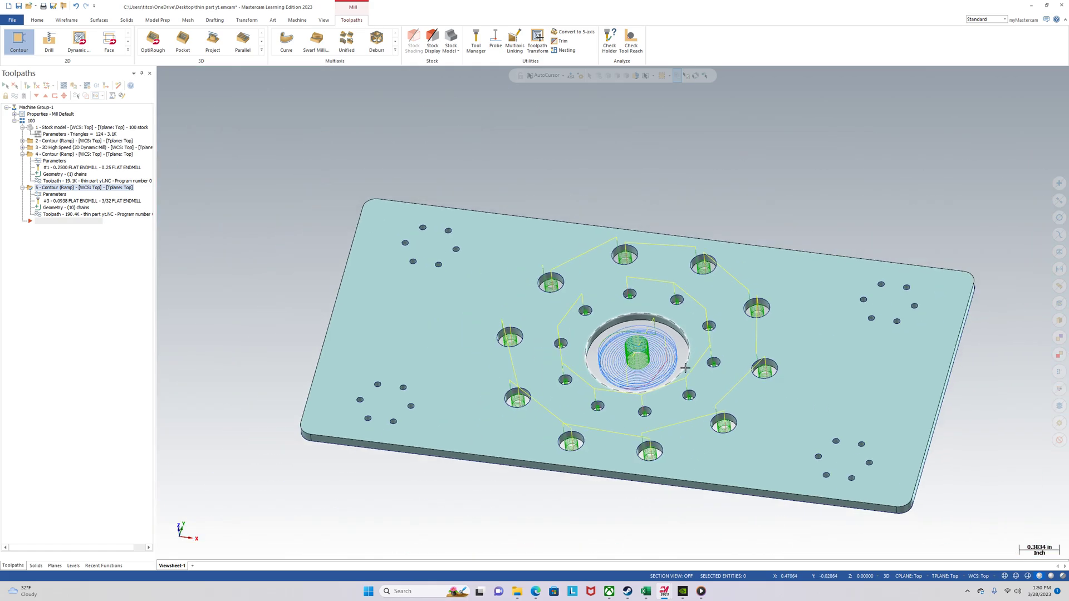
{"action": "mouse_move", "coordinate": [410, 303]}
{"action": "middle_mouse_down"}
{"action": "mouse_move", "coordinate": [443, 303]}
{"action": "mouse_move", "coordinate": [417, 304]}
{"action": "middle_mouse_up"}
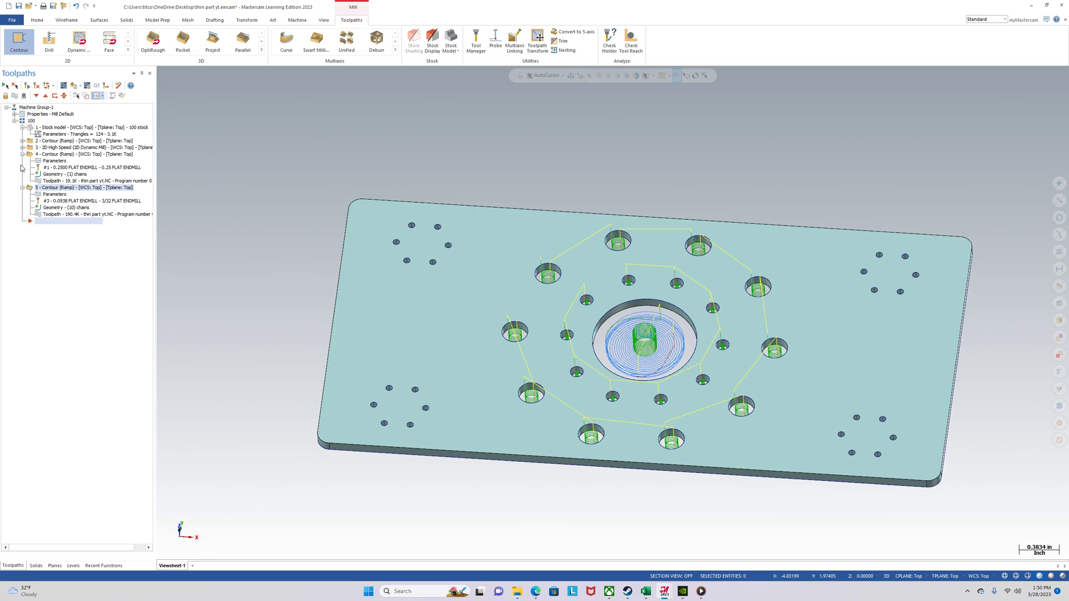
{"action": "left_click", "coordinate": [23, 154]}
{"action": "left_click", "coordinate": [23, 160]}
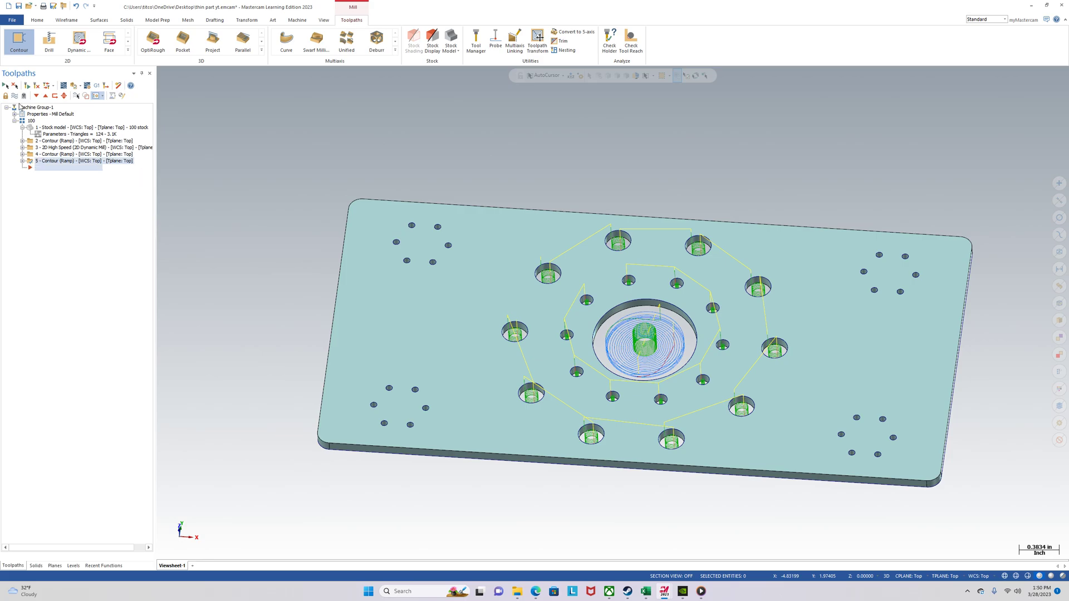
{"action": "left_click", "coordinate": [20, 40]}
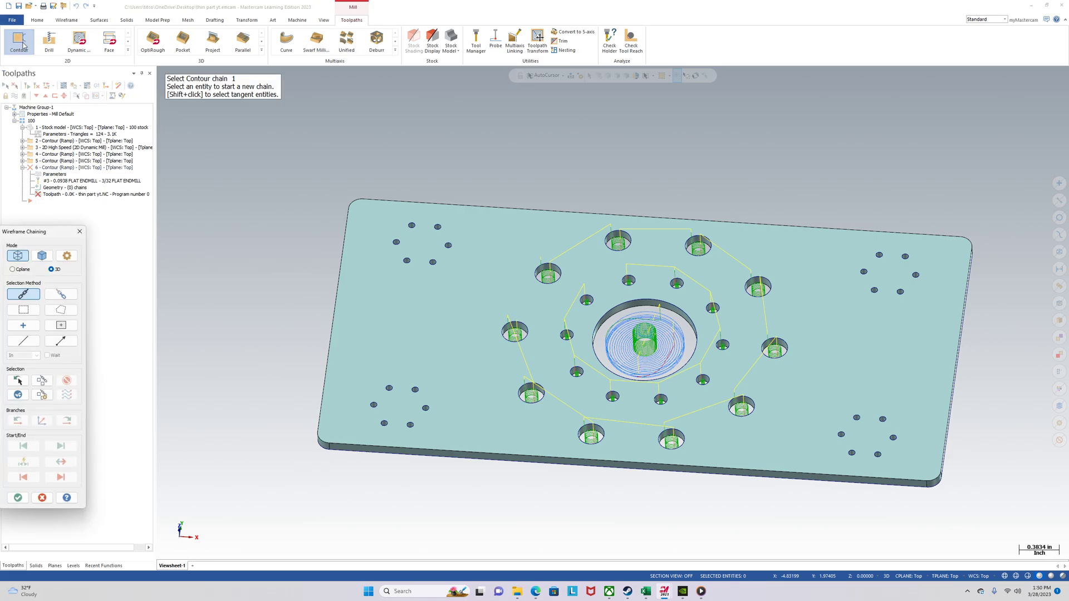
{"action": "left_click", "coordinate": [23, 310]}
{"action": "left_click_drag", "start_coordinate": [372, 212], "coordinate": [471, 279]}
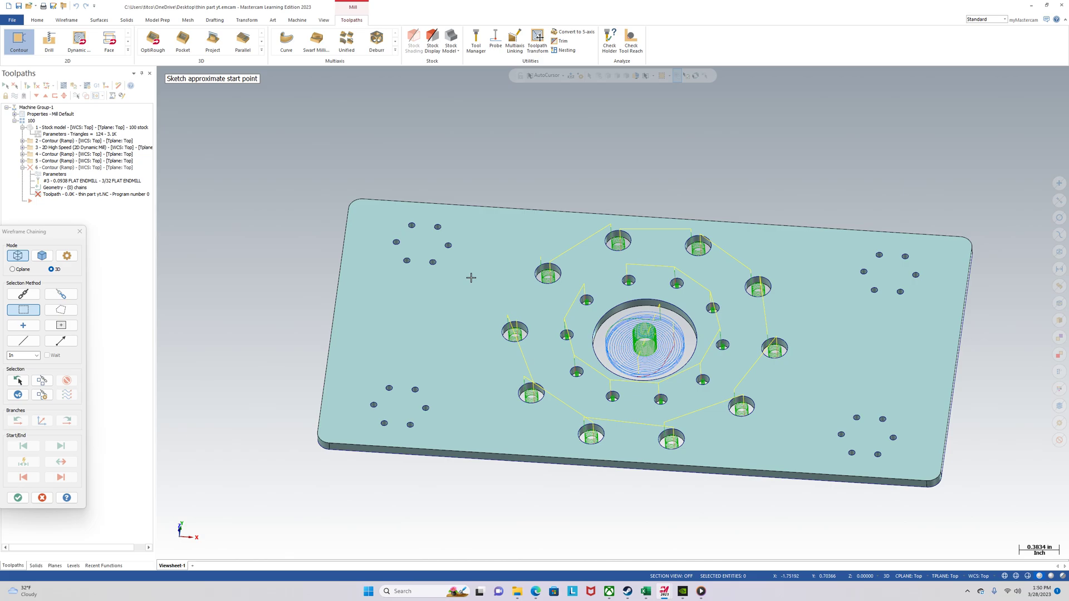
{"action": "left_click", "coordinate": [419, 230]}
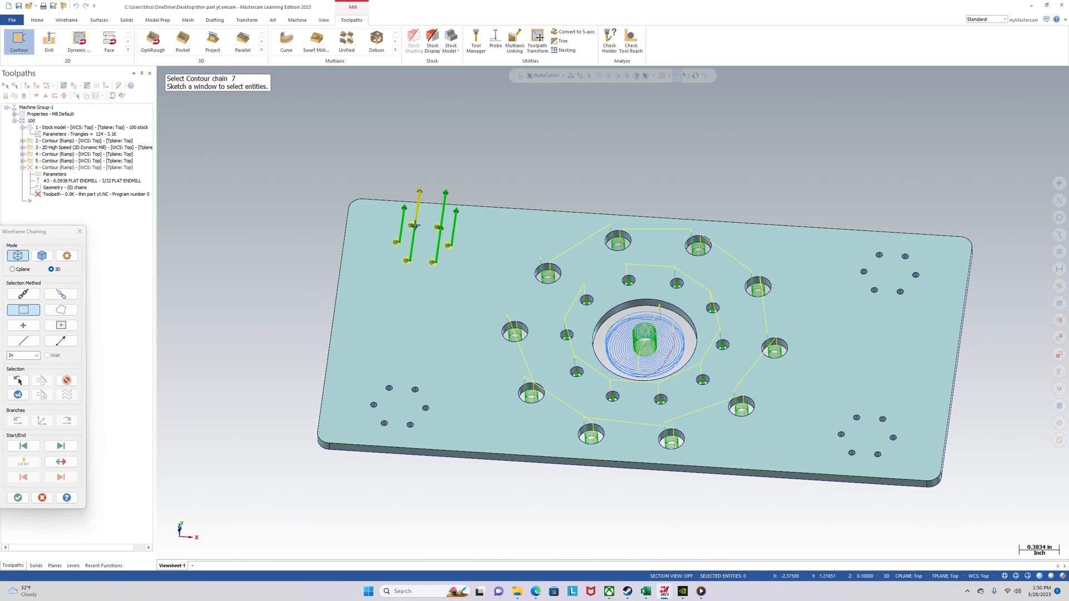
Window-chain the lower-left, upper-right and lower-right hole clusters, each with a start point
{"action": "middle_click_drag", "start_coordinate": [431, 294], "coordinate": [370, 371]}
{"action": "left_click_drag", "start_coordinate": [350, 374], "coordinate": [452, 463]}
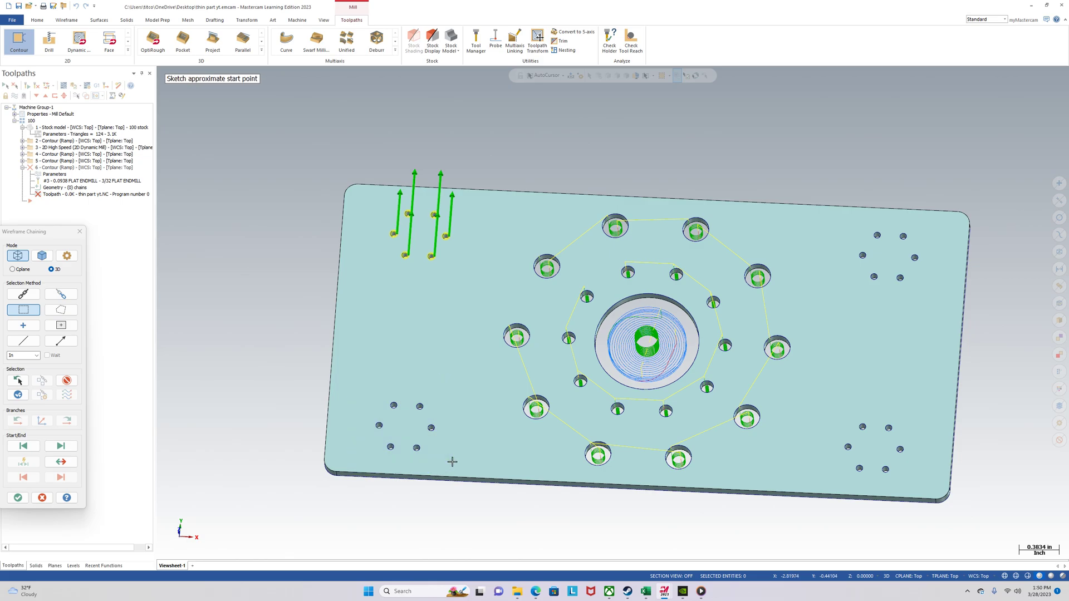
{"action": "left_click", "coordinate": [400, 411]}
{"action": "scroll", "coordinate": [389, 389], "scroll_direction": "down", "scroll_amount": 2}
{"action": "scroll", "coordinate": [668, 278], "scroll_direction": "up", "scroll_amount": 1}
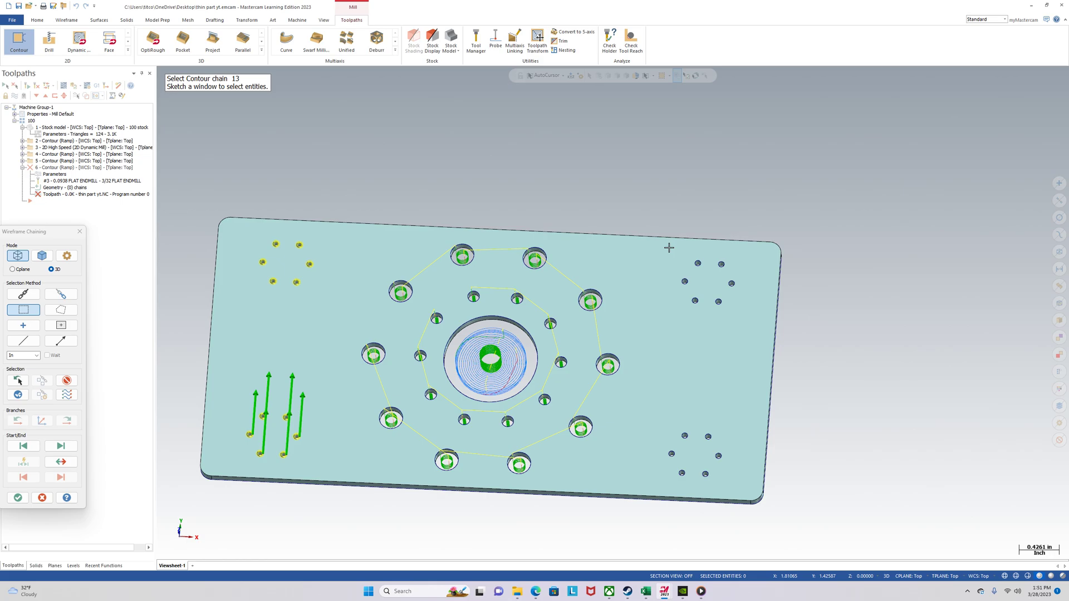
{"action": "left_click_drag", "start_coordinate": [662, 250], "coordinate": [758, 321]}
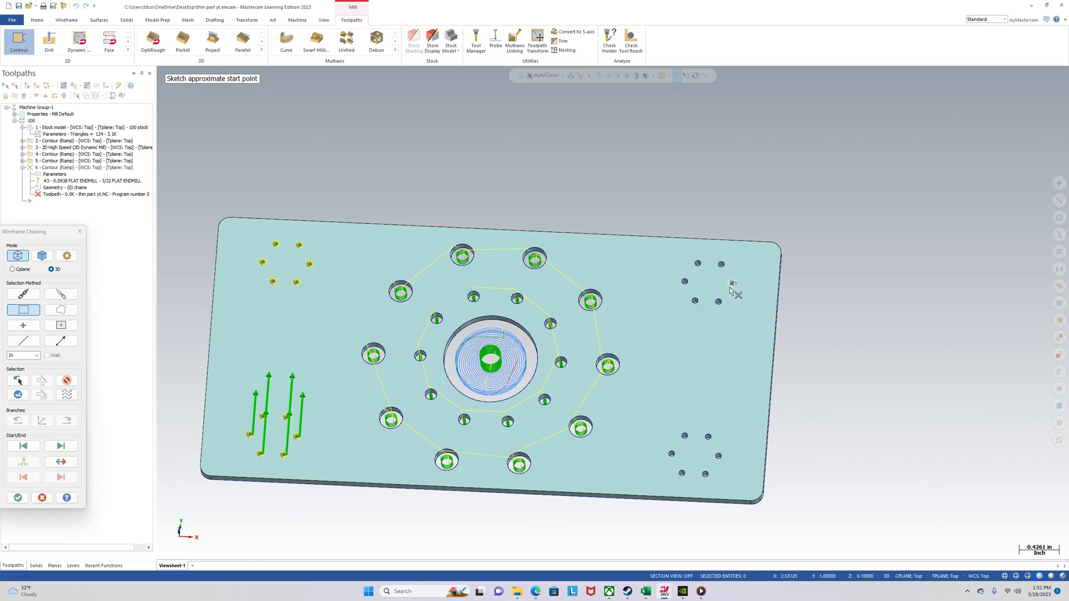
{"action": "left_click", "coordinate": [700, 263]}
{"action": "scroll", "coordinate": [698, 278], "scroll_direction": "down", "scroll_amount": 2}
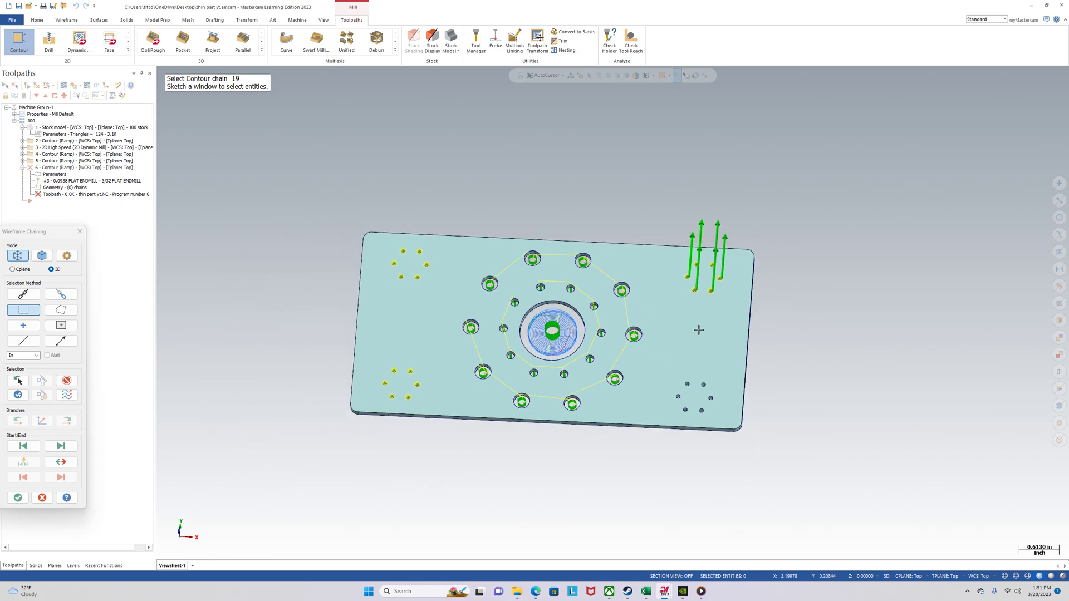
{"action": "scroll", "coordinate": [682, 379], "scroll_direction": "up", "scroll_amount": 1}
{"action": "left_click_drag", "start_coordinate": [663, 359], "coordinate": [730, 420]}
{"action": "left_click", "coordinate": [692, 383]}
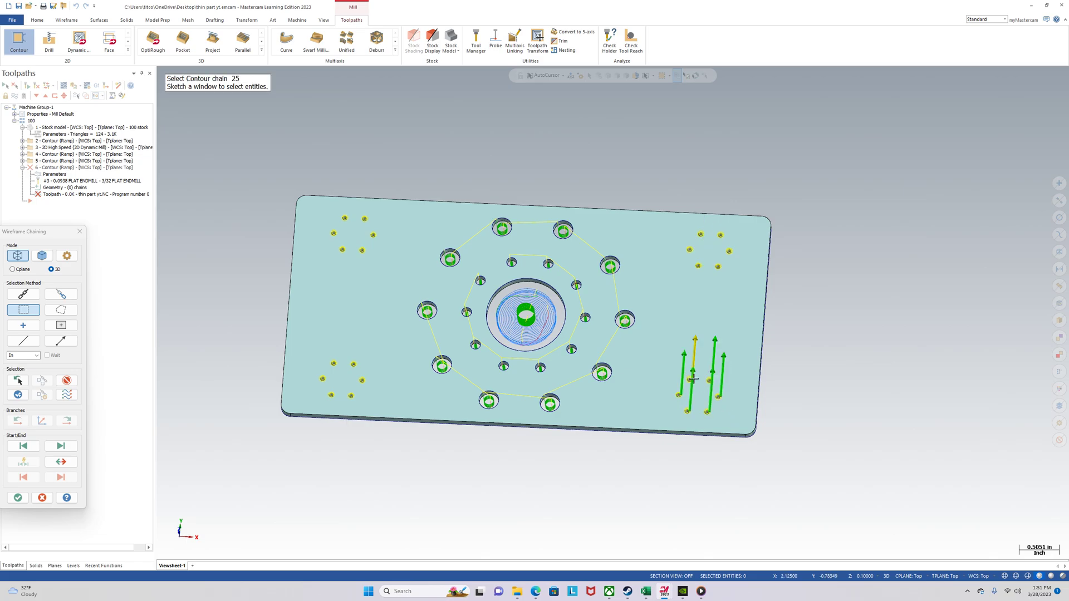
Accept the 24 hole chains and add the 1/32 flat endmill from the tool library
{"action": "left_click", "coordinate": [18, 497]}
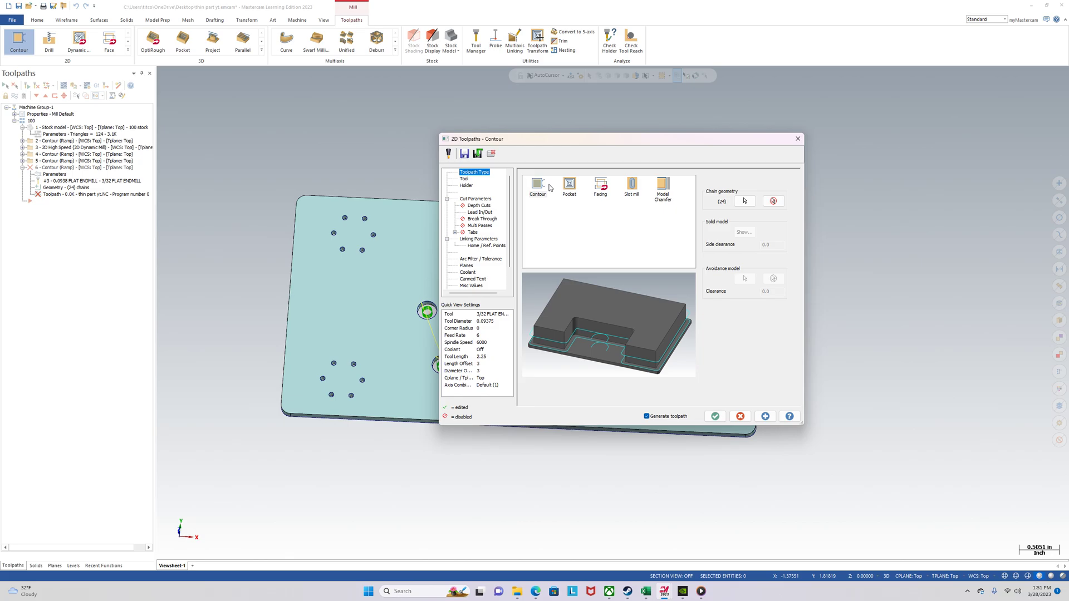
{"action": "left_click", "coordinate": [465, 179]}
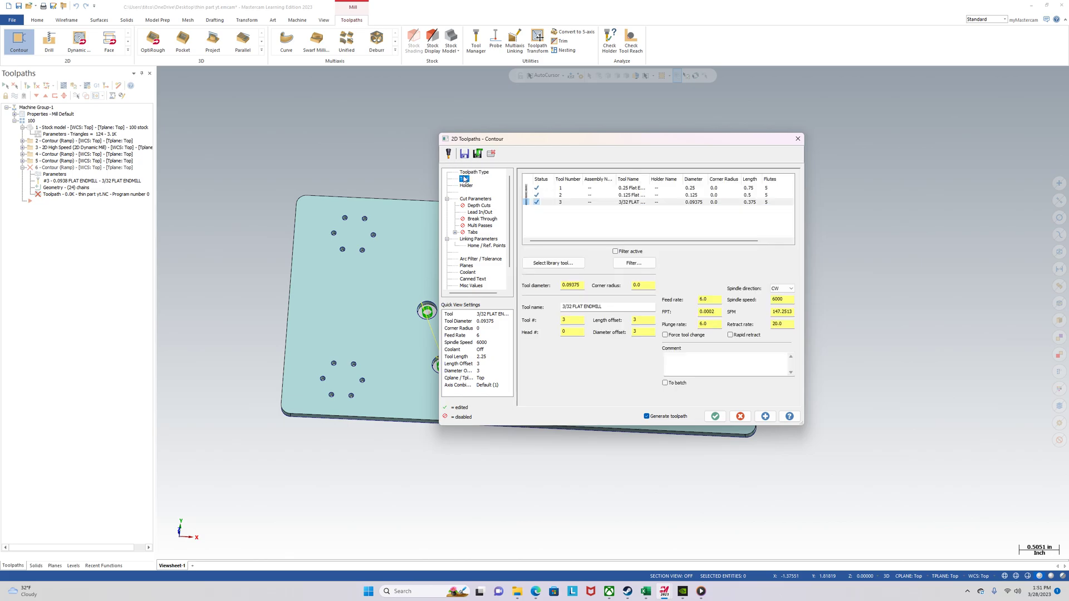
{"action": "left_click", "coordinate": [563, 266]}
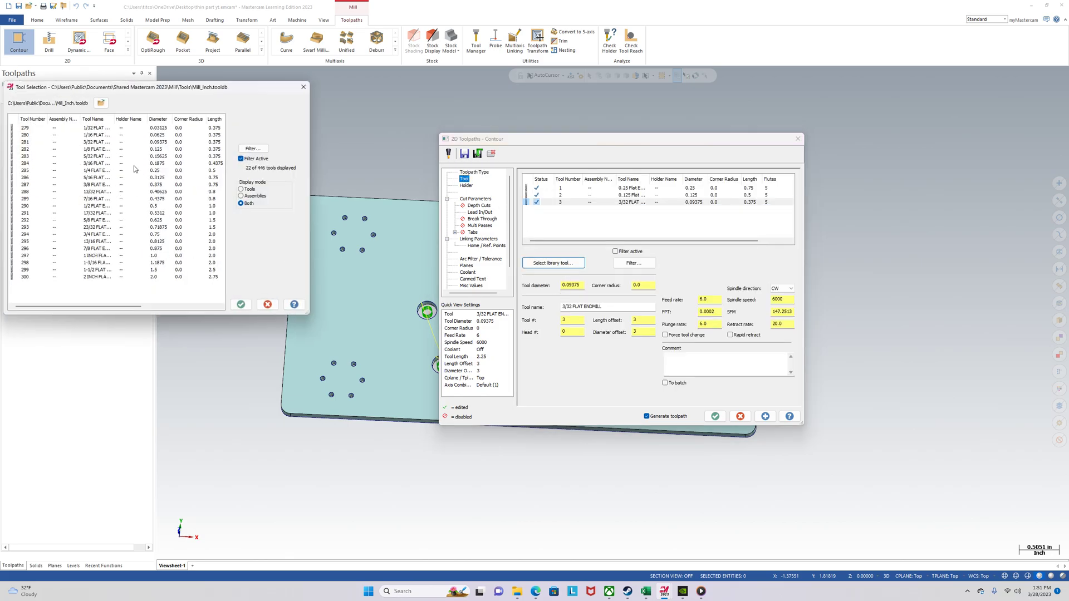
{"action": "double_click", "coordinate": [133, 128]}
{"action": "right_click", "coordinate": [553, 210]}
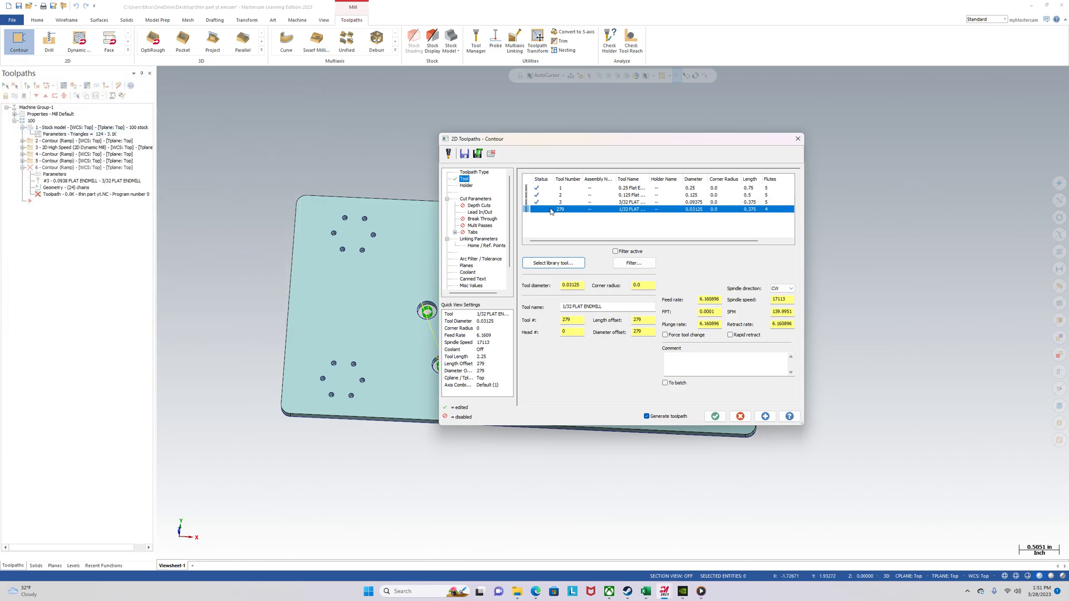
{"action": "left_click", "coordinate": [586, 233]}
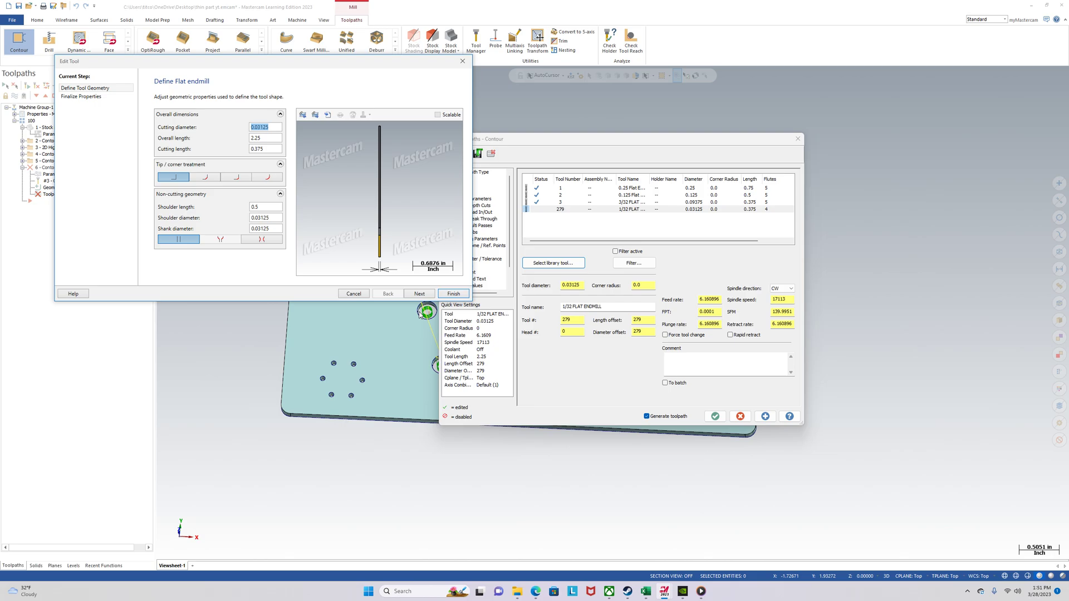
Set the endmill to overall length 1, cutting length 0.2, shoulder 0.3, and tool number 4
{"action": "left_click", "coordinate": [267, 139]}
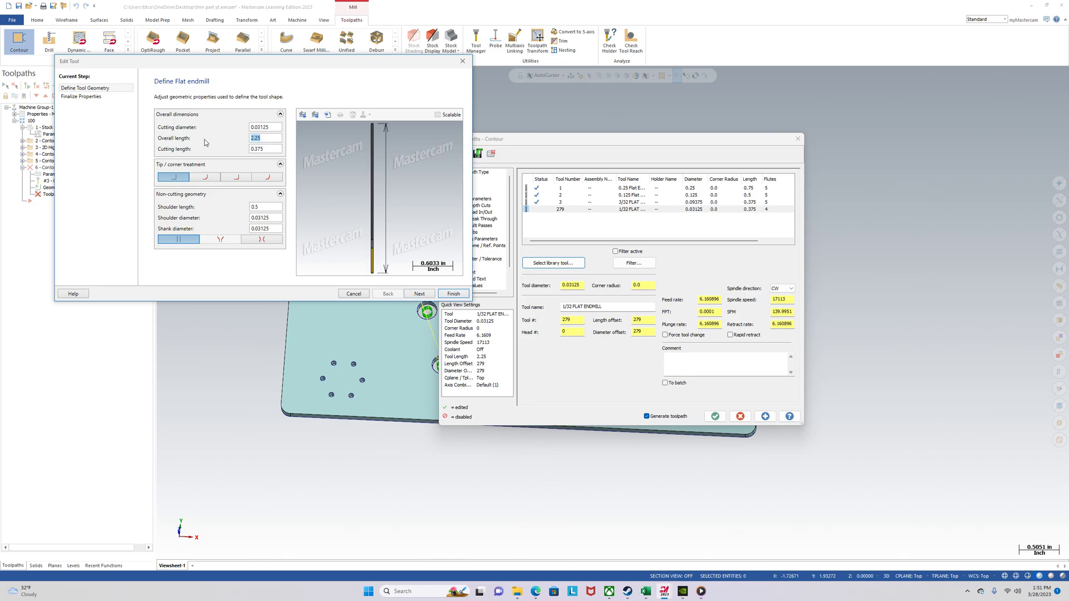
{"action": "type", "text": "1"}
{"action": "left_click", "coordinate": [273, 149]}
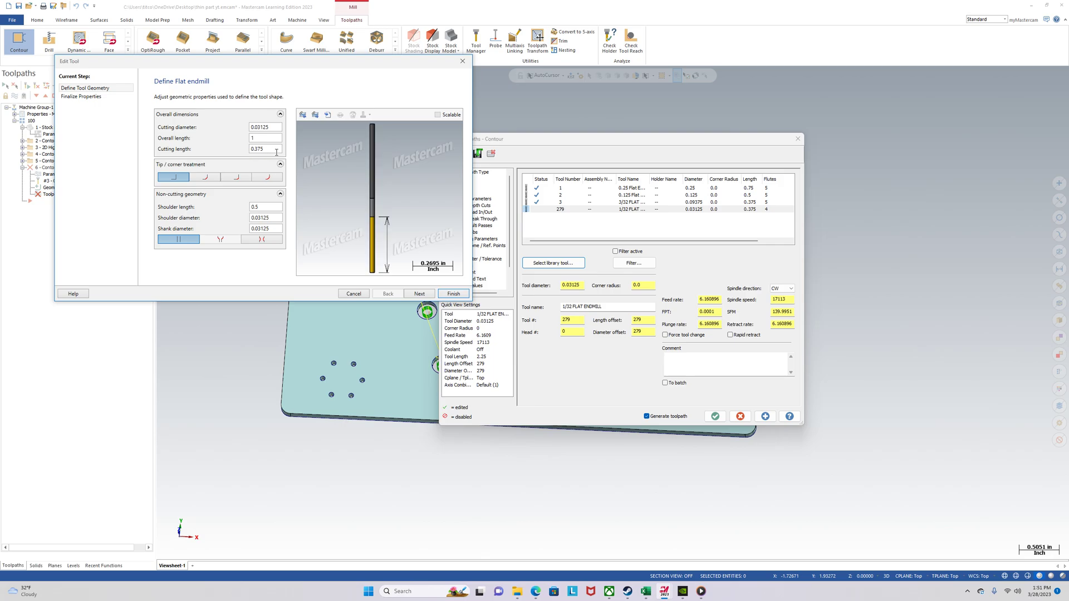
{"action": "left_click_drag", "start_coordinate": [277, 151], "coordinate": [210, 154]}
{"action": "type", "text": "0.2"}
{"action": "left_click", "coordinate": [267, 218]}
{"action": "left_click_drag", "start_coordinate": [275, 206], "coordinate": [217, 208]}
{"action": "type", "text": "0.3"}
{"action": "left_click", "coordinate": [265, 138]}
{"action": "left_click", "coordinate": [434, 293]}
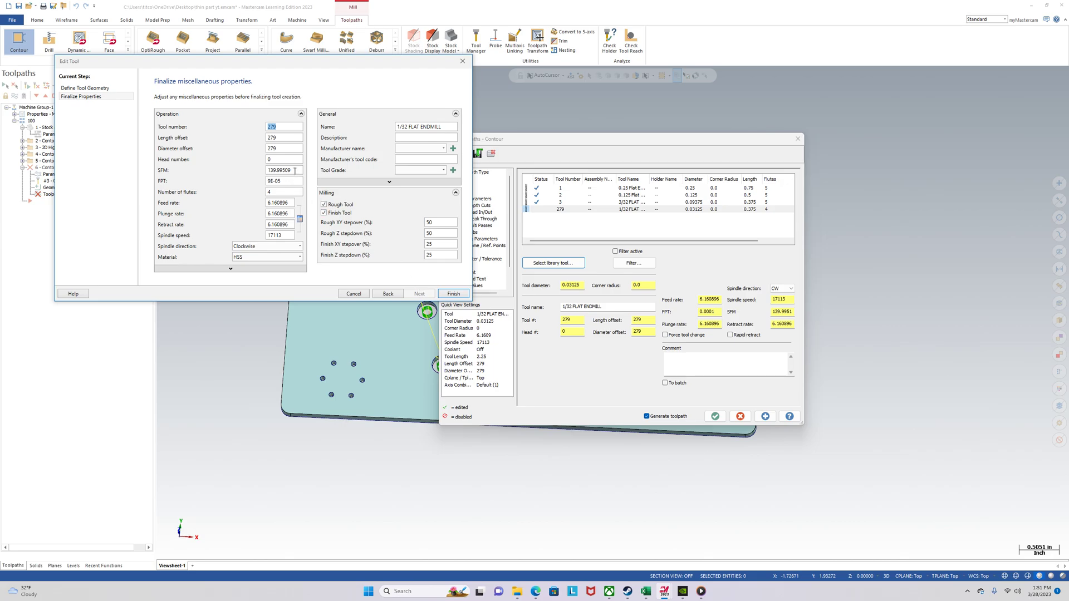
{"action": "key", "text": "Tab"}
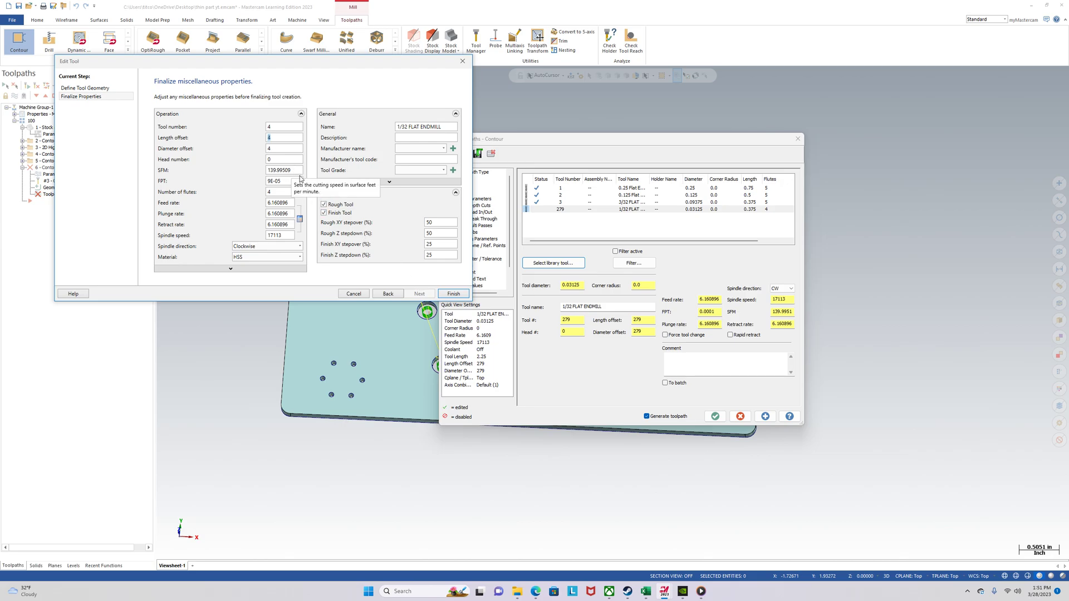
Enter diameter 0.03125 and 0.0001 IPT in the Titanium Milling calculator, getting 18305 RPM and 9.15 IPM
{"action": "left_click", "coordinate": [536, 591]}
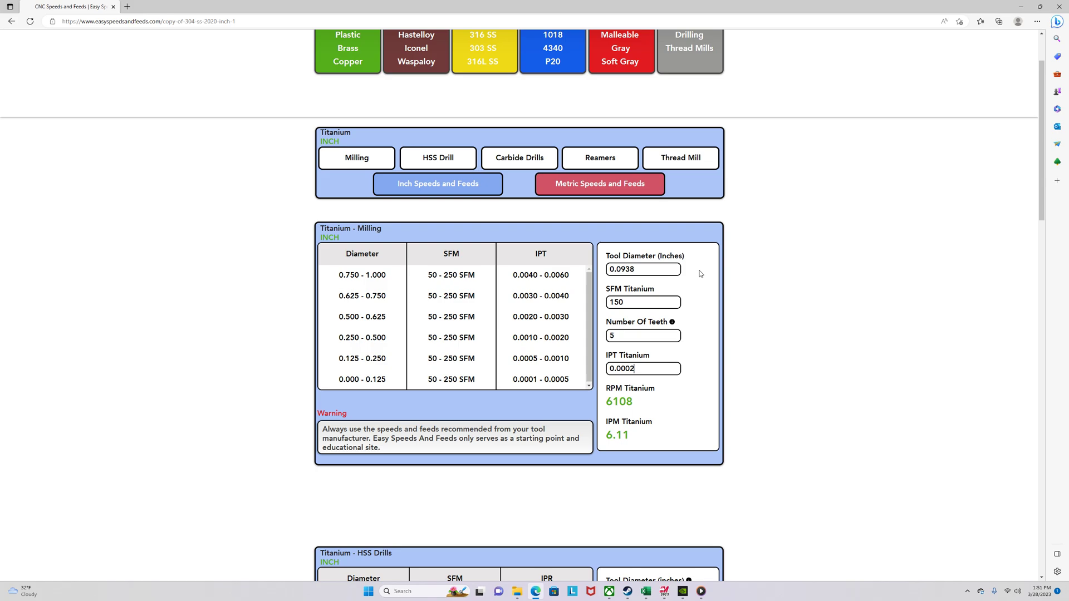
{"action": "double_click", "coordinate": [623, 269]}
{"action": "type", "text": "0"}
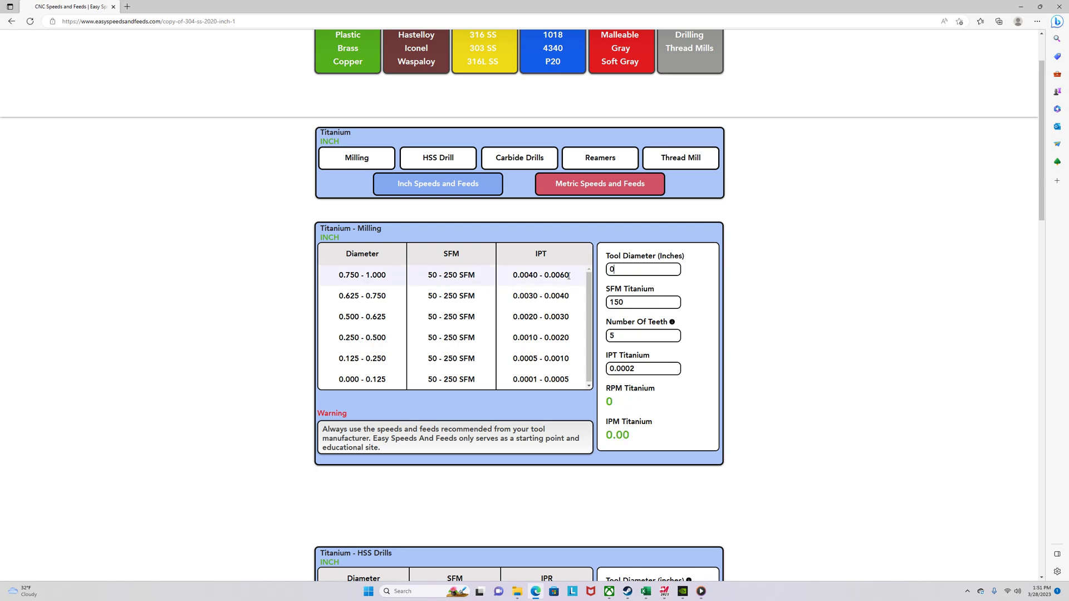
{"action": "type", "text": ".03125"}
{"action": "mouse_move", "coordinate": [664, 591]}
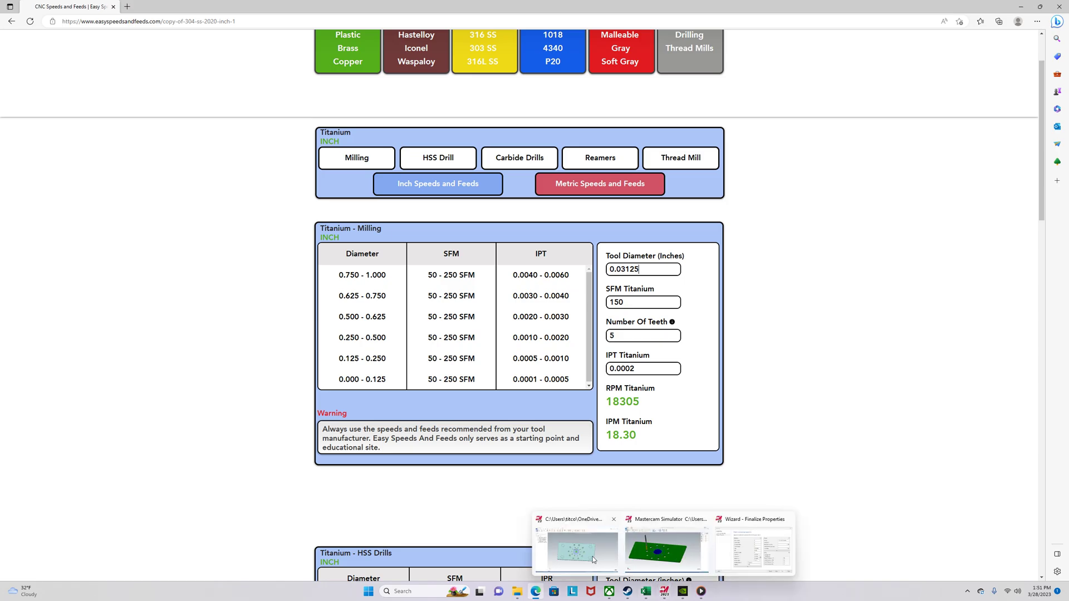
{"action": "mouse_move", "coordinate": [593, 560]}
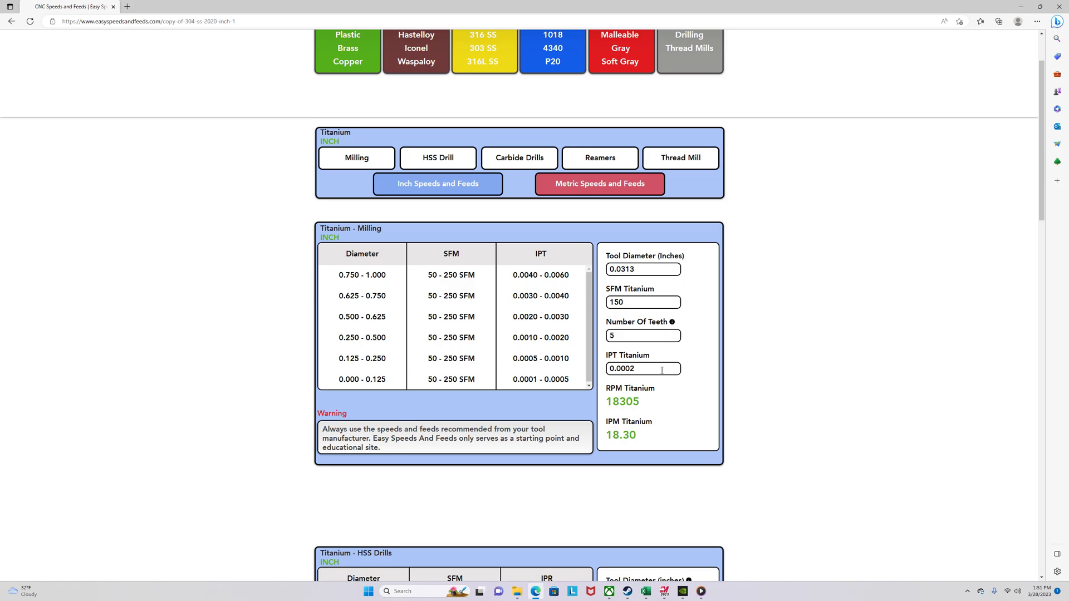
{"action": "left_click_drag", "start_coordinate": [666, 369], "coordinate": [547, 373]}
{"action": "left_click_drag", "start_coordinate": [605, 402], "coordinate": [643, 444]}
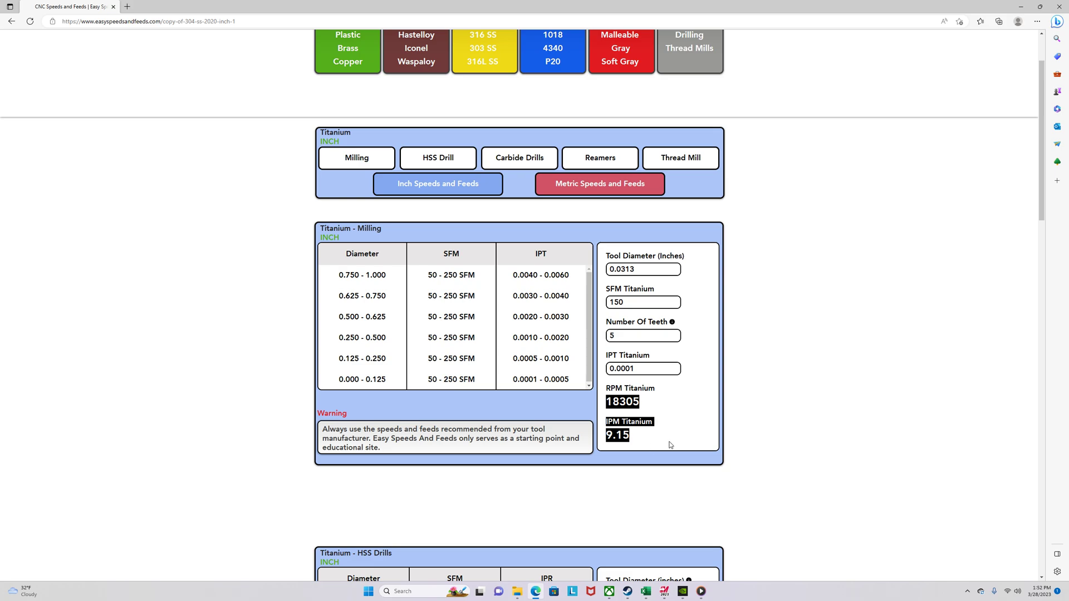
{"action": "left_click", "coordinate": [642, 438]}
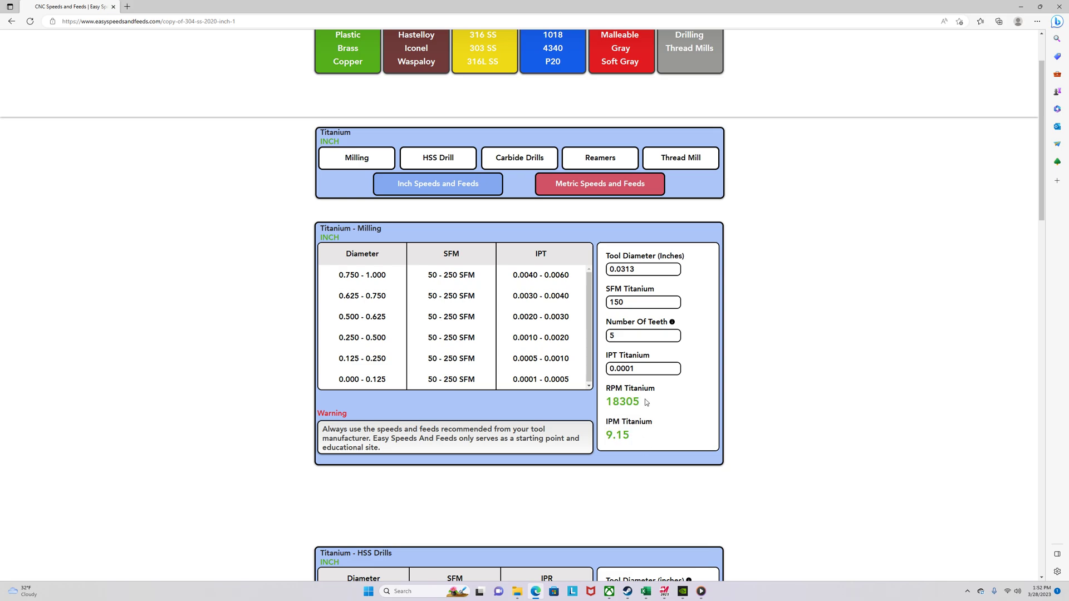
{"action": "left_click_drag", "start_coordinate": [646, 402], "coordinate": [604, 410]}
Give tool 4 spindle speed 18000, 5 flutes, and feed, plunge and retract rates of 9, then finish
{"action": "mouse_move", "coordinate": [664, 592]}
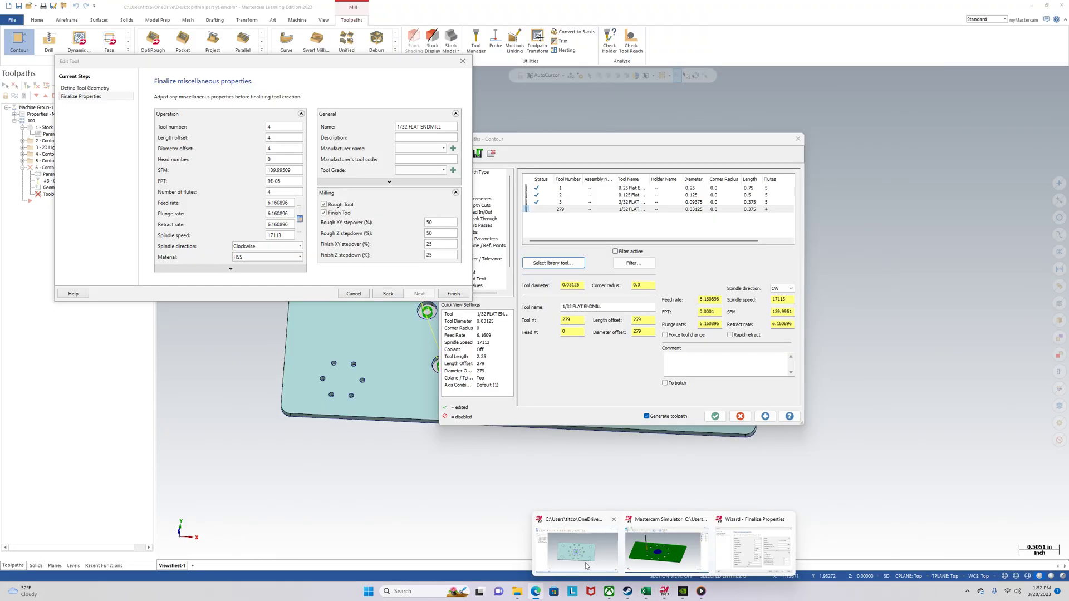
{"action": "left_click", "coordinate": [585, 566]}
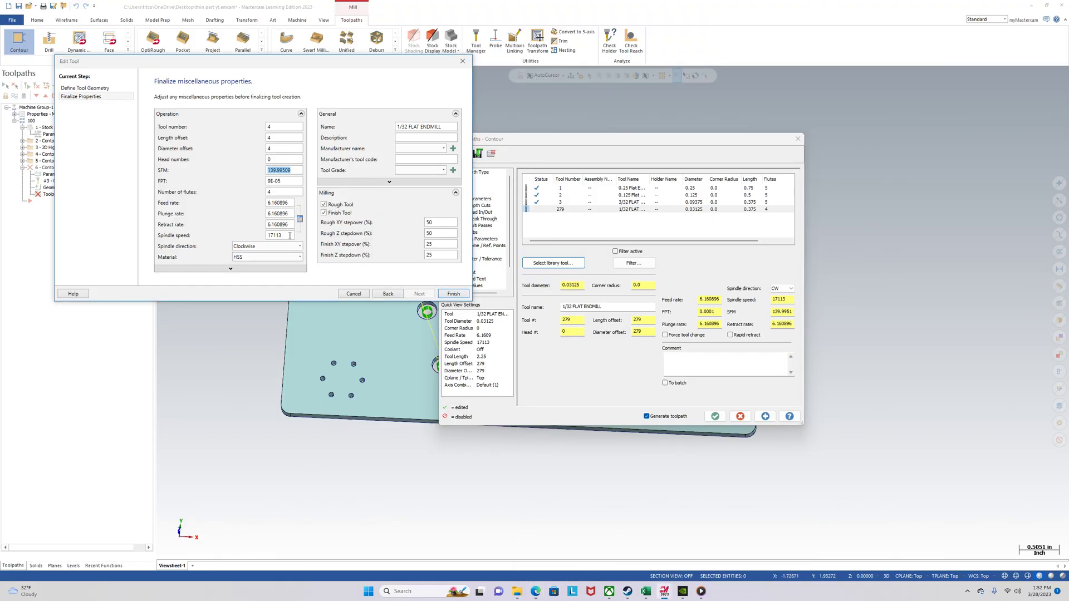
{"action": "left_click_drag", "start_coordinate": [290, 235], "coordinate": [247, 248]}
{"action": "type", "text": "18000"}
{"action": "key", "text": "Tab"}
{"action": "type", "text": "9"}
{"action": "double_click", "coordinate": [290, 213]}
{"action": "type", "text": "9"}
{"action": "double_click", "coordinate": [292, 225]}
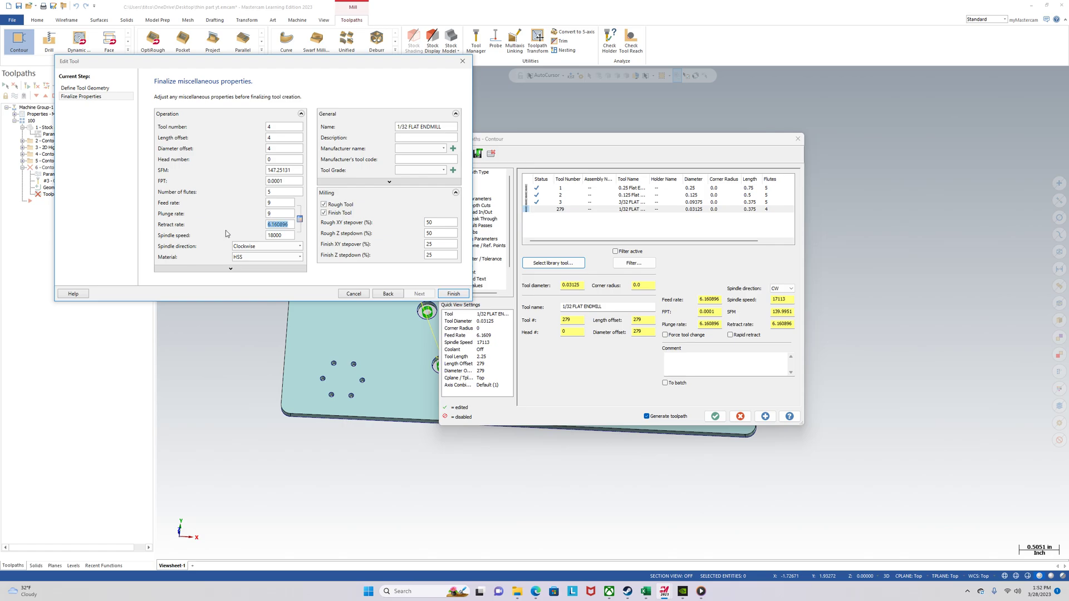
{"action": "type", "text": "9"}
{"action": "left_click", "coordinate": [450, 293]}
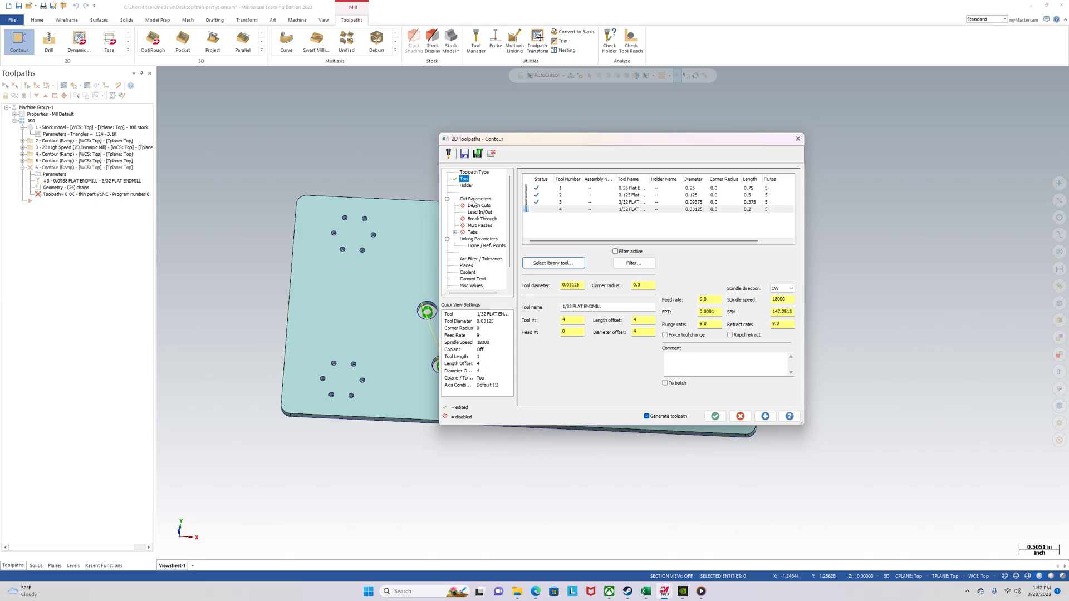
Review the contour's cut parameters, linking and lead in/out pages, then return to the tool page
{"action": "left_click", "coordinate": [474, 200]}
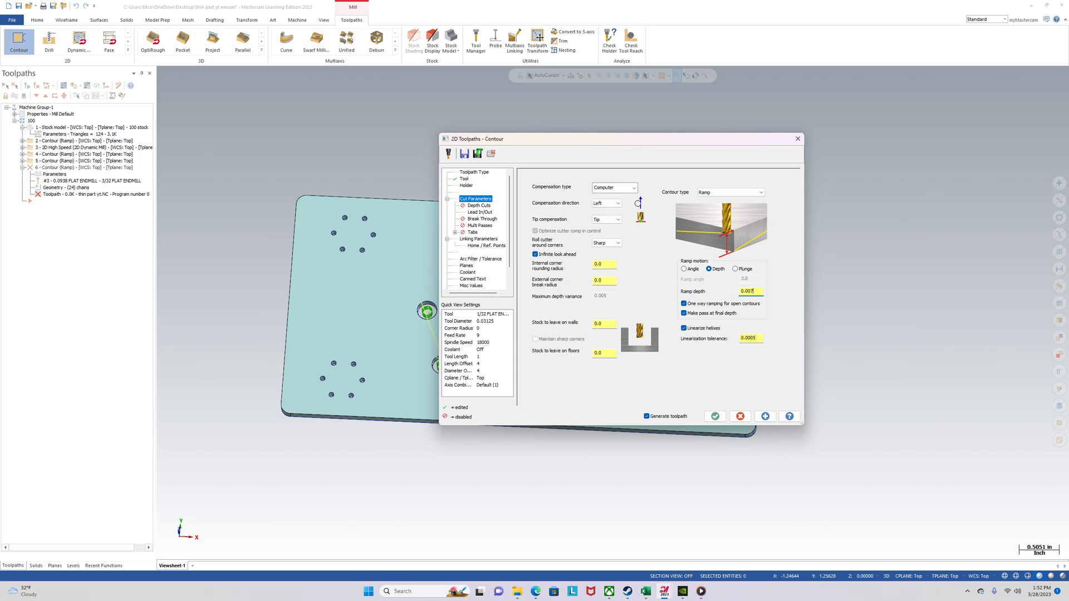
{"action": "left_click", "coordinate": [494, 239]}
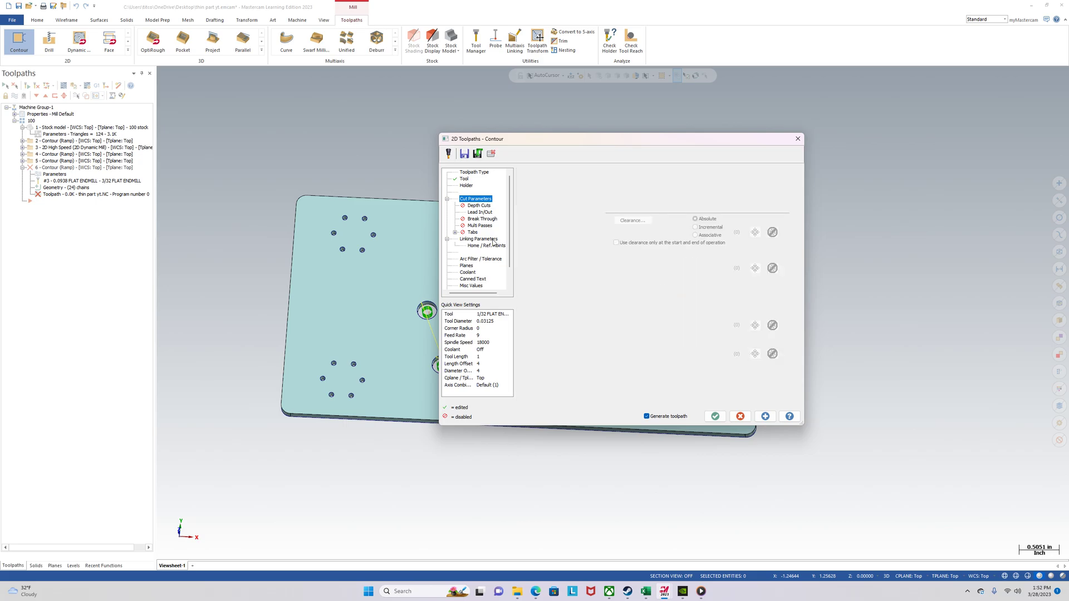
{"action": "left_click", "coordinate": [479, 212]}
{"action": "left_click", "coordinate": [485, 199]}
{"action": "left_click", "coordinate": [473, 181]}
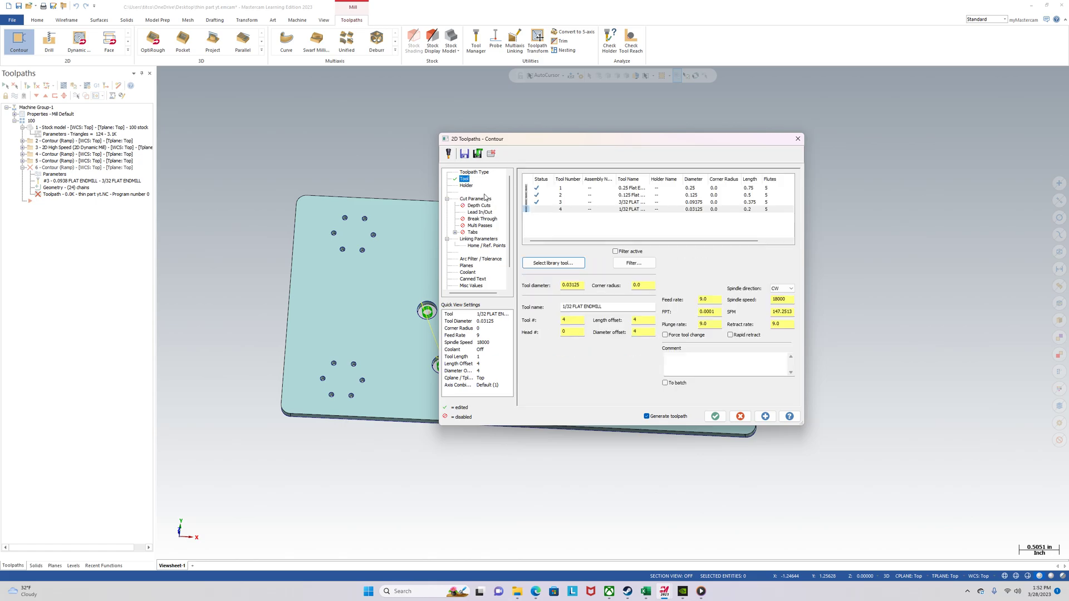
{"action": "left_click", "coordinate": [715, 417]}
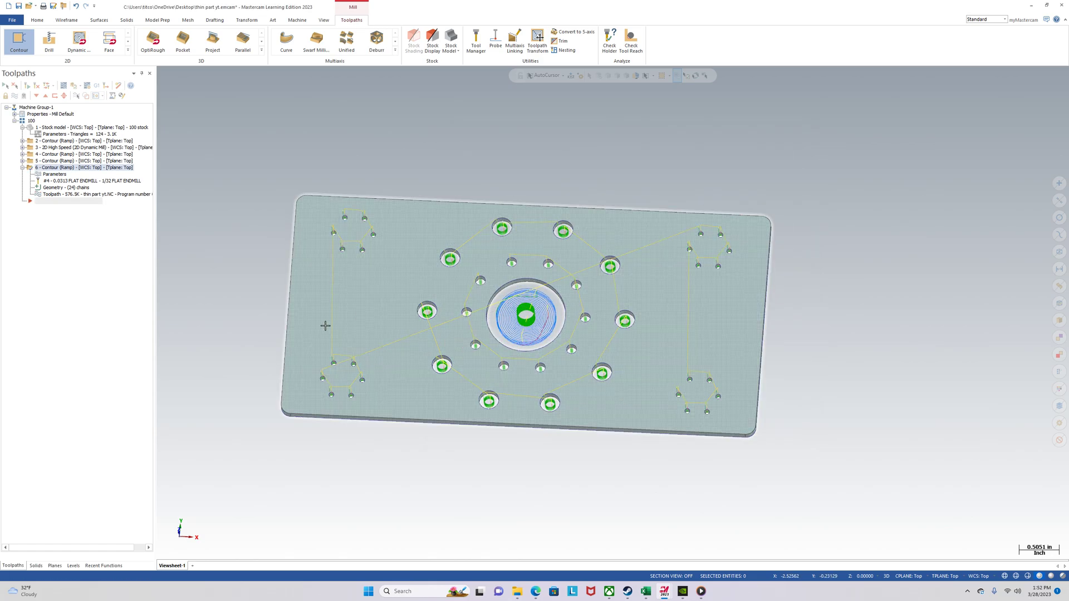
{"action": "scroll", "coordinate": [360, 405], "scroll_direction": "up", "scroll_amount": 8}
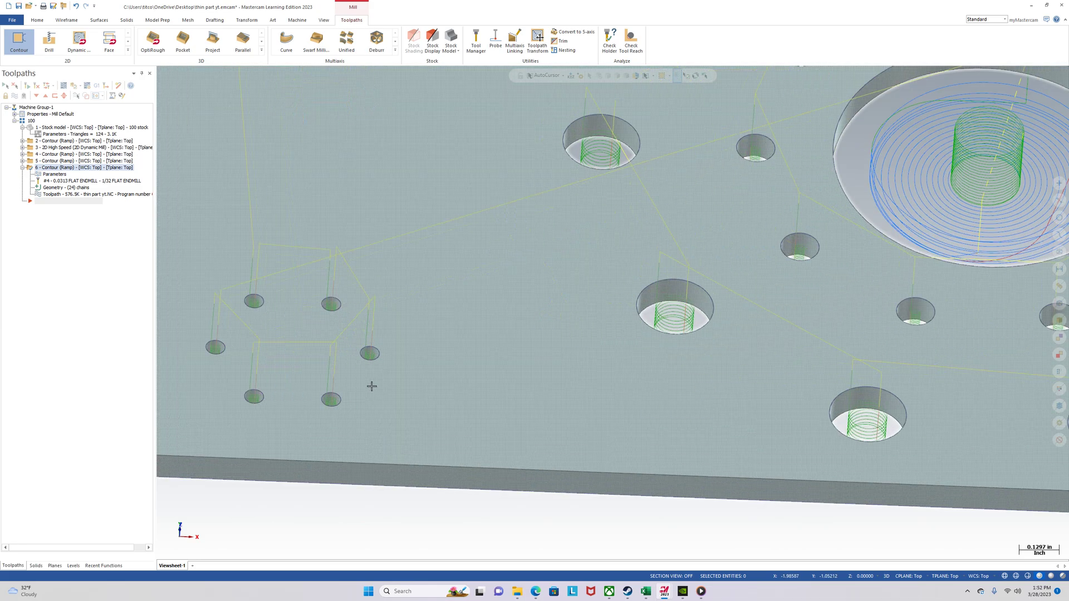
{"action": "scroll", "coordinate": [422, 366], "scroll_direction": "down", "scroll_amount": 8}
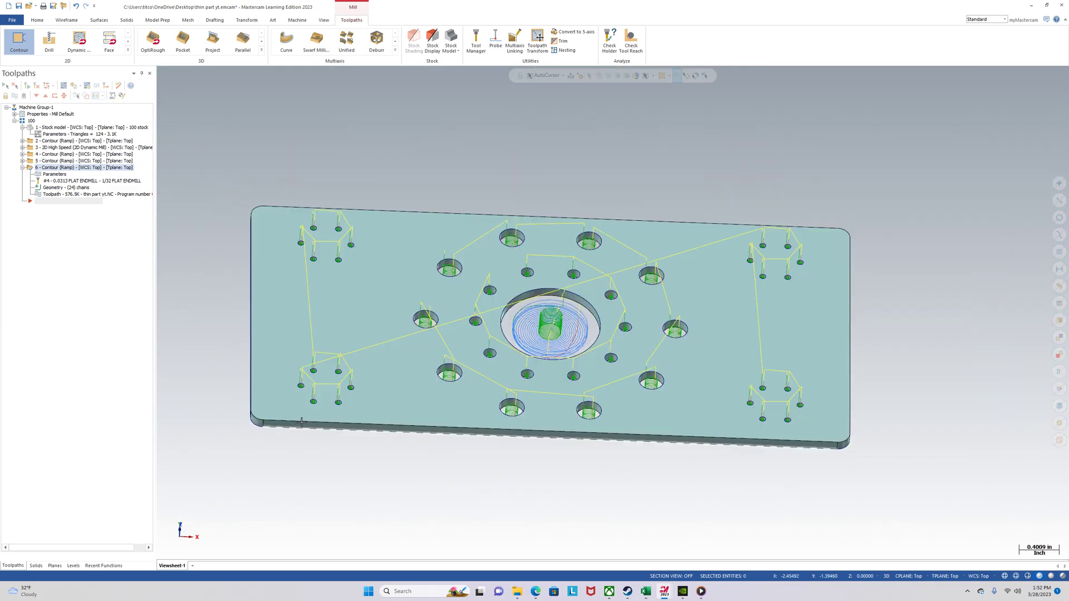
{"action": "scroll", "coordinate": [807, 391], "scroll_direction": "up", "scroll_amount": 4}
{"action": "middle_click_drag", "start_coordinate": [801, 389], "coordinate": [489, 208]}
{"action": "scroll", "coordinate": [815, 377], "scroll_direction": "down", "scroll_amount": 5}
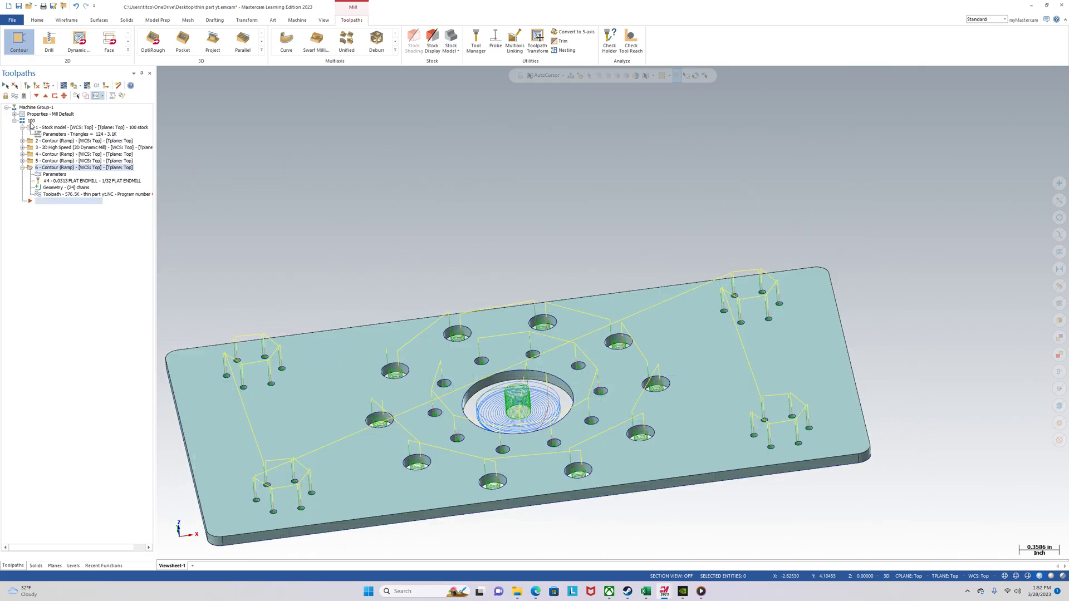
{"action": "middle_click_drag", "start_coordinate": [401, 226], "coordinate": [381, 251]}
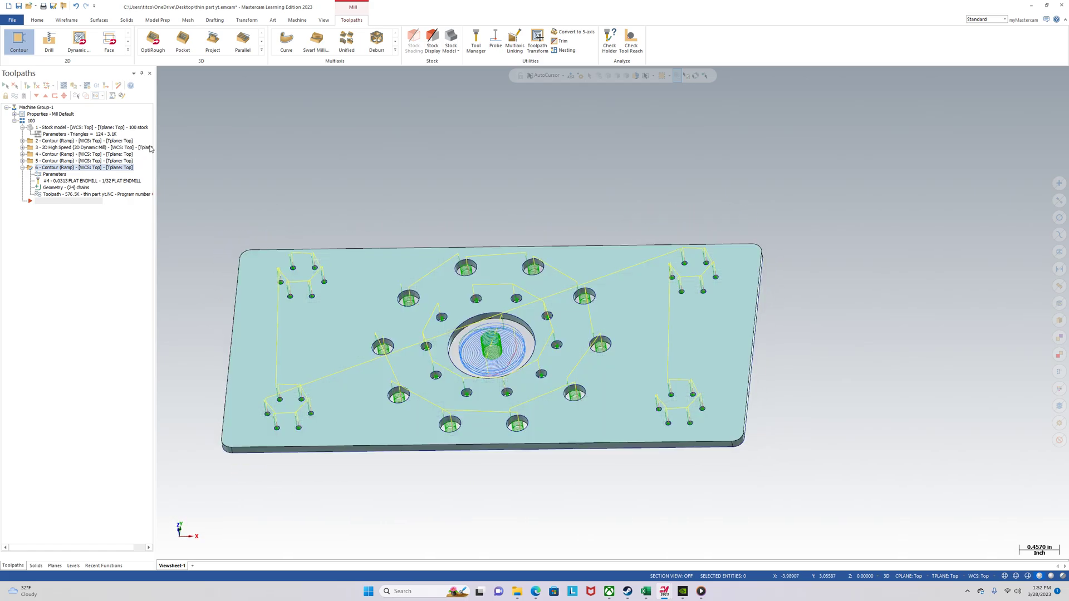
{"action": "left_click", "coordinate": [28, 122]}
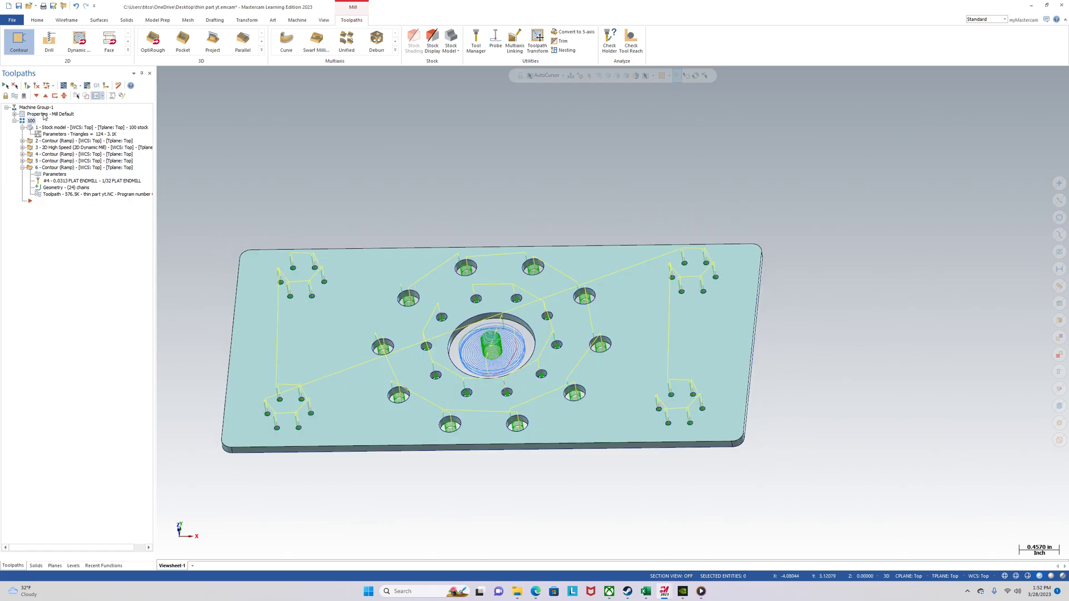
Load all toolpaths into the simulator, enable Compare deviation colouring, and play the verification
{"action": "left_click", "coordinate": [74, 87]}
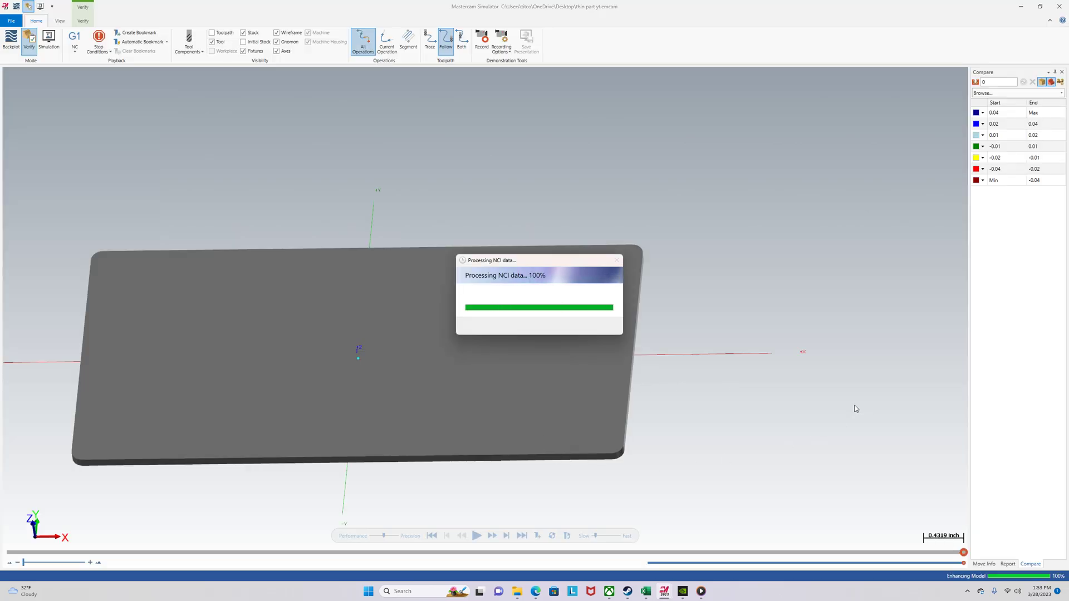
{"action": "mouse_move", "coordinate": [389, 496]}
{"action": "middle_mouse_down"}
{"action": "mouse_move", "coordinate": [378, 497]}
{"action": "mouse_move", "coordinate": [397, 503]}
{"action": "middle_mouse_up"}
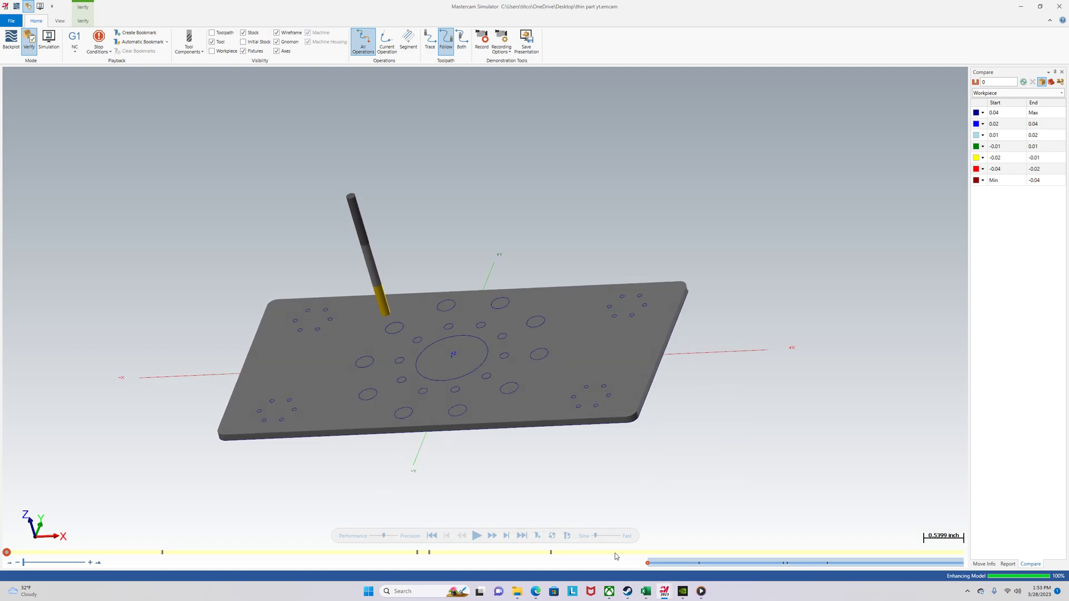
{"action": "left_click", "coordinate": [82, 21]}
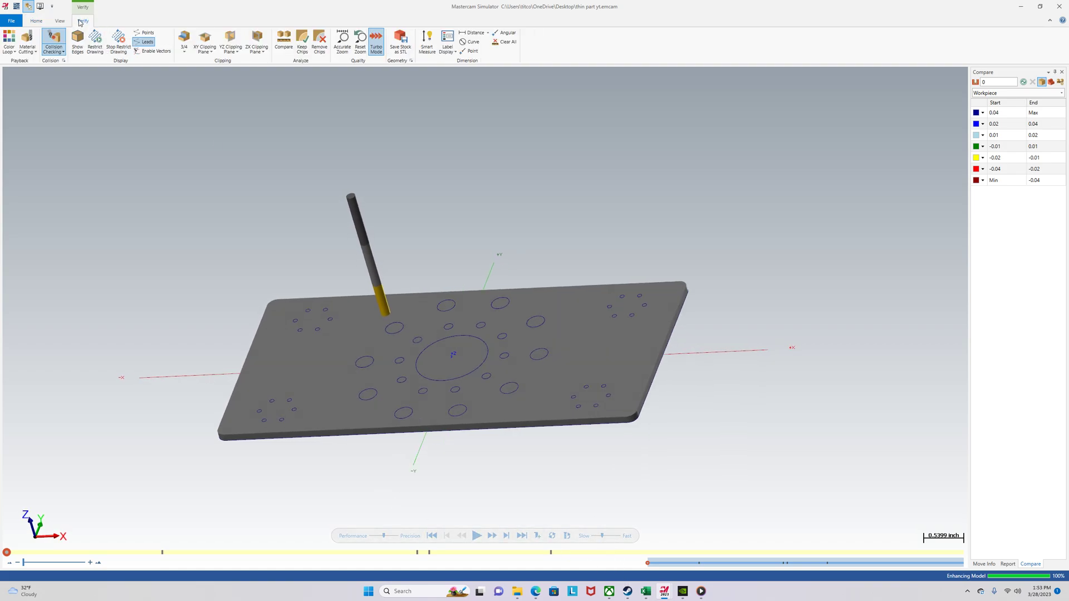
{"action": "left_click", "coordinate": [1024, 81]}
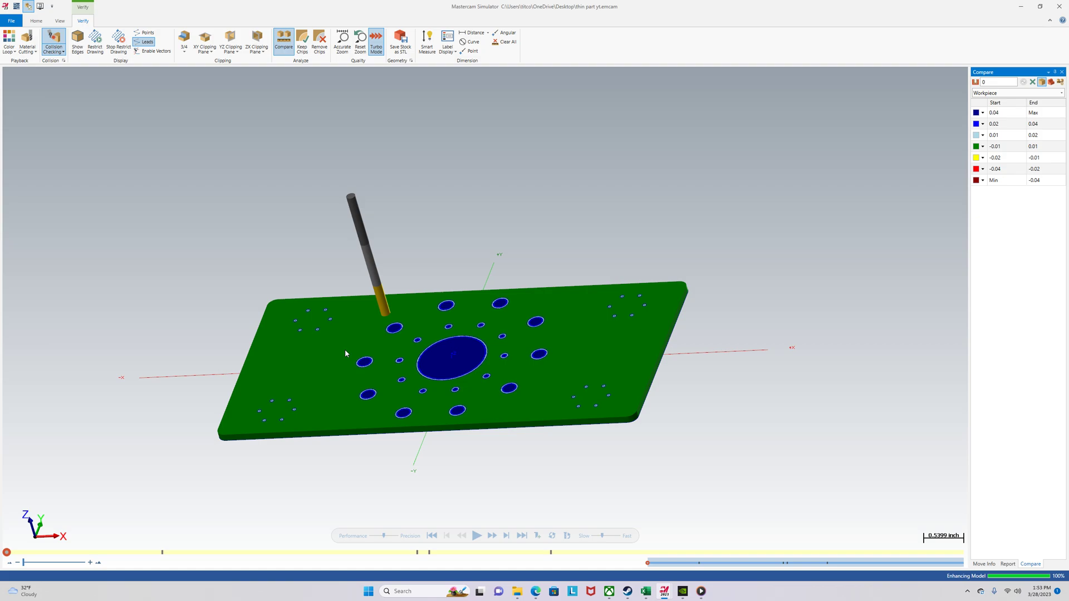
{"action": "left_click", "coordinate": [477, 536]}
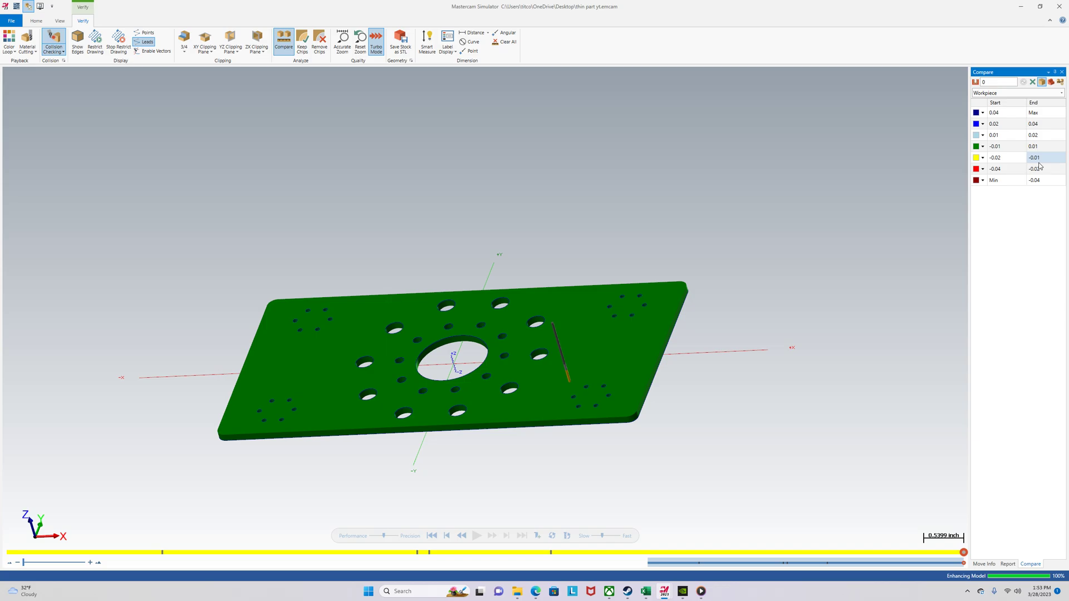
Inspect the green, fully cut plate from top and oblique angles, then minimize the simulator
{"action": "key", "text": "alt+1"}
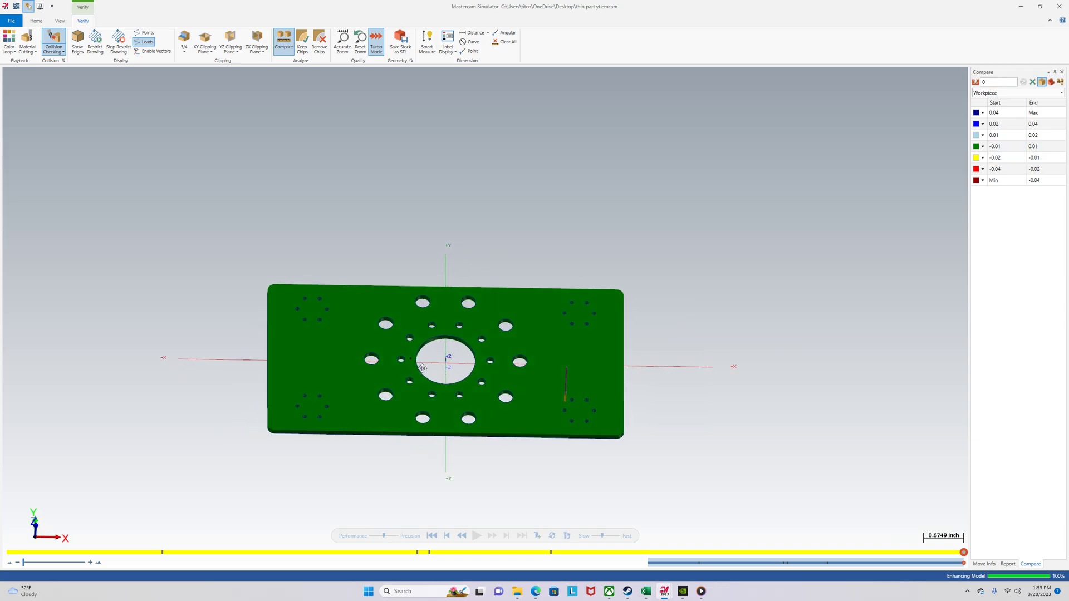
{"action": "scroll", "coordinate": [599, 347], "scroll_direction": "up", "scroll_amount": 5}
{"action": "middle_click_drag", "start_coordinate": [622, 339], "coordinate": [638, 322]}
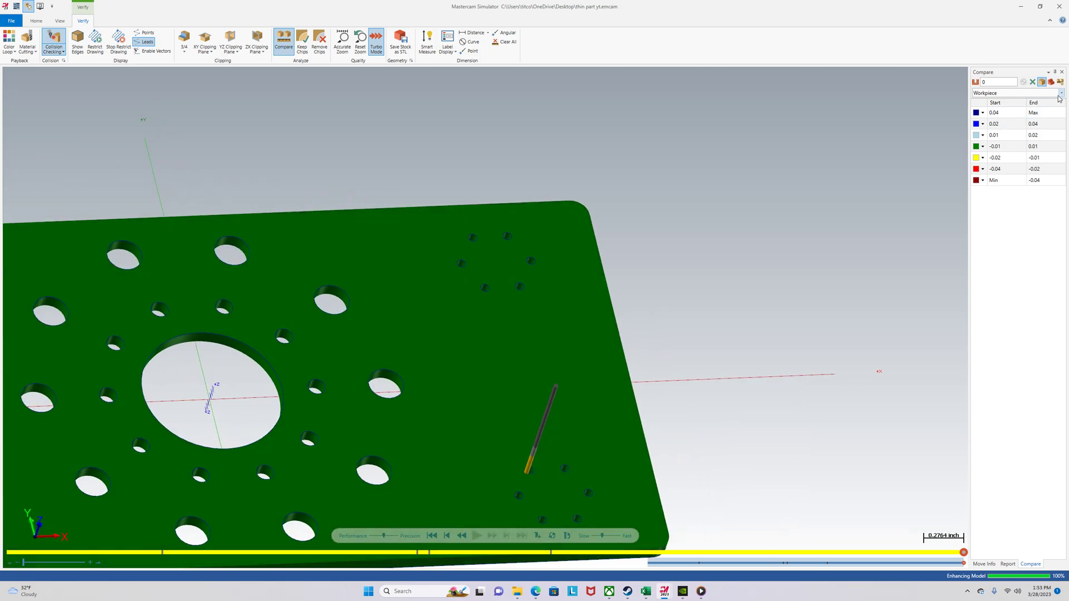
{"action": "scroll", "coordinate": [731, 269], "scroll_direction": "down", "scroll_amount": 5}
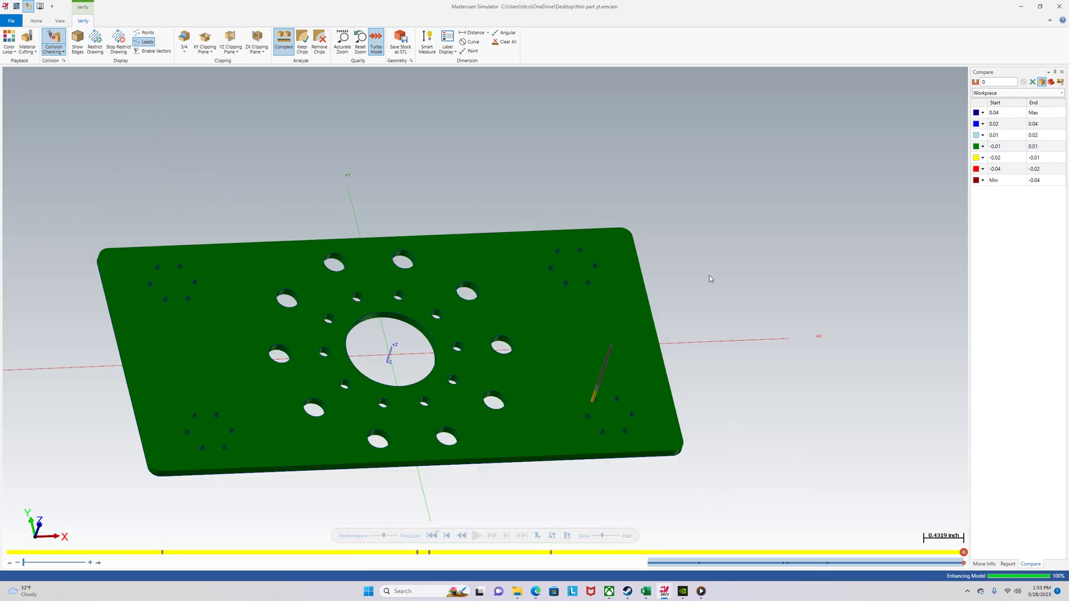
{"action": "middle_click_drag", "start_coordinate": [712, 279], "coordinate": [398, 325]}
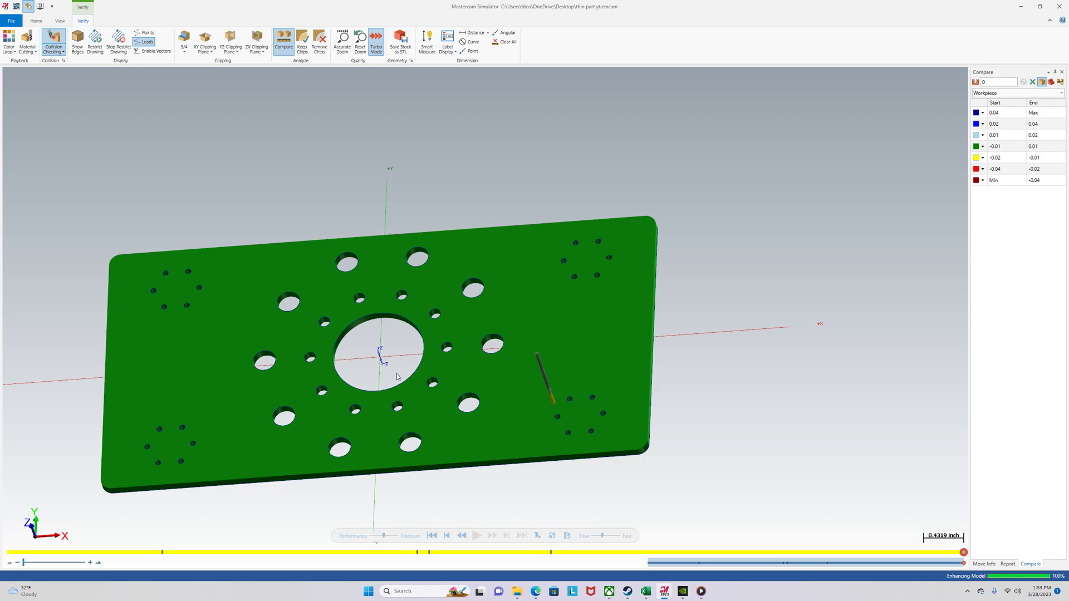
{"action": "middle_click_drag", "start_coordinate": [124, 315], "coordinate": [153, 289]}
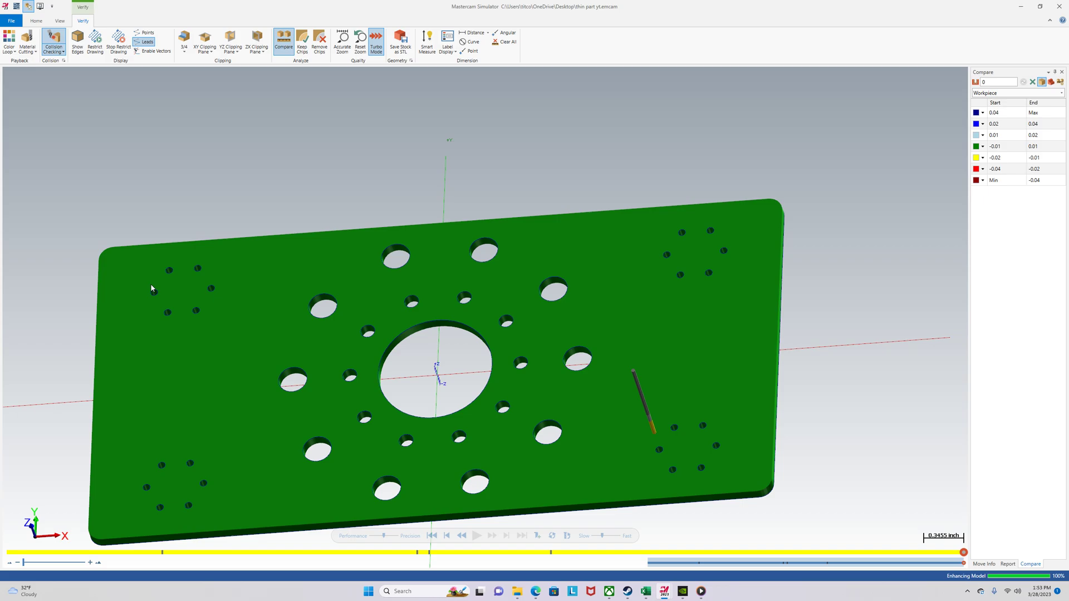
{"action": "scroll", "coordinate": [174, 281], "scroll_direction": "up", "scroll_amount": 5}
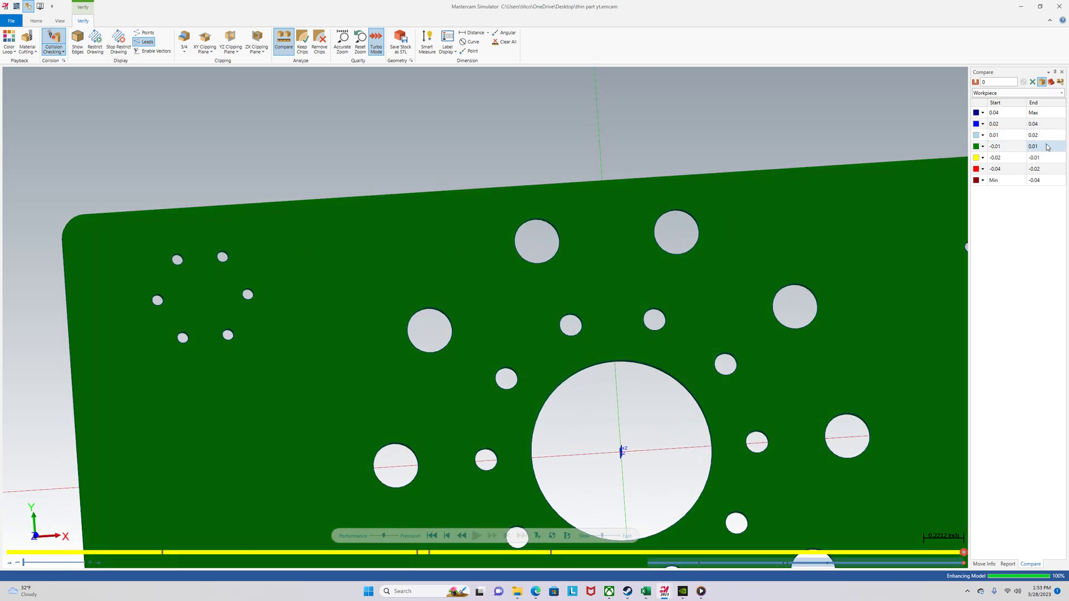
{"action": "middle_click_drag", "start_coordinate": [275, 260], "coordinate": [202, 274]}
{"action": "scroll", "coordinate": [203, 274], "scroll_direction": "down", "scroll_amount": 8}
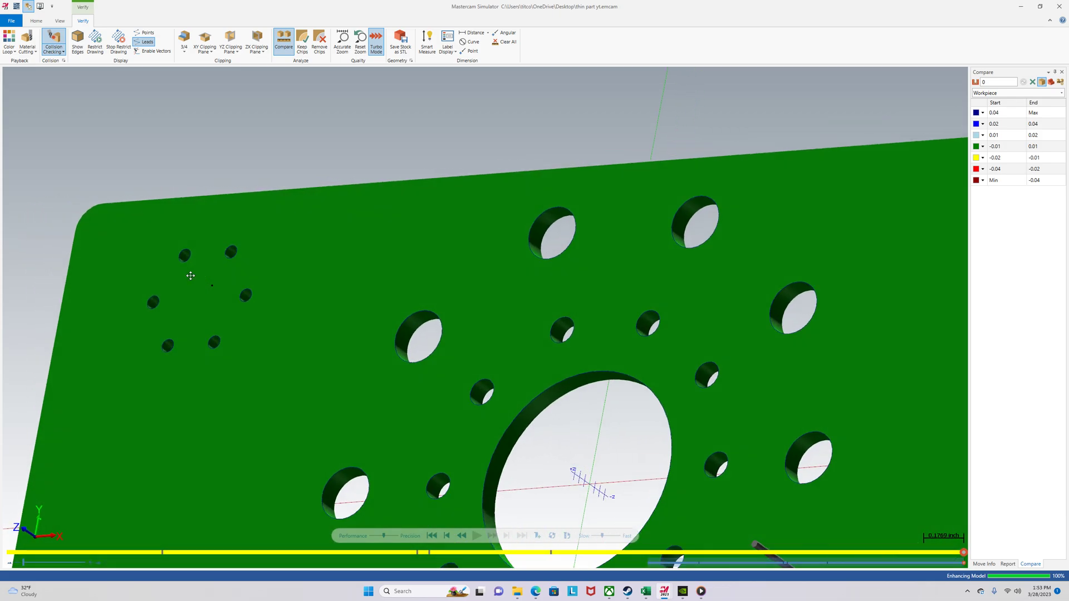
{"action": "mouse_move", "coordinate": [238, 328]}
{"action": "middle_mouse_down"}
{"action": "mouse_move", "coordinate": [254, 312]}
{"action": "mouse_move", "coordinate": [238, 335]}
{"action": "middle_mouse_up"}
{"action": "left_click", "coordinate": [1021, 7]}
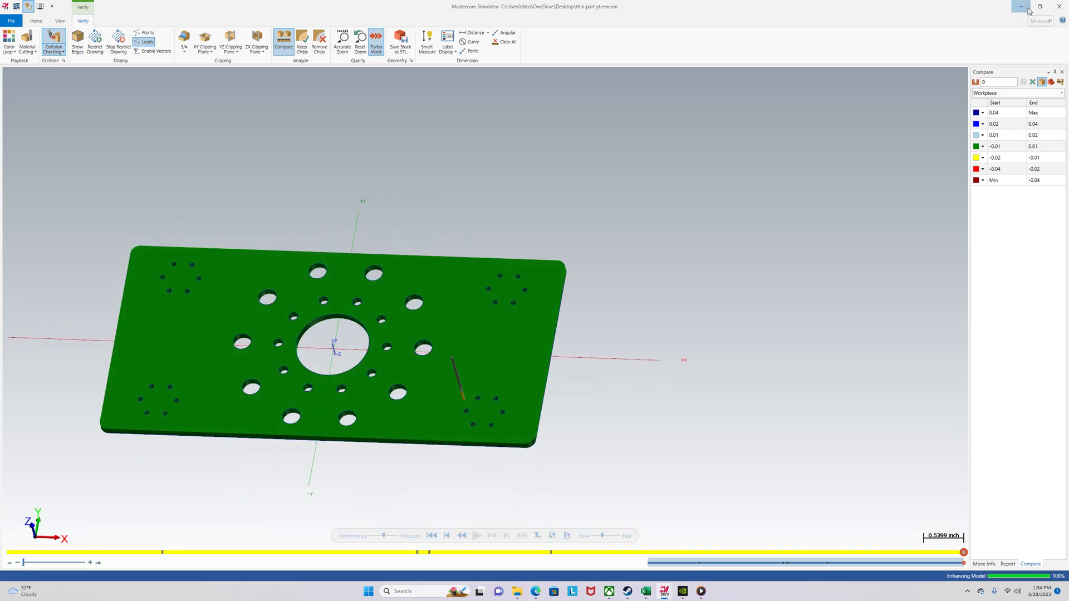
Make the fixture level visible around the plate
{"action": "left_click", "coordinate": [73, 565]}
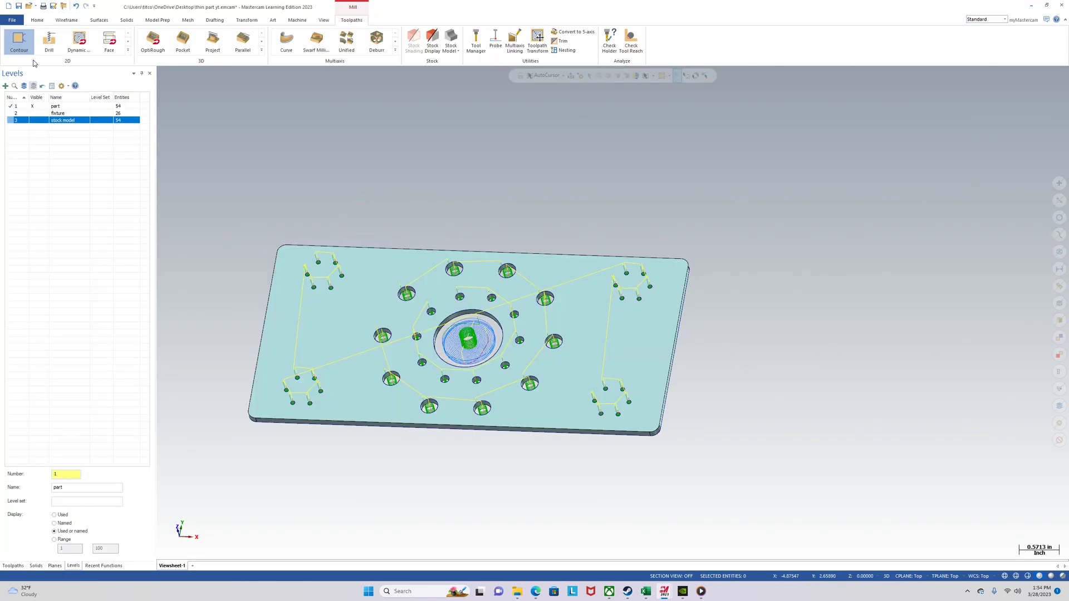
{"action": "left_click", "coordinate": [25, 114]}
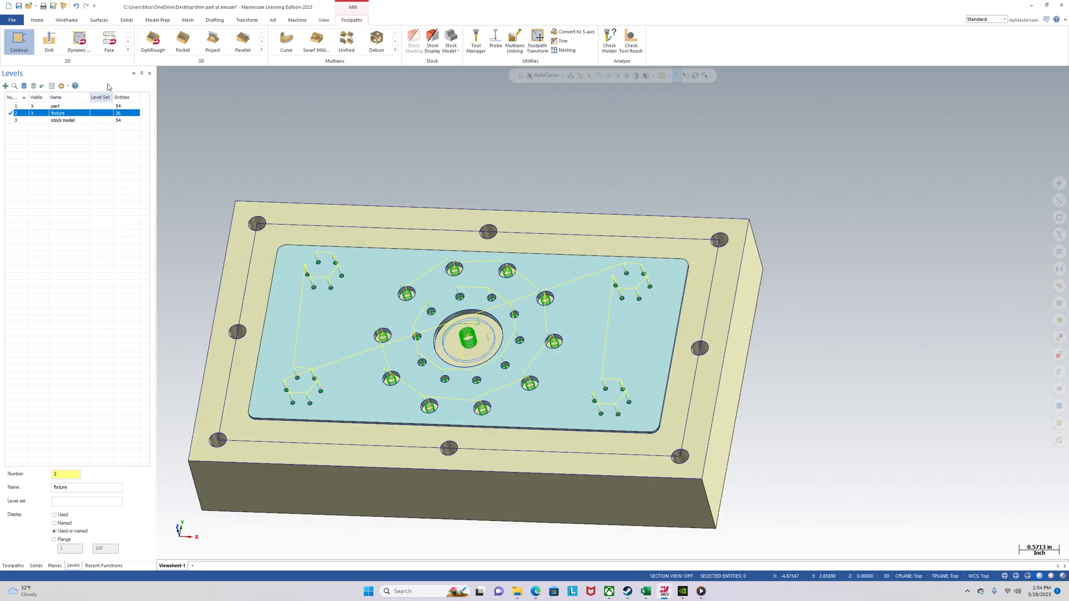
{"action": "left_click", "coordinate": [13, 565]}
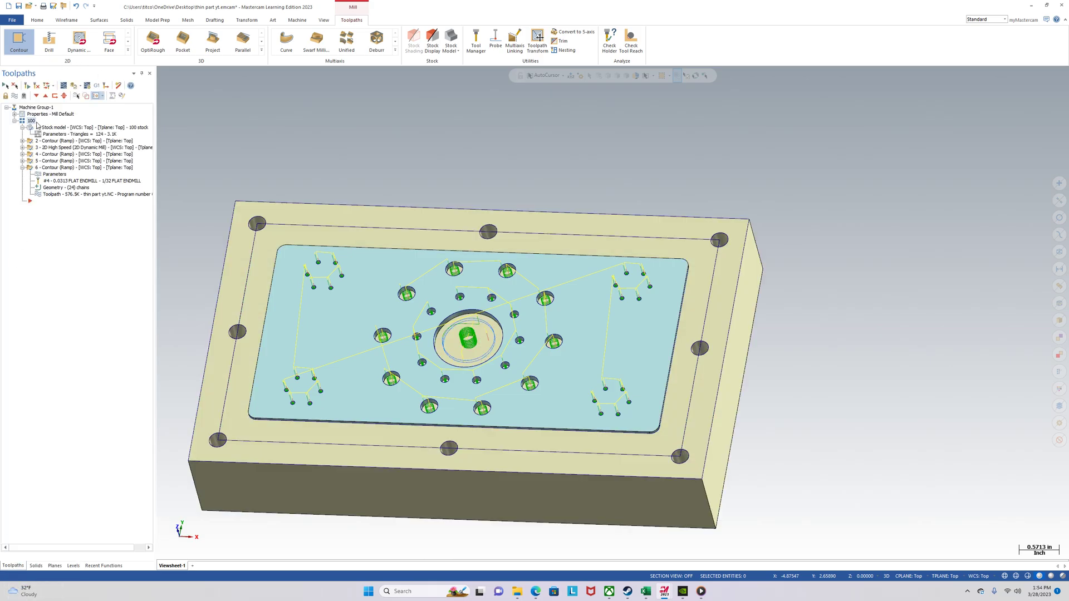
Backplot all toolpaths with the tool holder hidden, viewing the fixtured part from several angles
{"action": "left_click", "coordinate": [64, 86]}
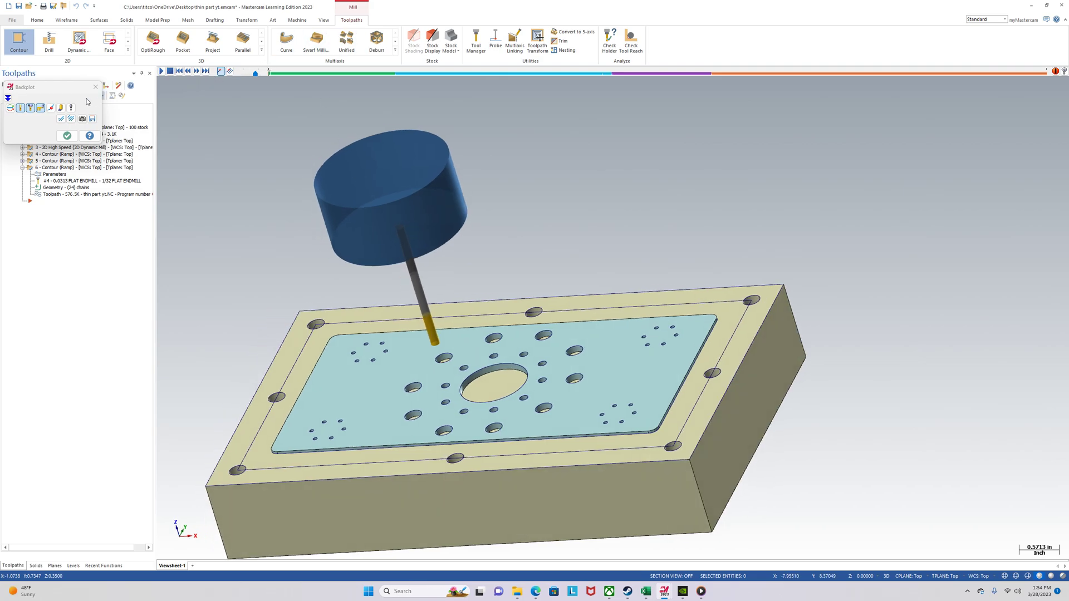
{"action": "left_click", "coordinate": [31, 109]}
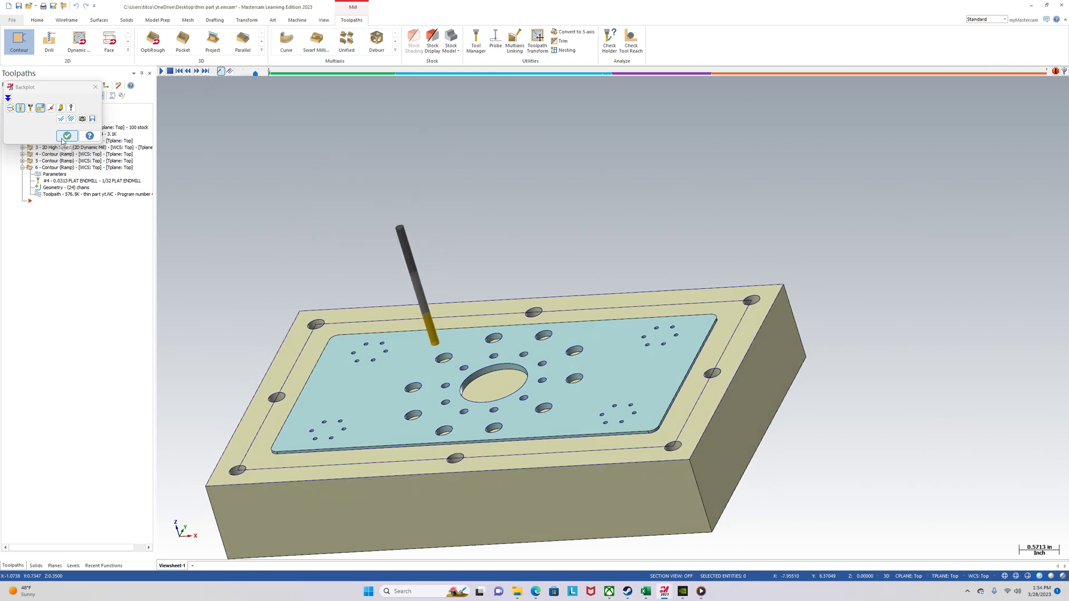
{"action": "left_click", "coordinate": [161, 71]}
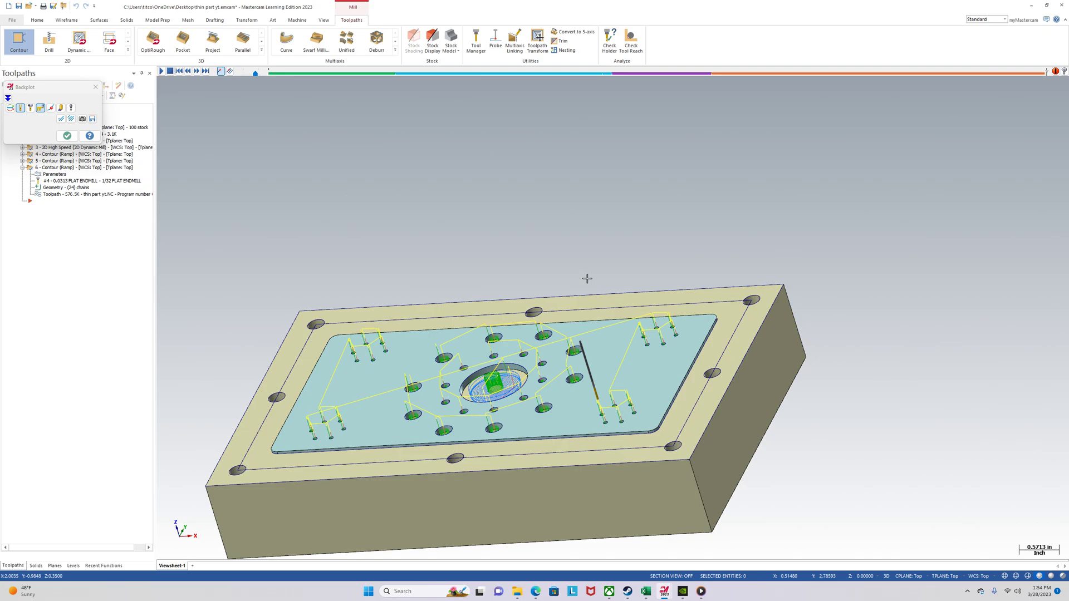
{"action": "mouse_move", "coordinate": [481, 293]}
{"action": "middle_mouse_down"}
{"action": "mouse_move", "coordinate": [488, 323]}
{"action": "mouse_move", "coordinate": [492, 307]}
{"action": "mouse_move", "coordinate": [529, 290]}
{"action": "middle_mouse_up"}
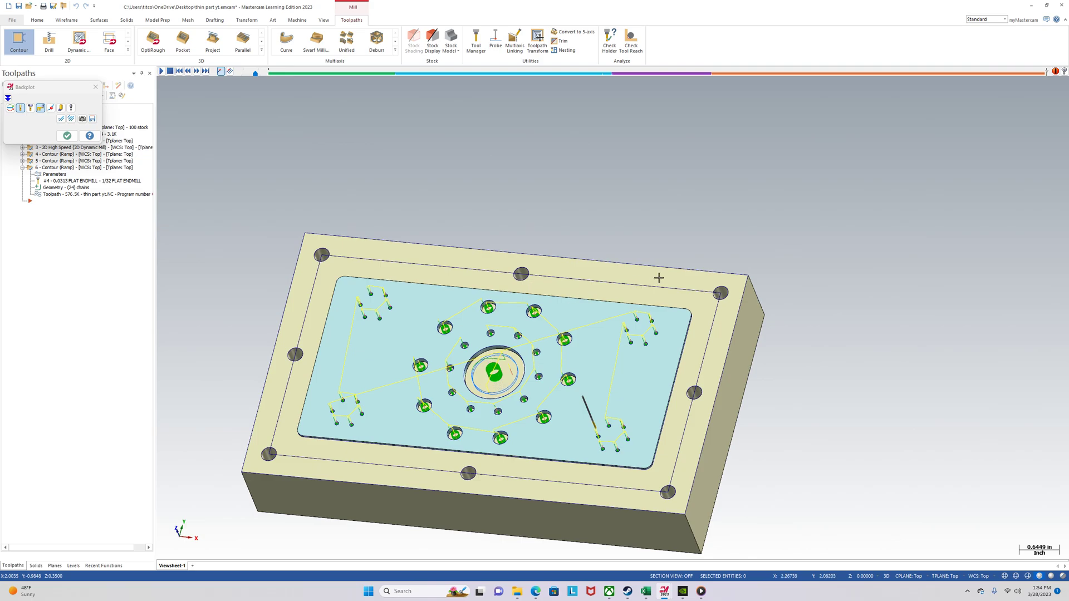
{"action": "scroll", "coordinate": [629, 326], "scroll_direction": "down", "scroll_amount": 1}
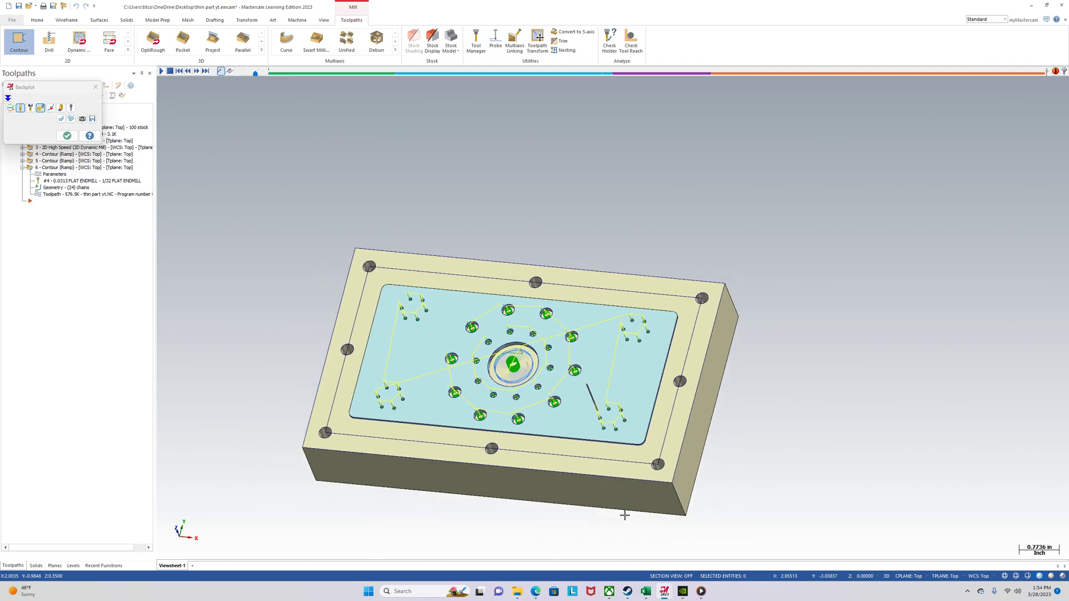
{"action": "middle_click_drag", "start_coordinate": [624, 515], "coordinate": [605, 504]}
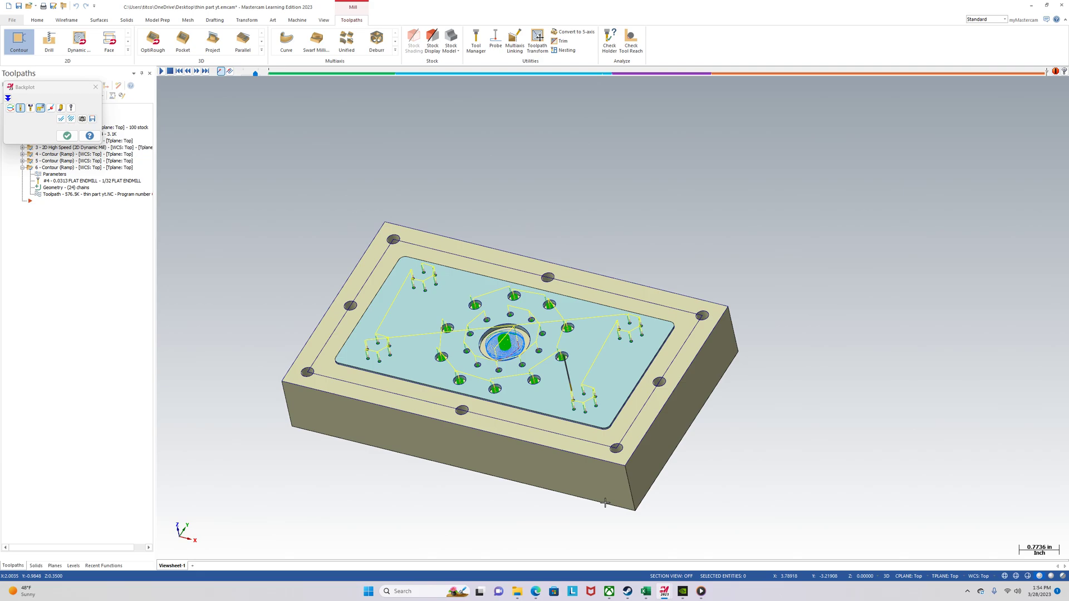